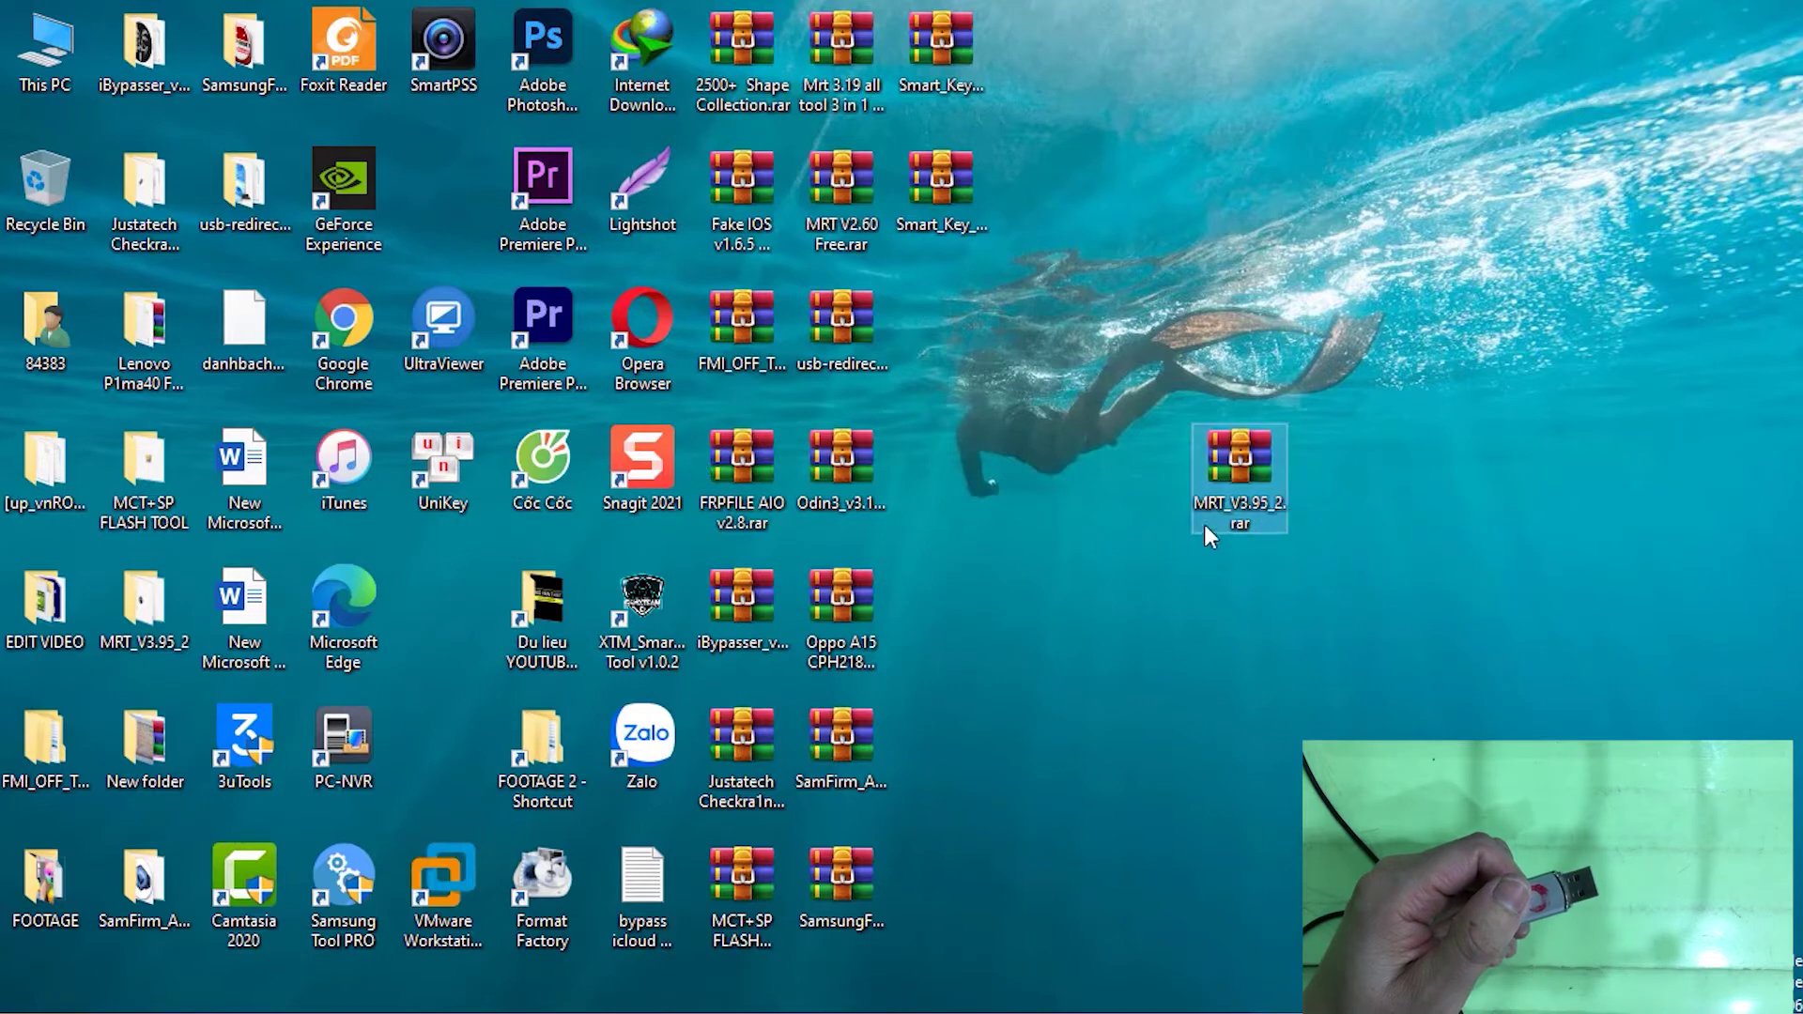
Extract the MRT_V3.95_2 archive into its own folder and run mrt_3.95.exe, which reports no dongle
right_click(1243, 481)
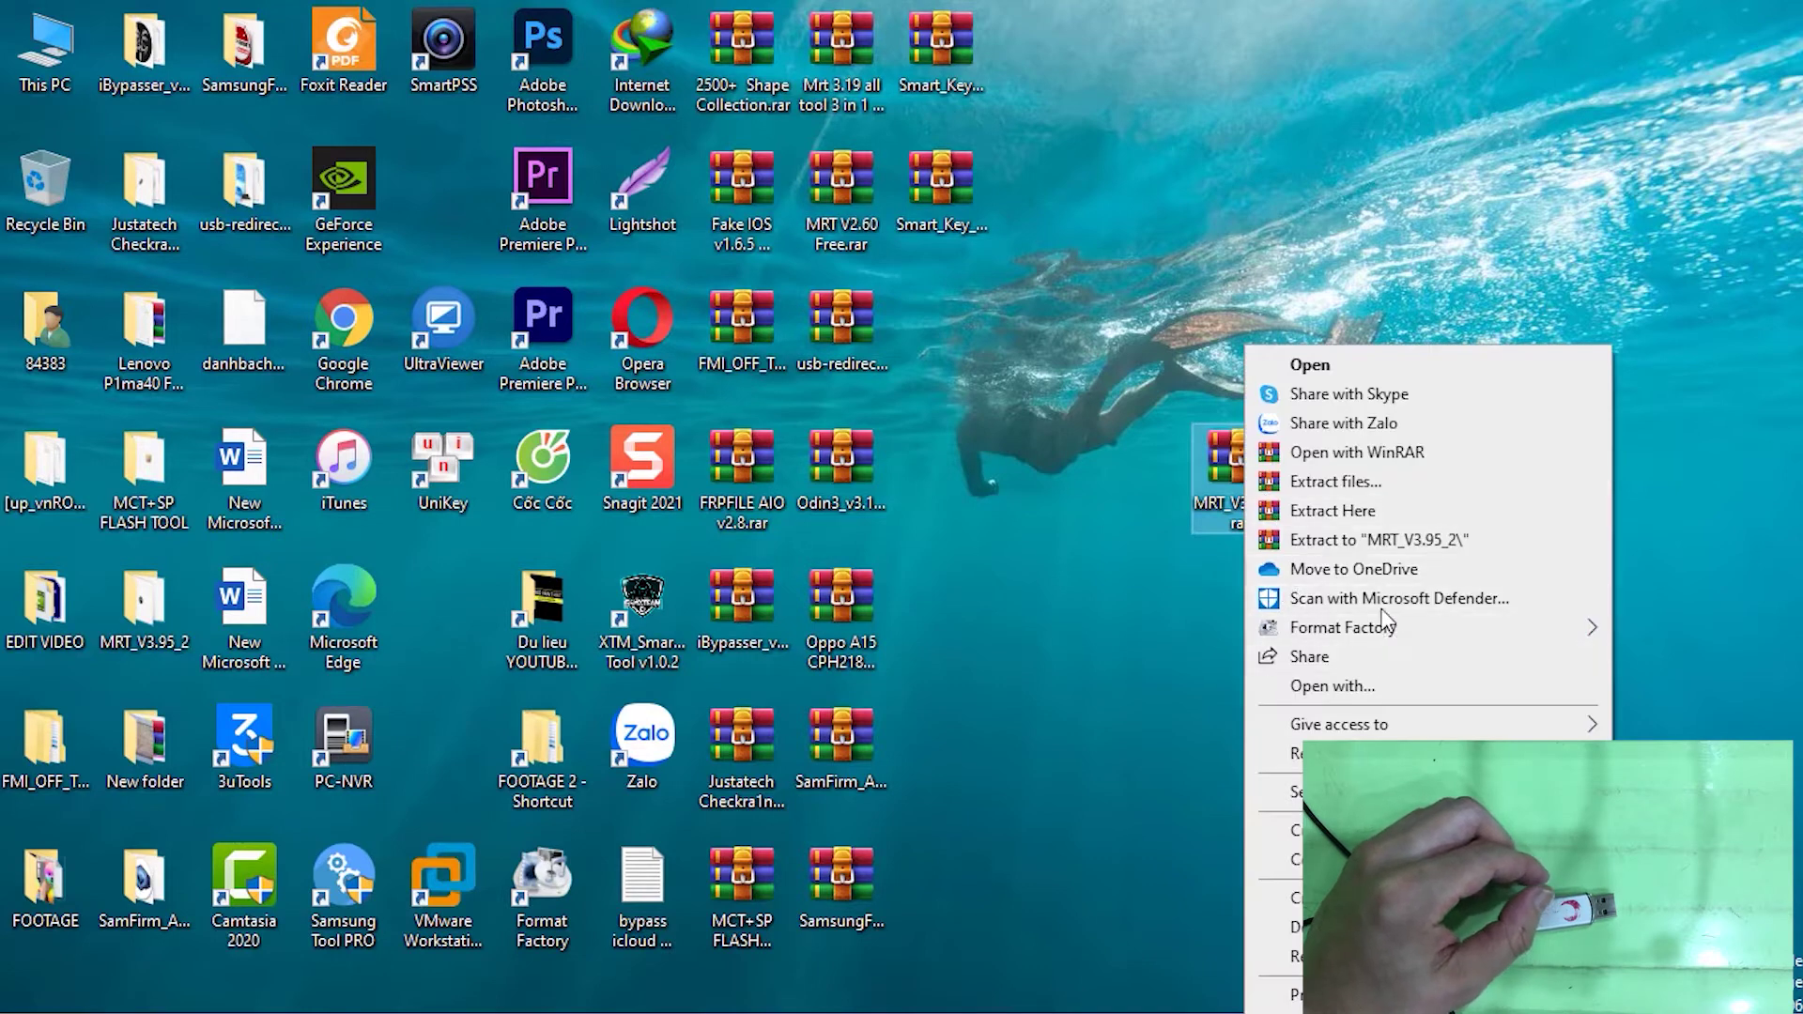
left_click(1391, 543)
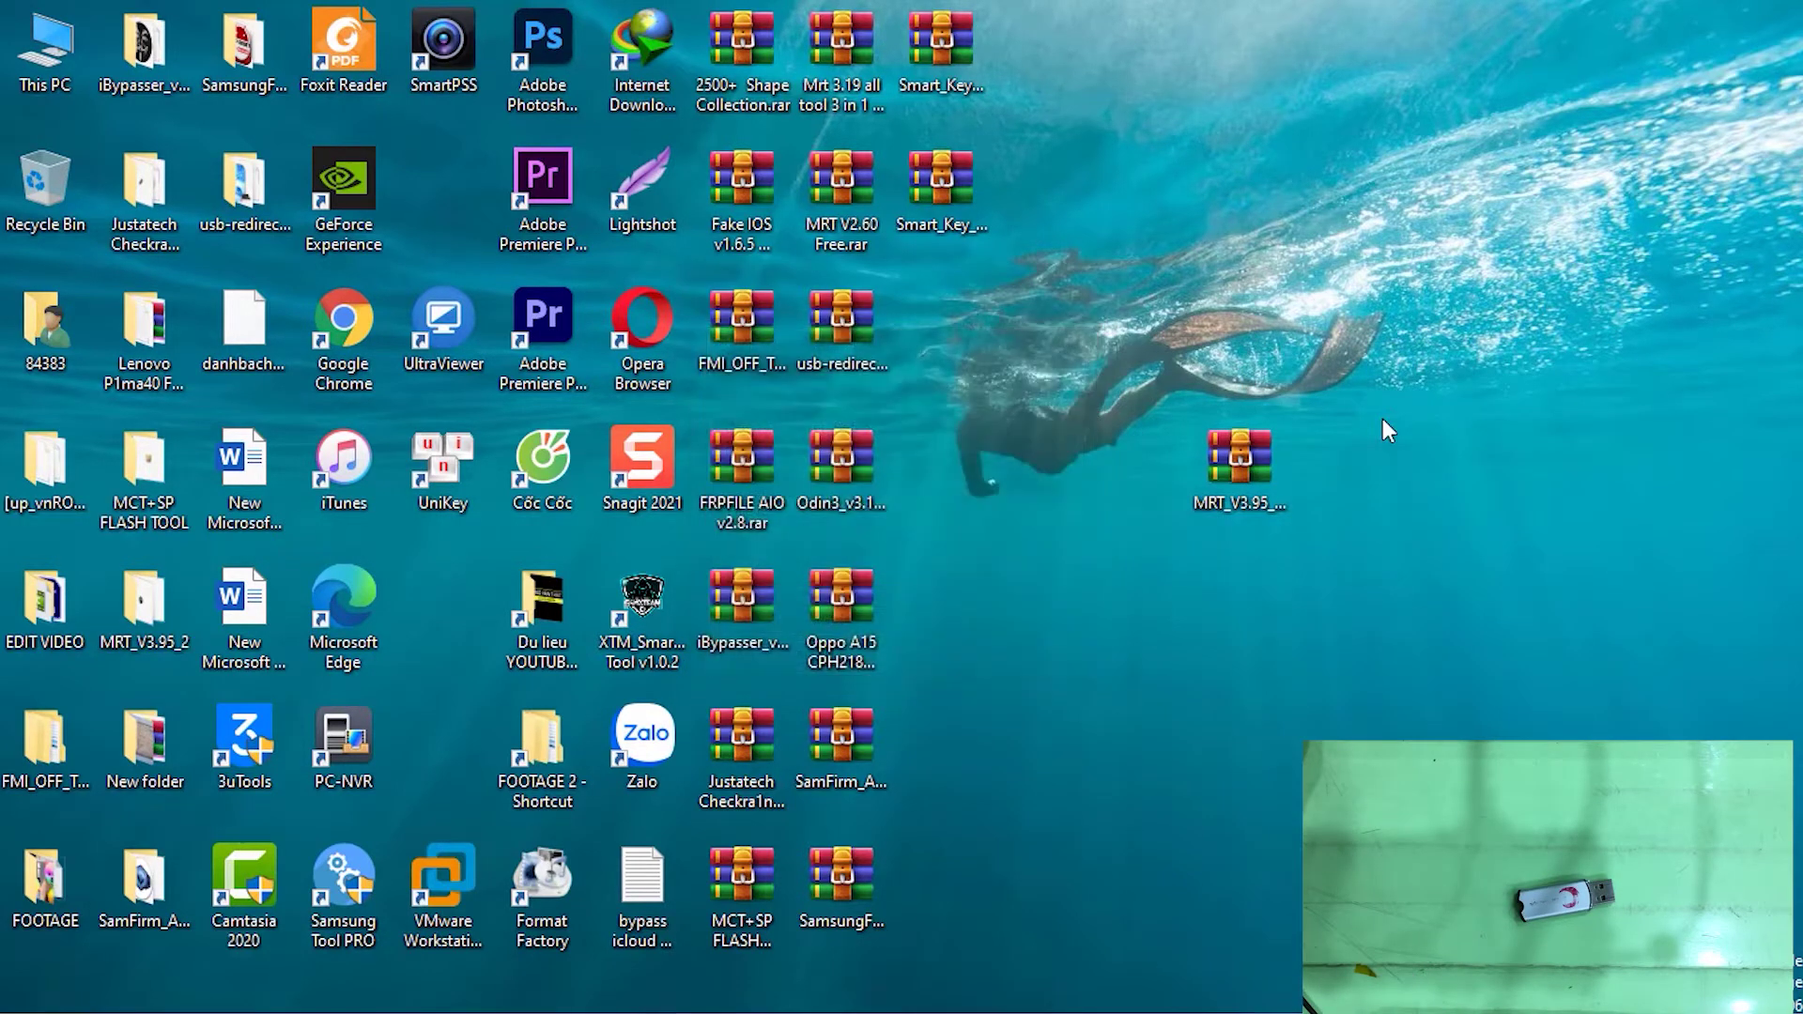
left_click_drag(143, 610, 1113, 469)
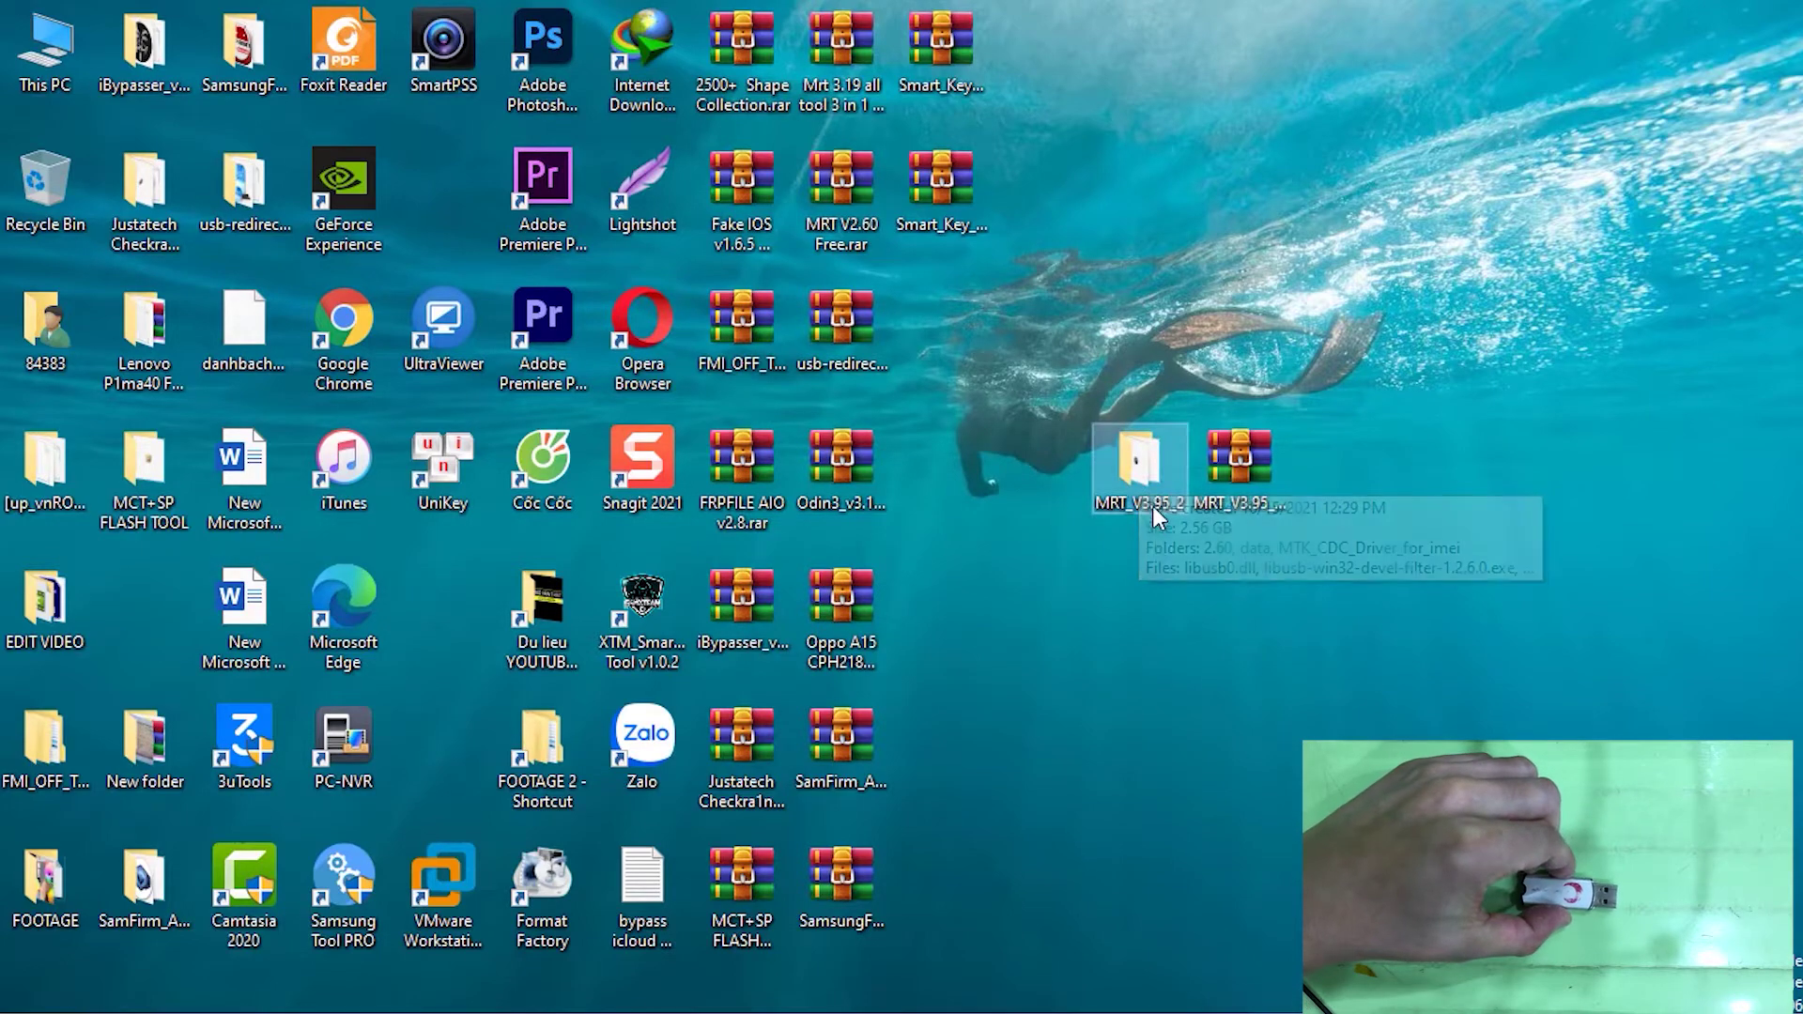
double_click(1125, 463)
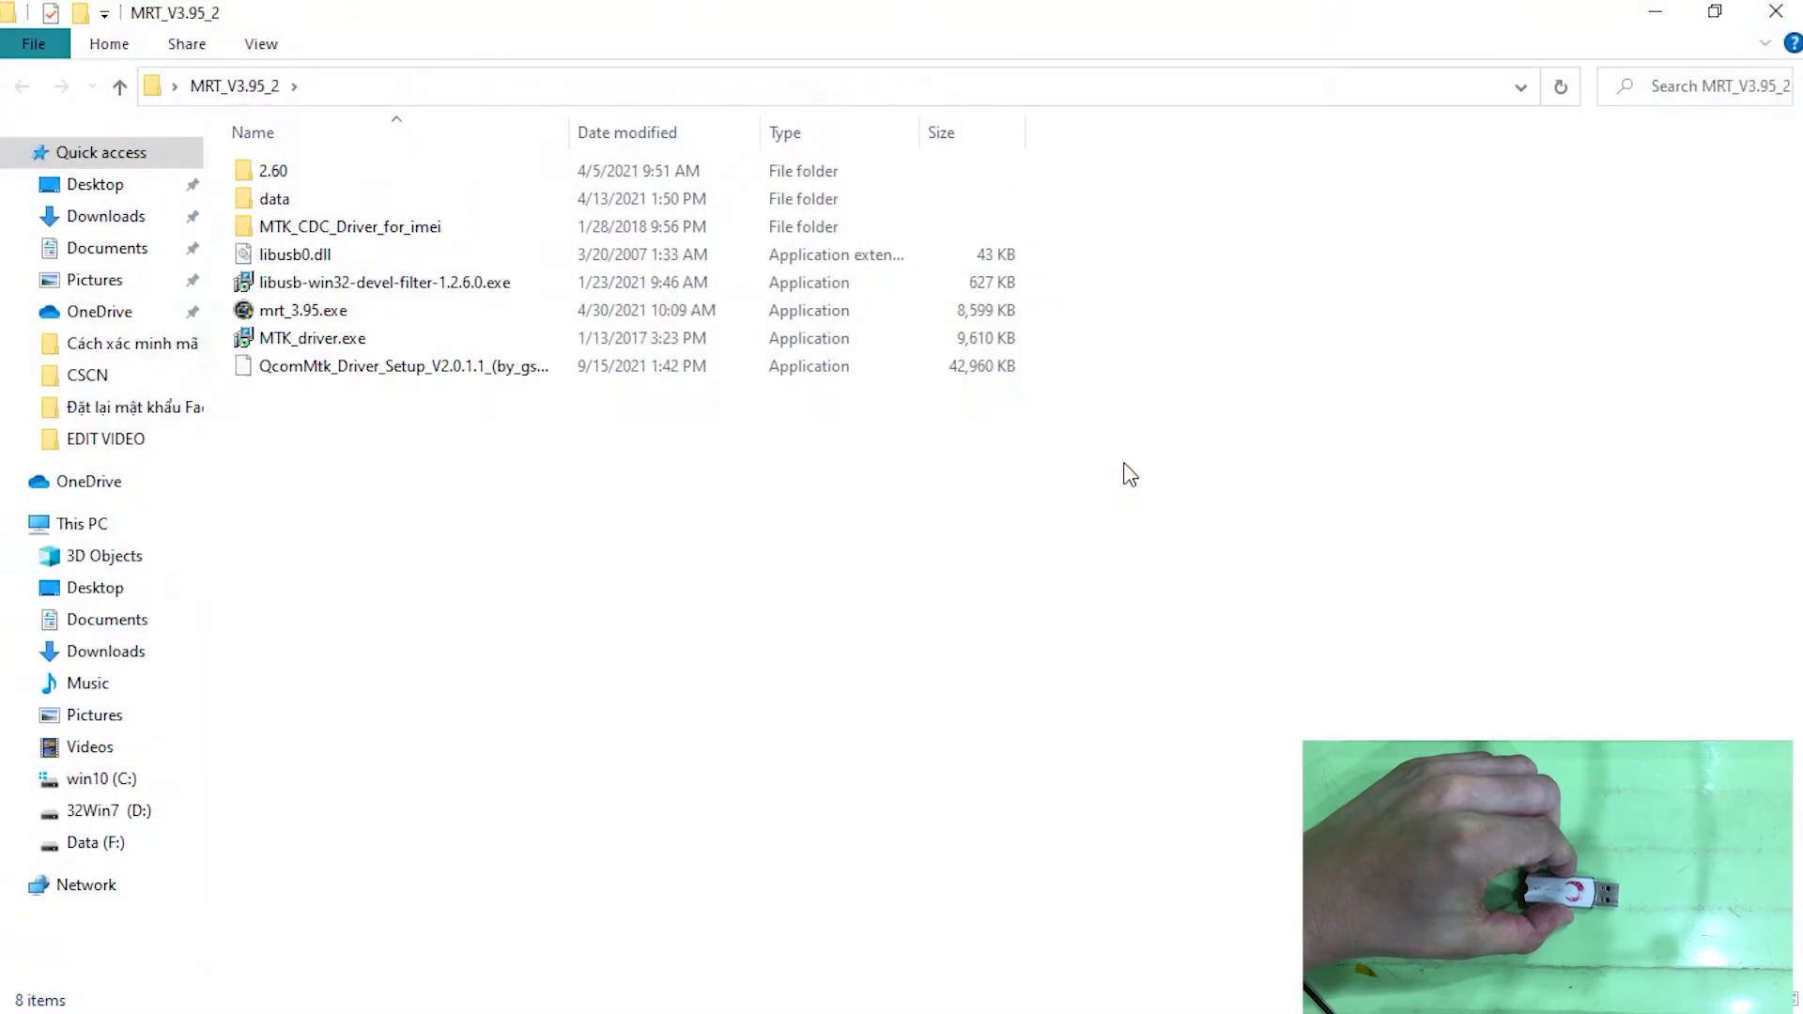
double_click(355, 316)
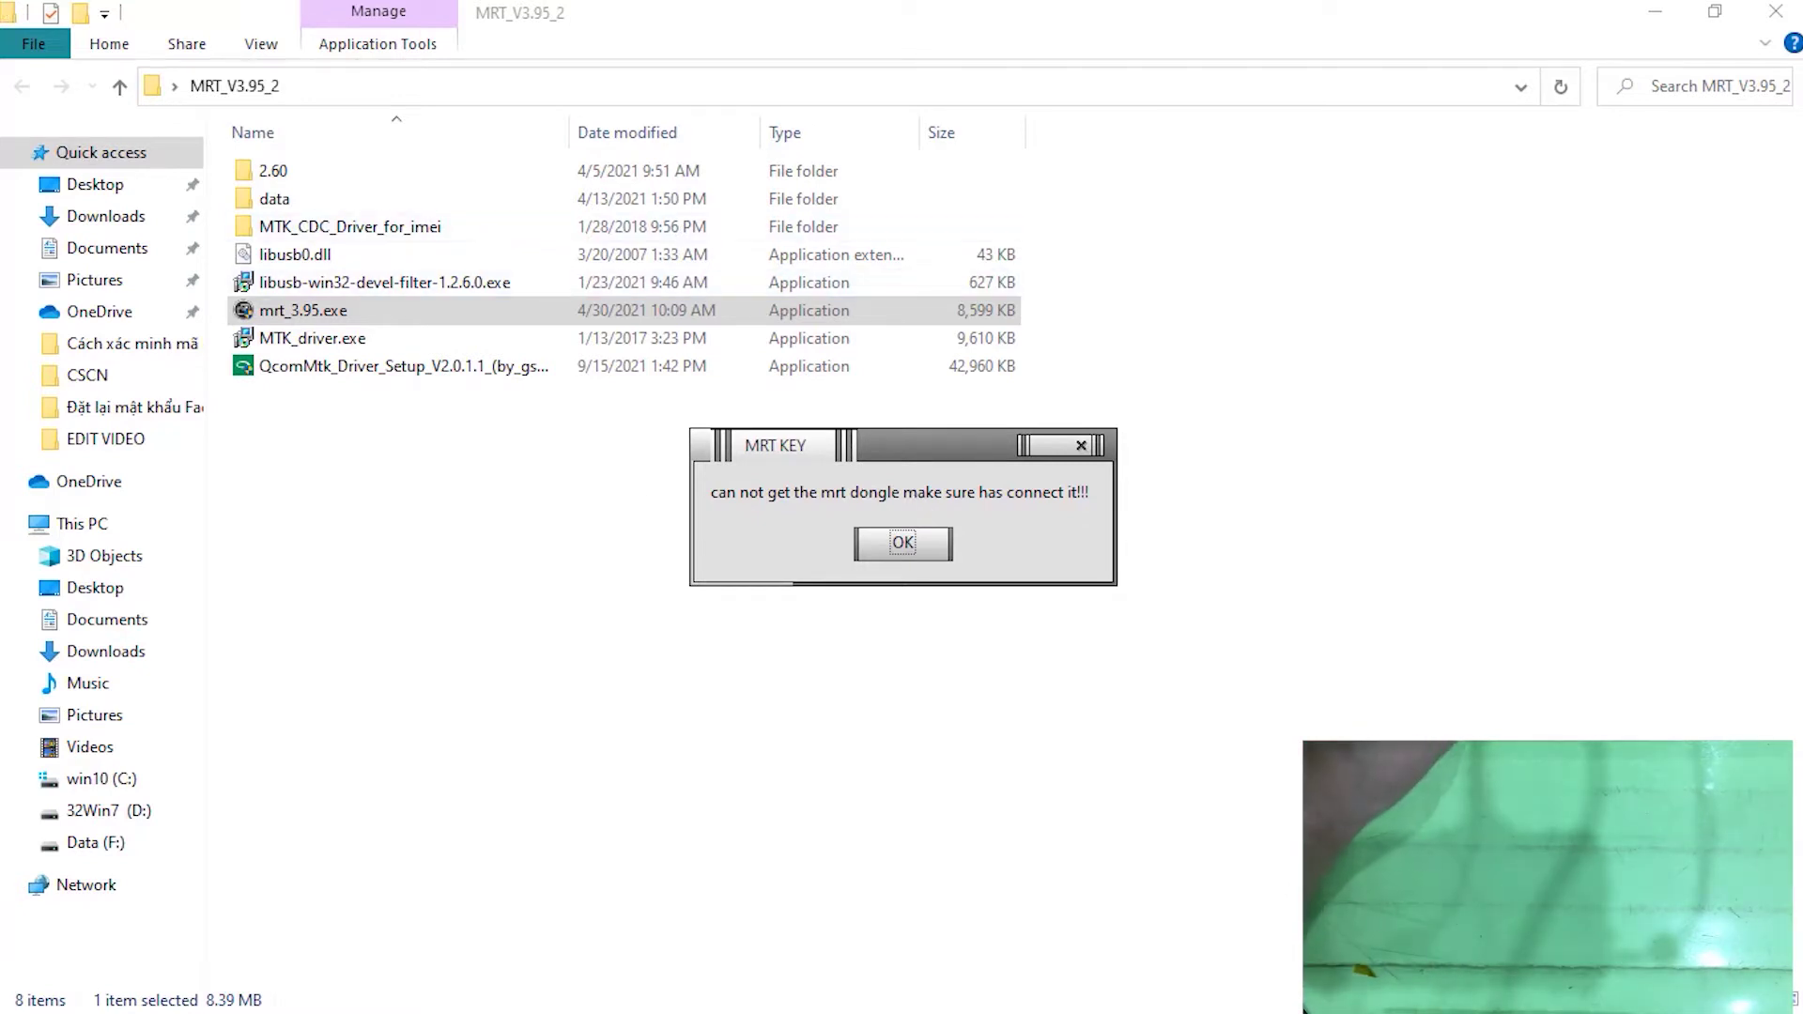
Dismiss the dongle error, rerun mrt_3.95.exe until it verifies, then minimise MRT Key and Explorer
left_click(911, 558)
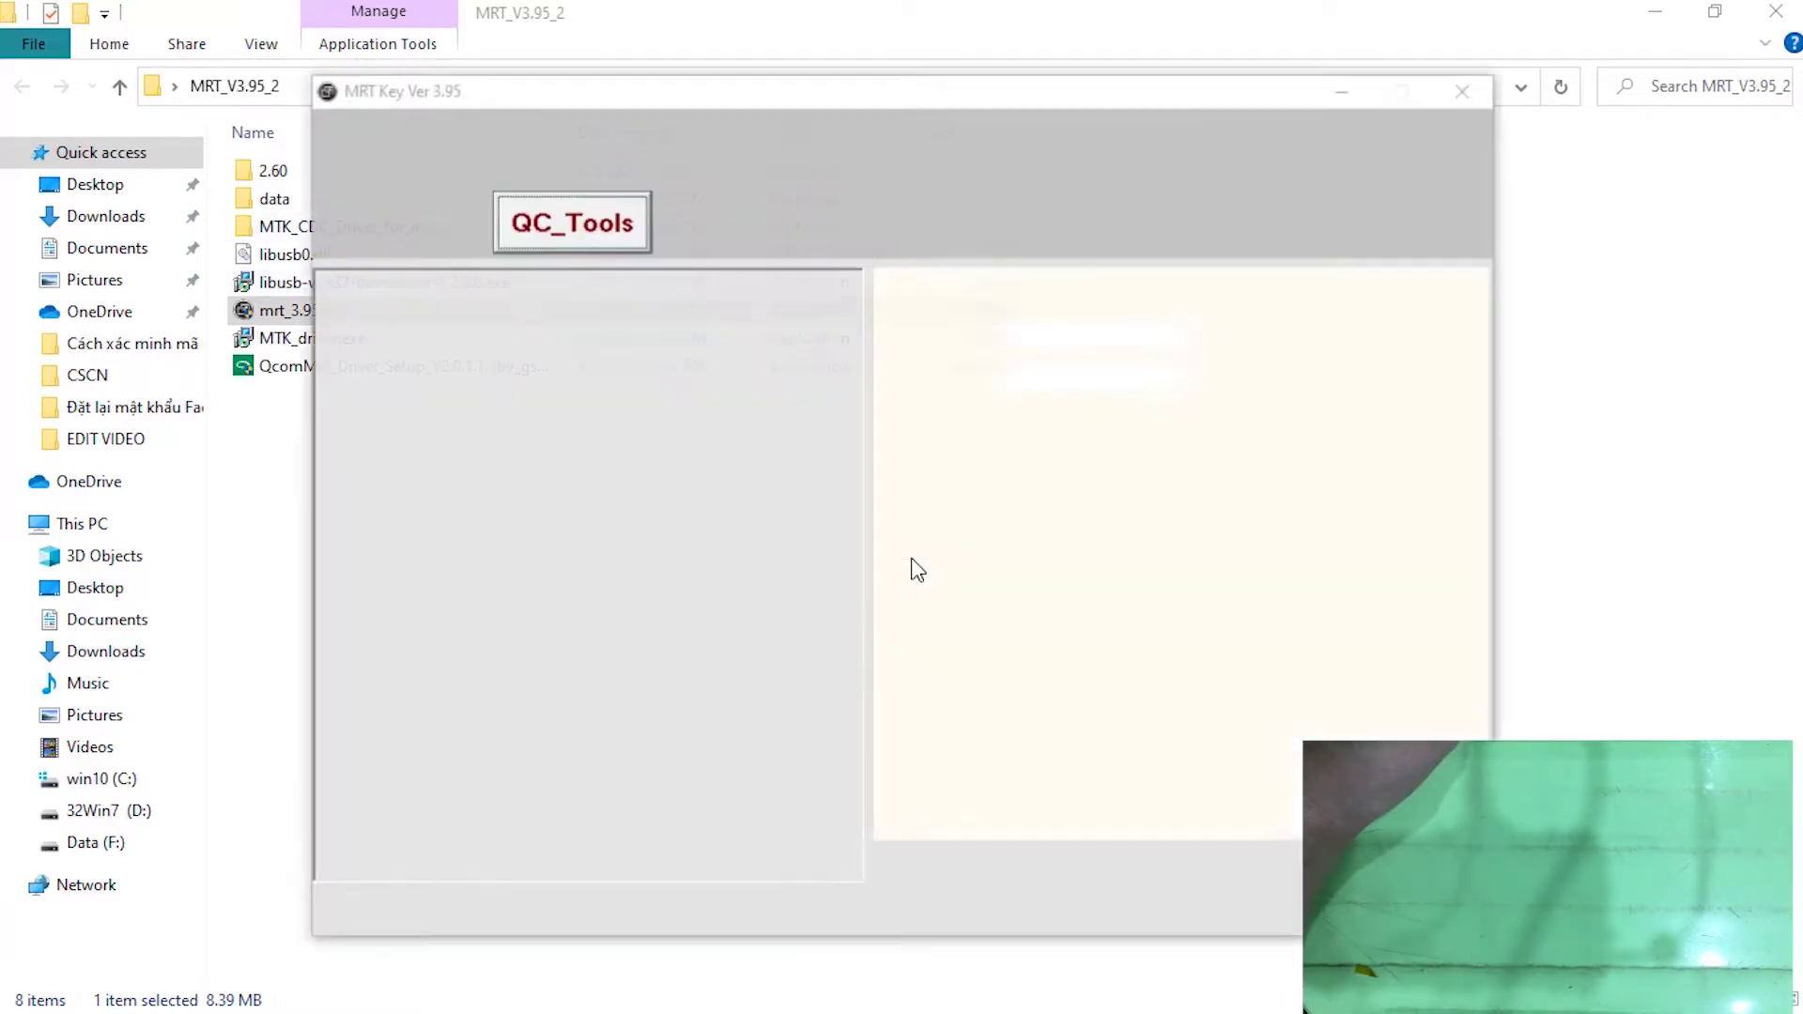
double_click(317, 313)
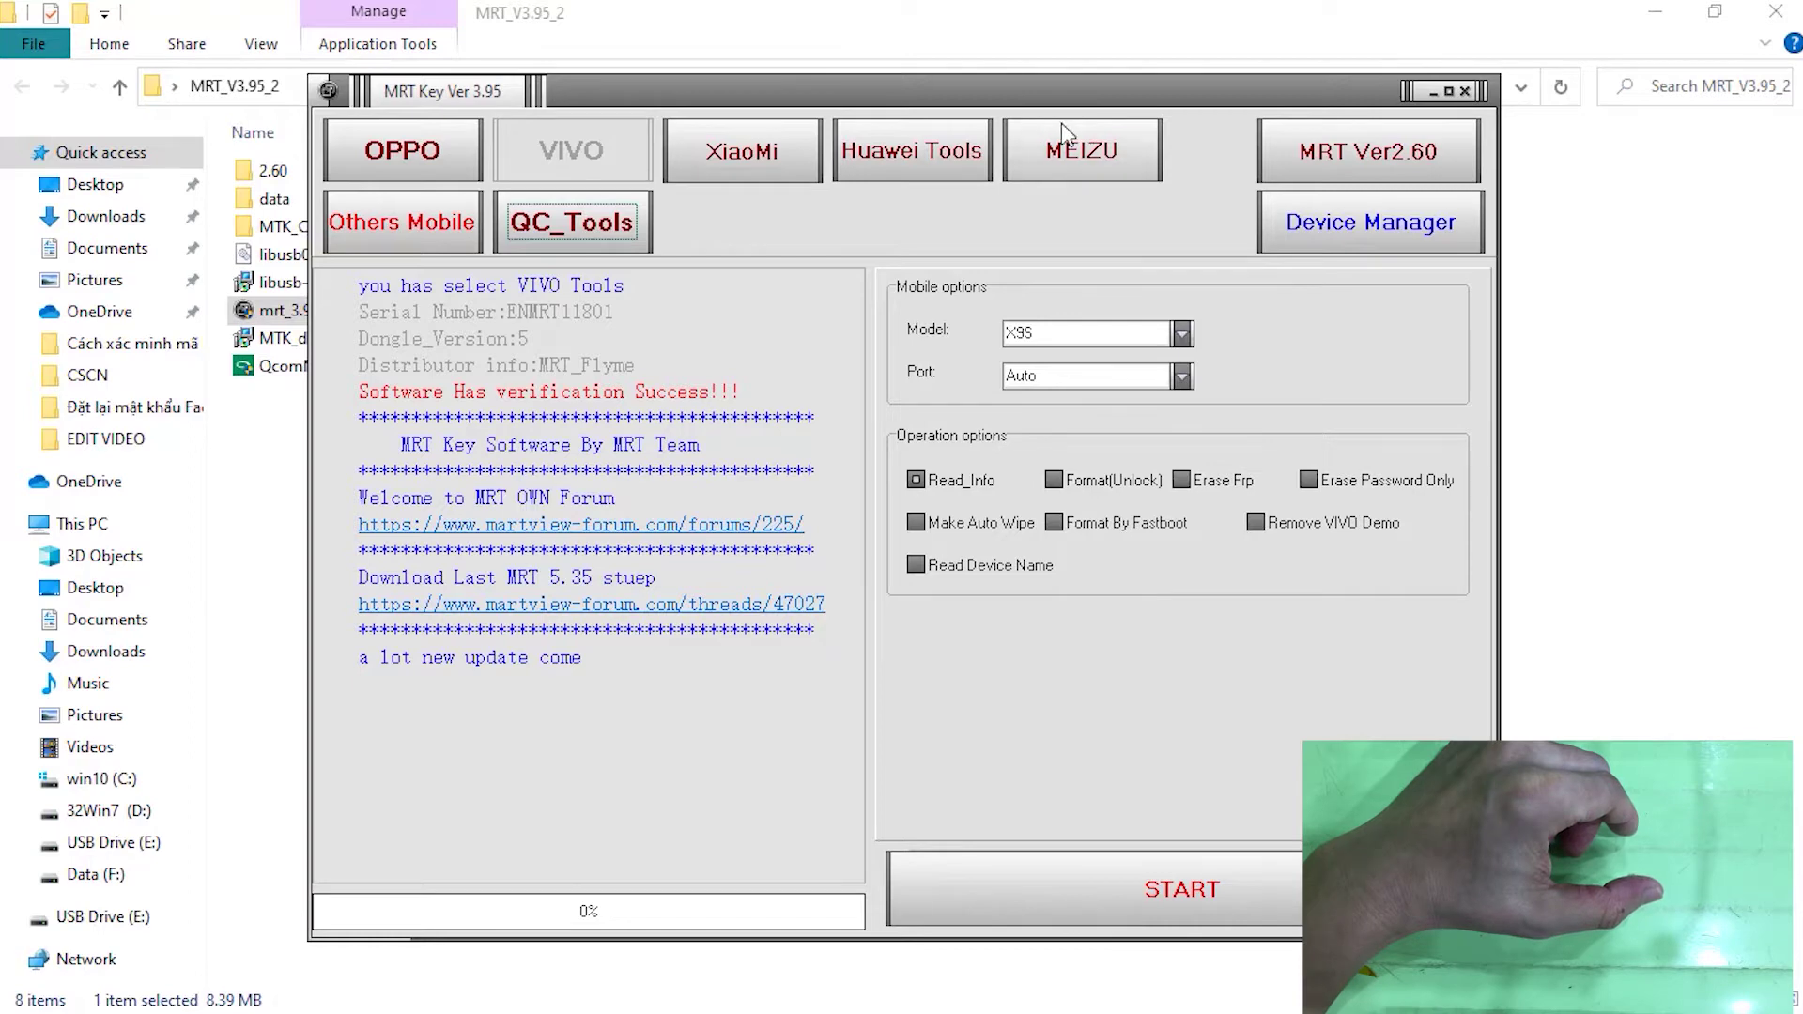
left_click(1440, 97)
left_click(1656, 11)
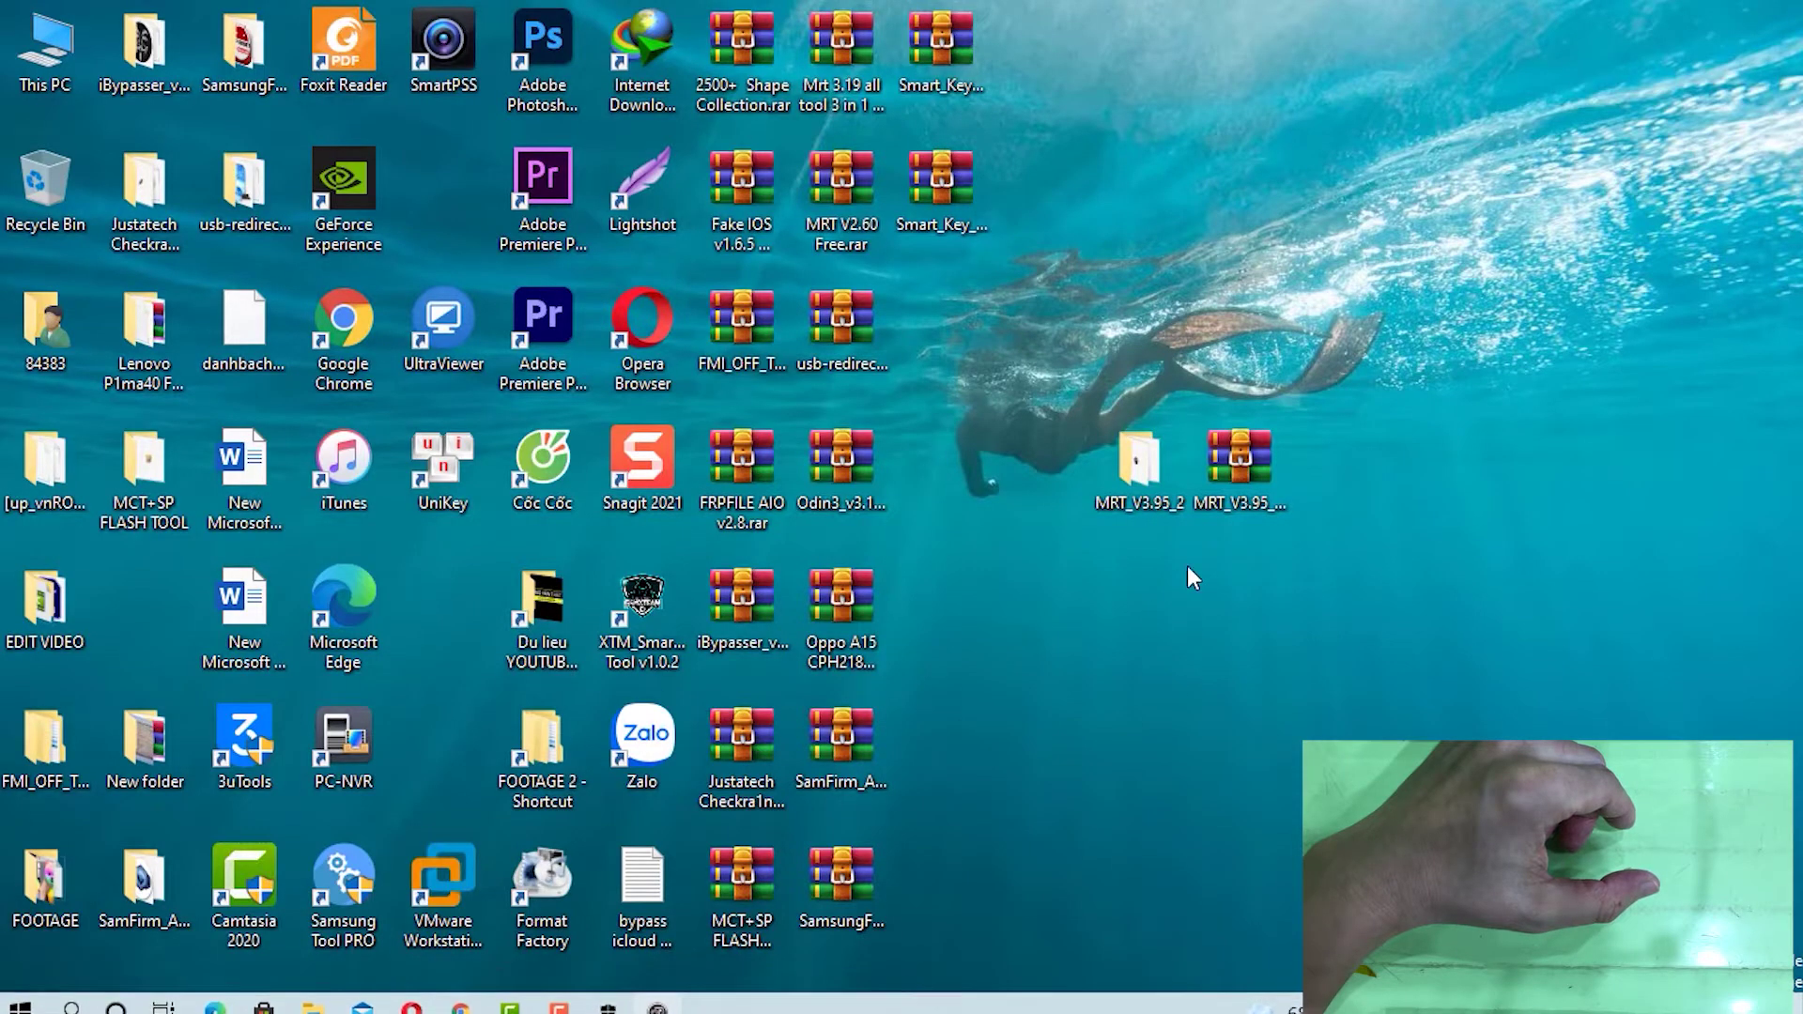
left_click(1256, 504)
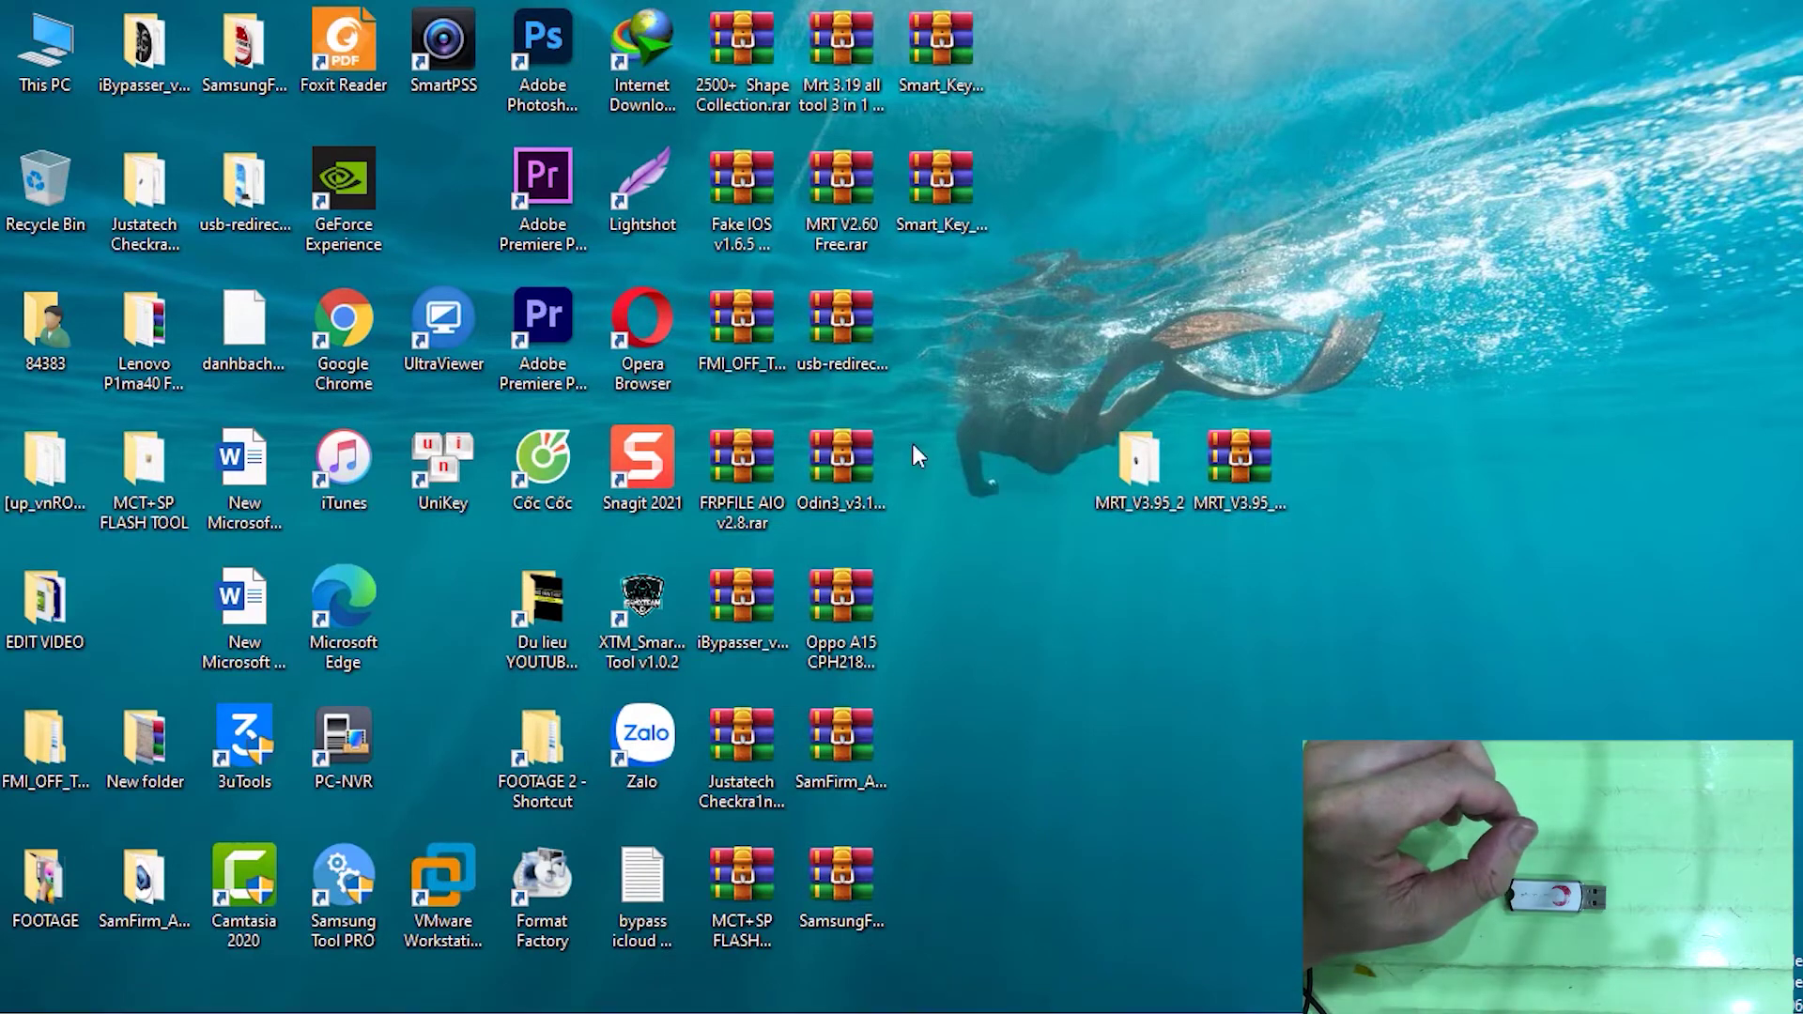
Search Google for 'teamviewer' in Chrome
double_click(349, 352)
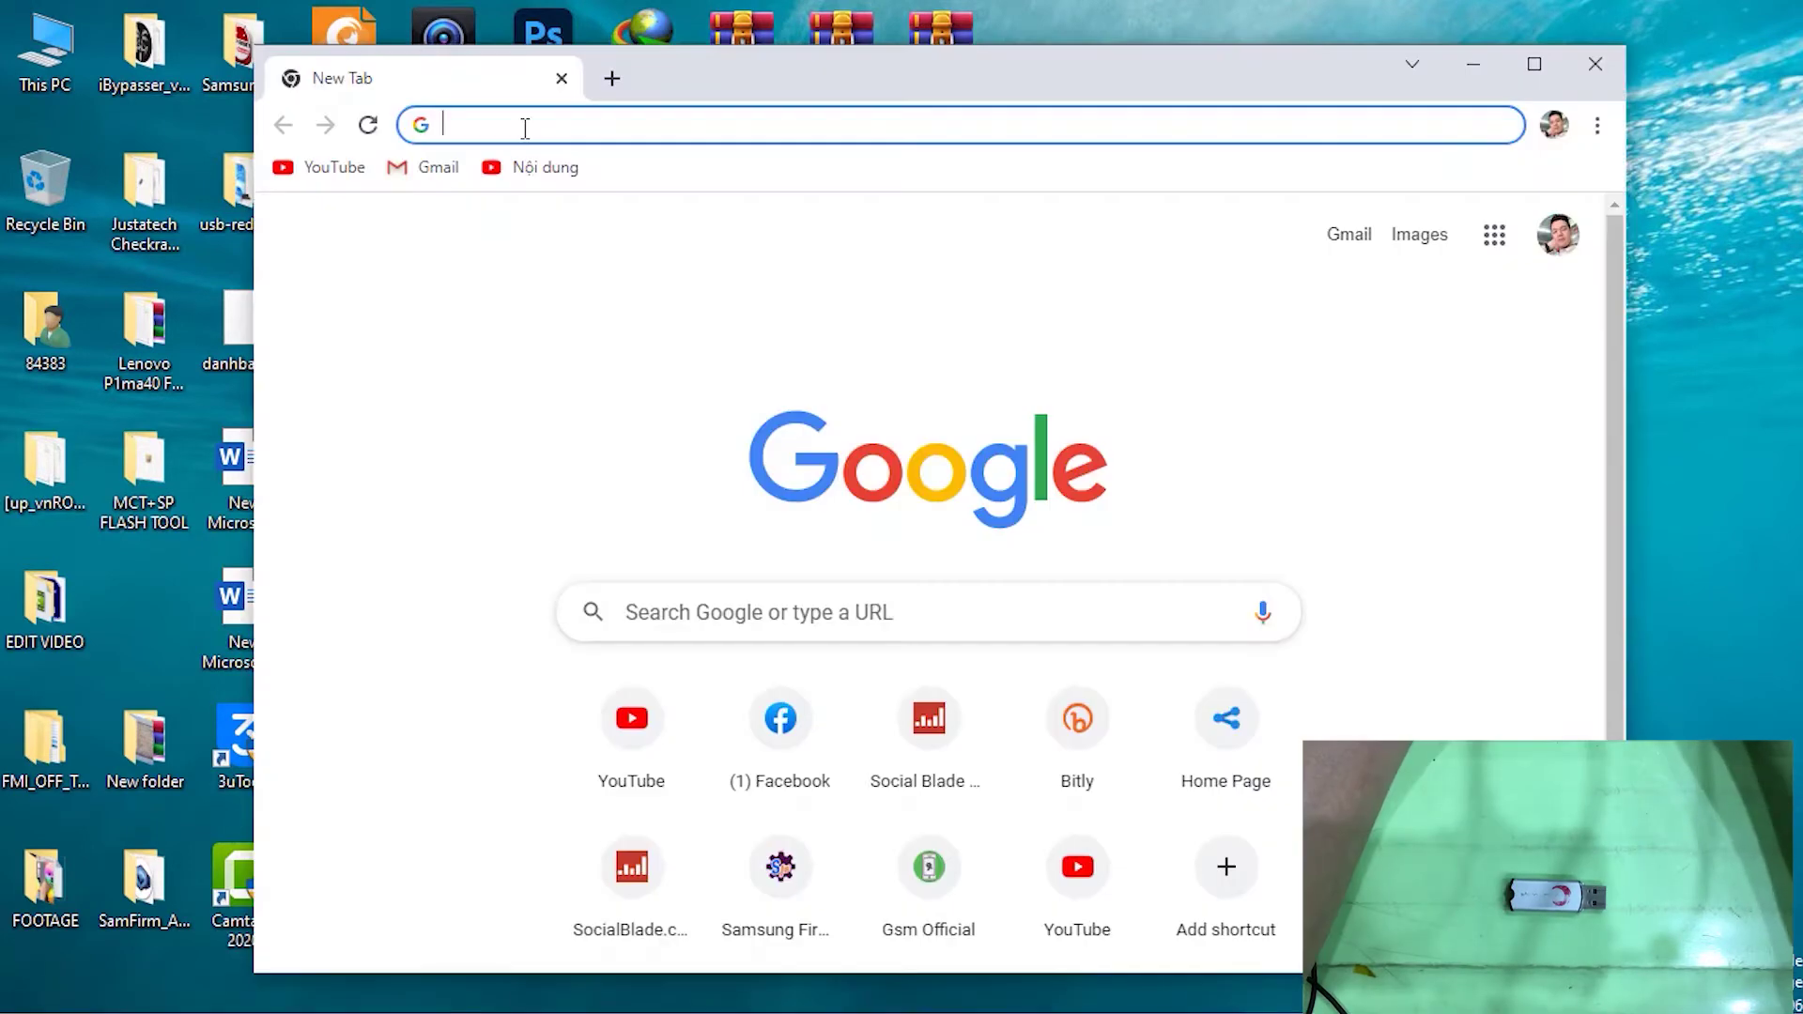
type("teamve")
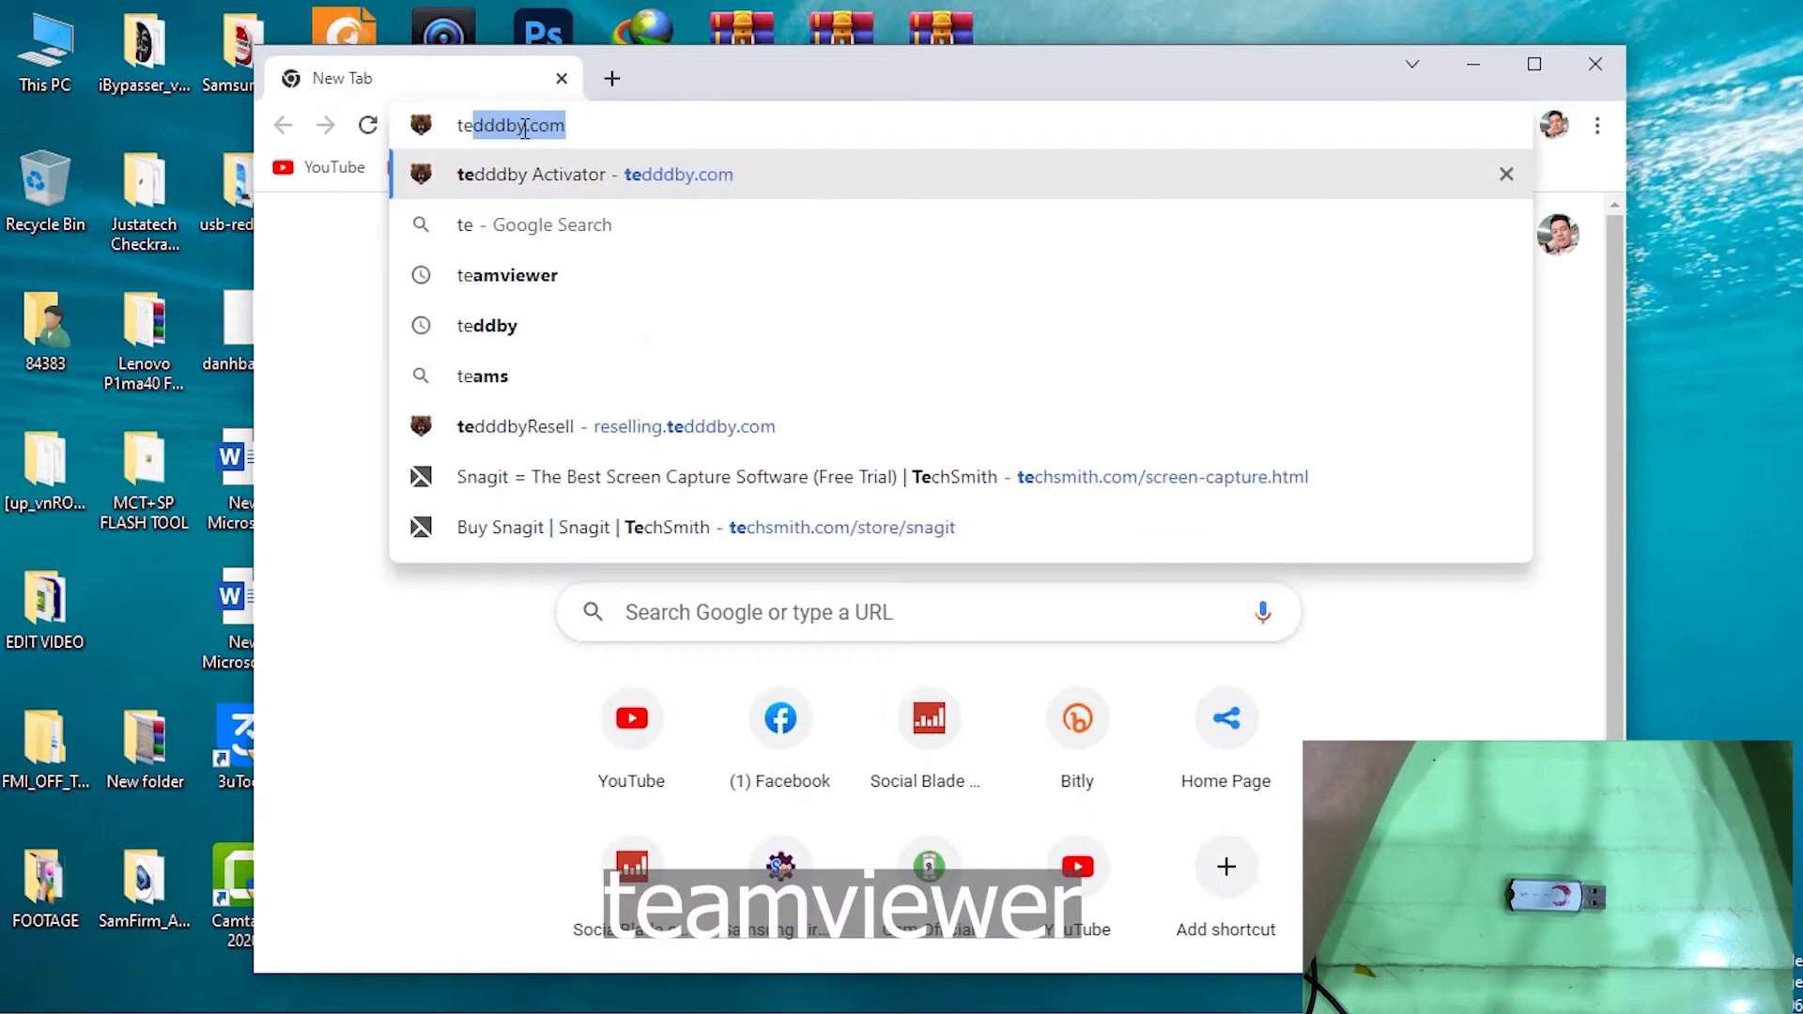
key("BackSpace")
type("iewer")
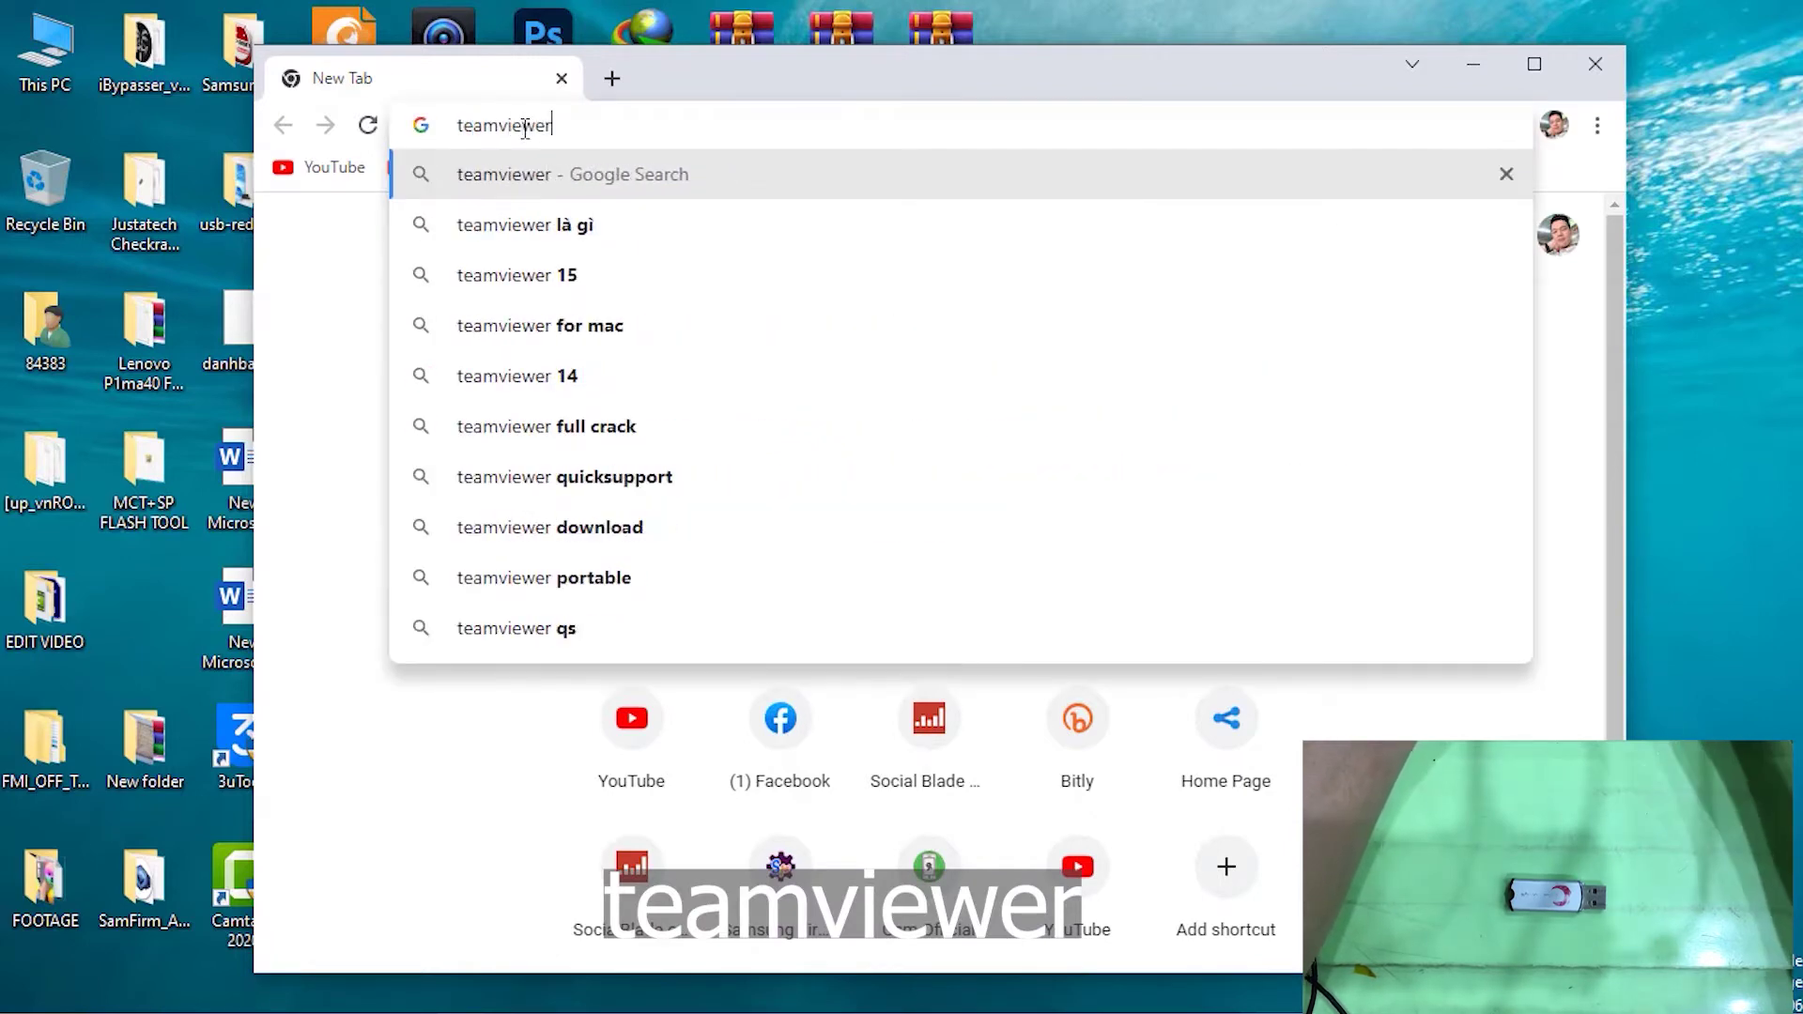
key("Return")
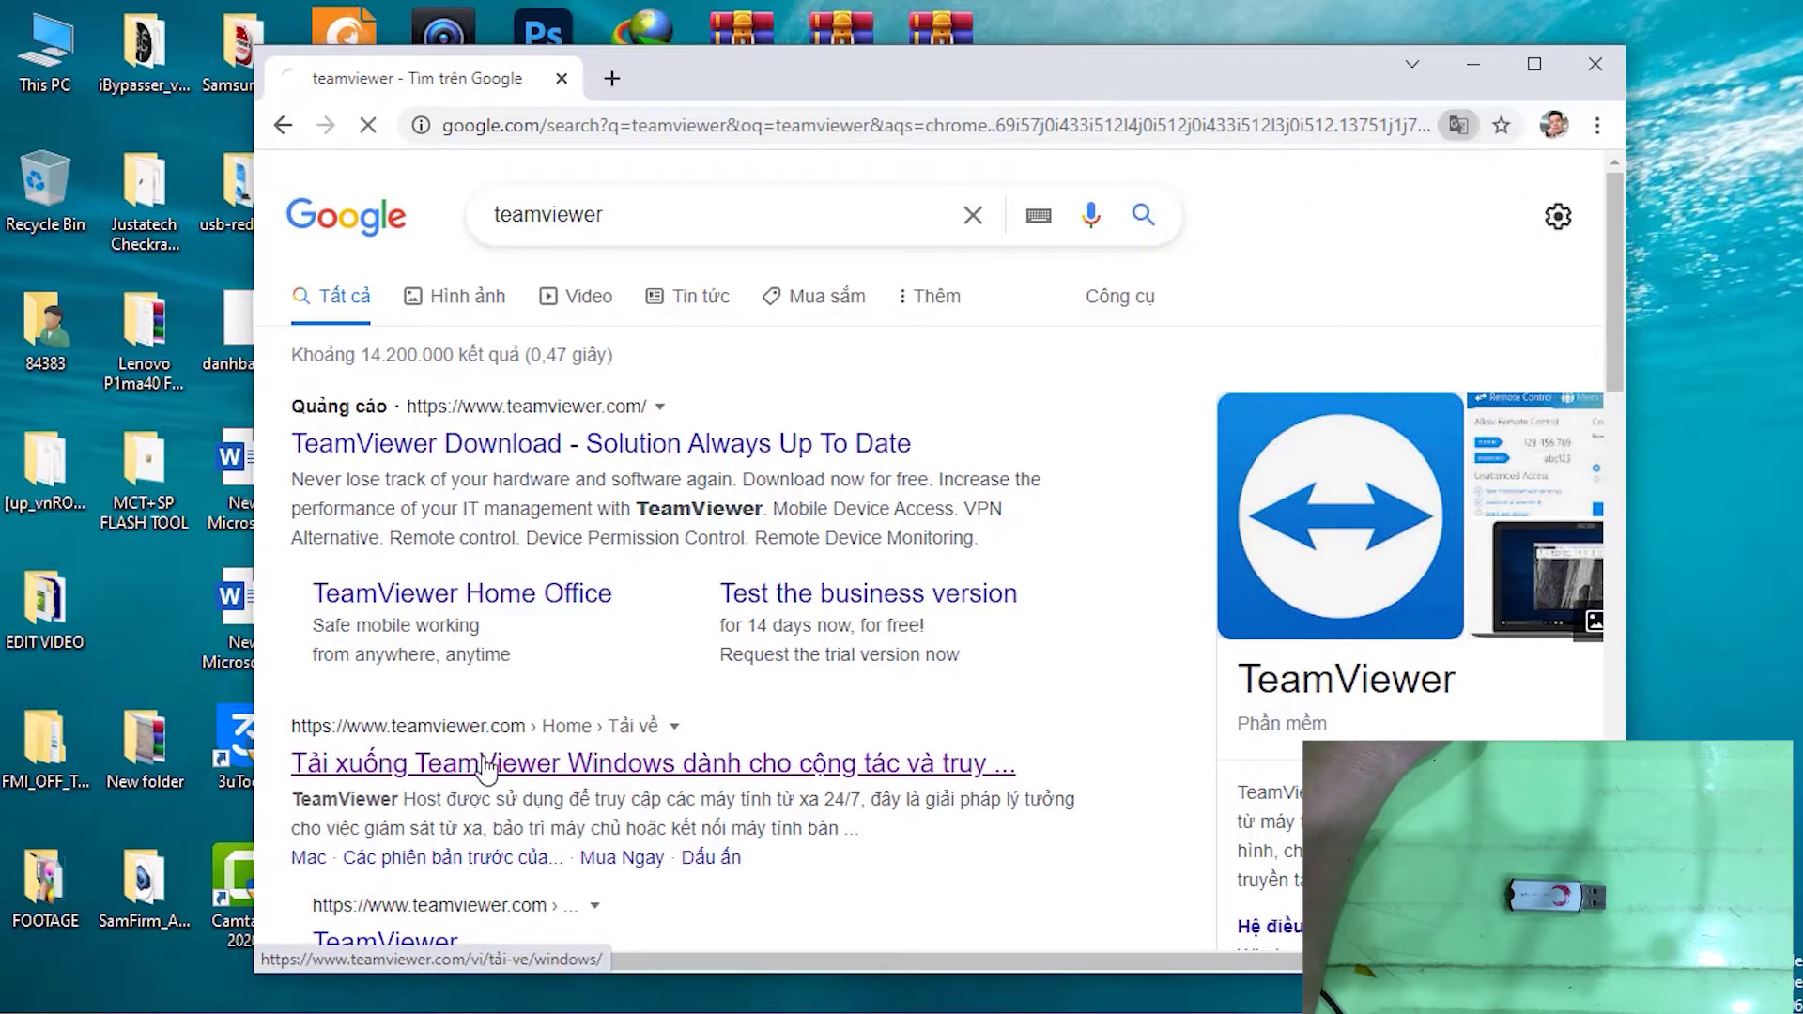
Download TeamViewer_Setup.exe from the official Windows download page and run it
left_click(485, 765)
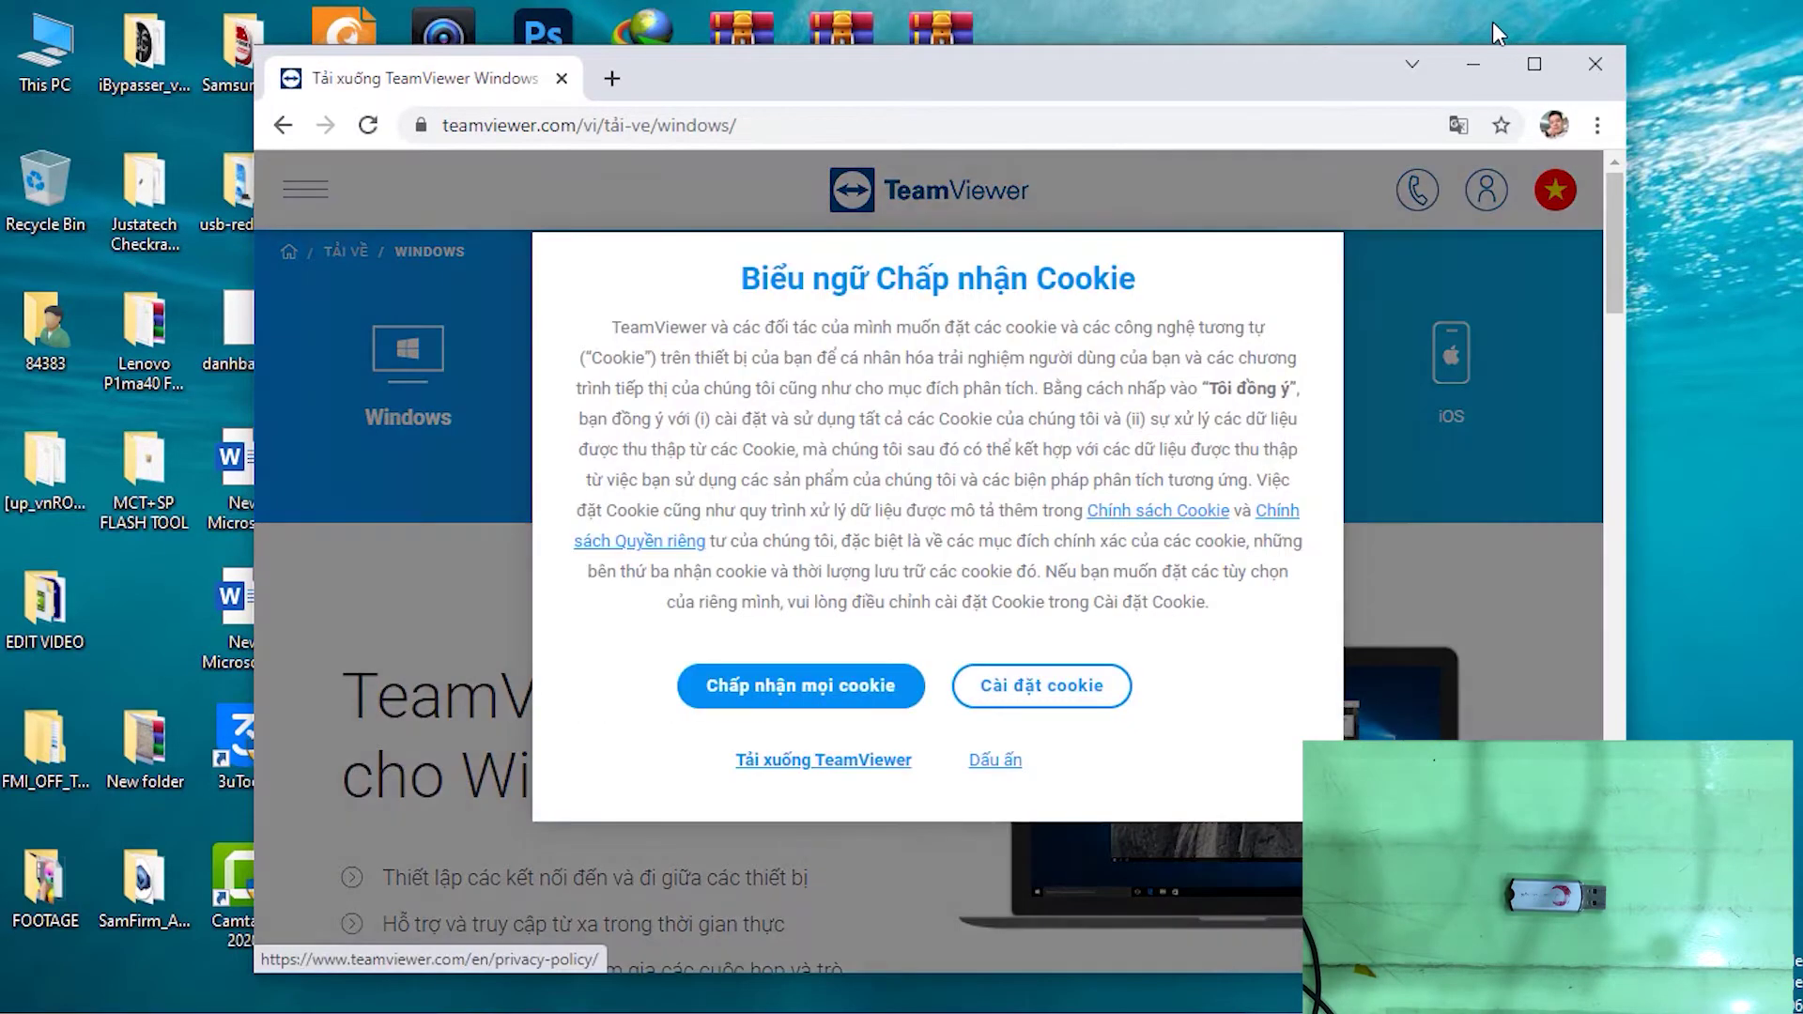
left_click(803, 776)
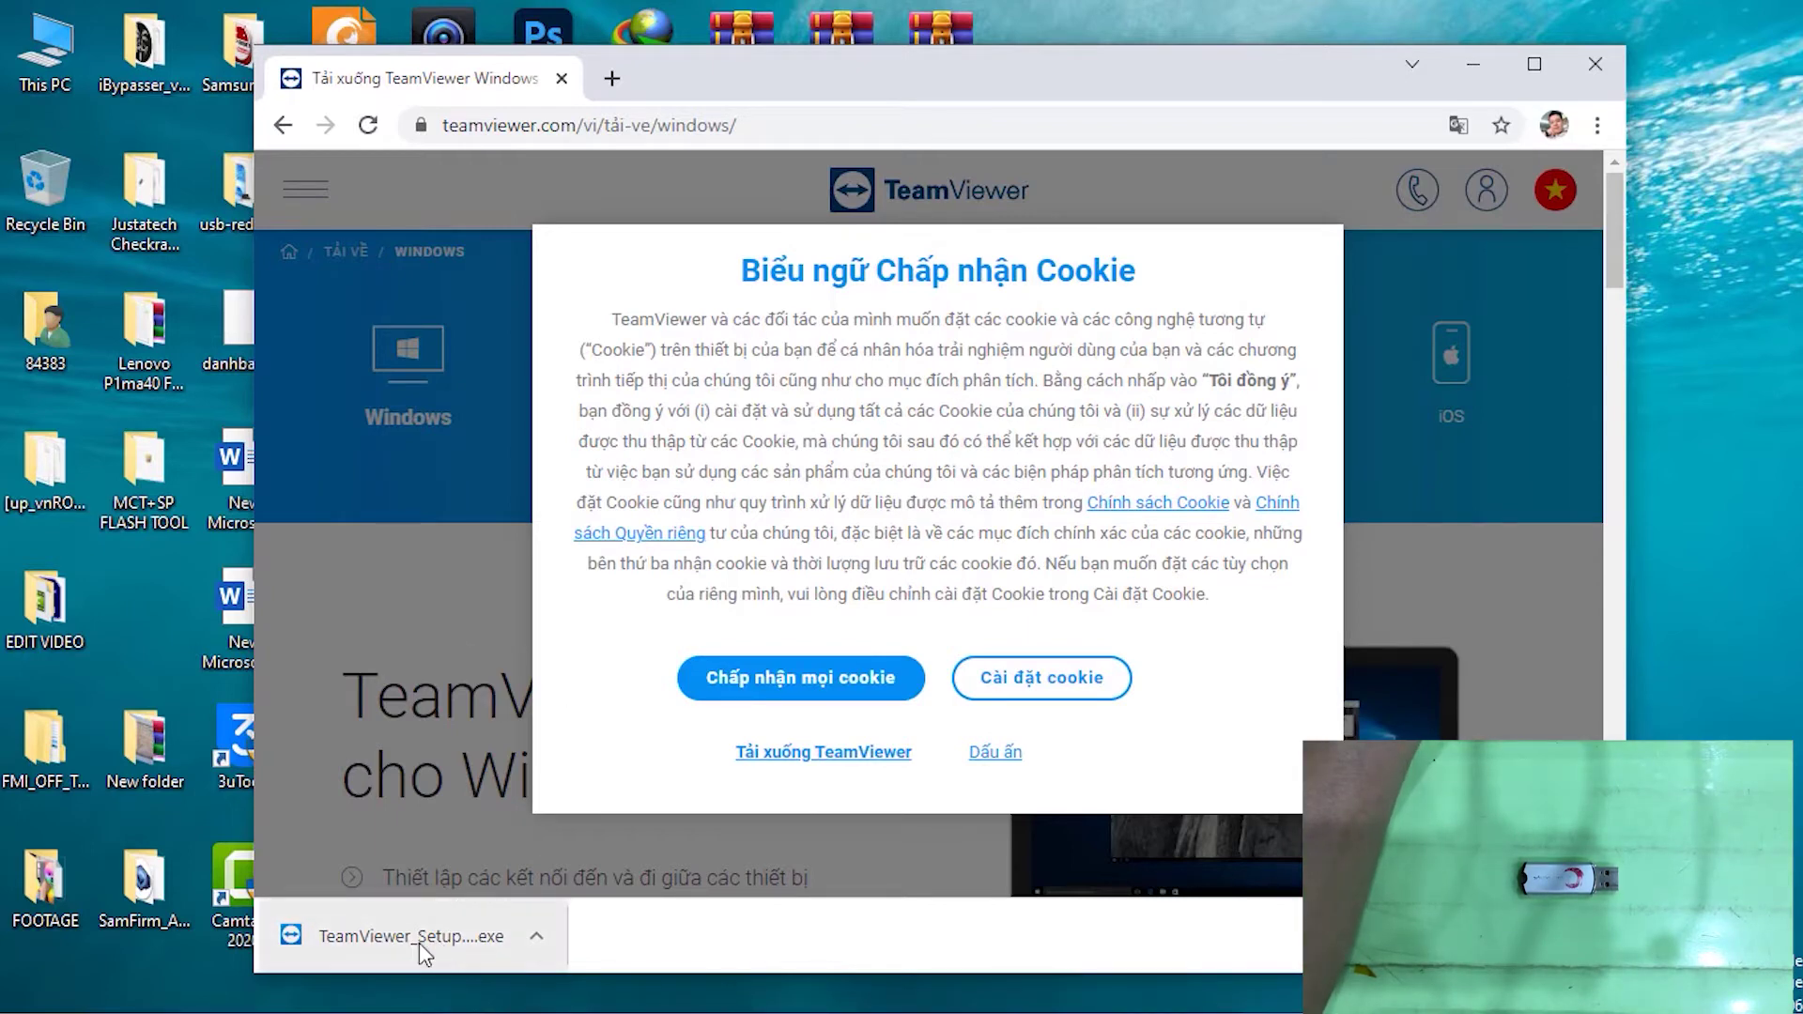
left_click(386, 937)
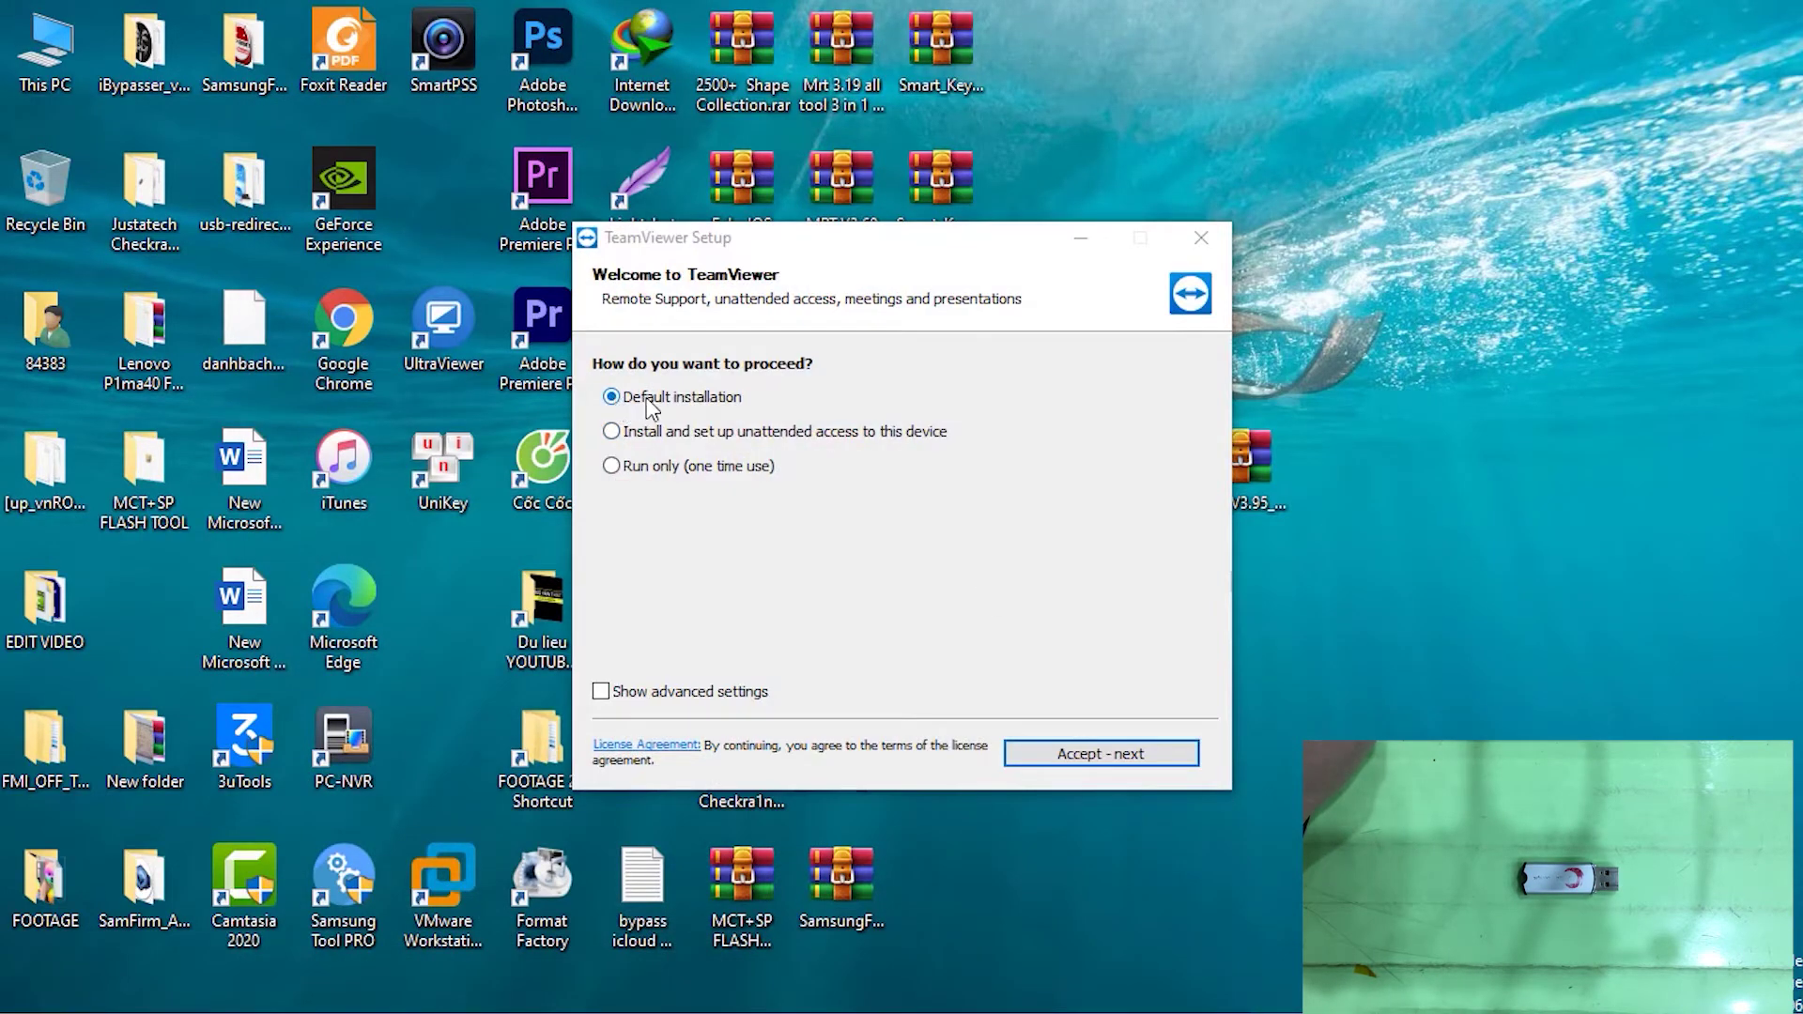
Install TeamViewer with default settings for free personal use, accepting the EULA and DPA
left_click(1109, 756)
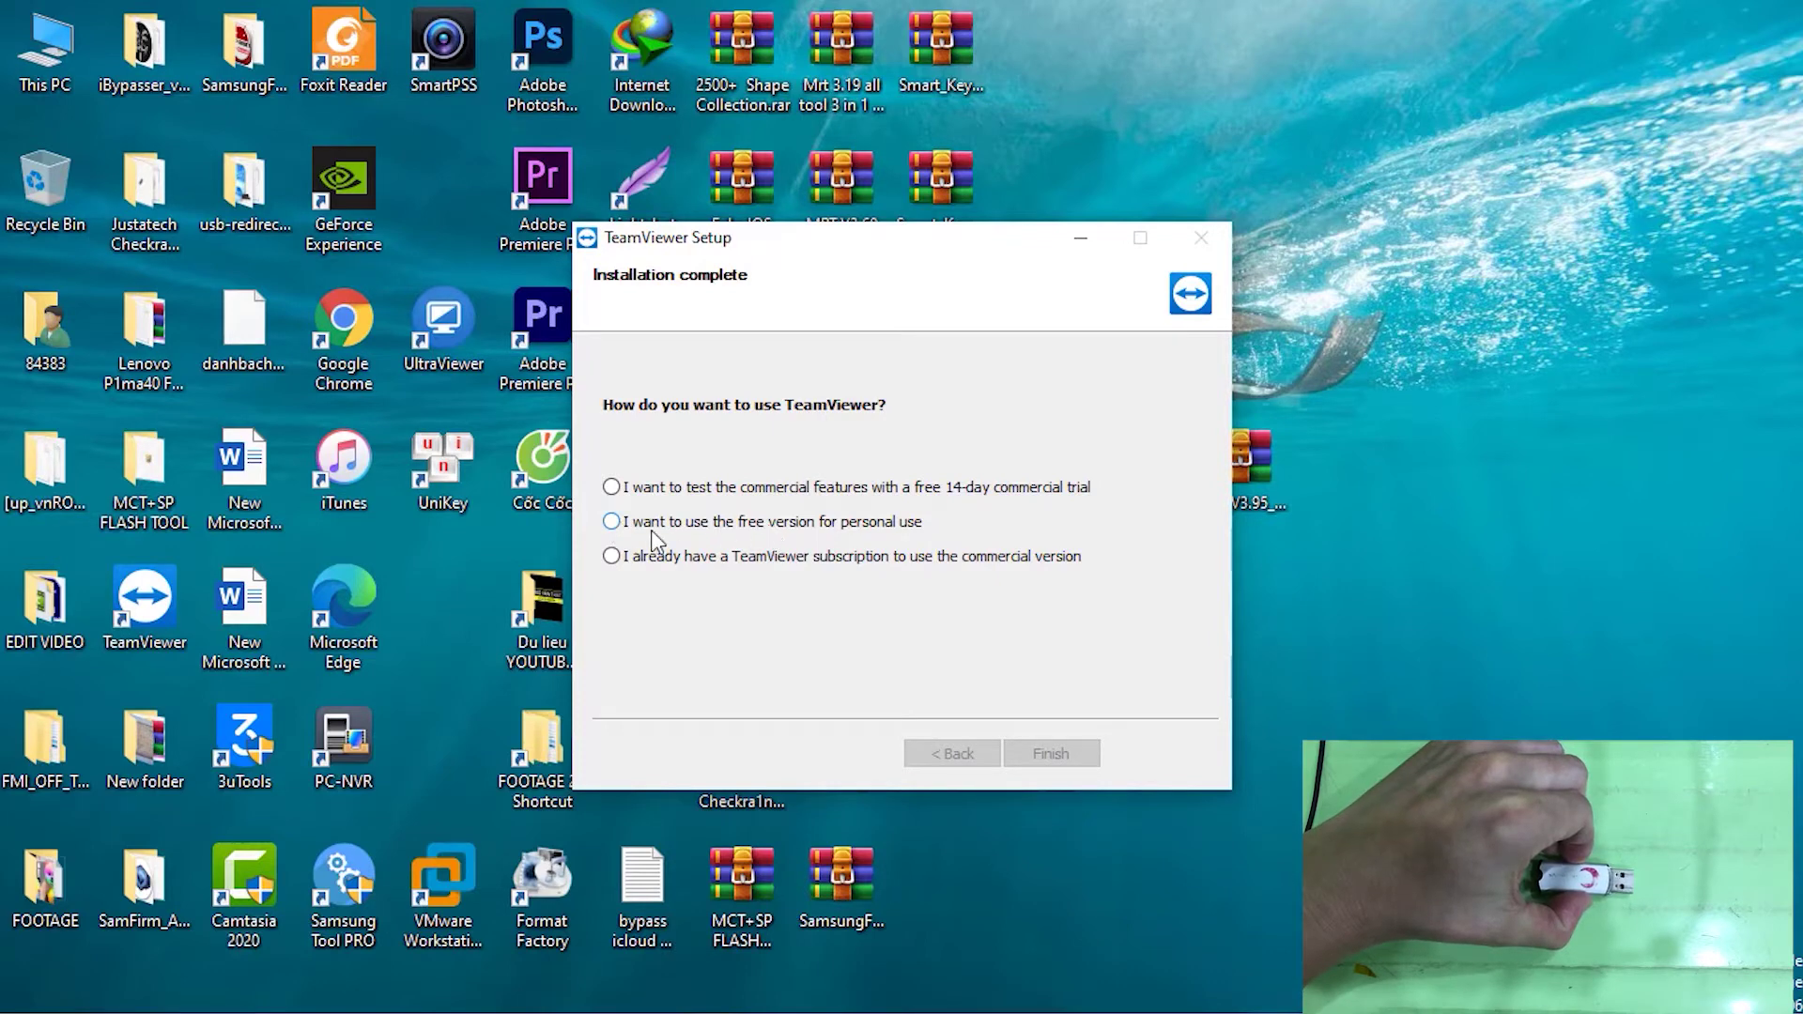
left_click(612, 522)
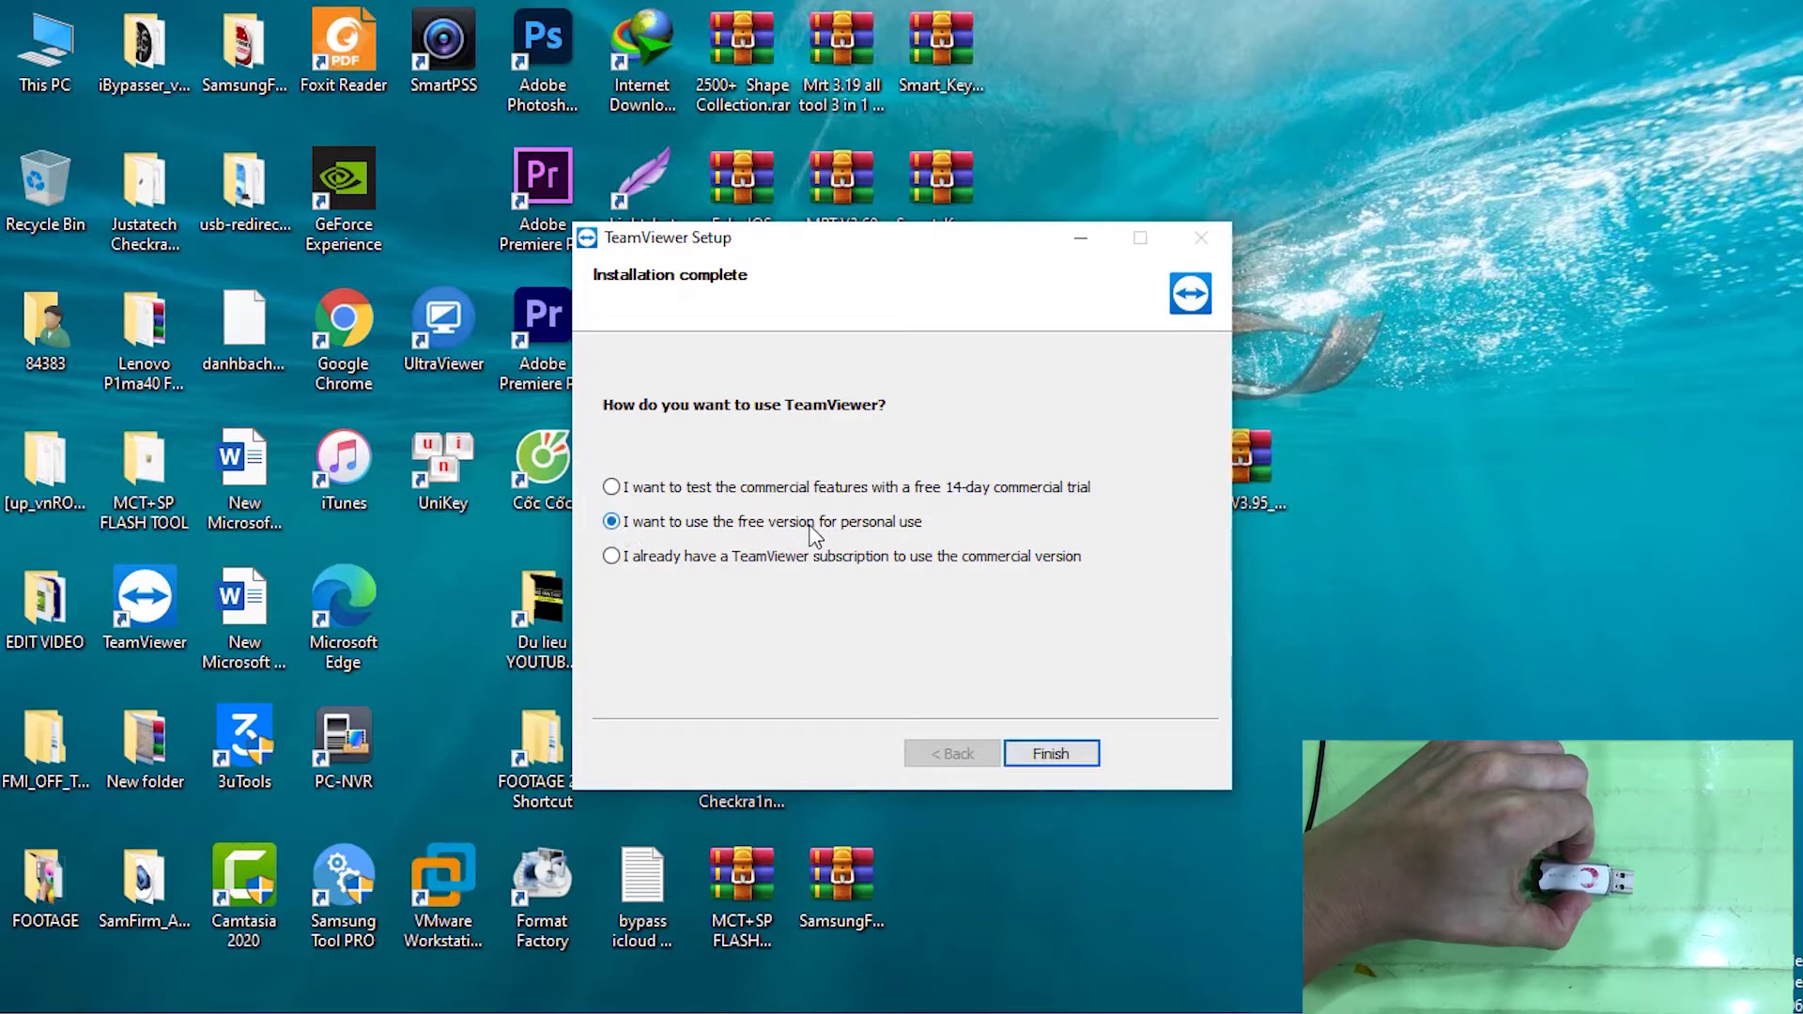
left_click(1067, 755)
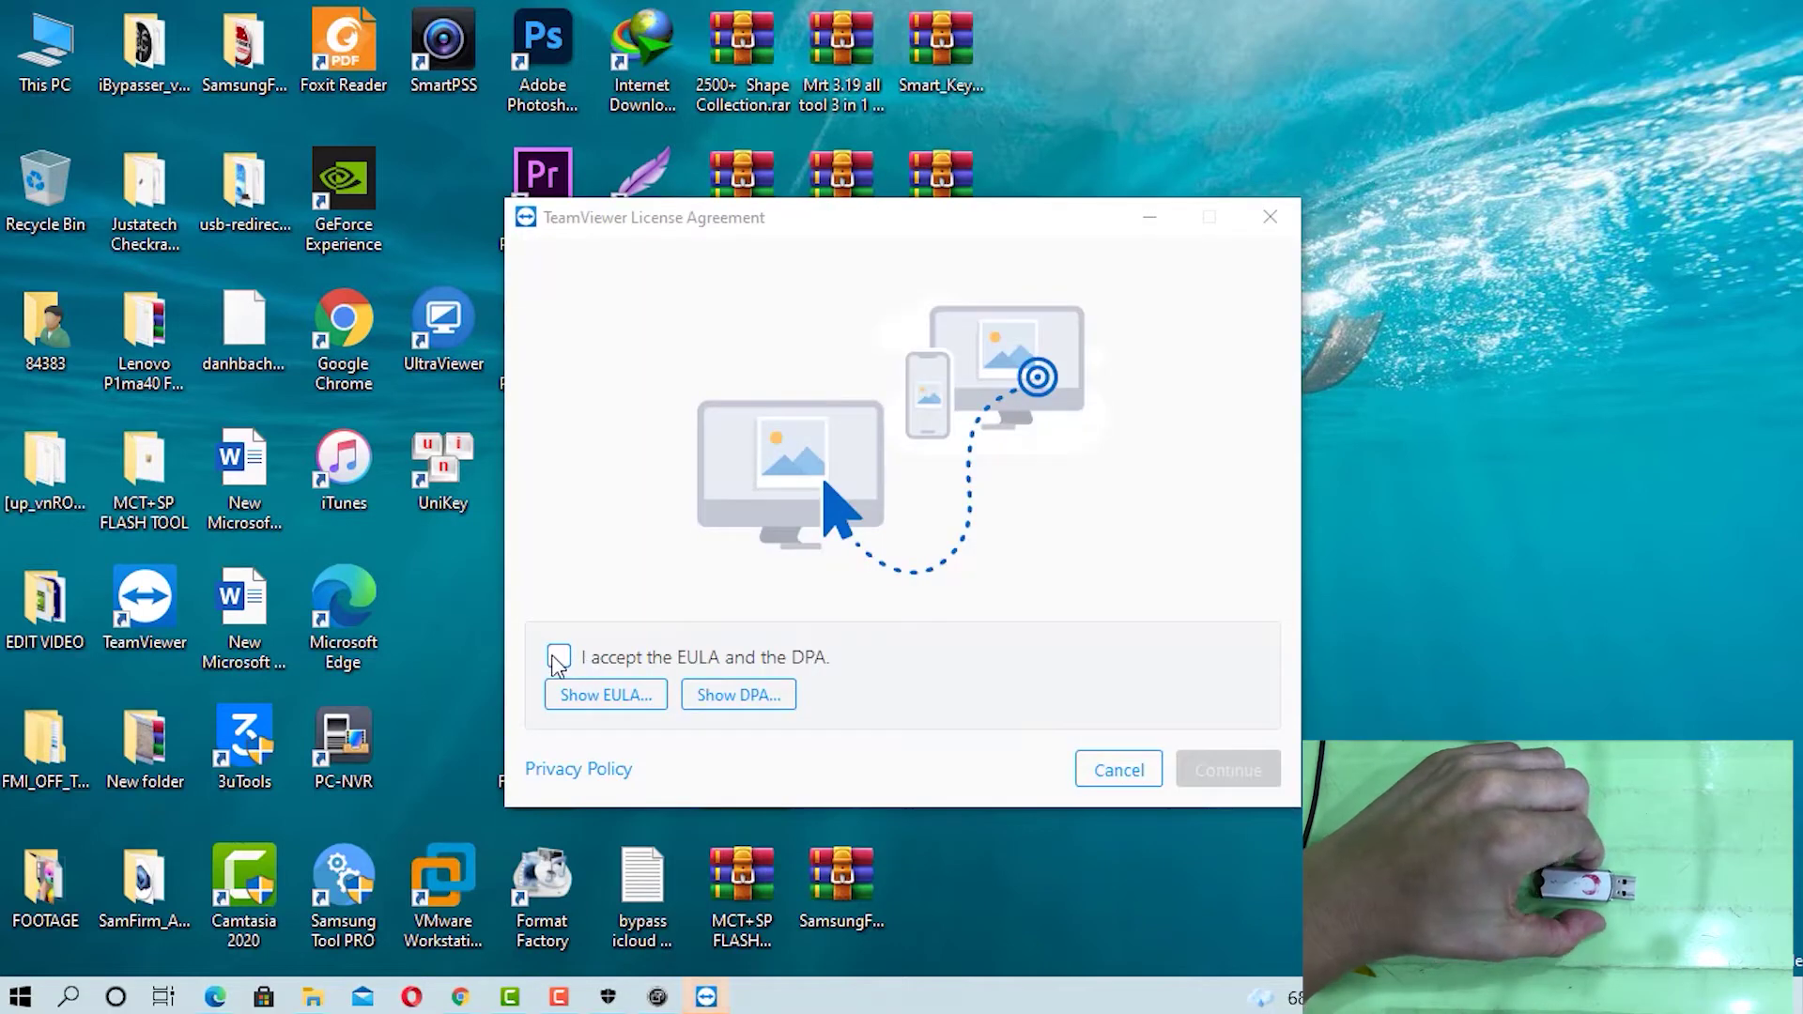
left_click(558, 657)
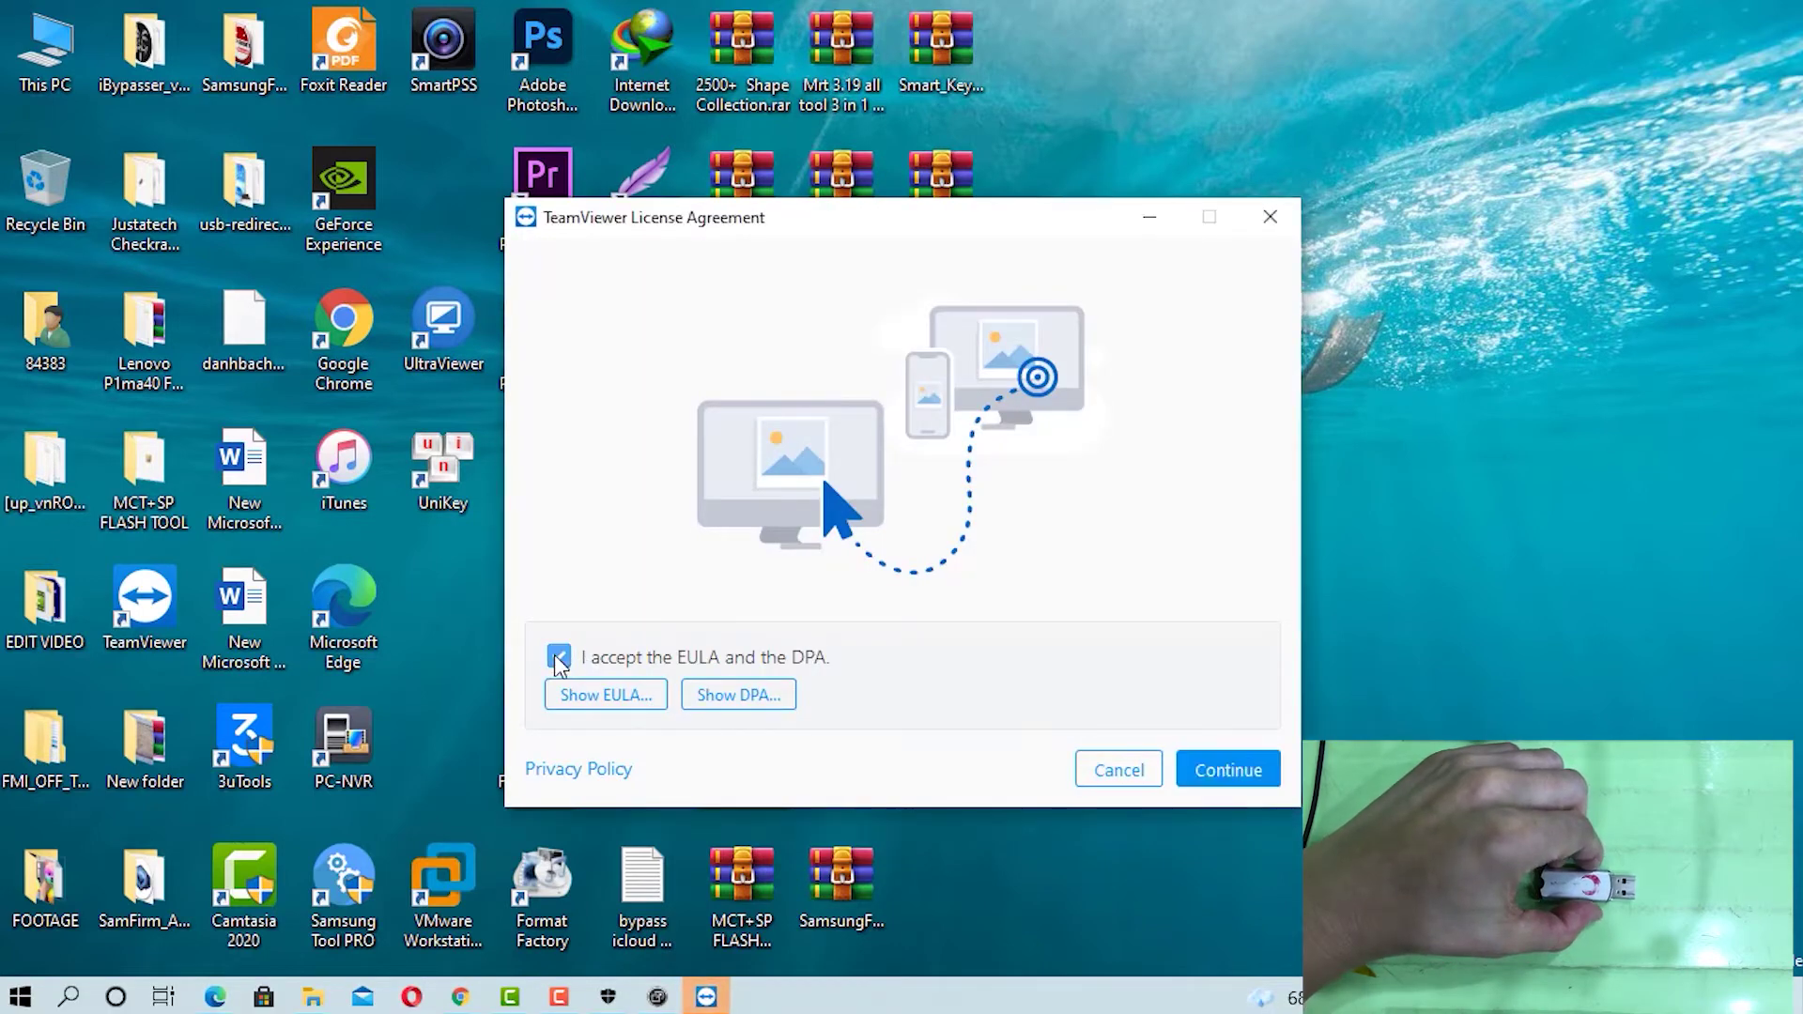
left_click(1241, 768)
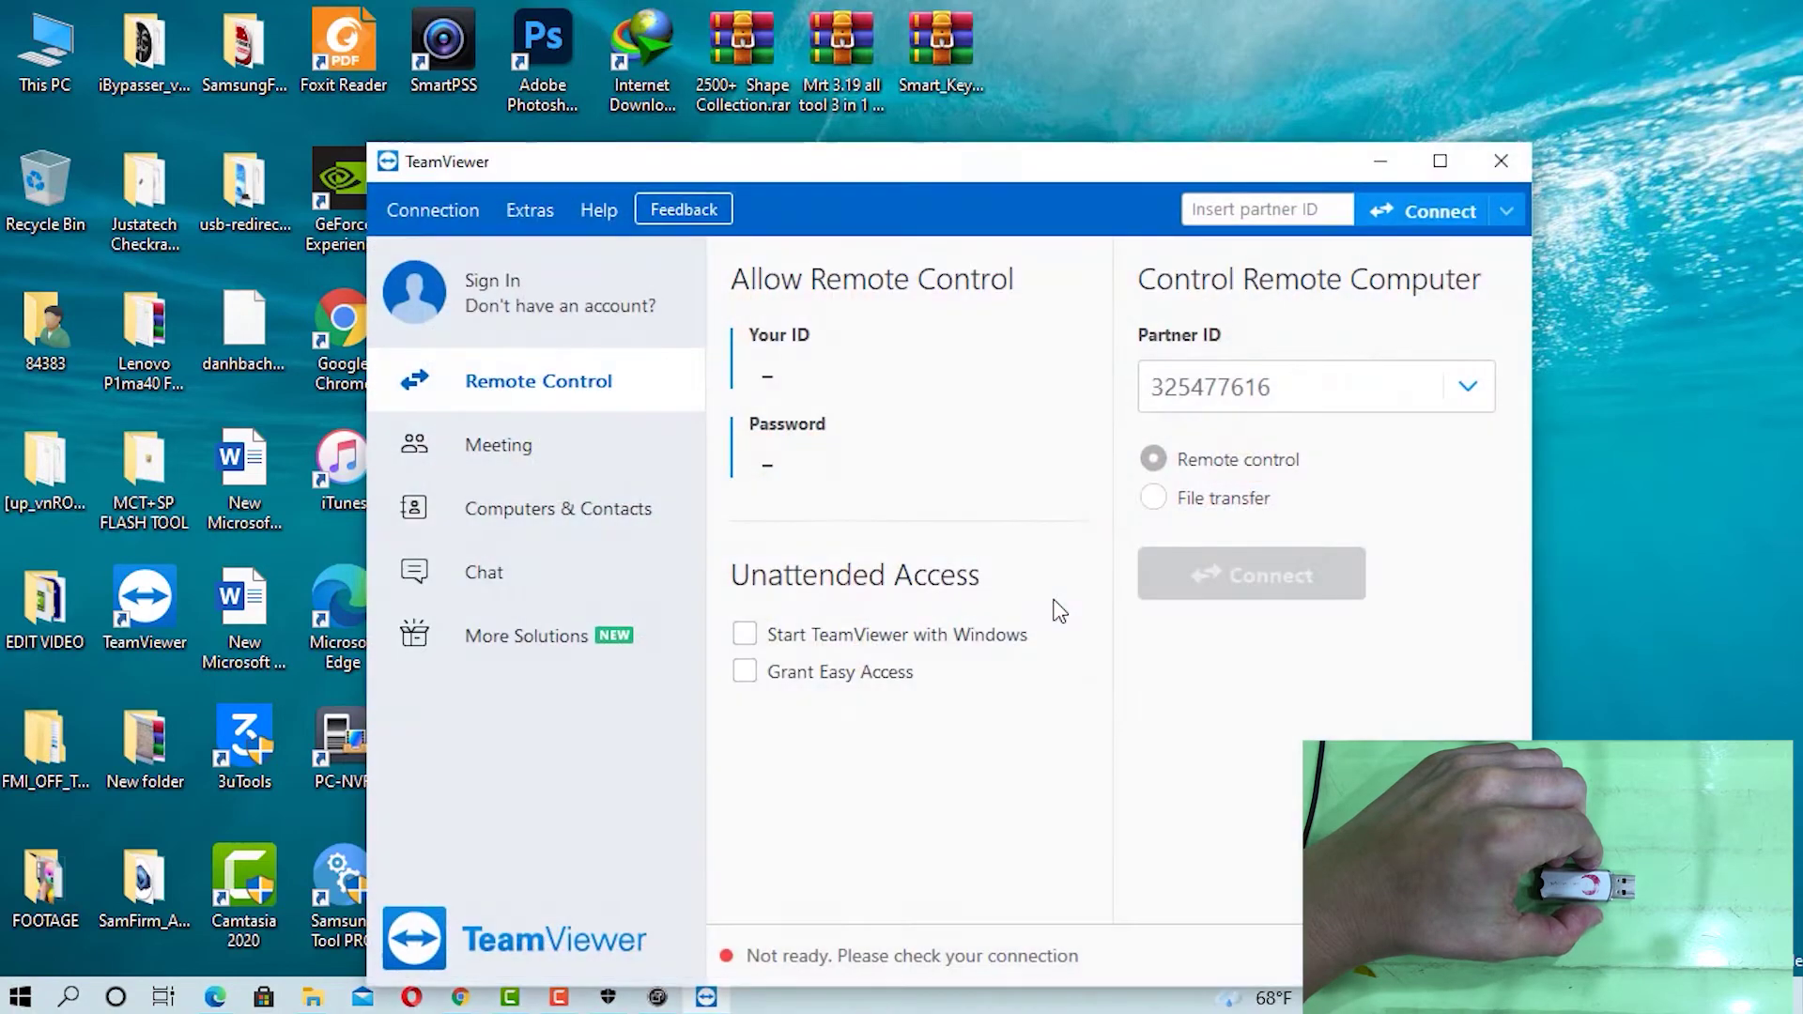
Reposition the TeamViewer window and select this computer's ID and session password
left_click_drag(930, 166, 925, 98)
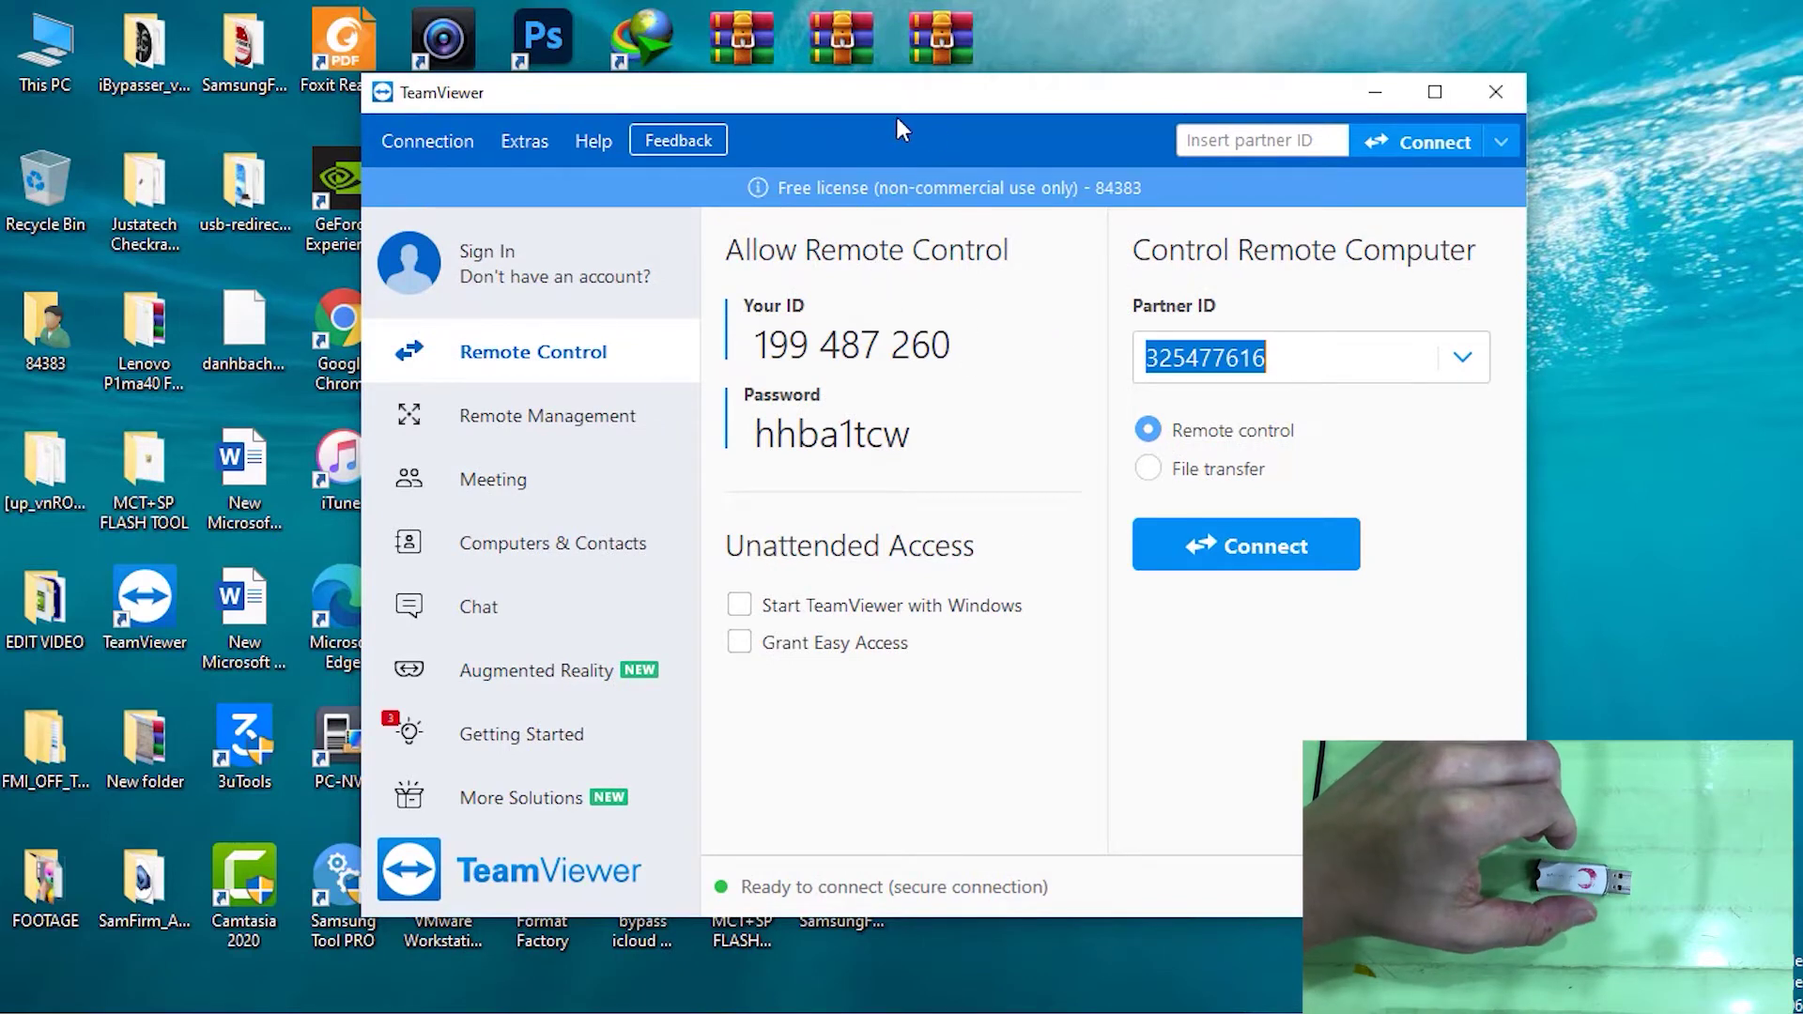
mouse_move(897, 102)
left_mouse_down()
mouse_move(888, 114)
mouse_move(889, 96)
left_mouse_up()
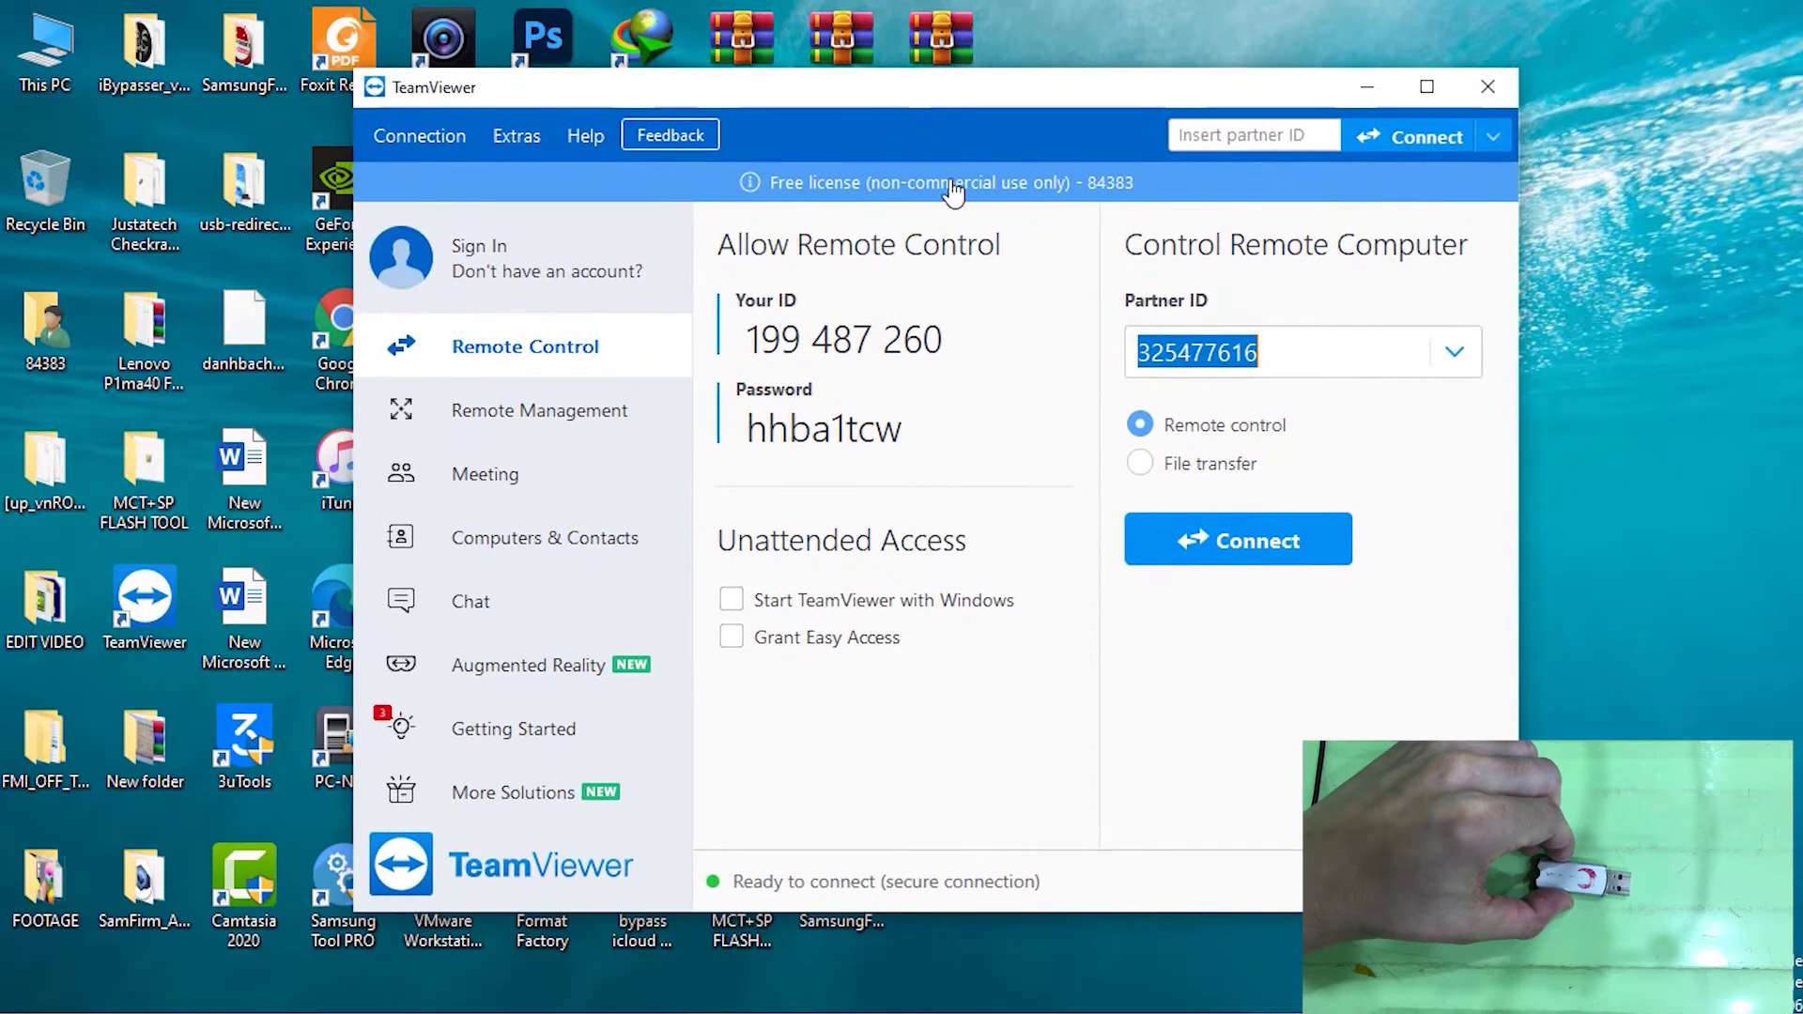
double_click(925, 340)
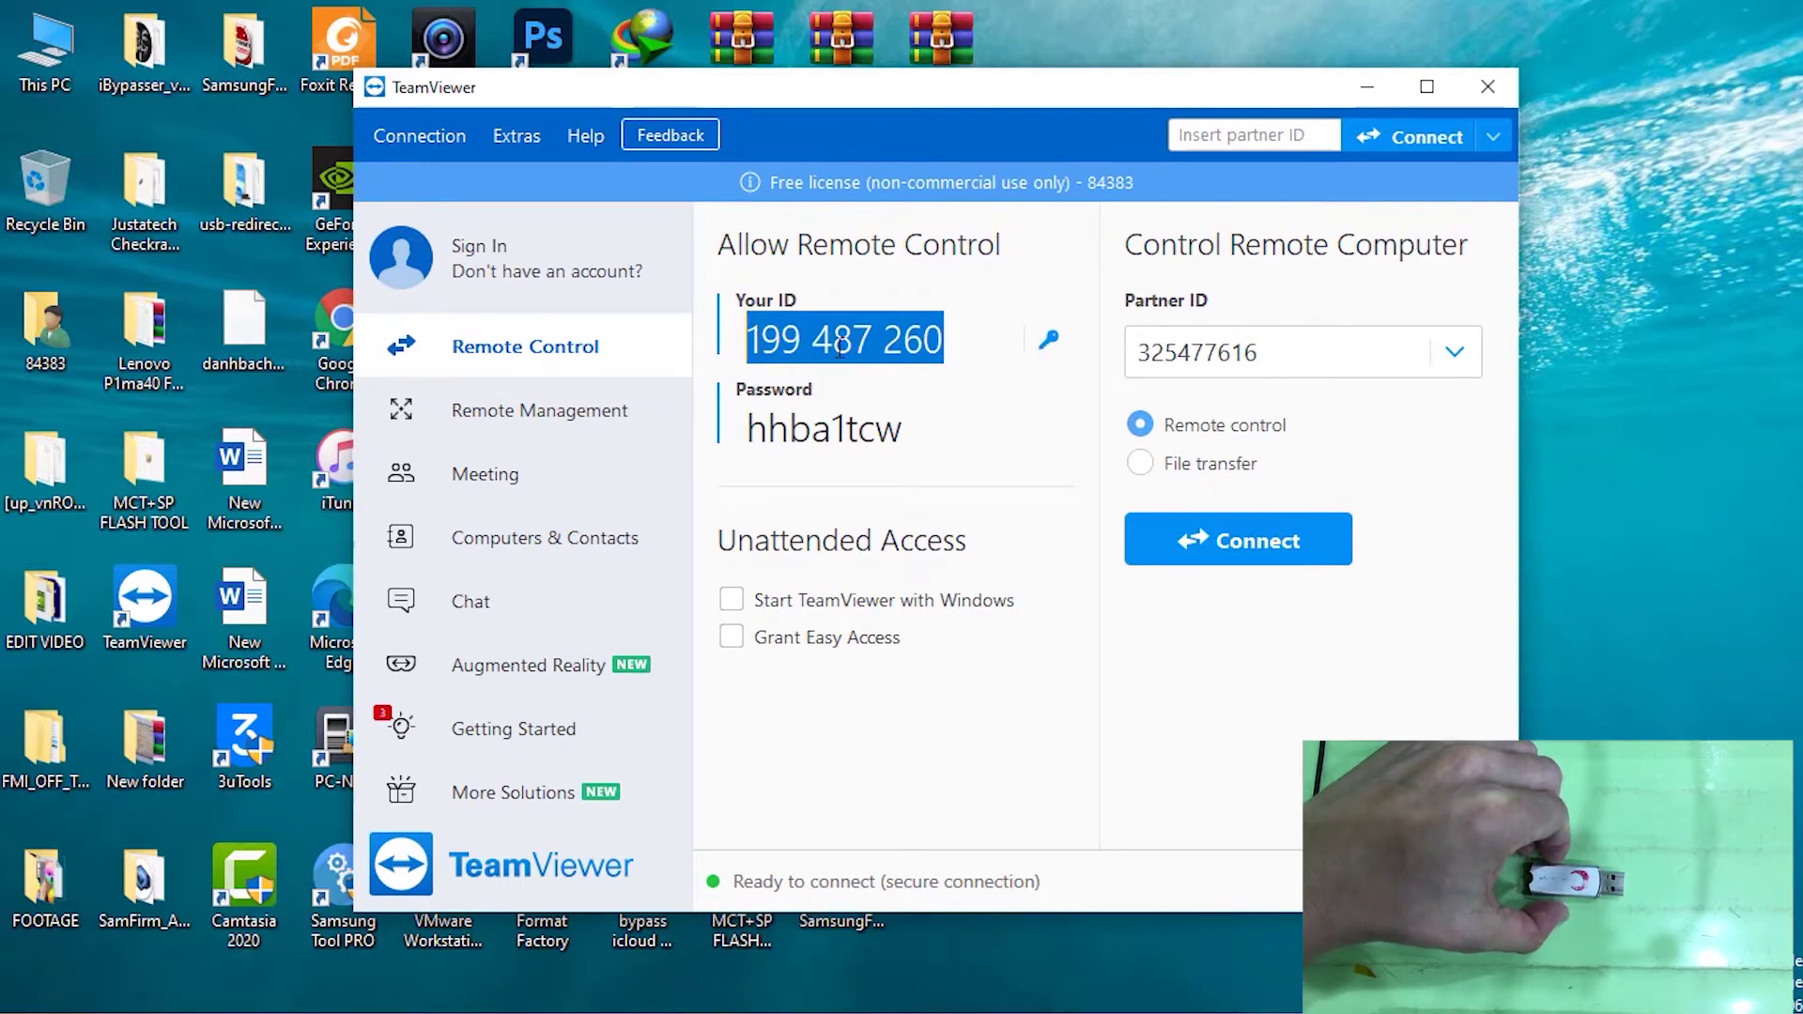
left_click(956, 331)
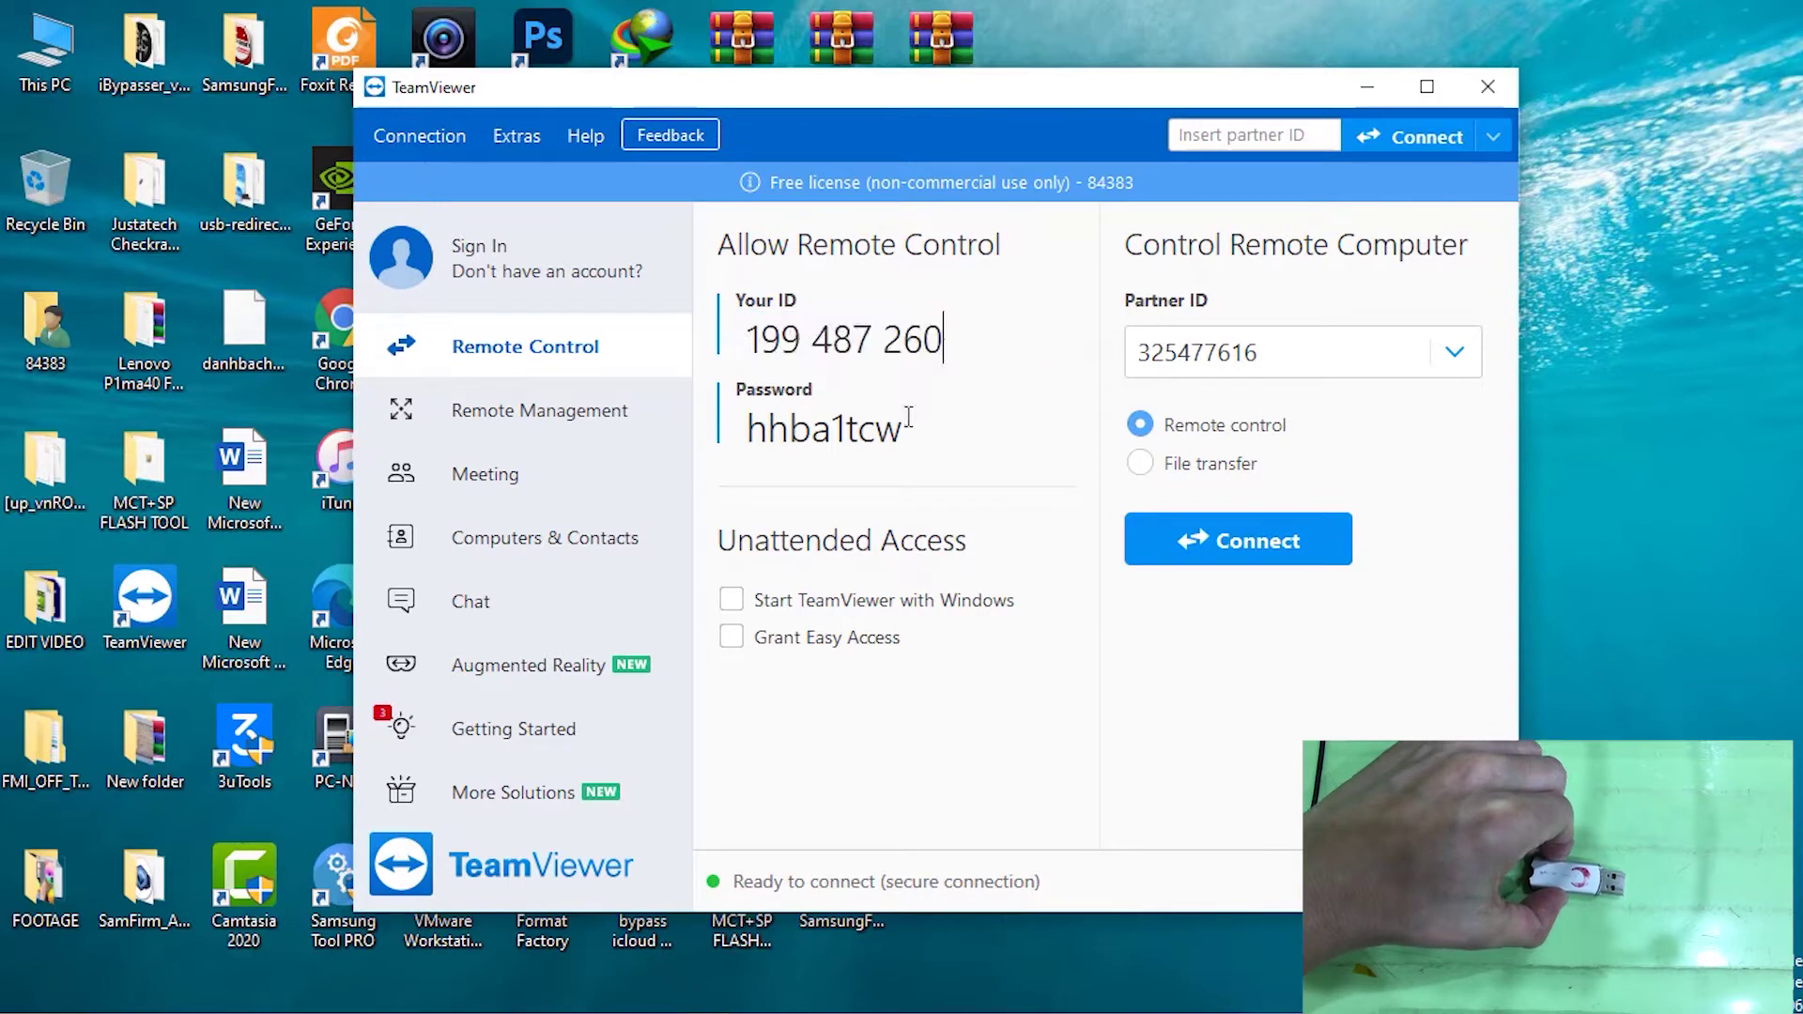
left_click_drag(911, 429, 736, 440)
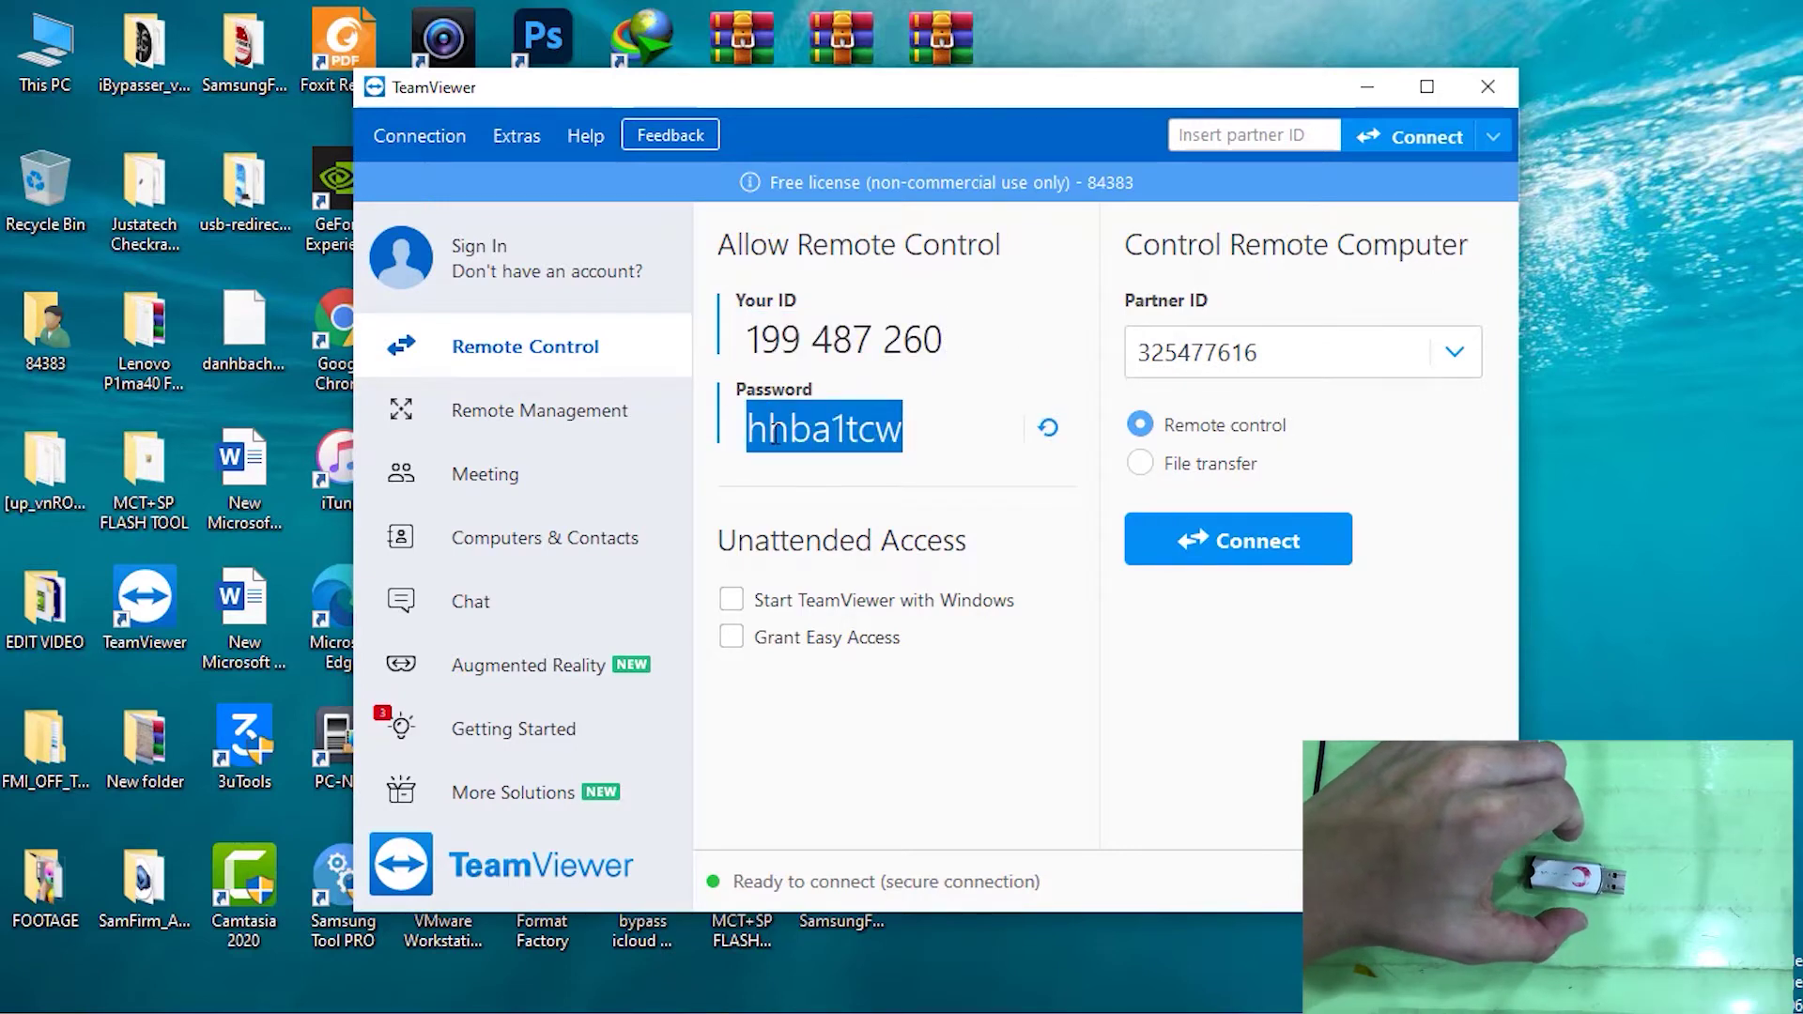
Replace the Partner ID with the remote computer's ID and start connecting
left_click(1314, 352)
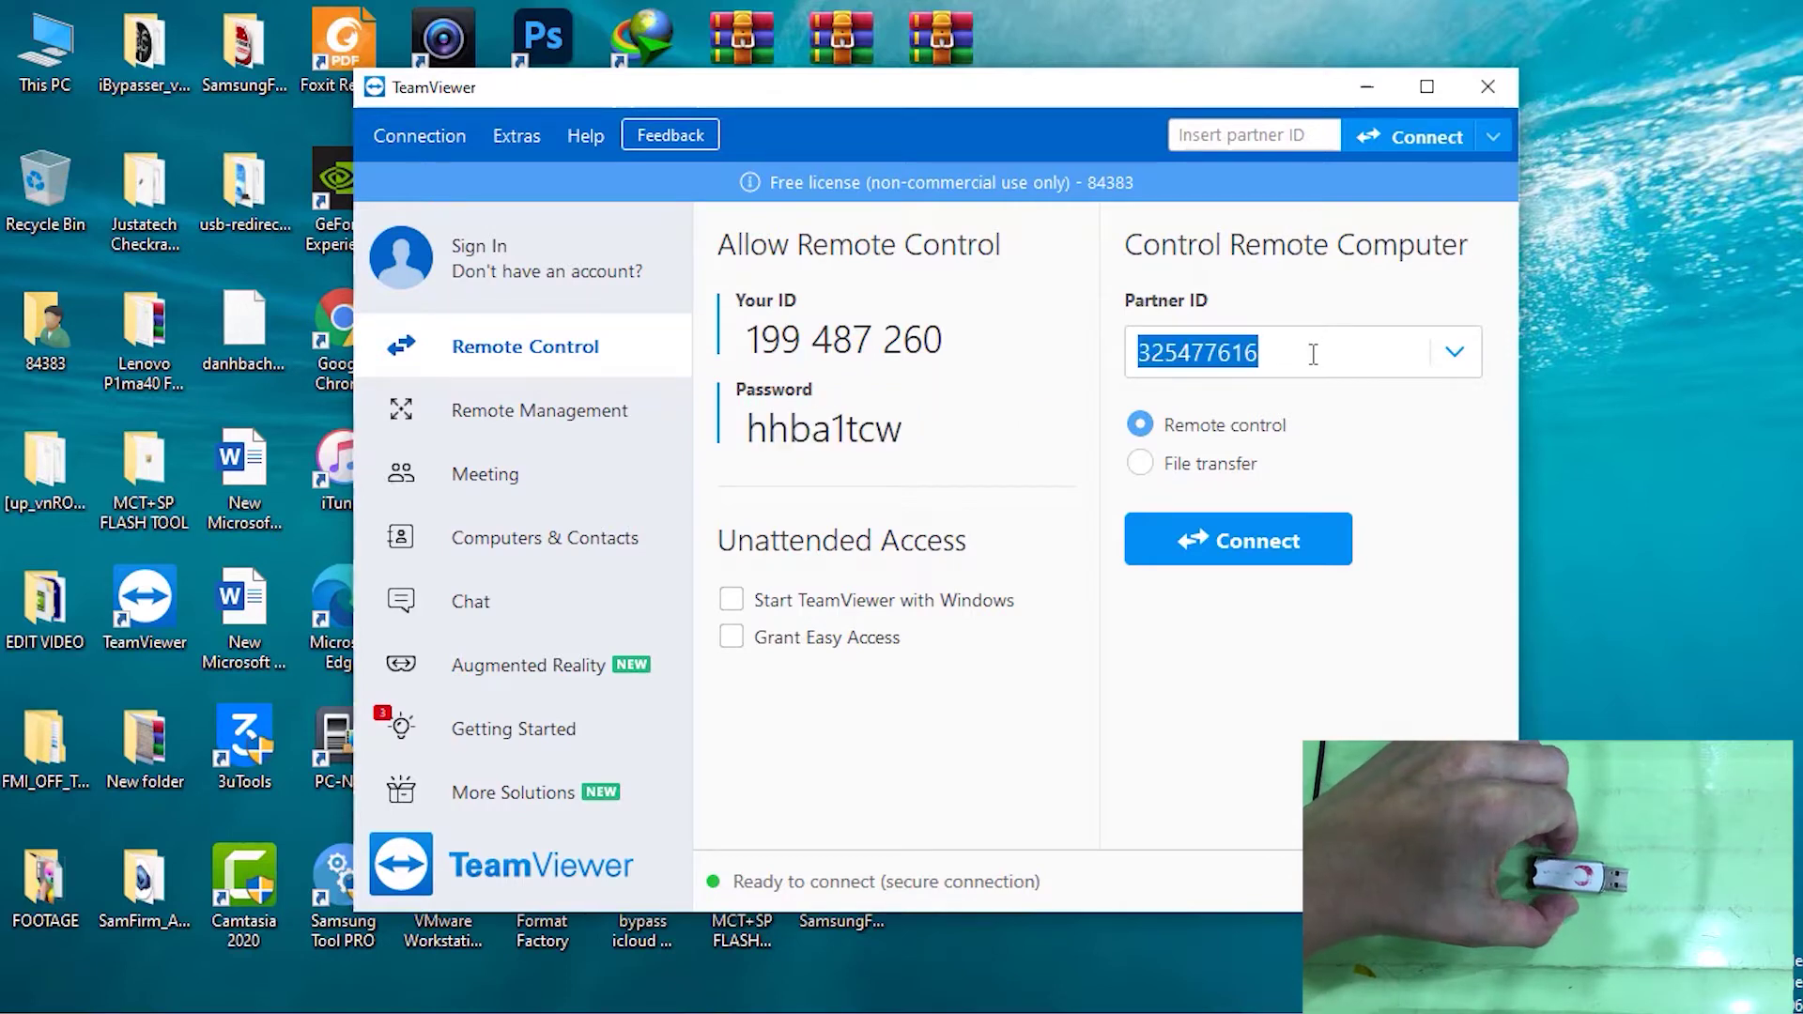
left_click(1299, 348)
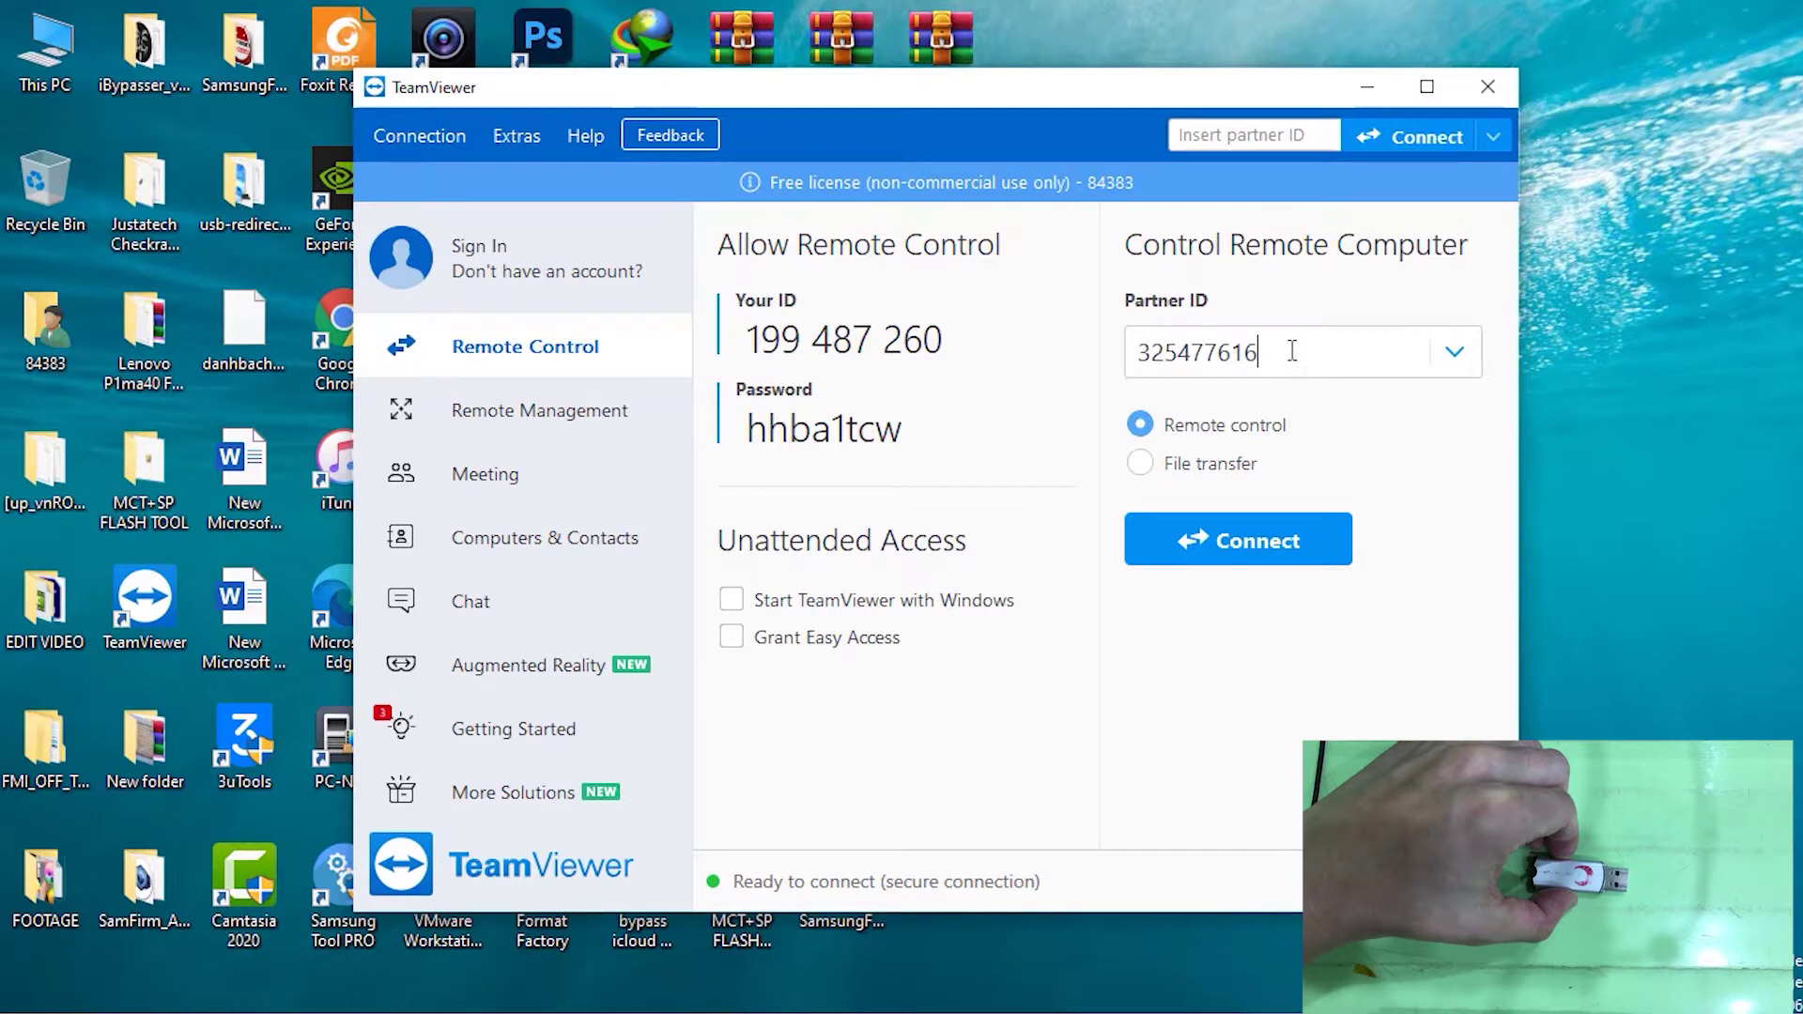
left_click_drag(1292, 351, 1036, 374)
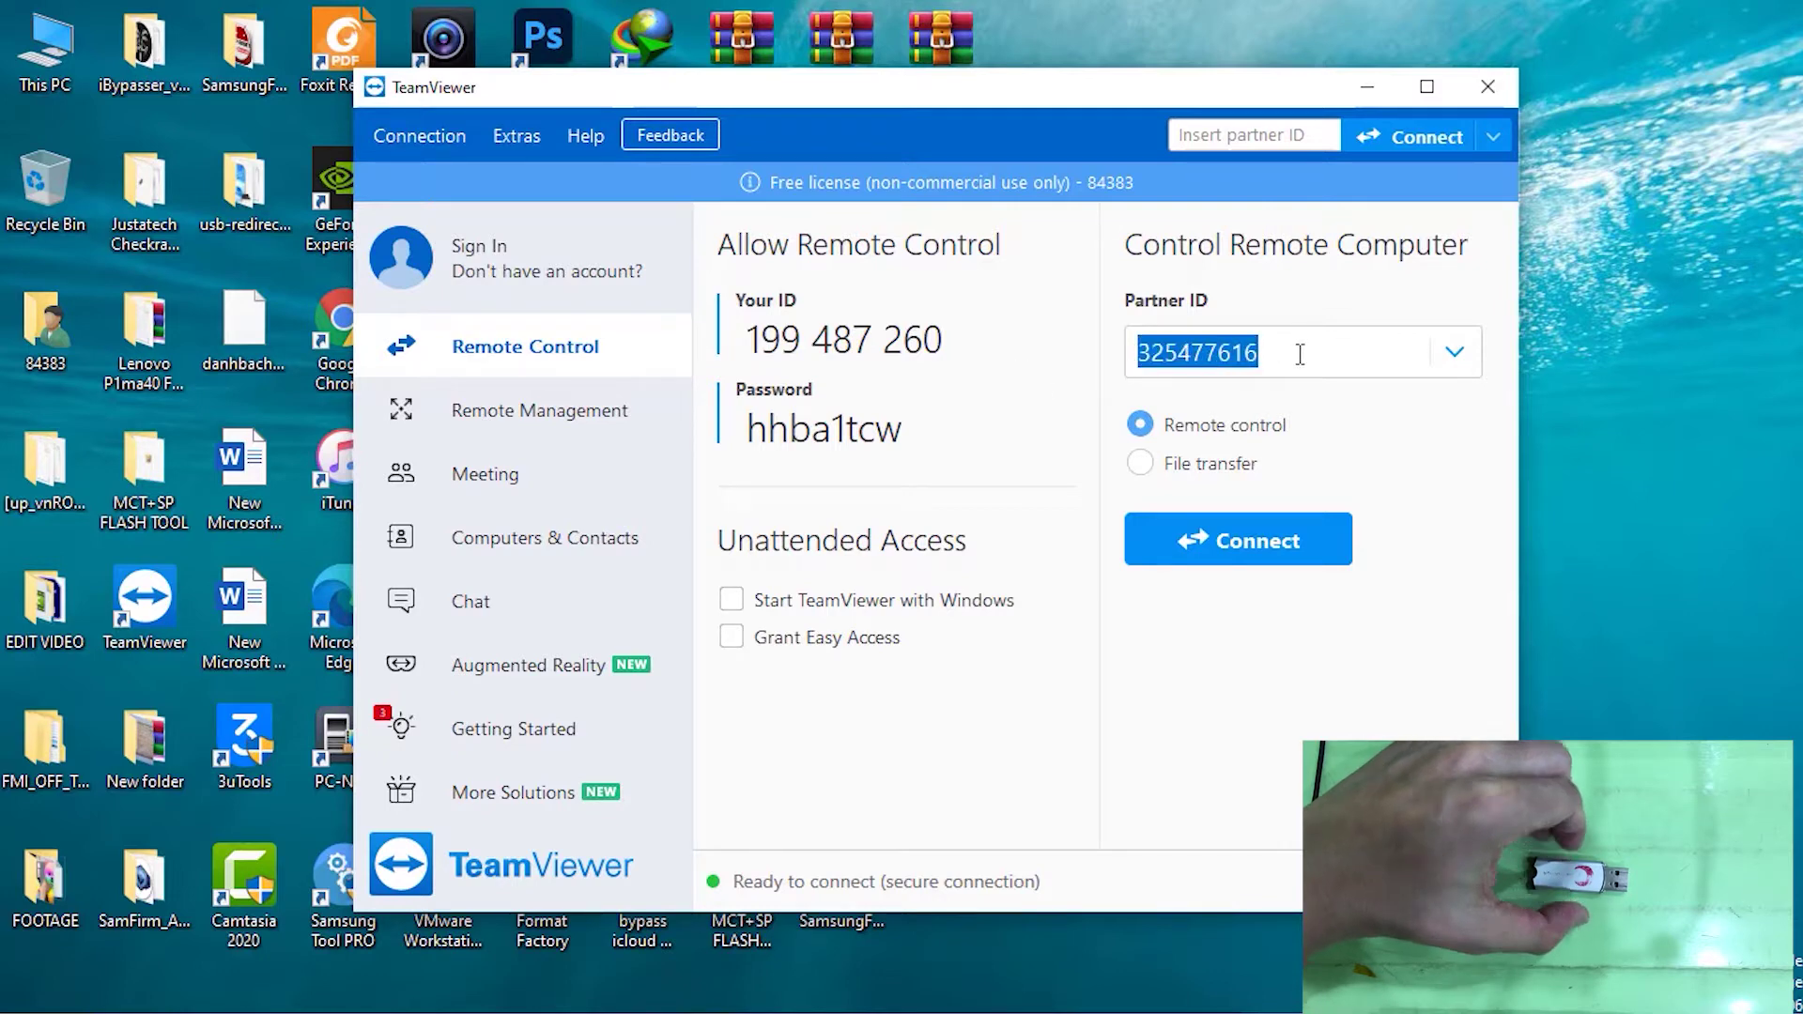
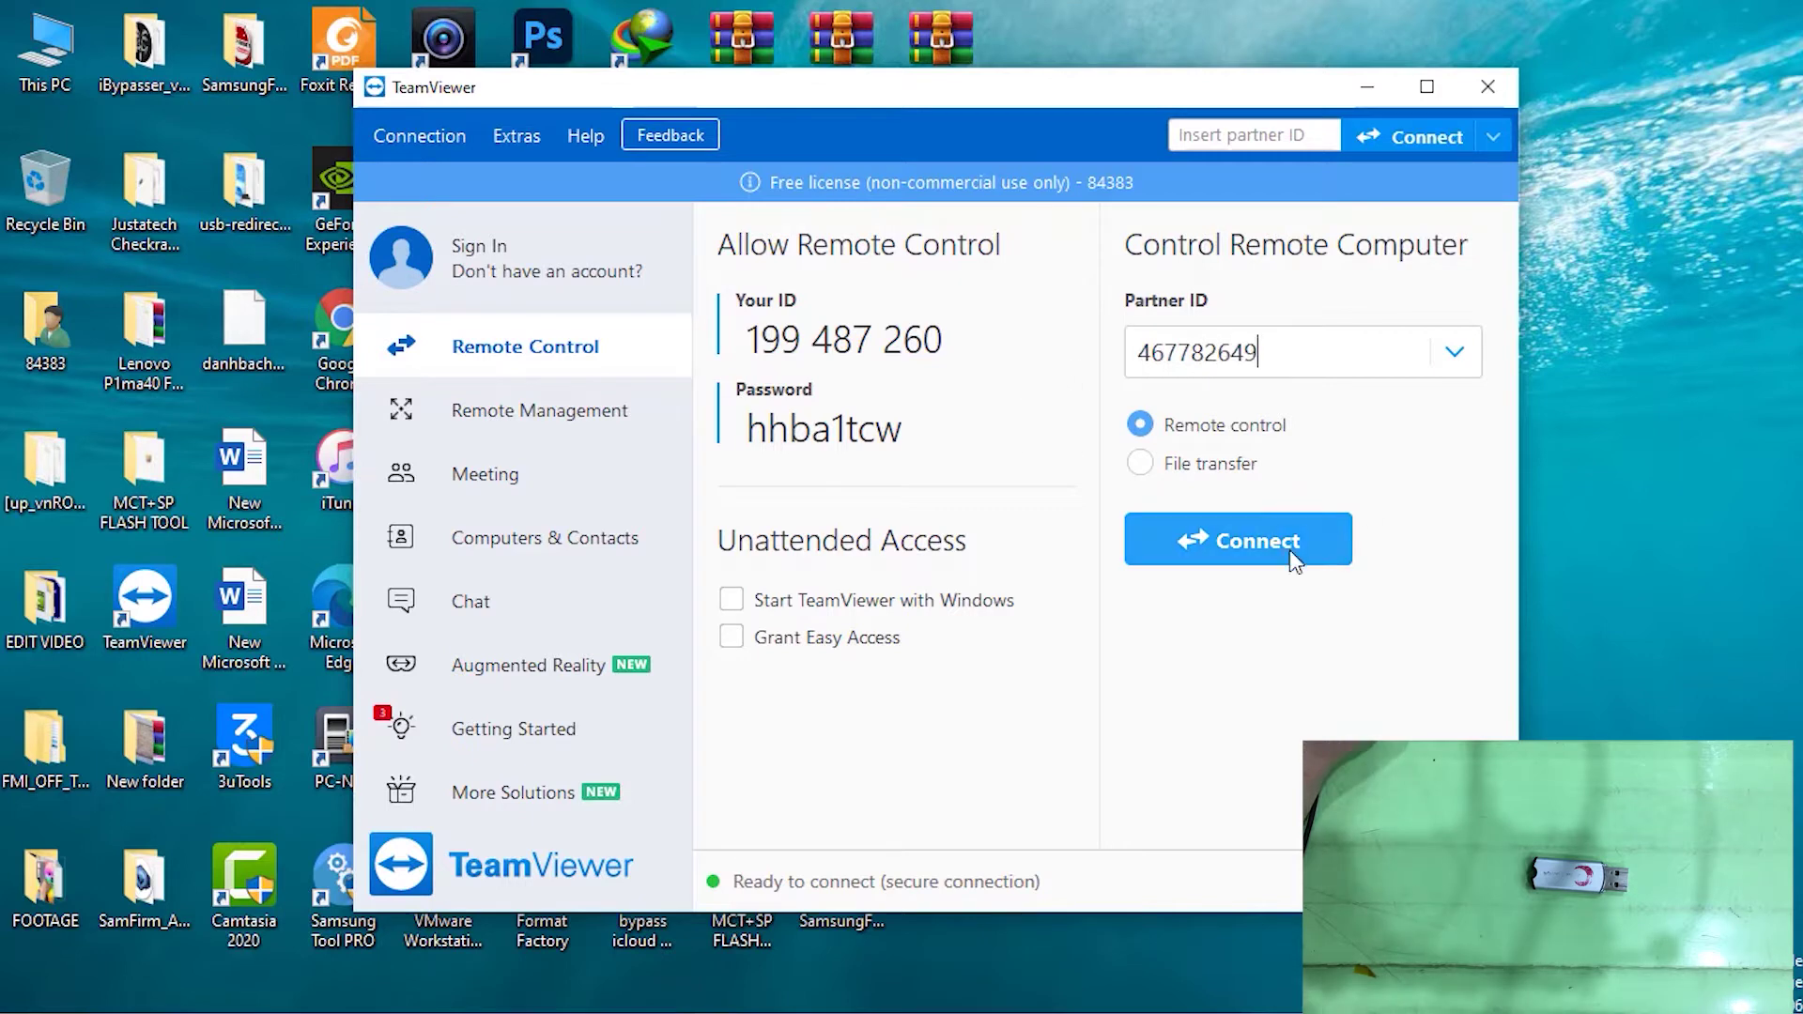
left_click(1241, 542)
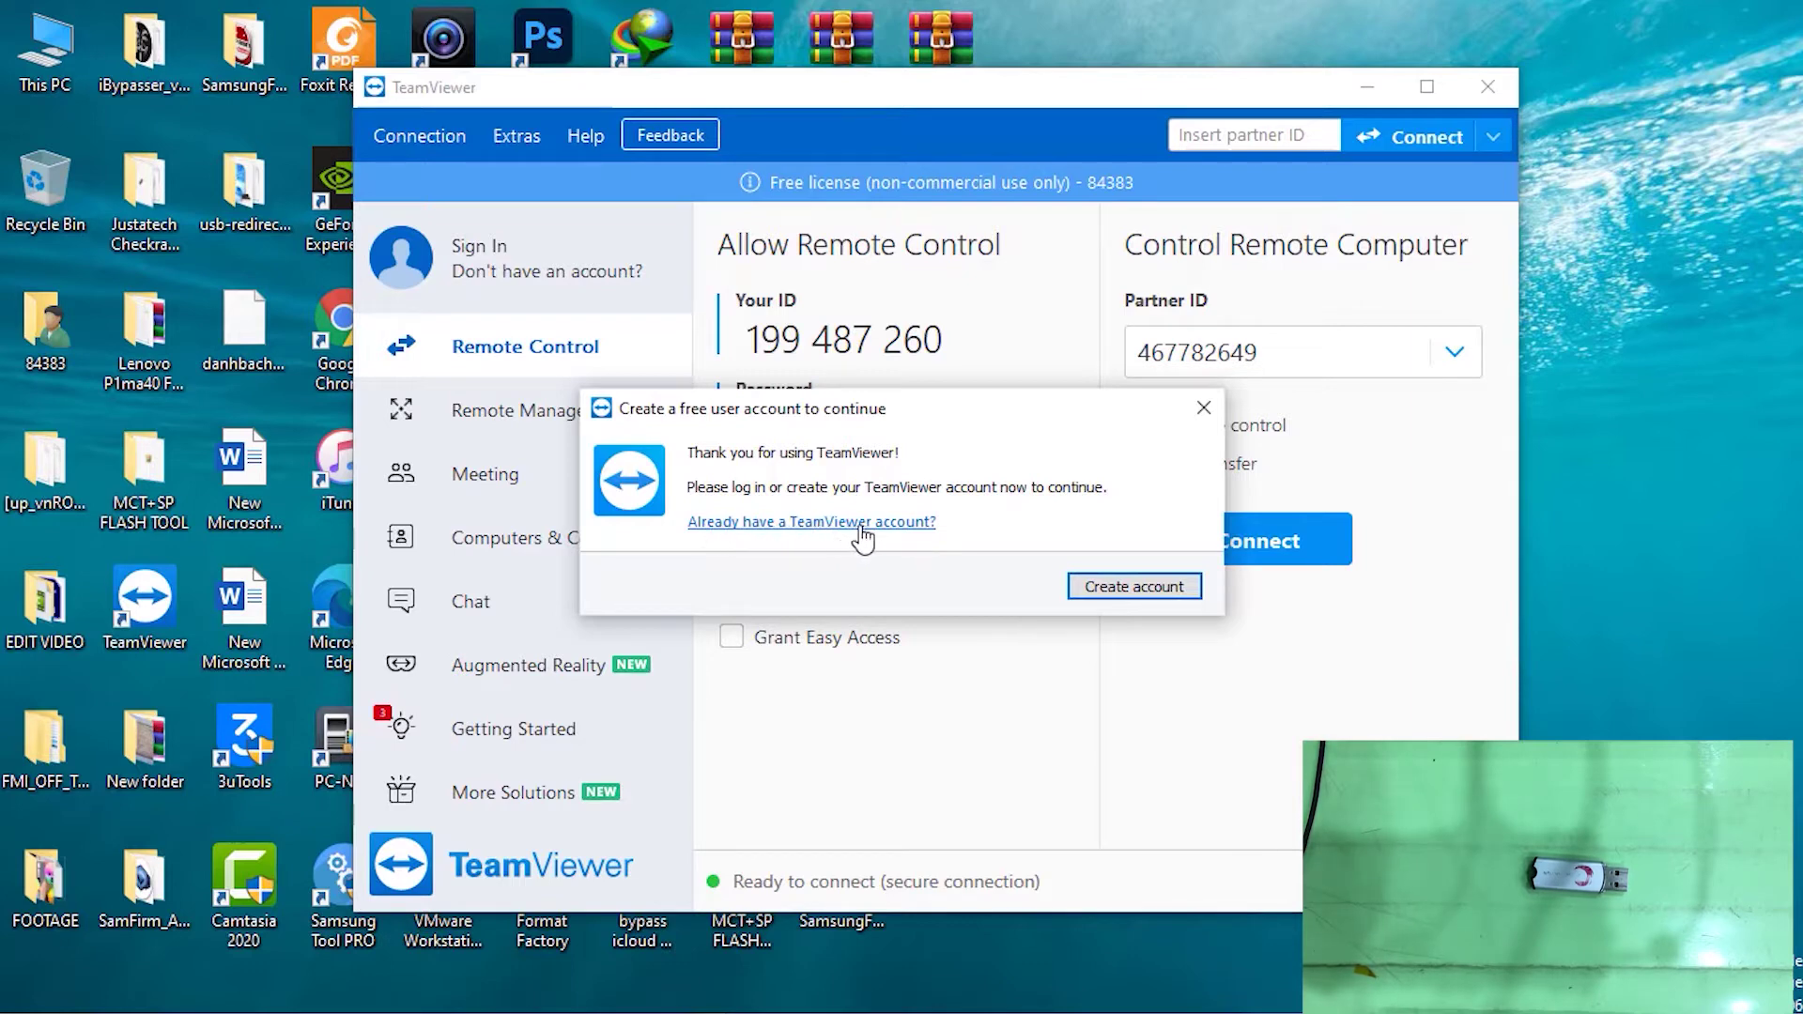
Sign in with the existing TeamViewer account's e-mail and password
left_click(807, 524)
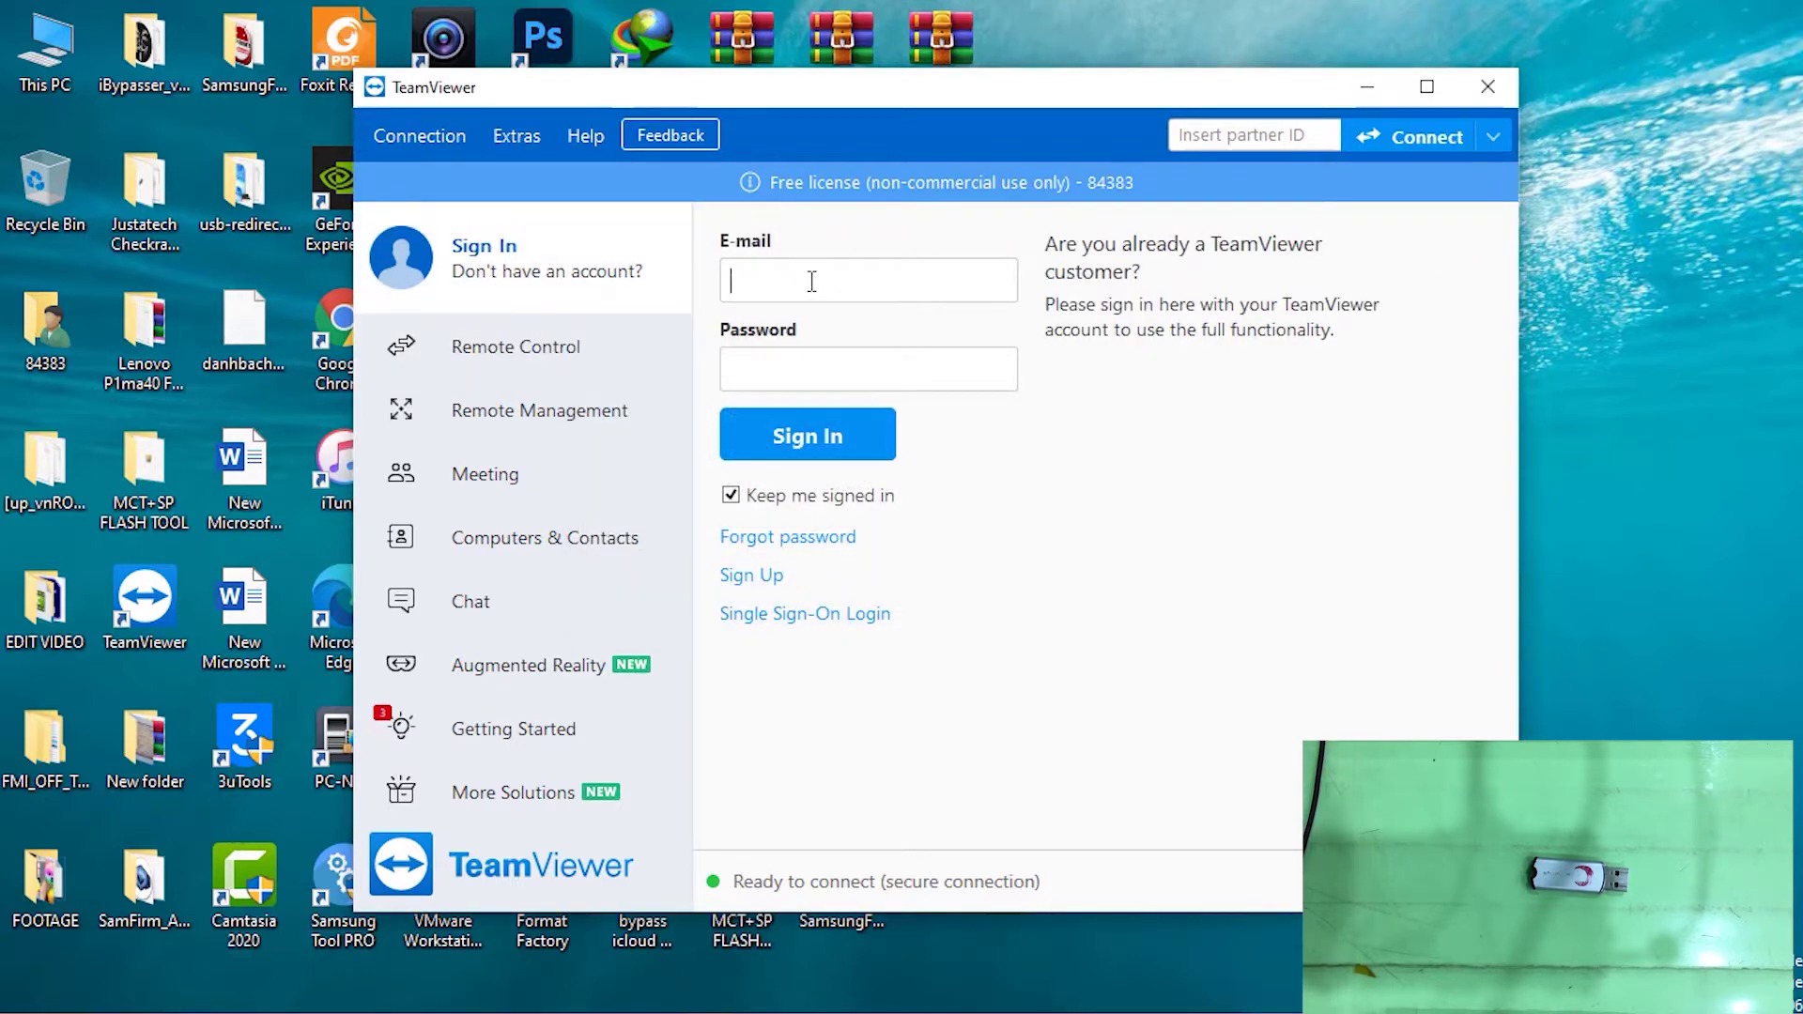
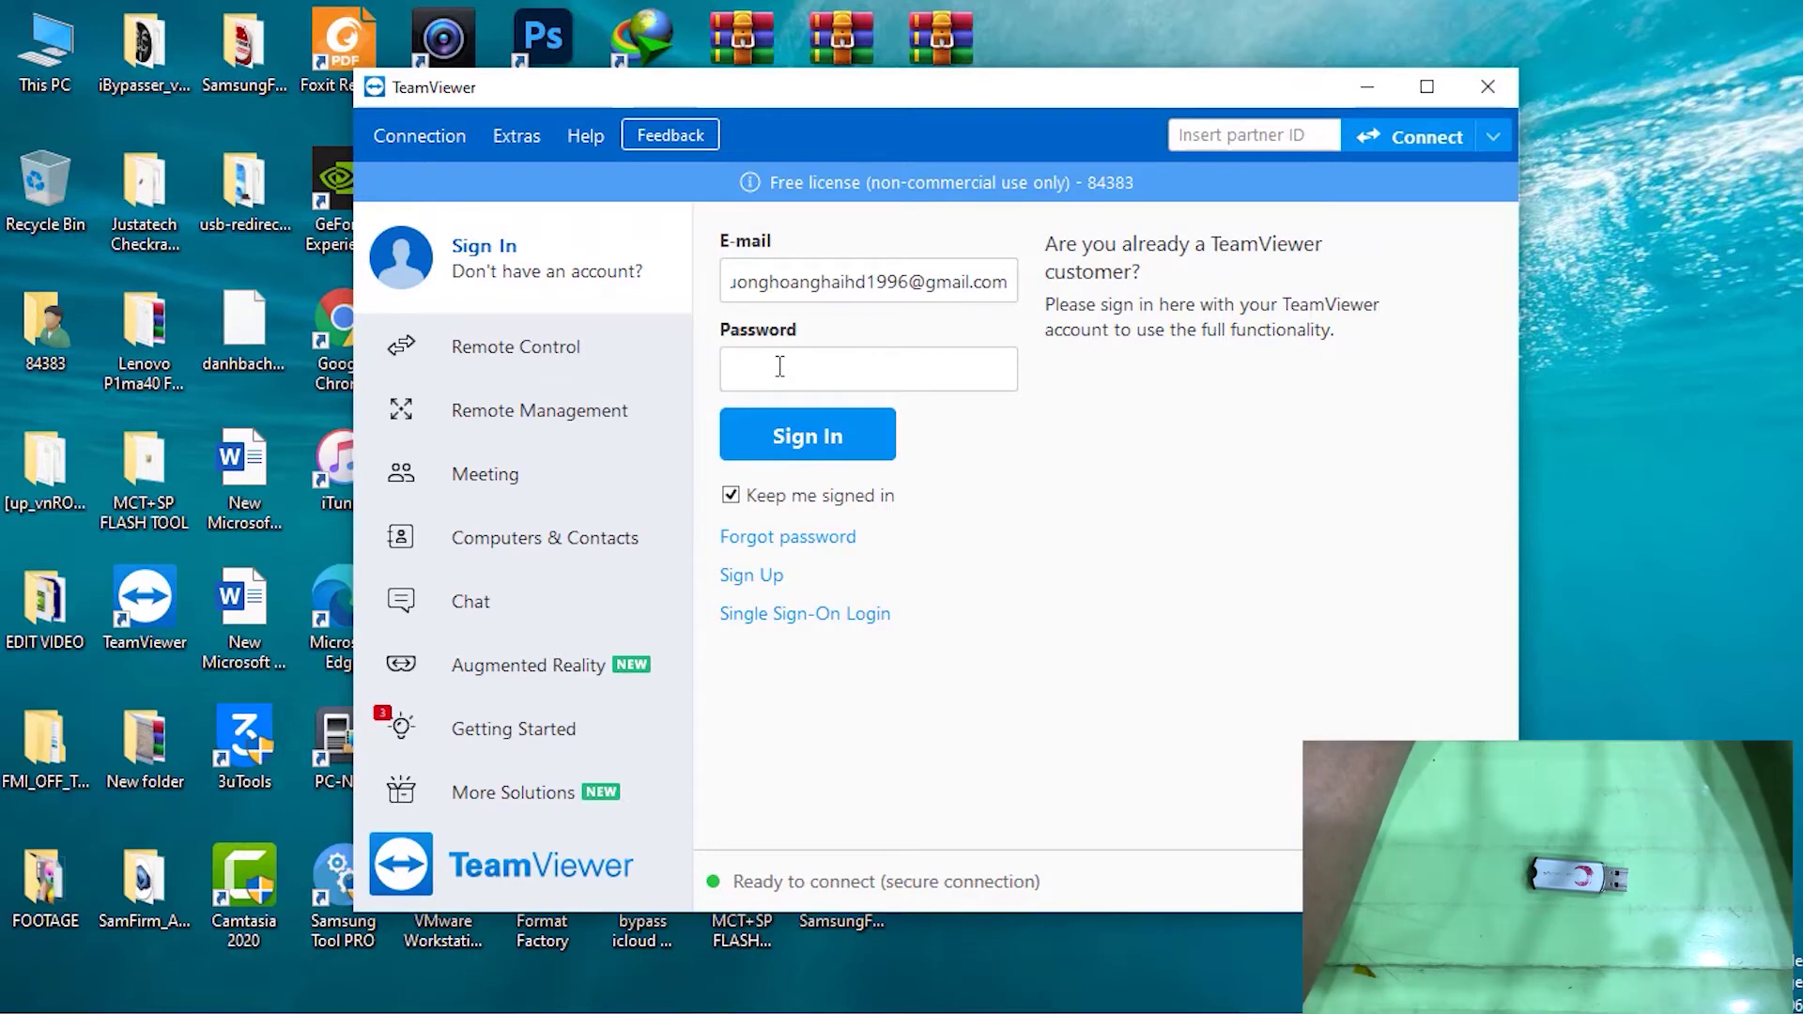
type("••••••••••")
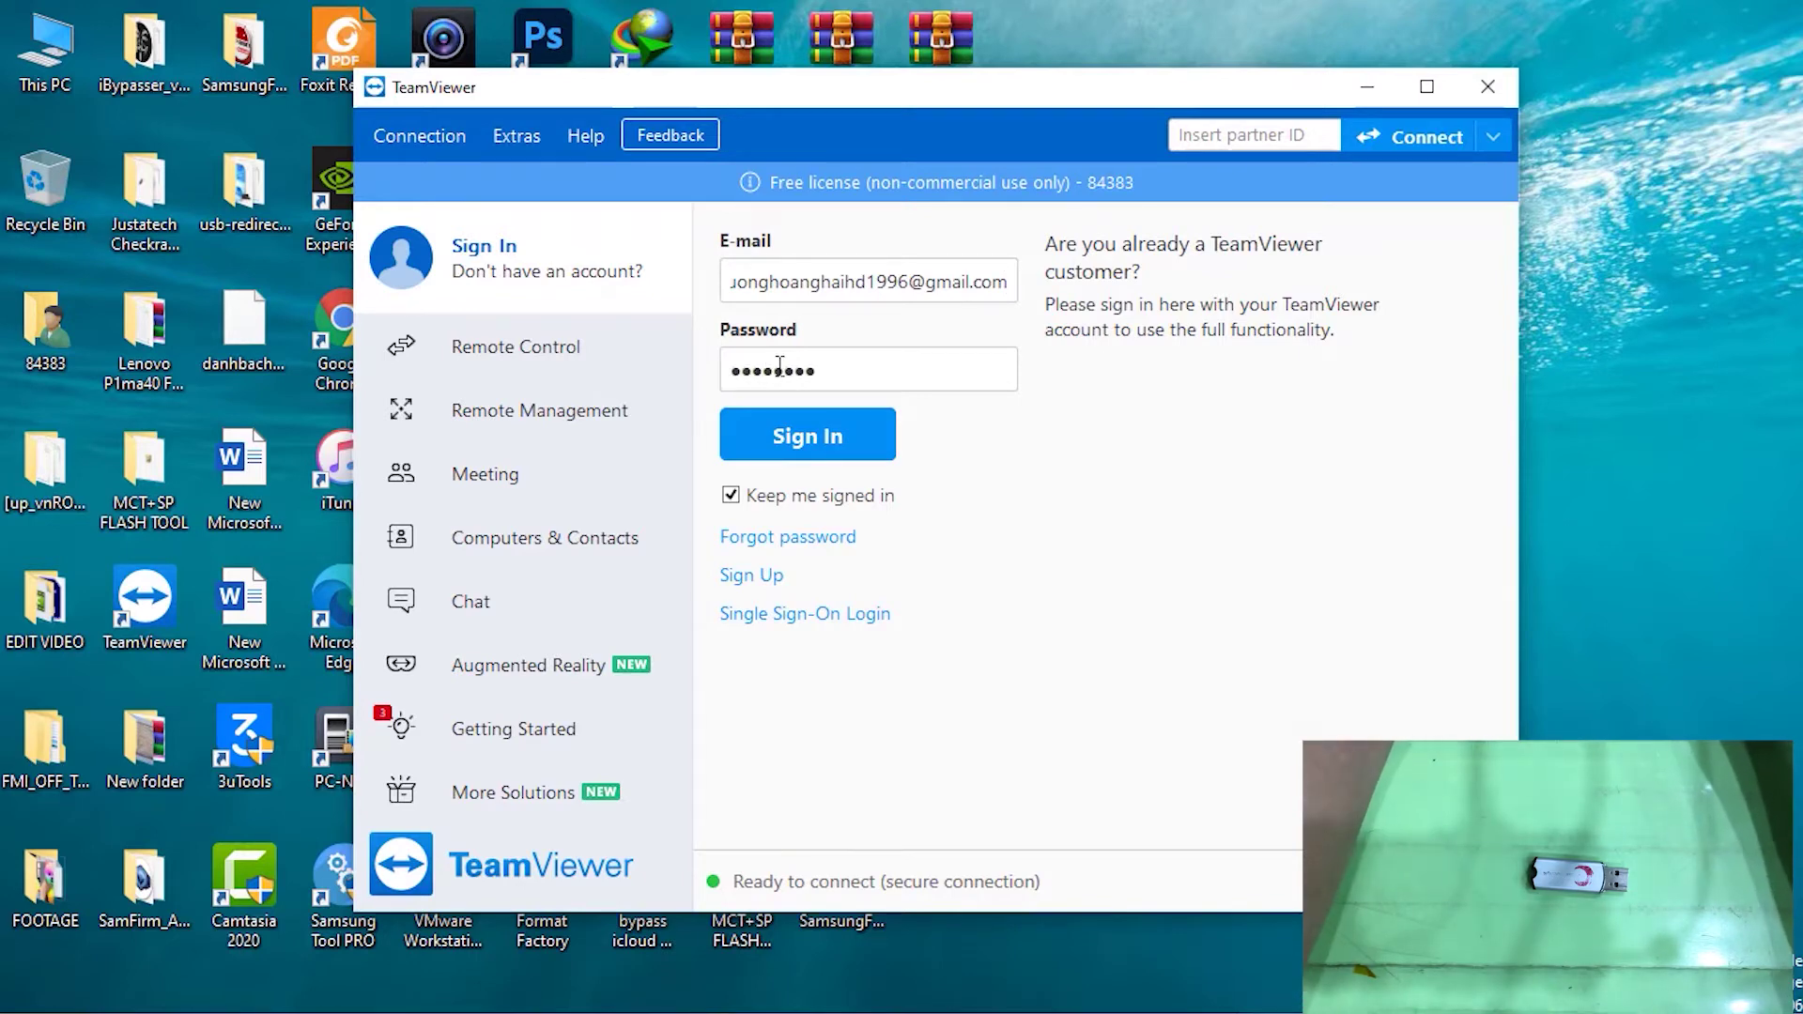
left_click(811, 439)
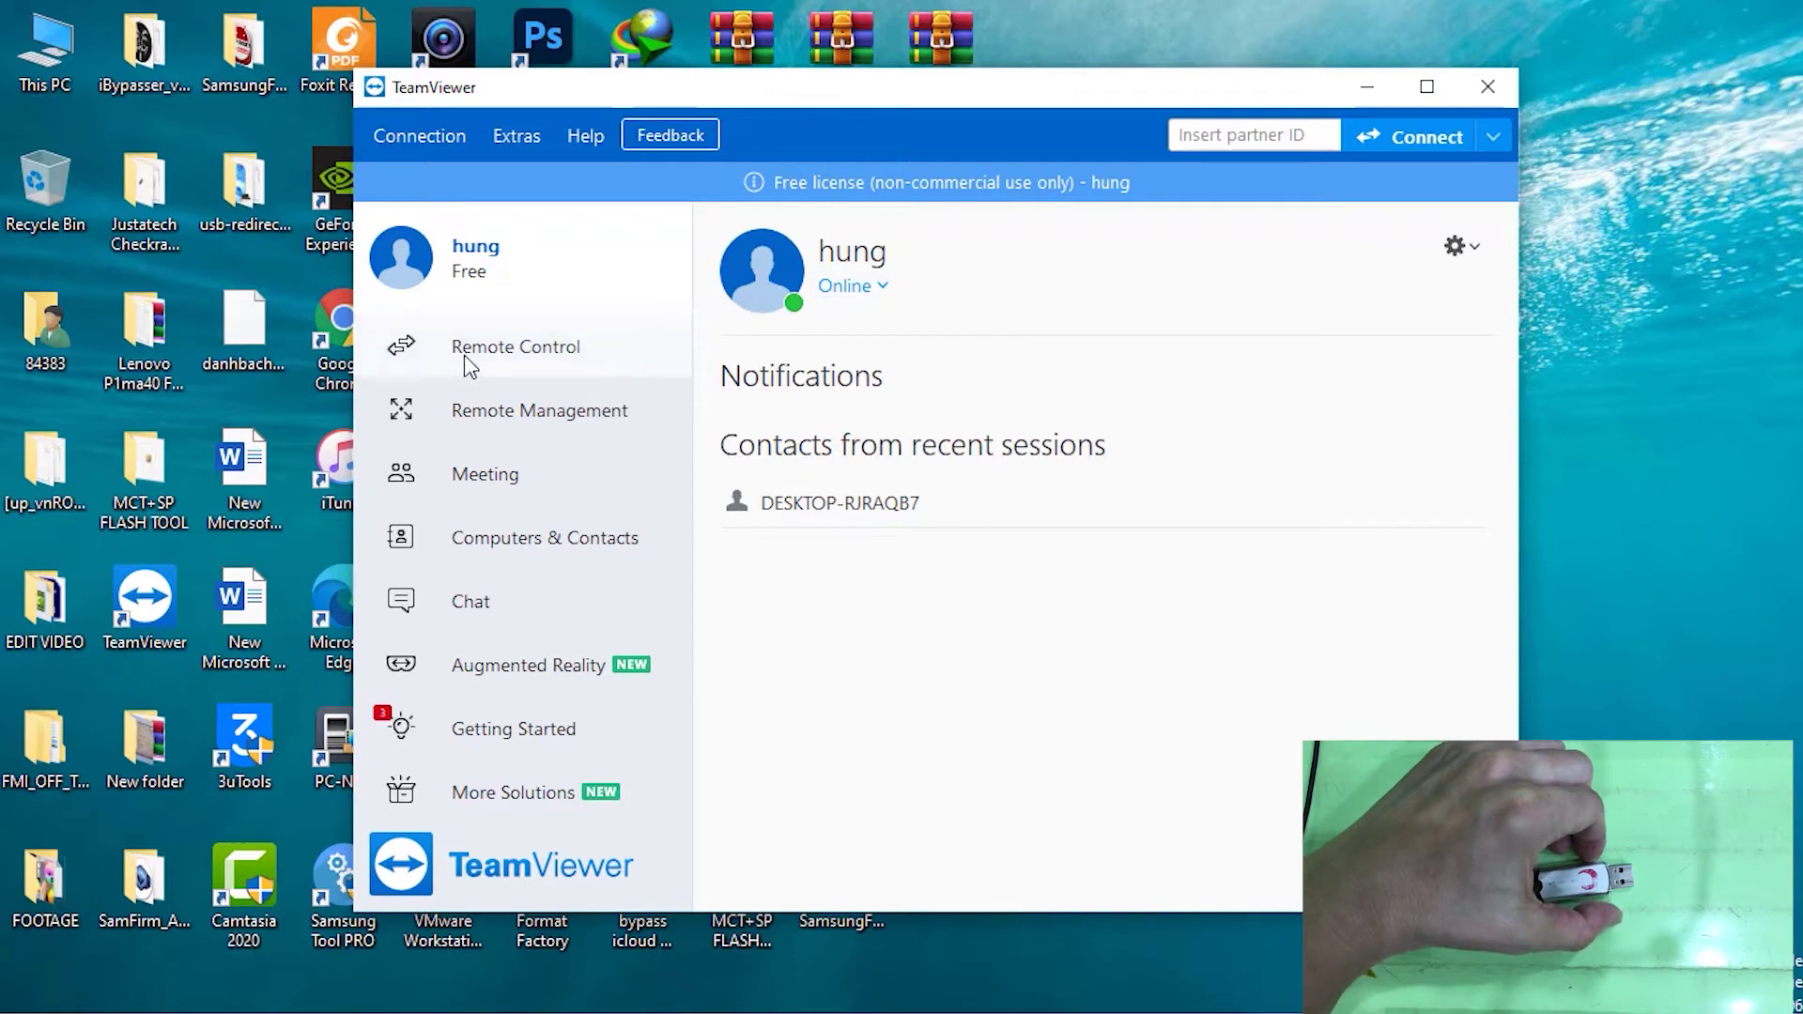
Return to Remote Control, connect to the partner, and log on with its password
left_click(538, 362)
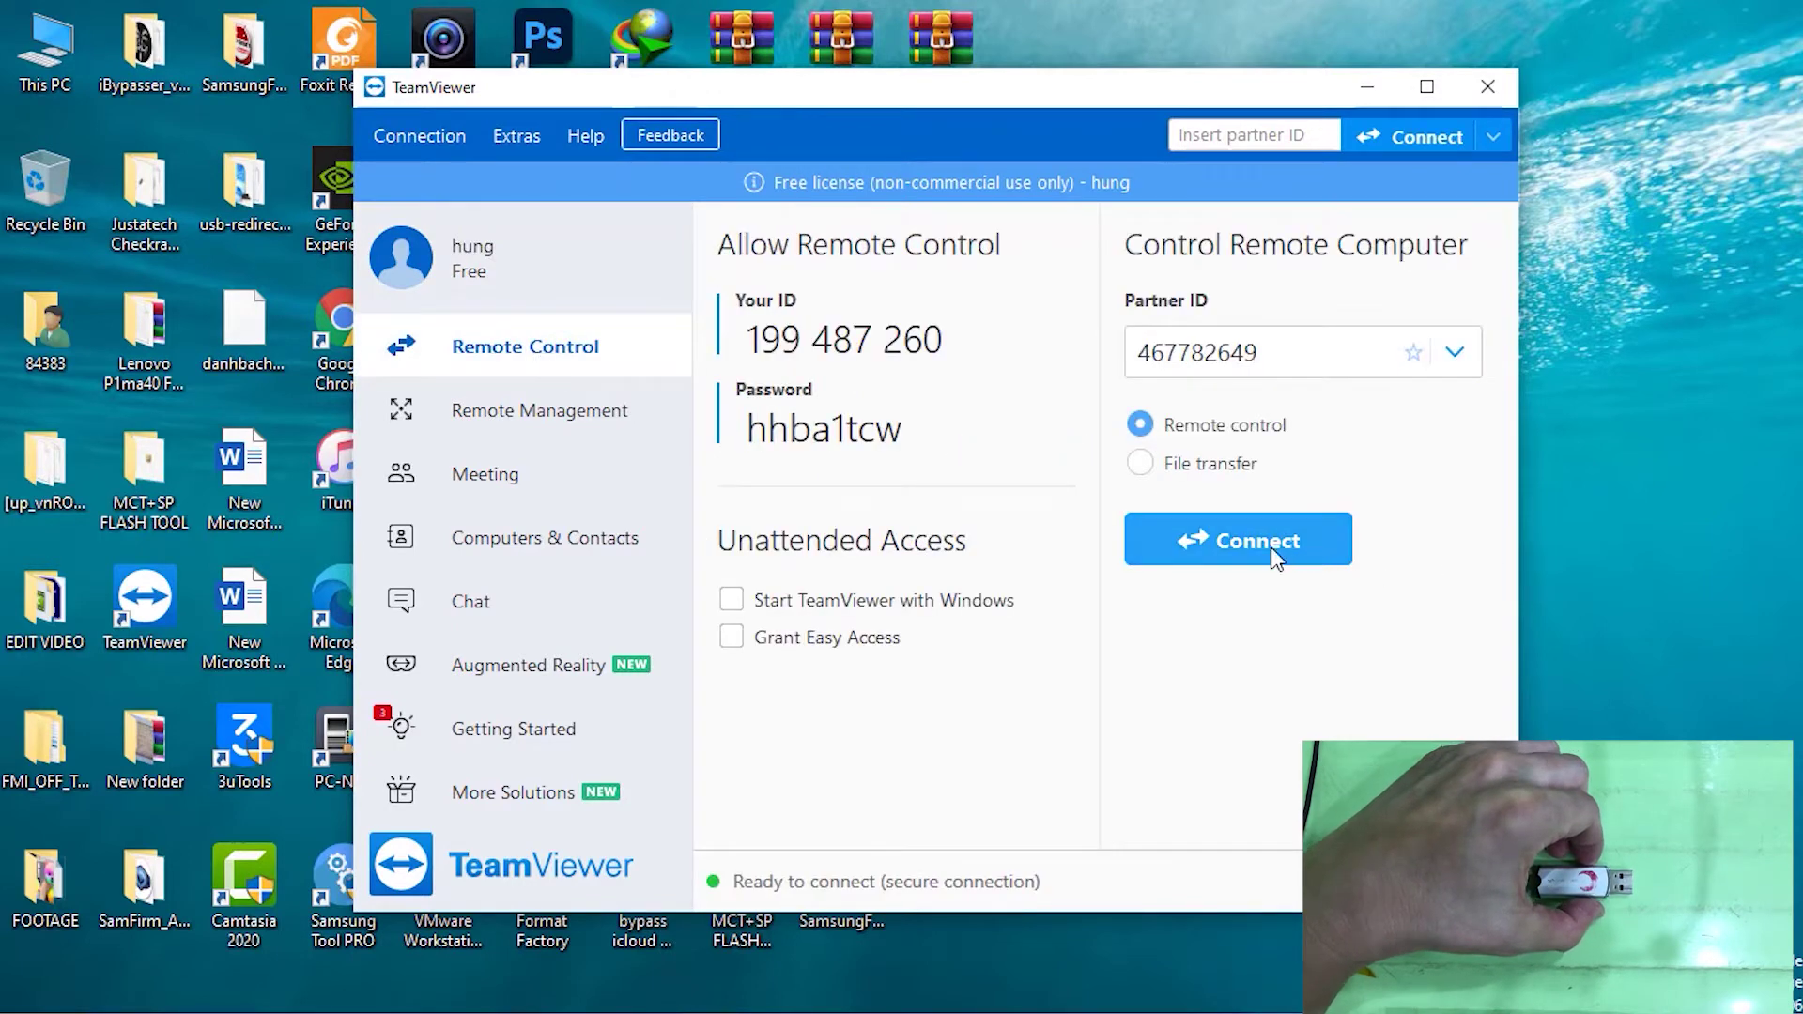
left_click(1237, 543)
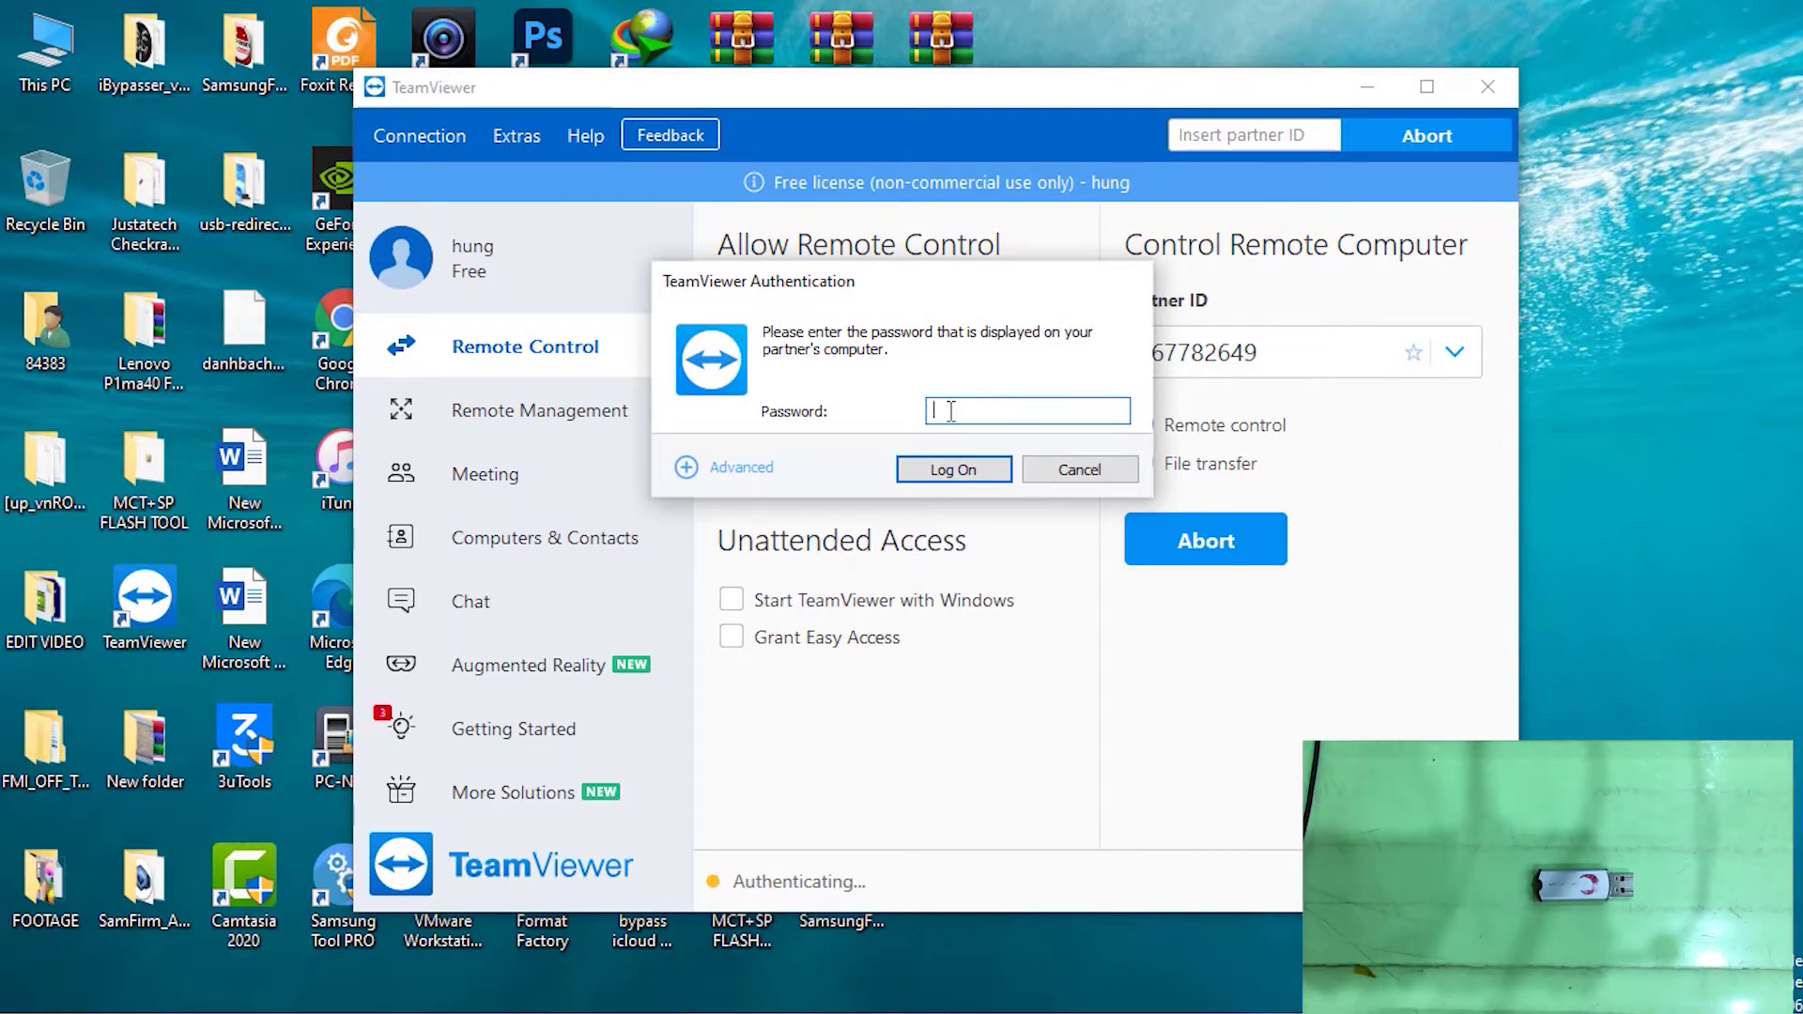
type("1")
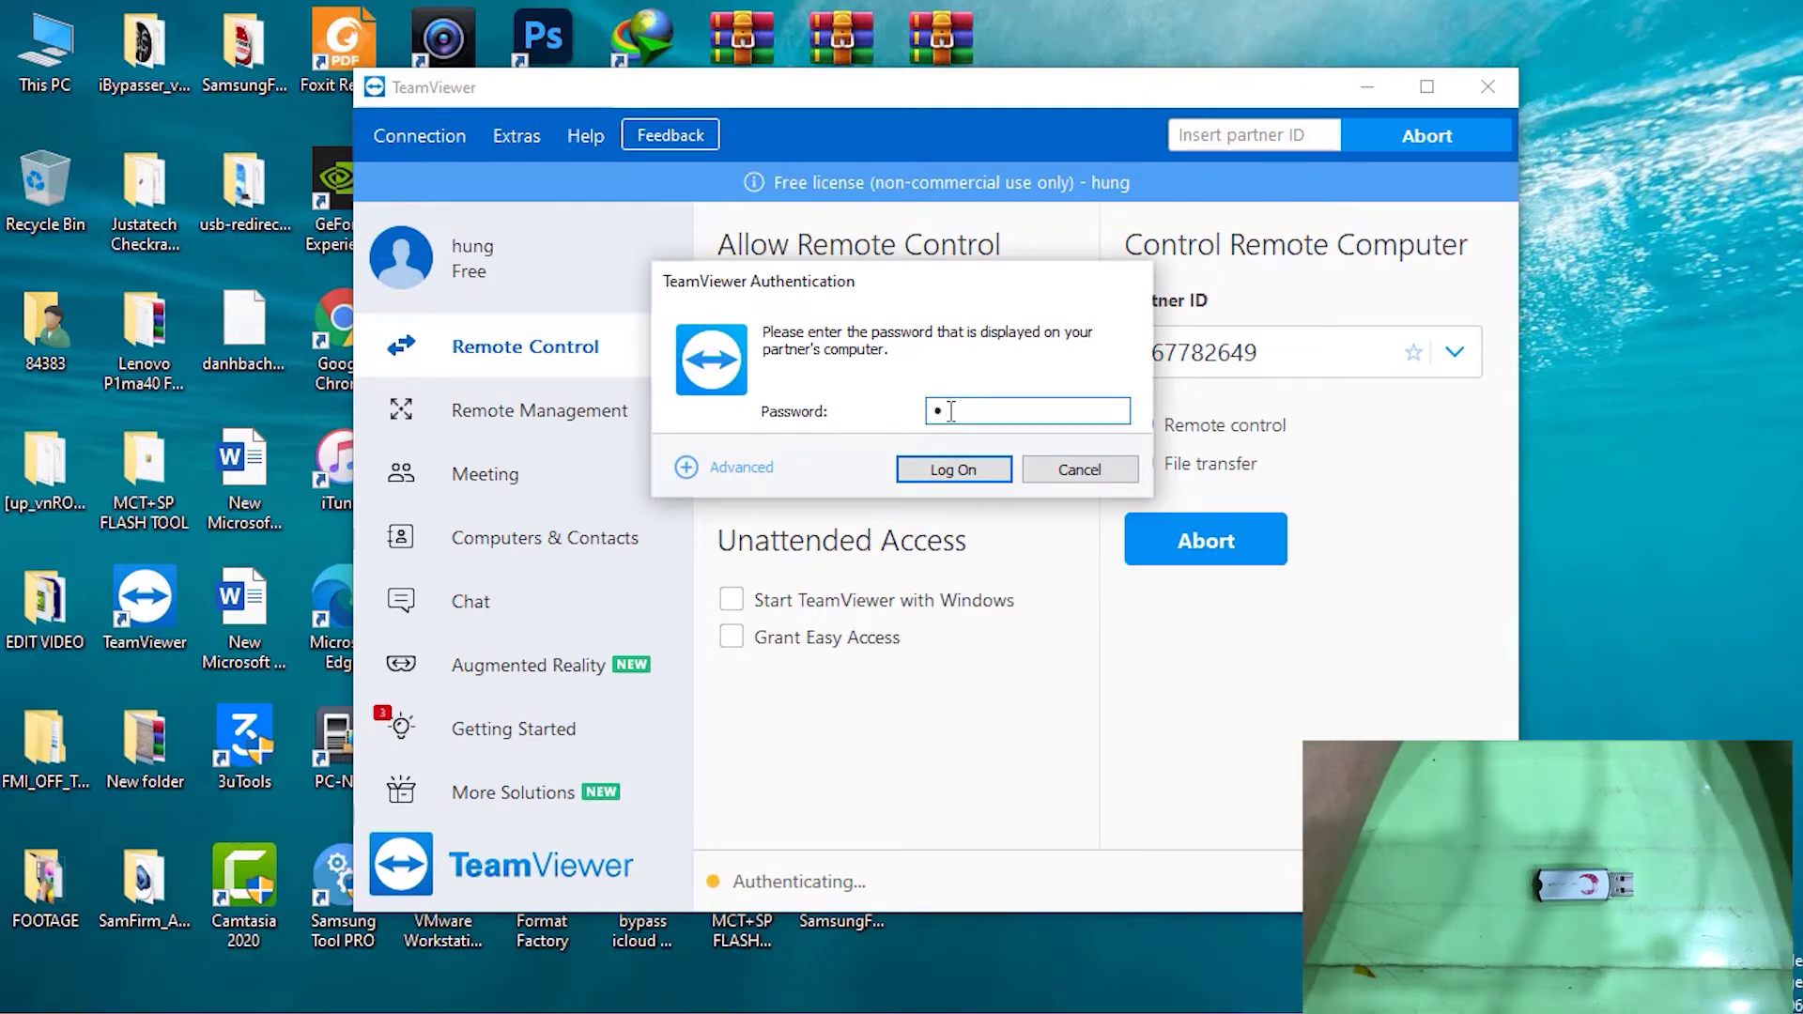
type("2345")
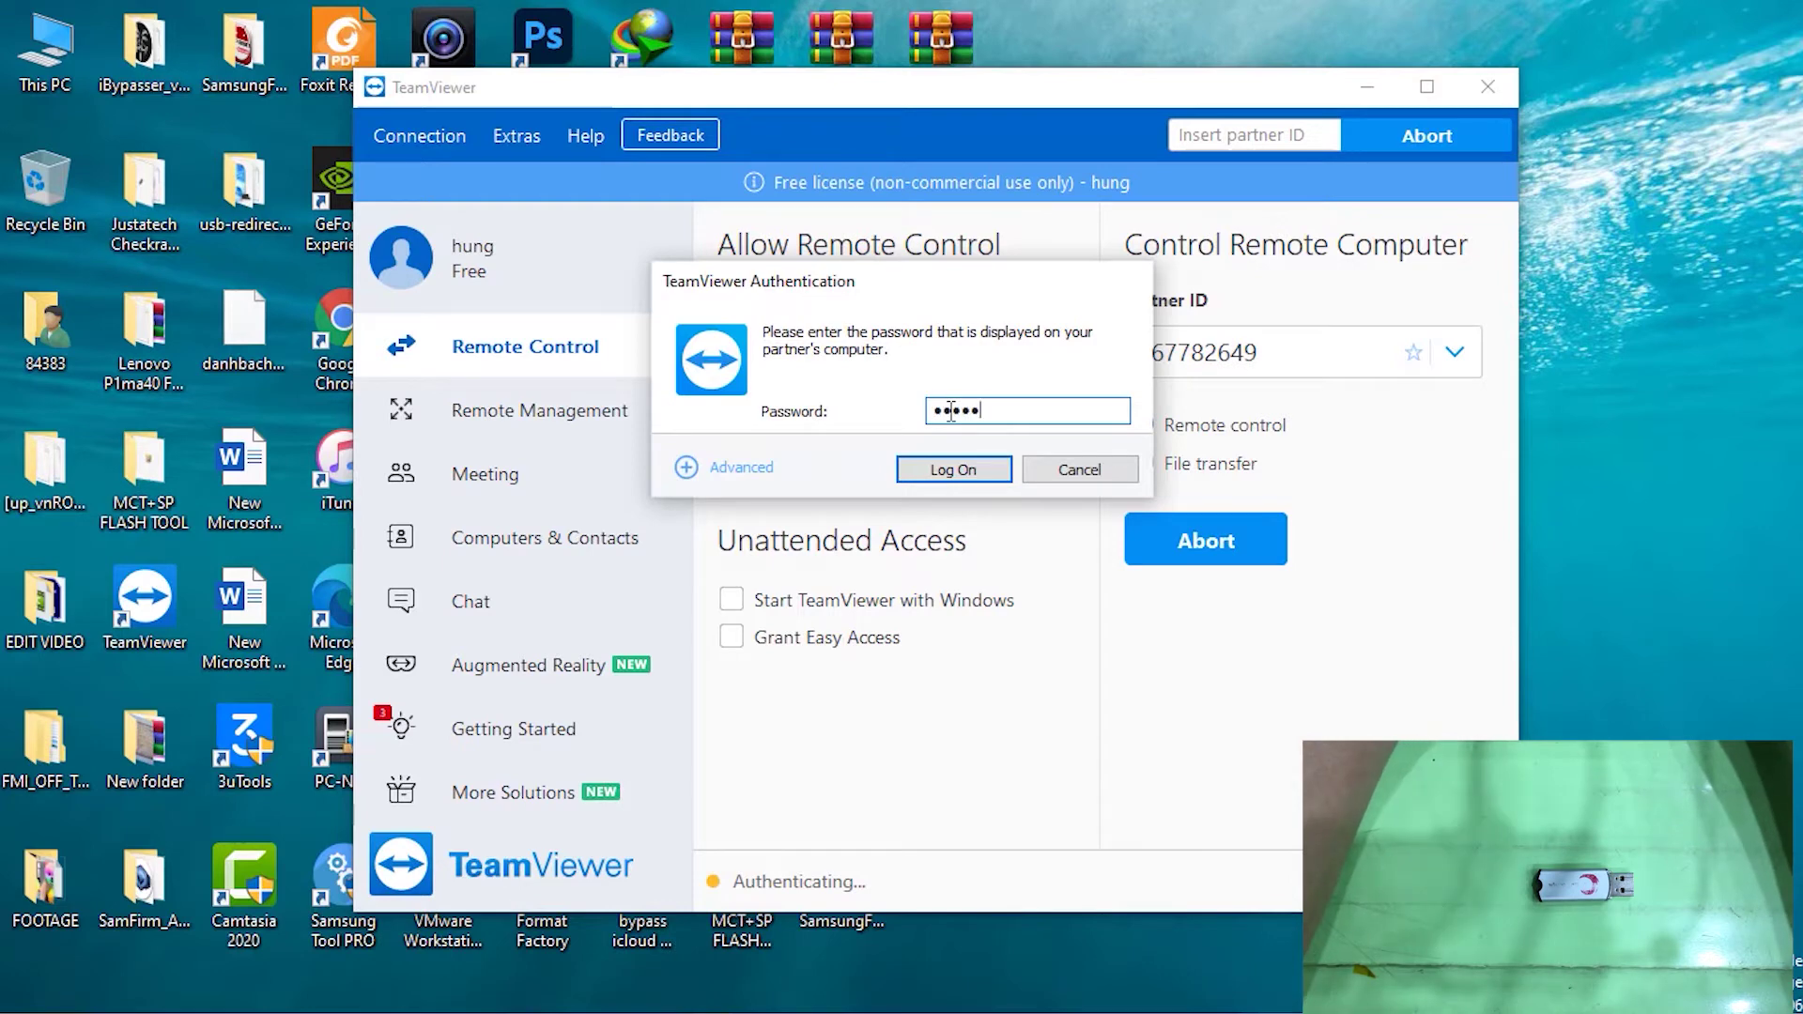
type("678")
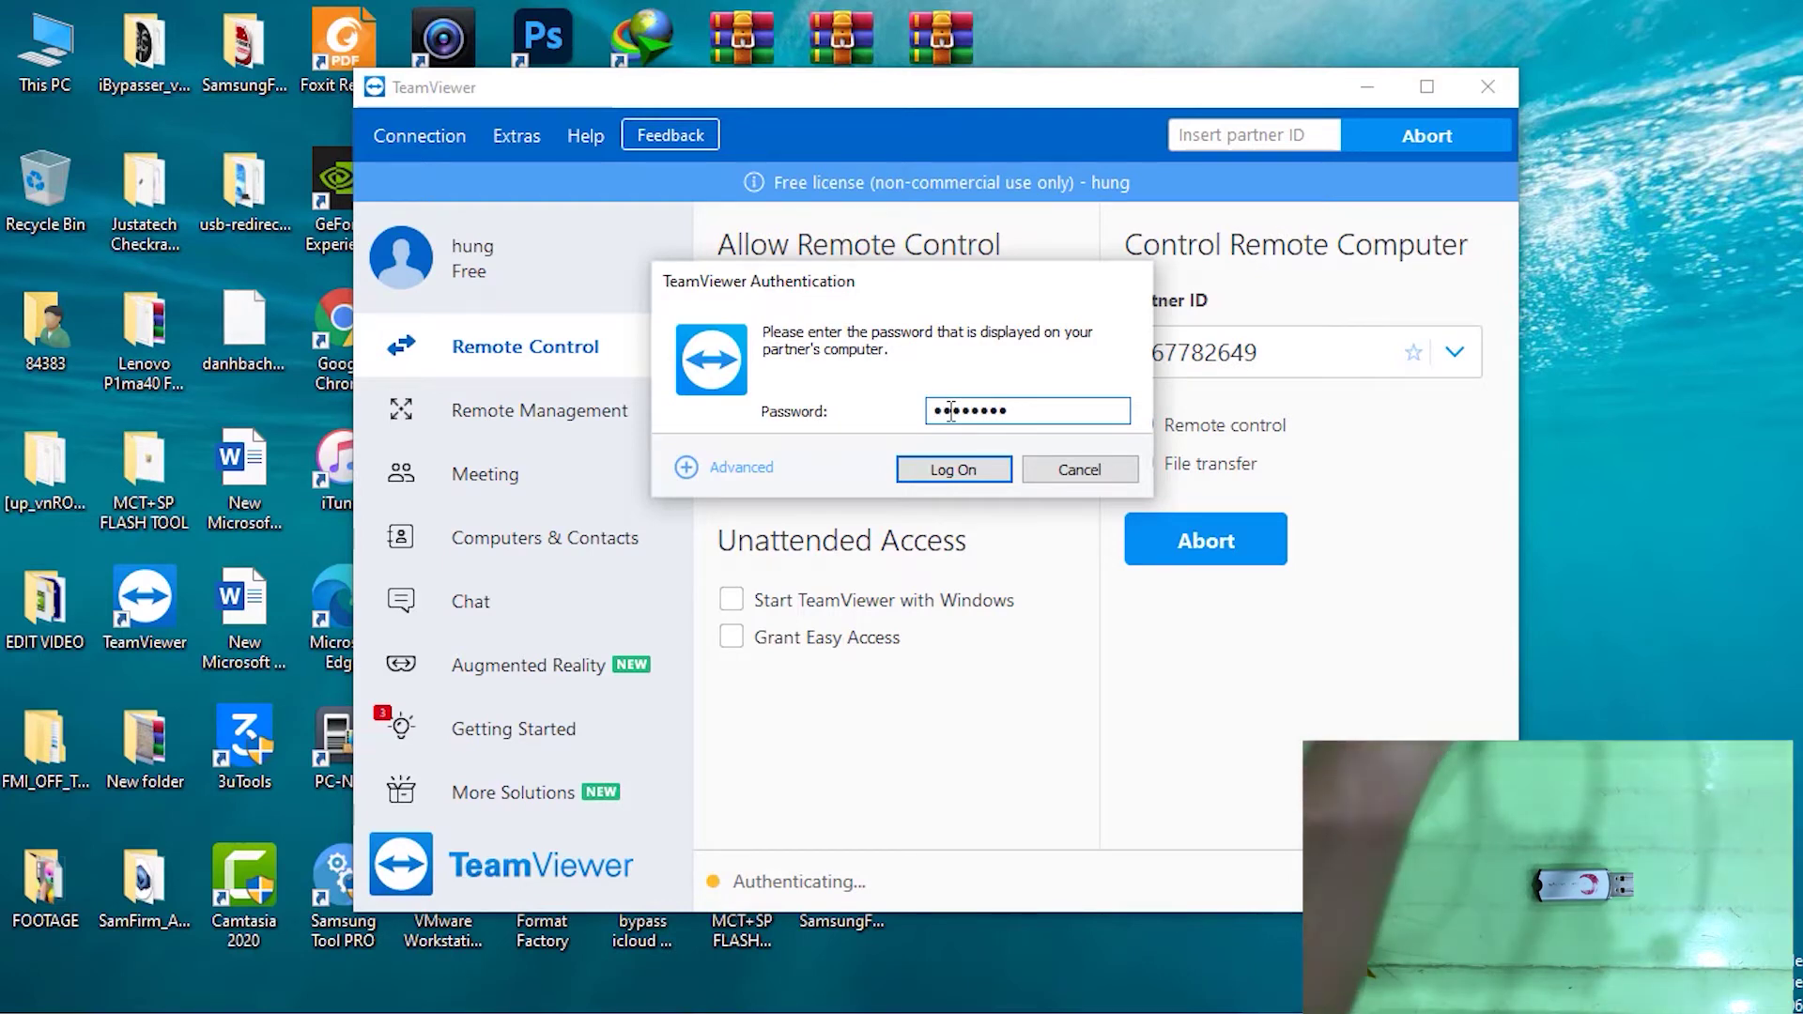
left_click(986, 471)
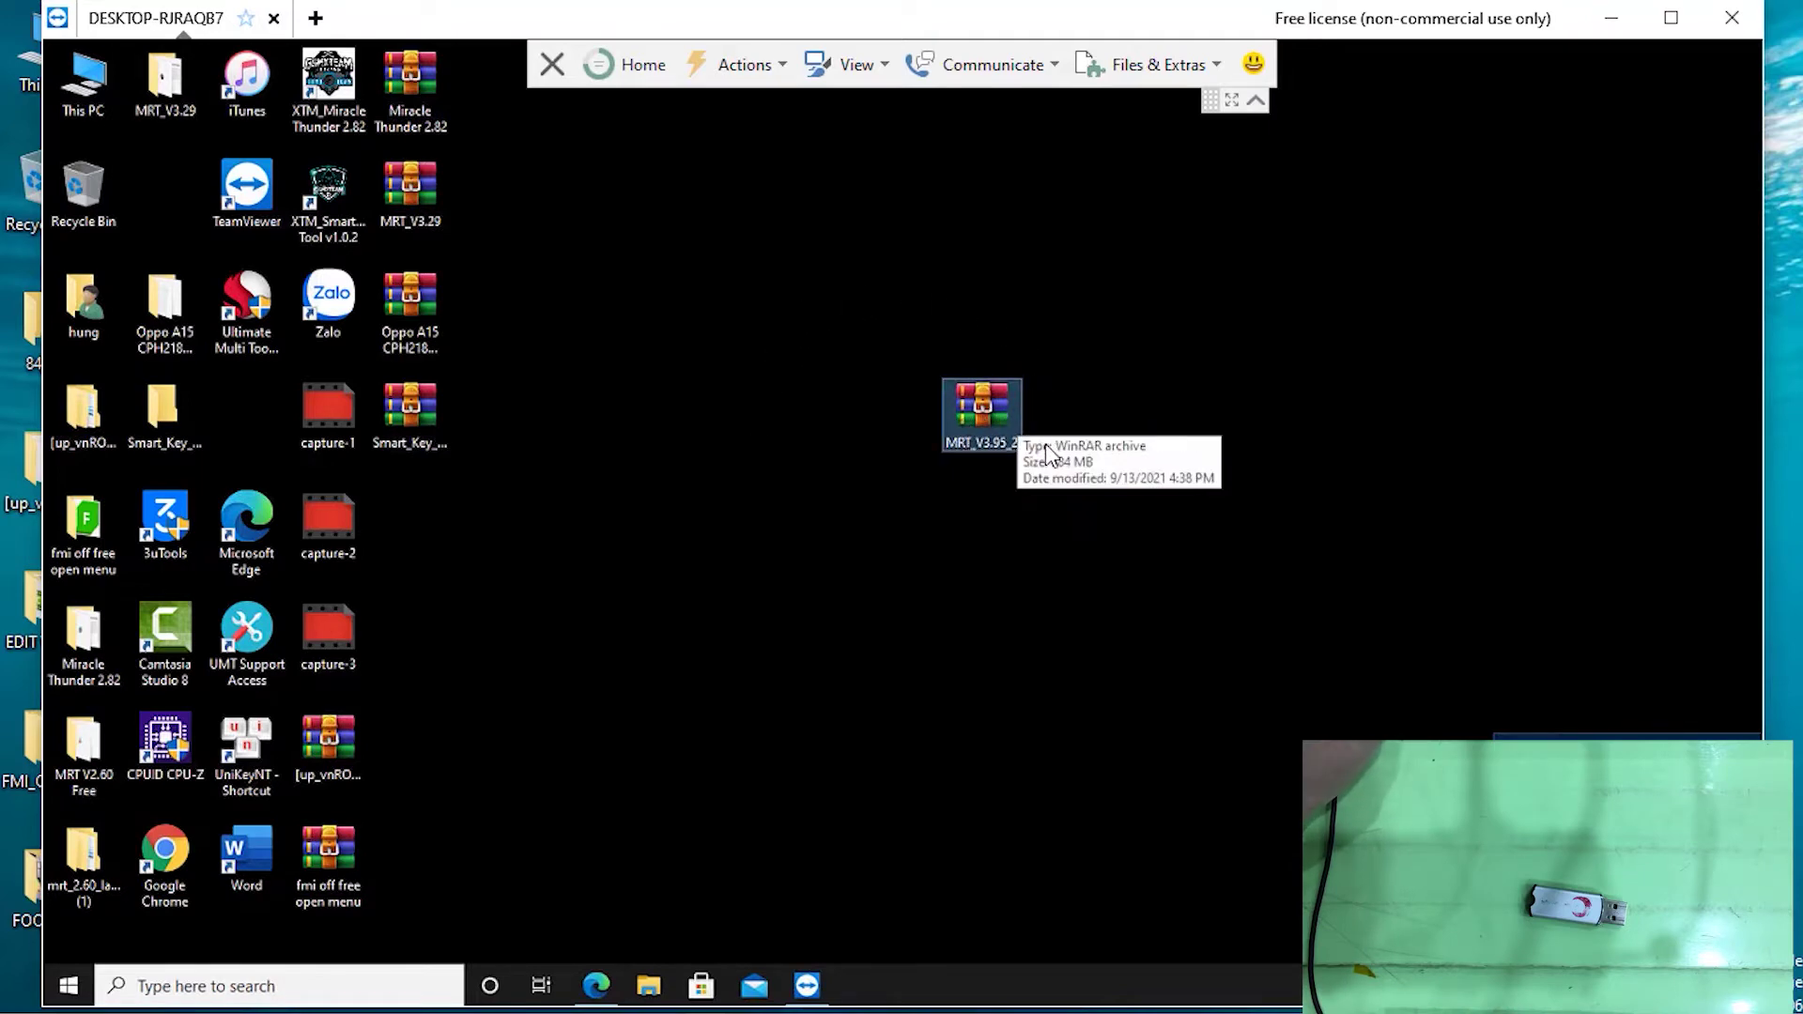
Extract the remote MRT_V3.95_2 archive with WinRAR and drag the new folder beside it
right_click(988, 420)
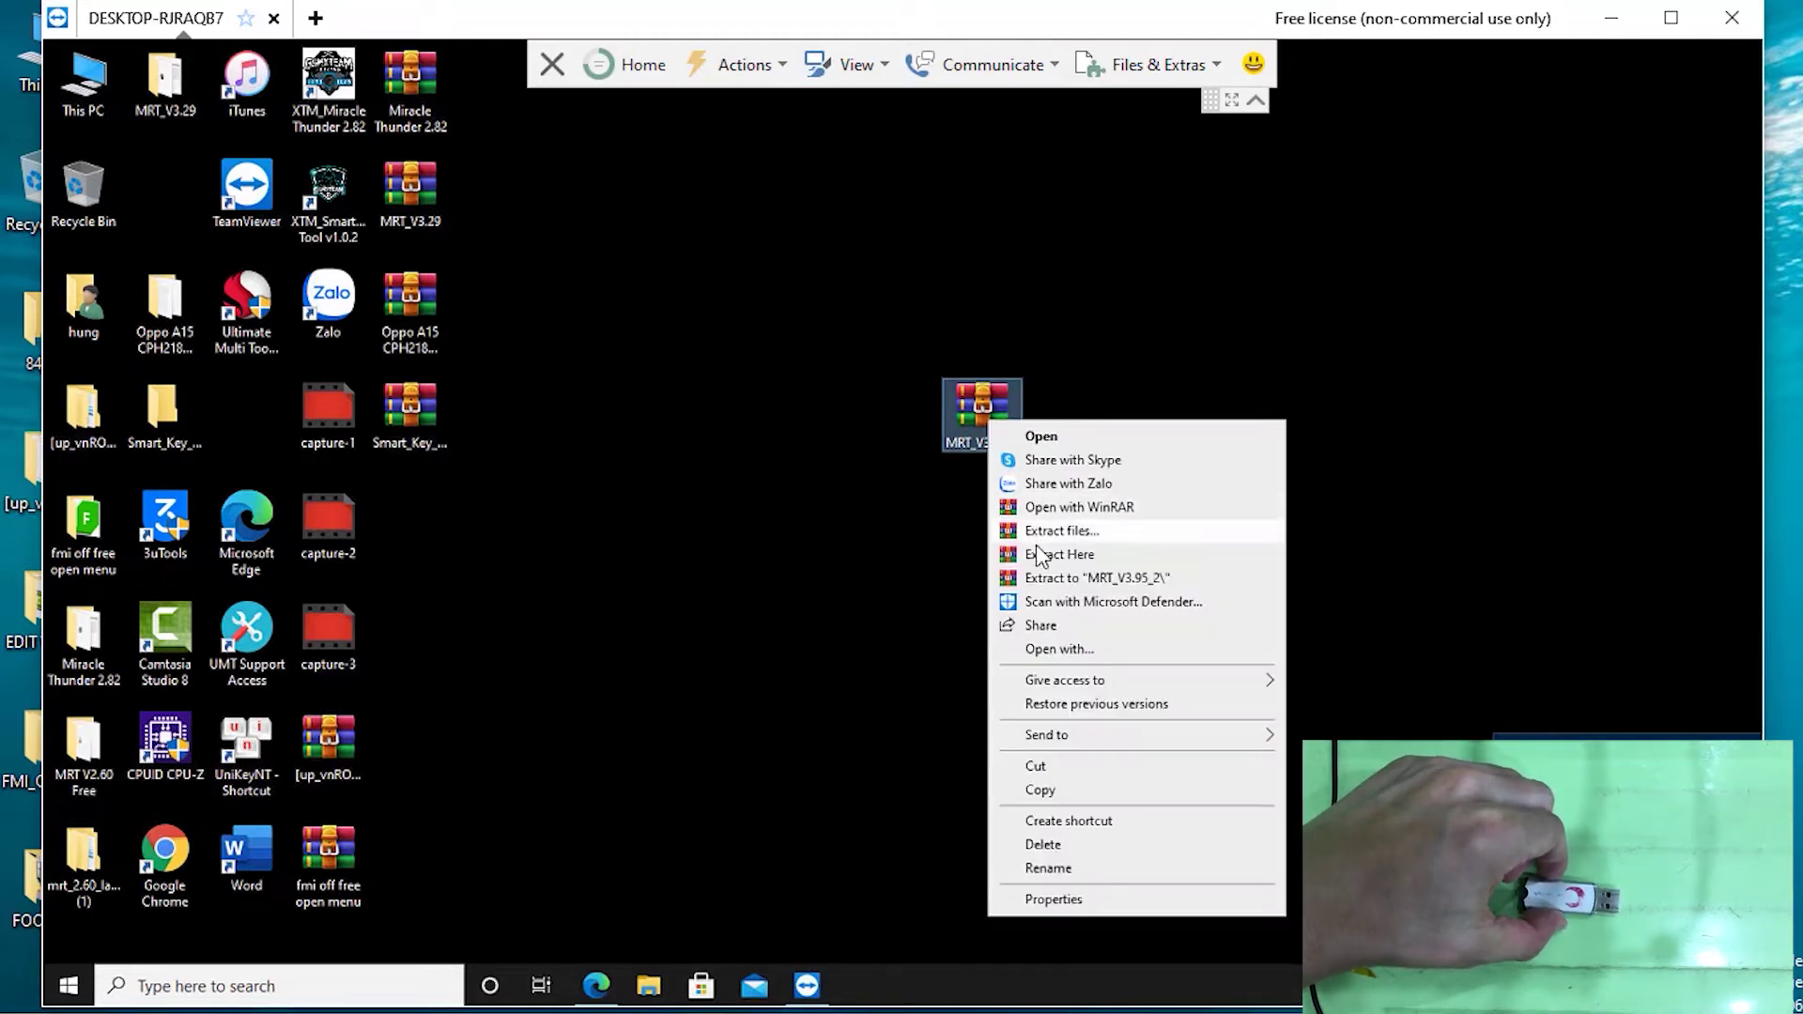
left_click(1063, 573)
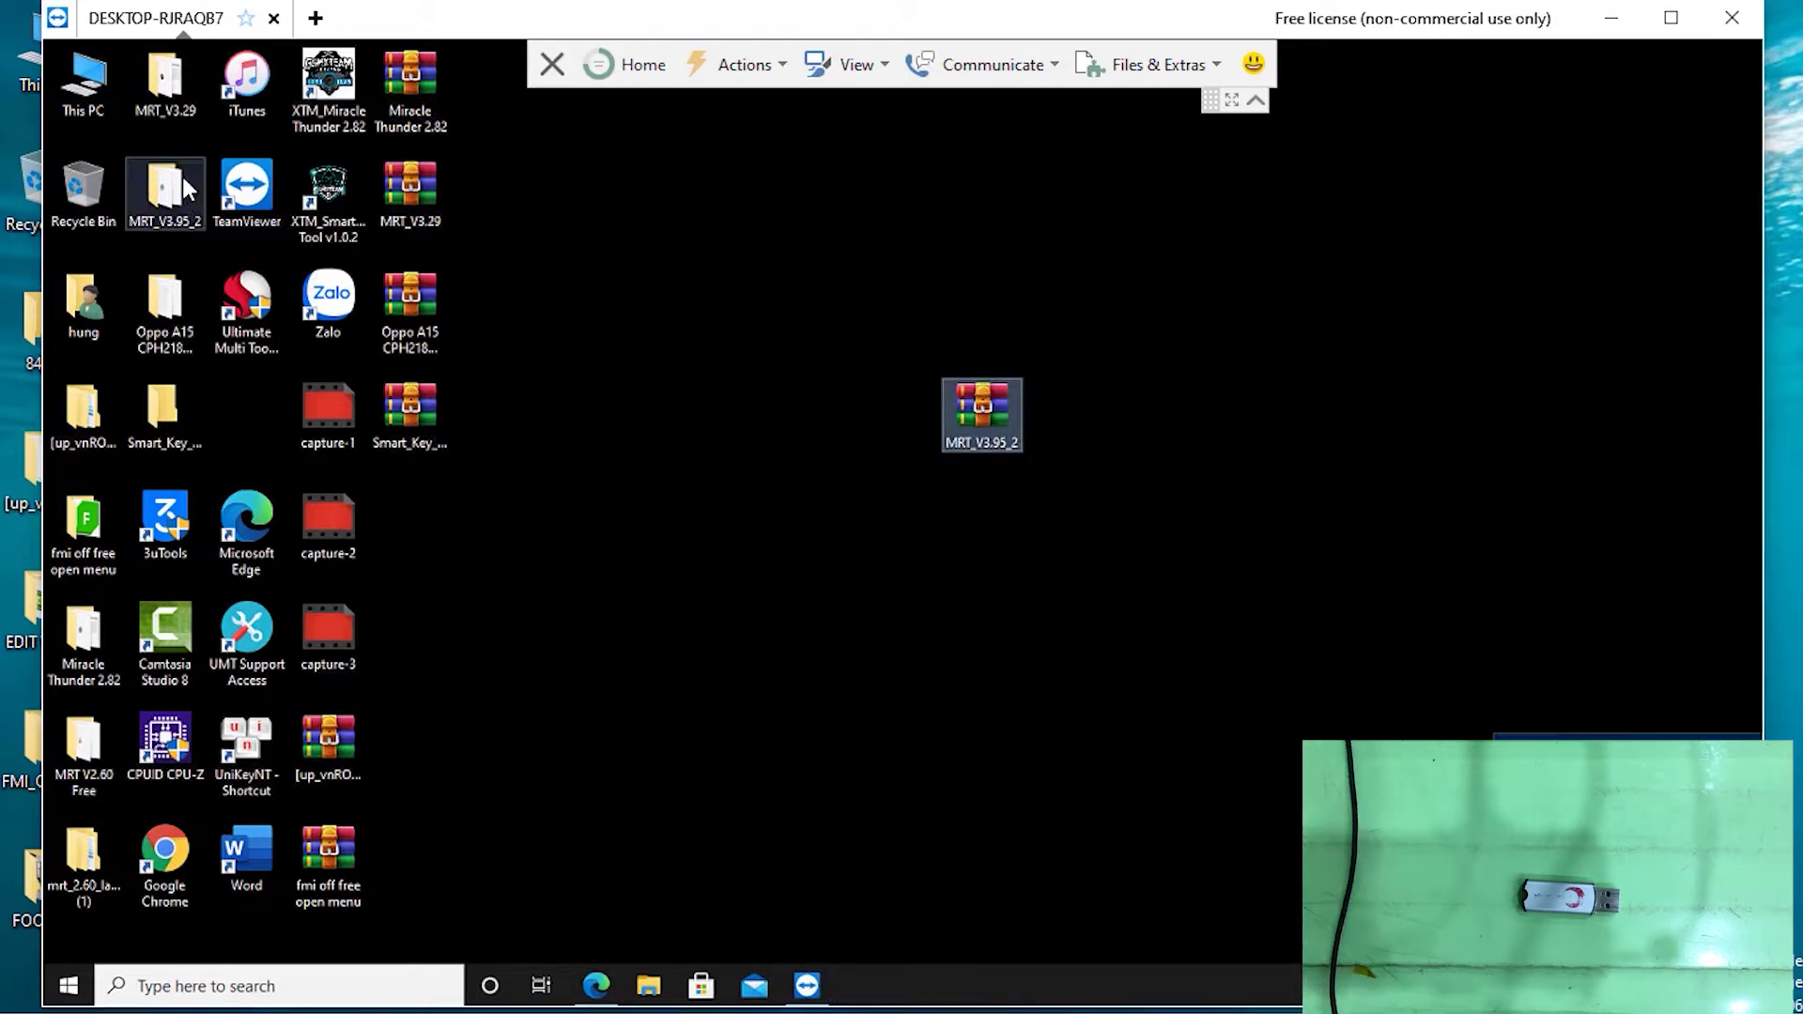
left_click_drag(164, 188, 839, 486)
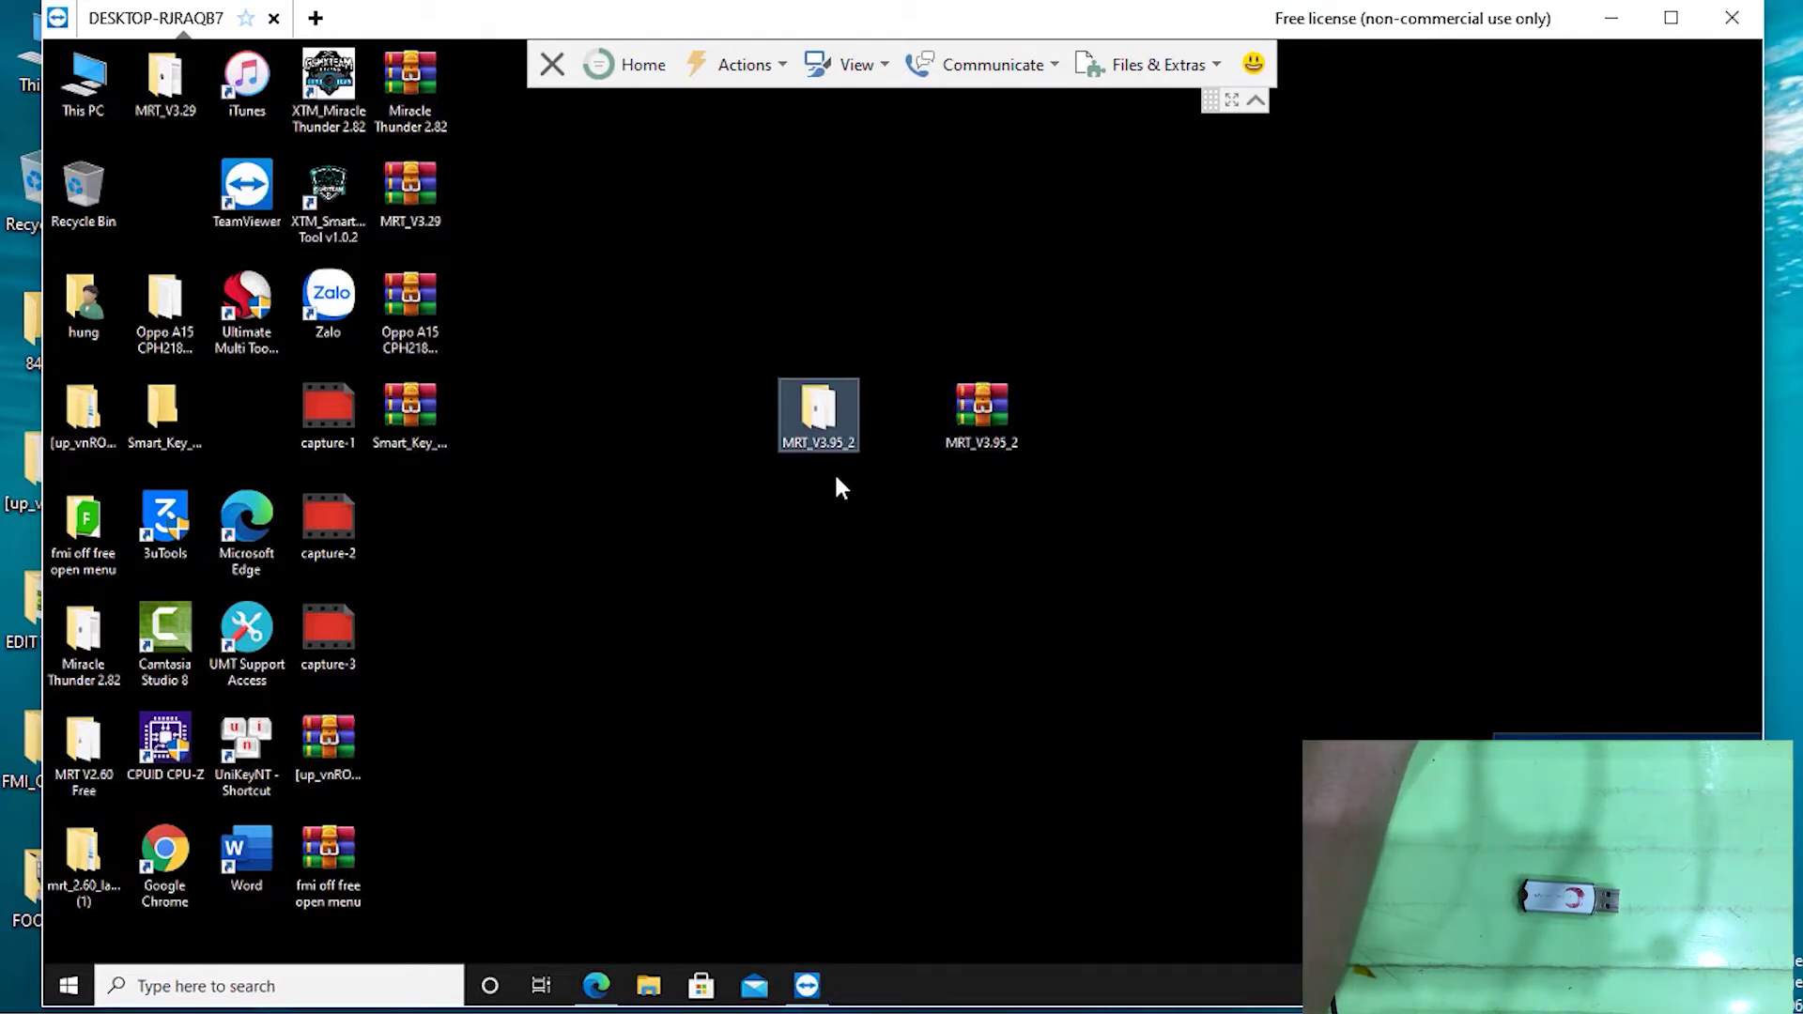
Open the MRT_V3.95_2 folder, run mrt_3.95 with UAC approval, and dismiss the missing-dongle error
double_click(820, 408)
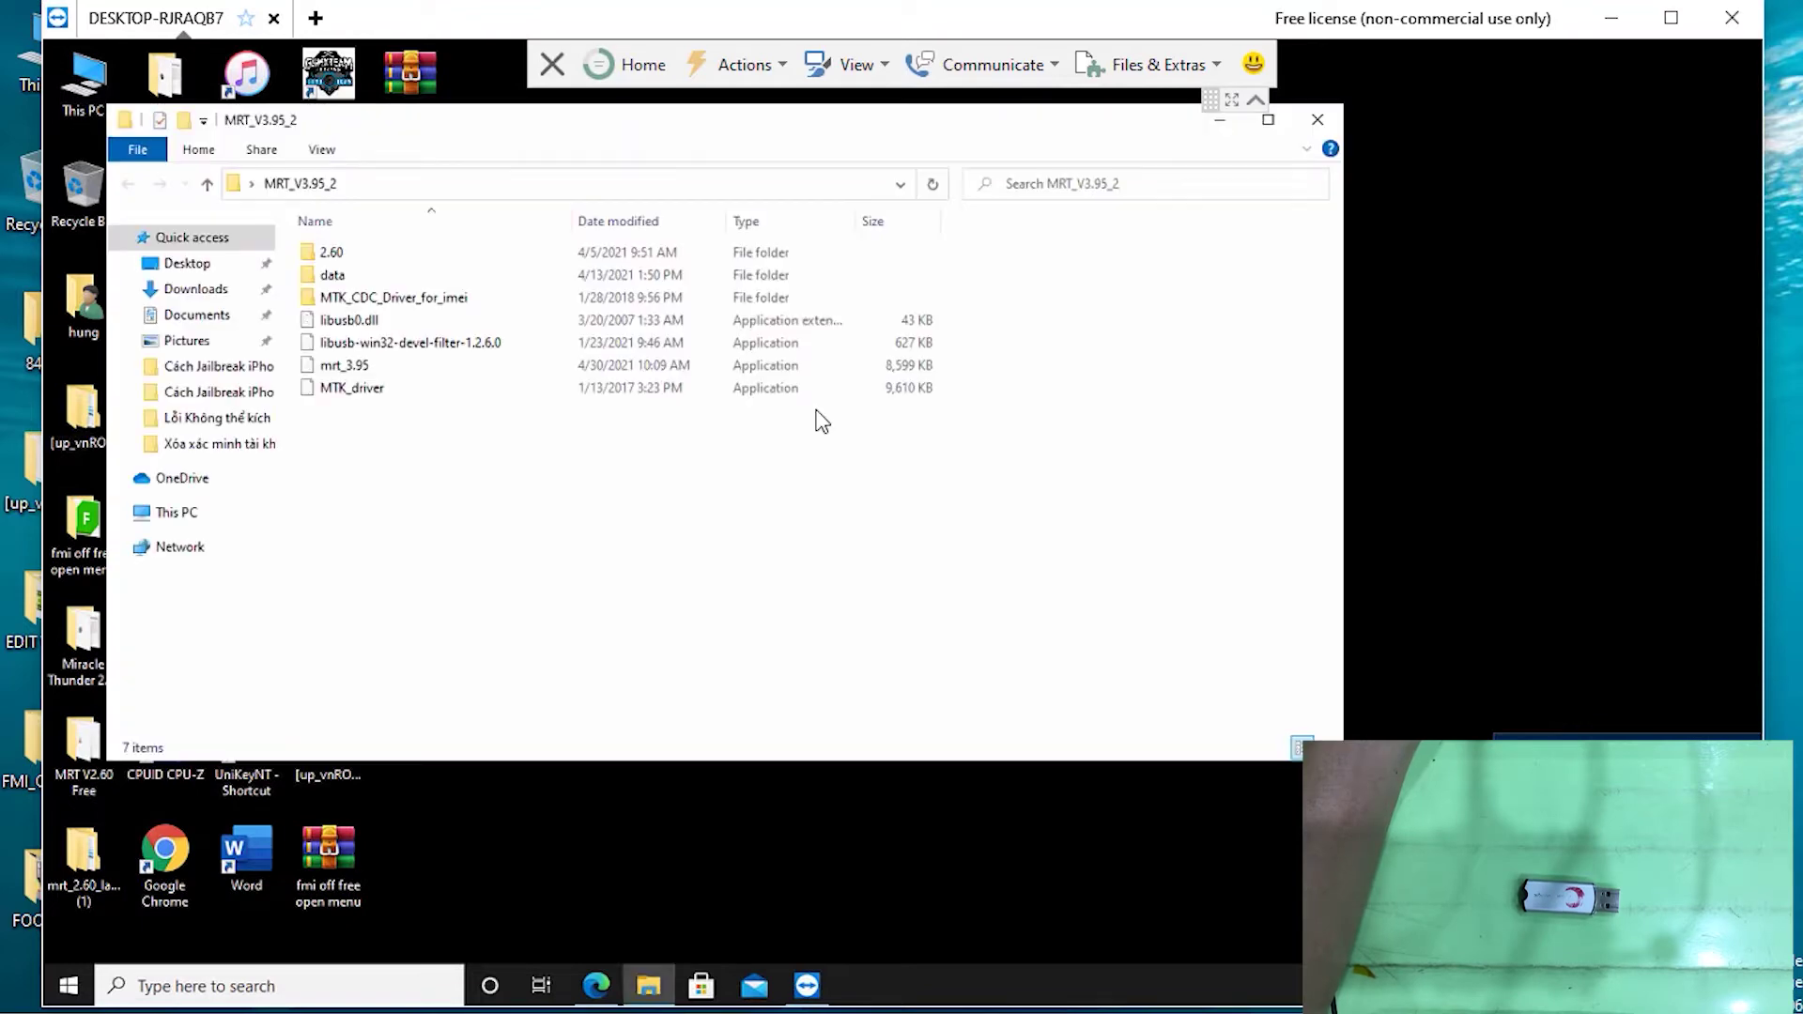
left_click(354, 369)
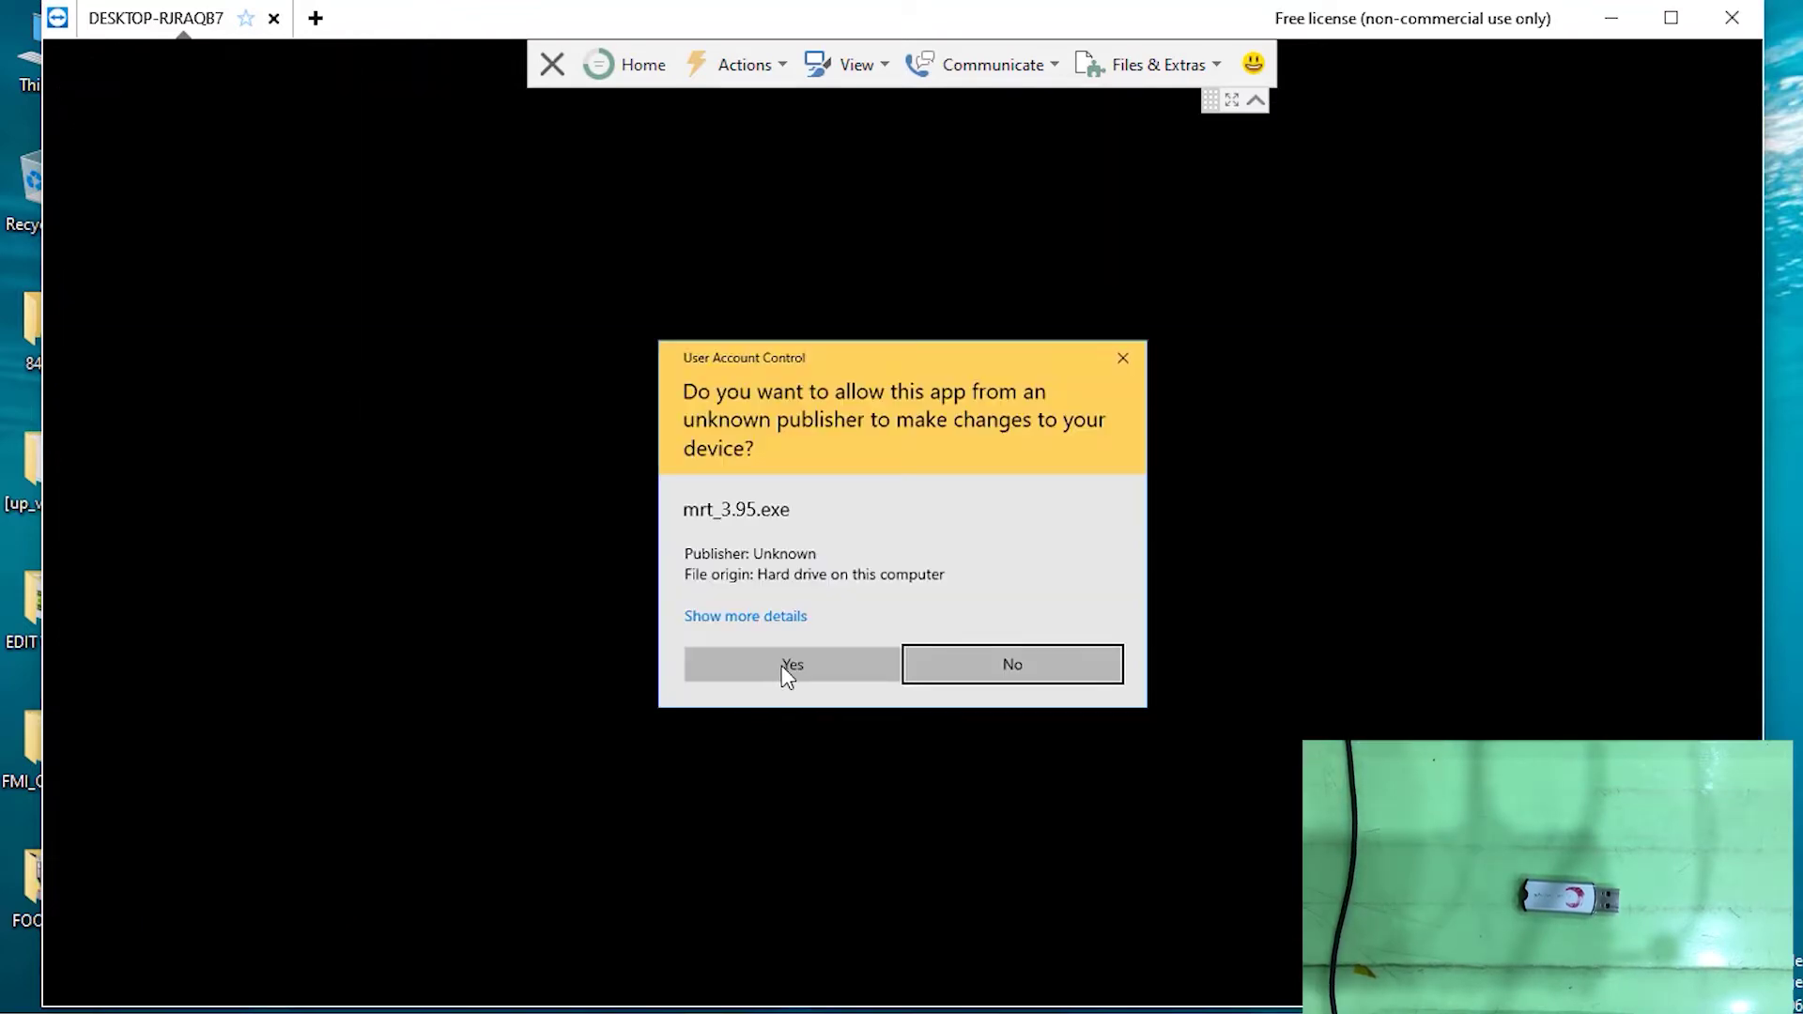
left_click(784, 666)
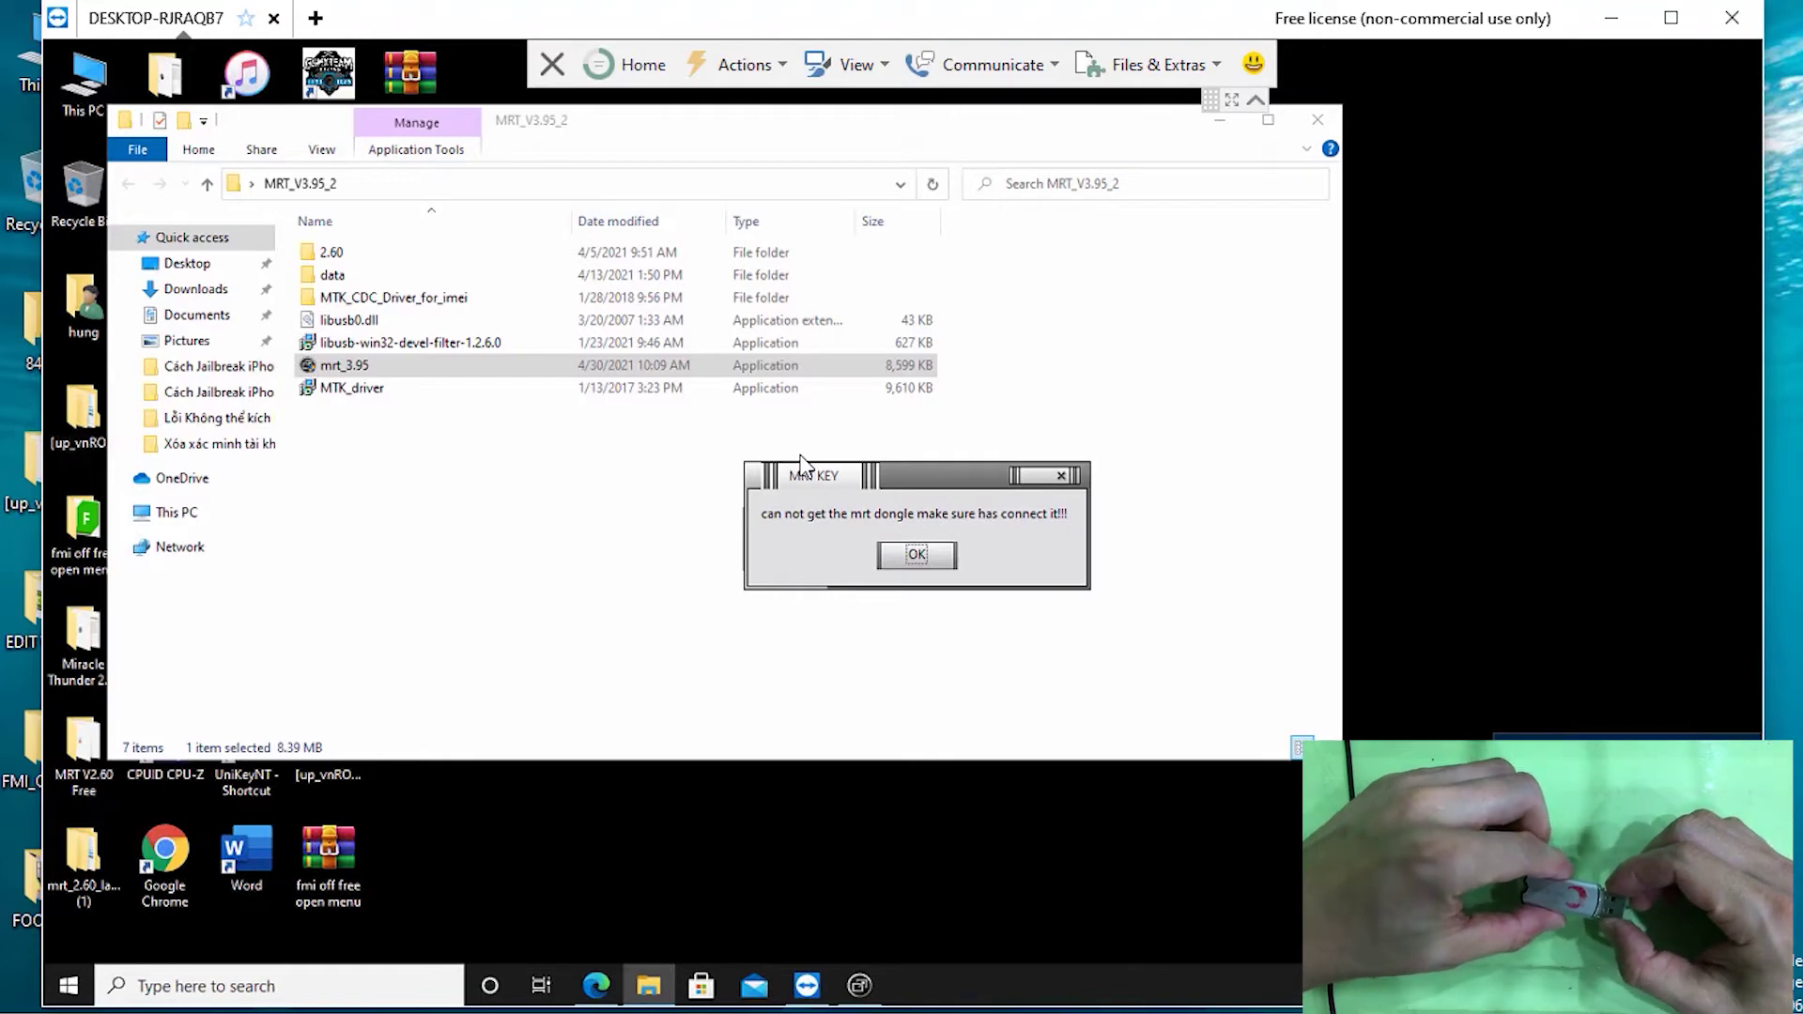
key("Return")
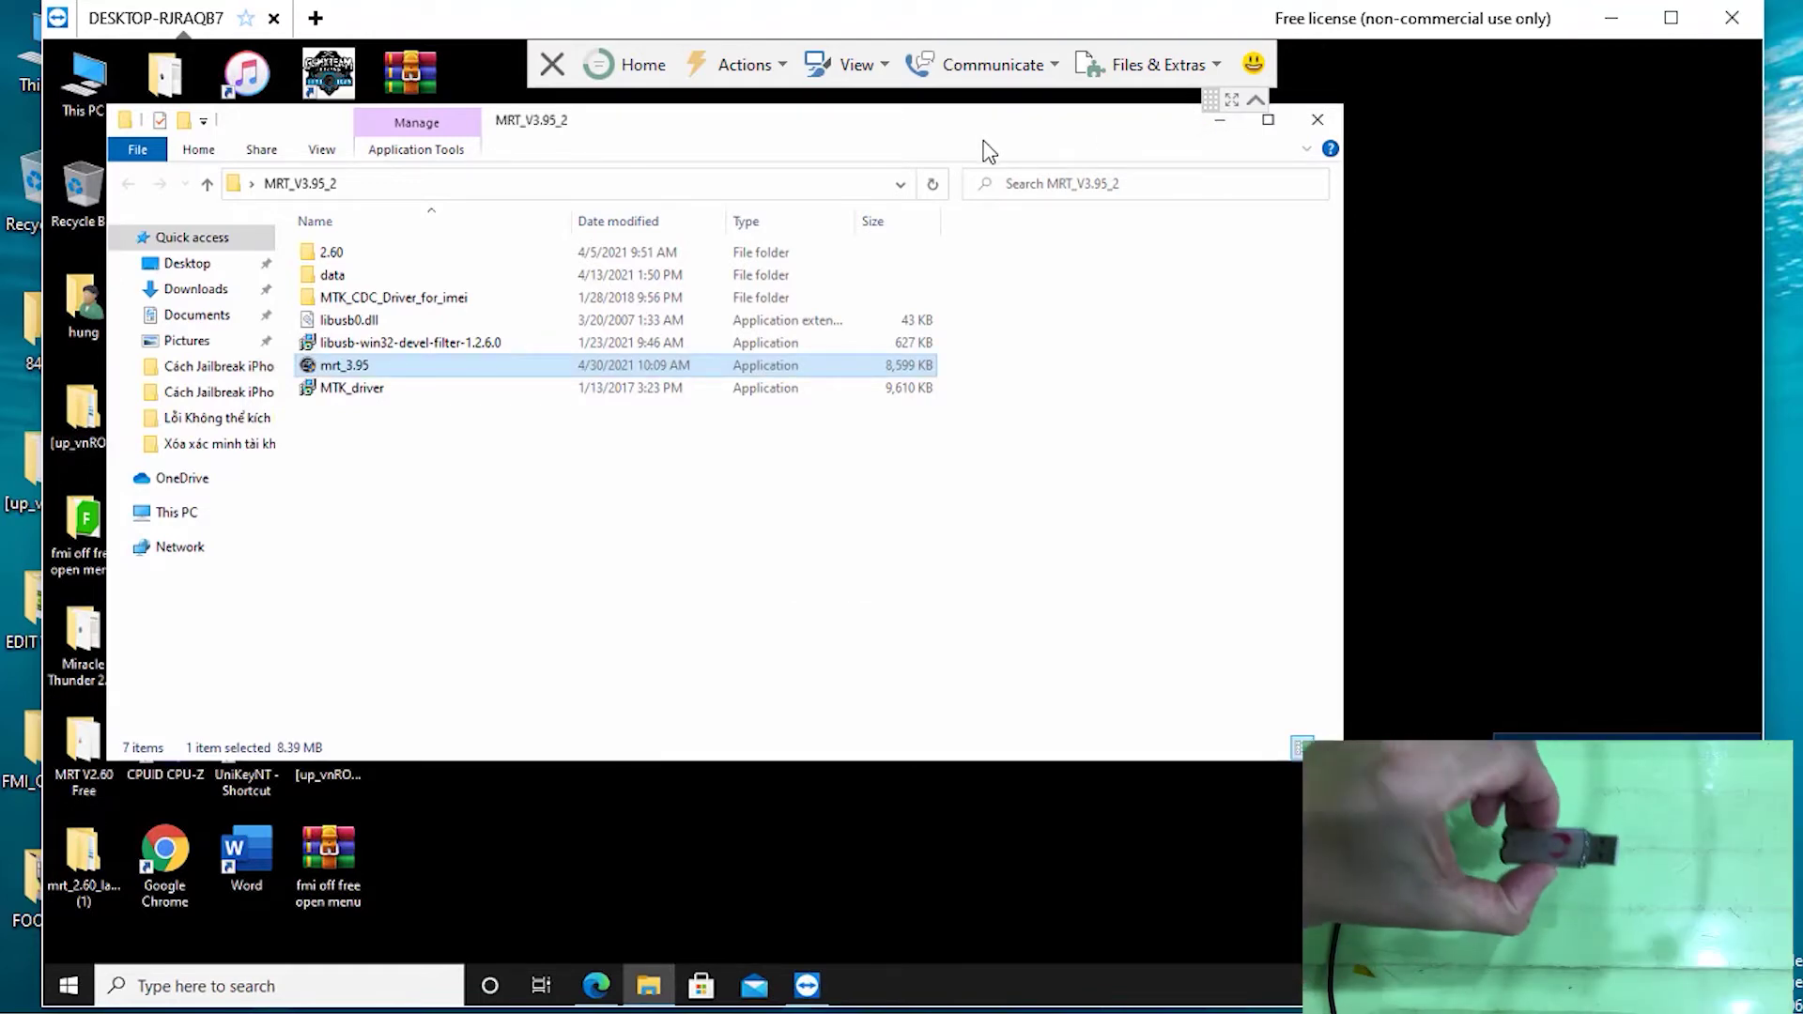
Minimise the TeamViewer windows and search Google in Chrome for 'usb redirector'
left_click(1612, 18)
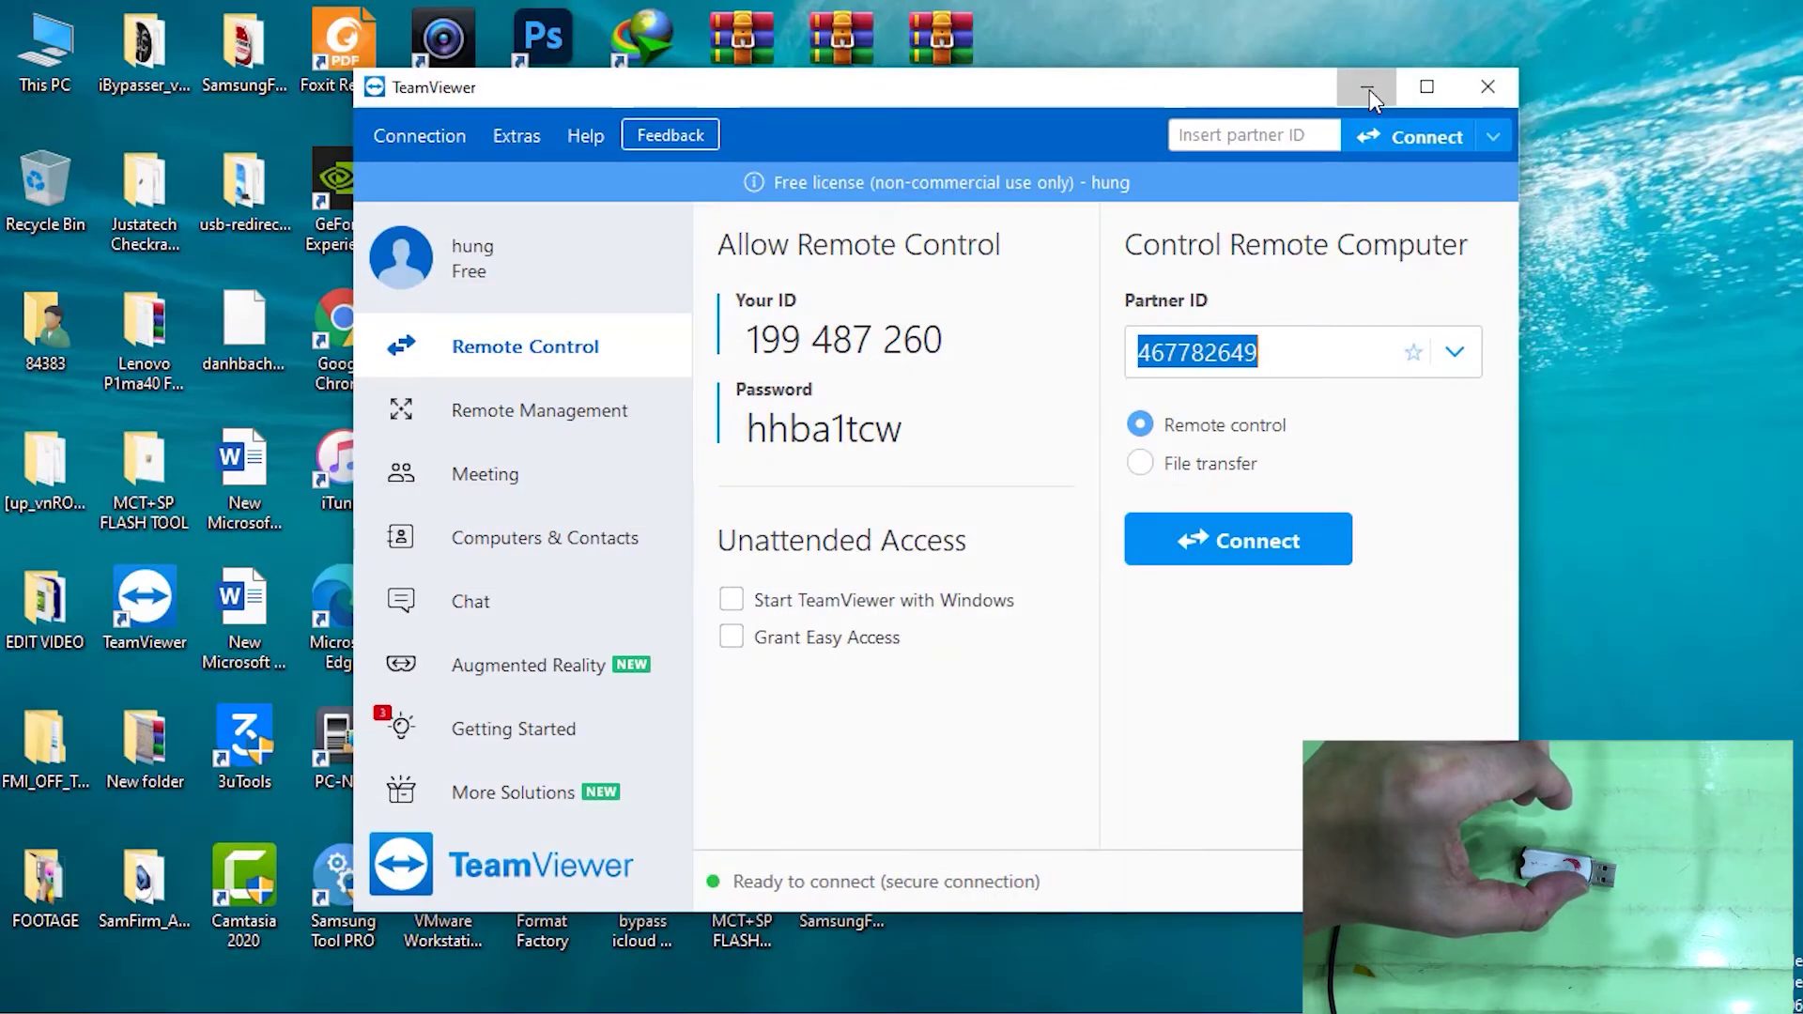
left_click(1369, 88)
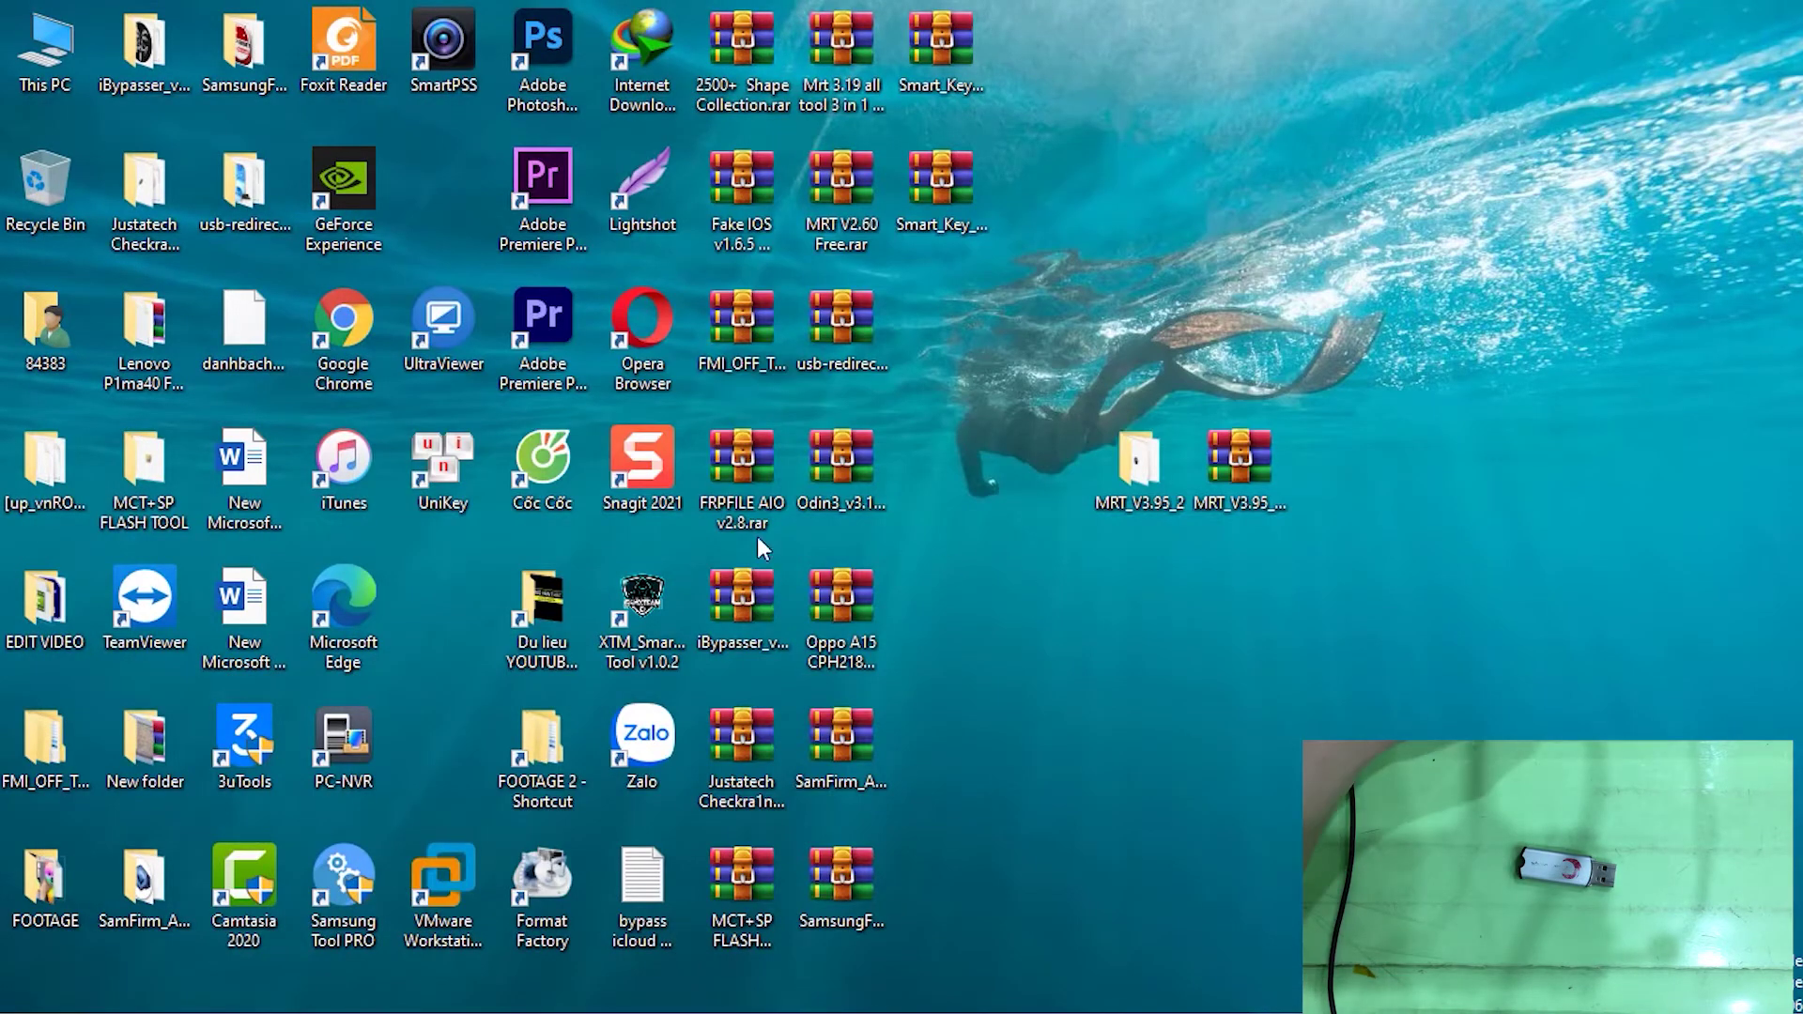
left_click(460, 1005)
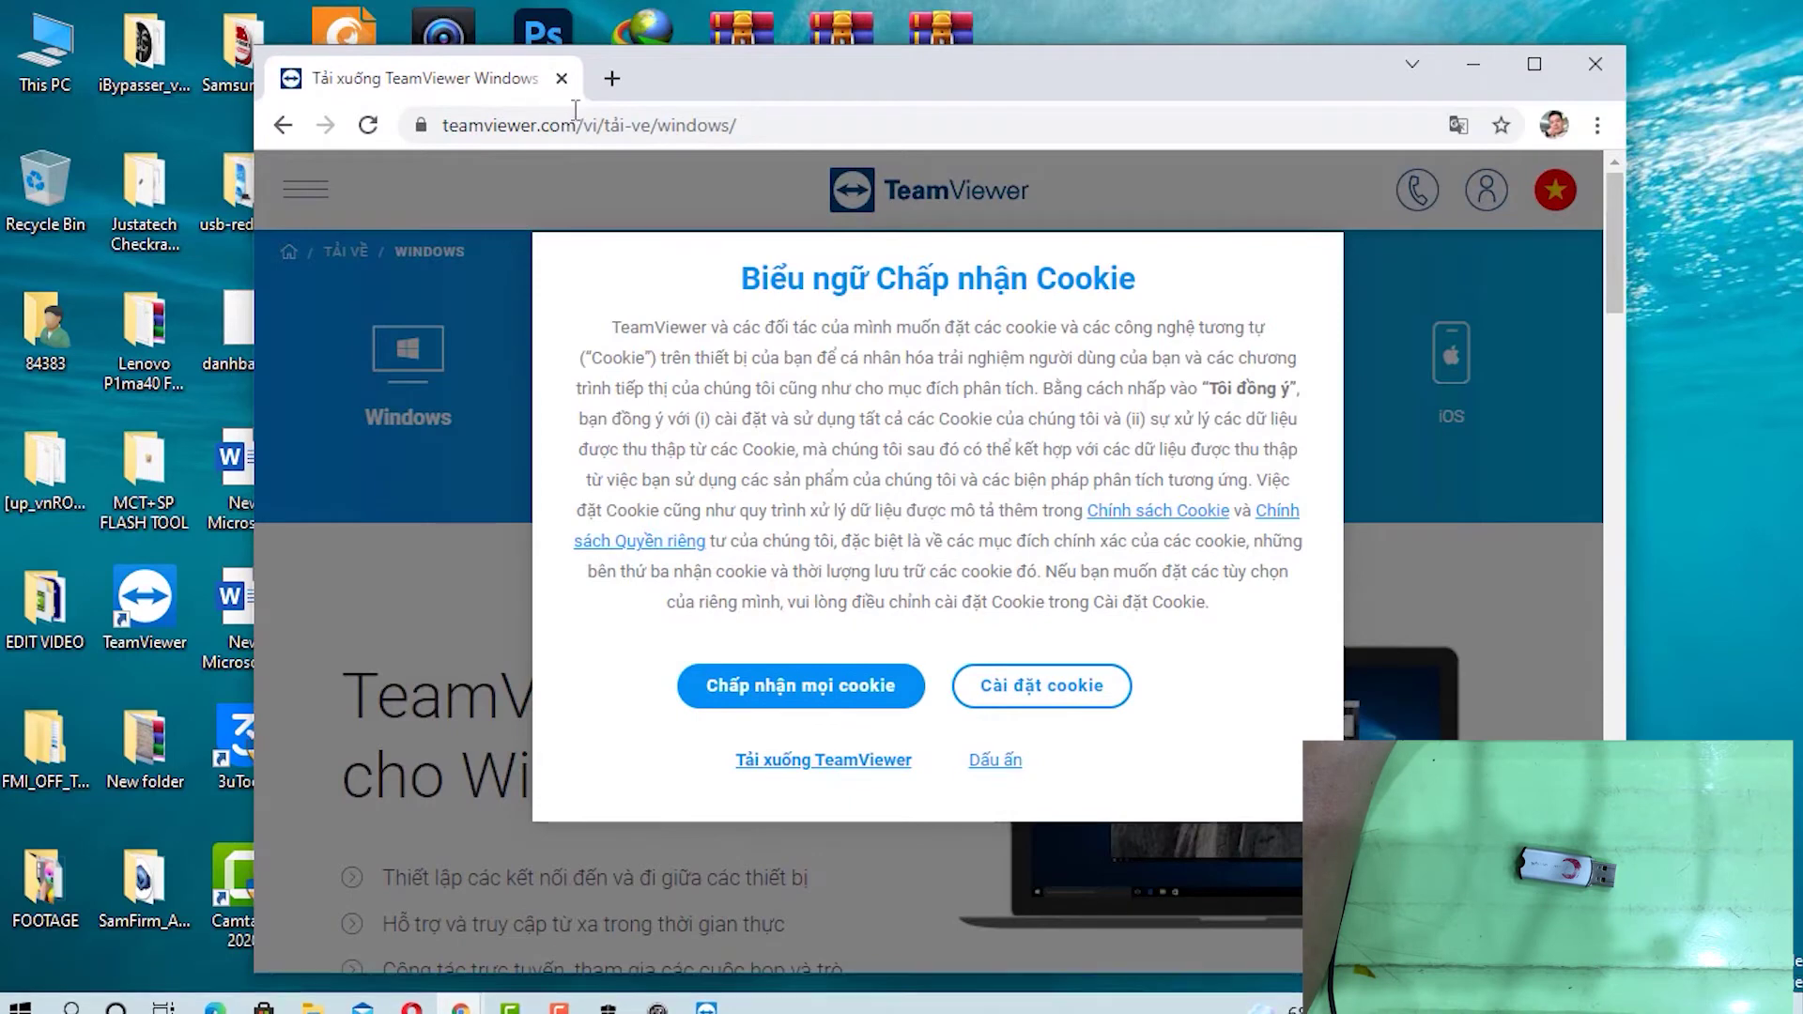
left_click(603, 125)
type("usb")
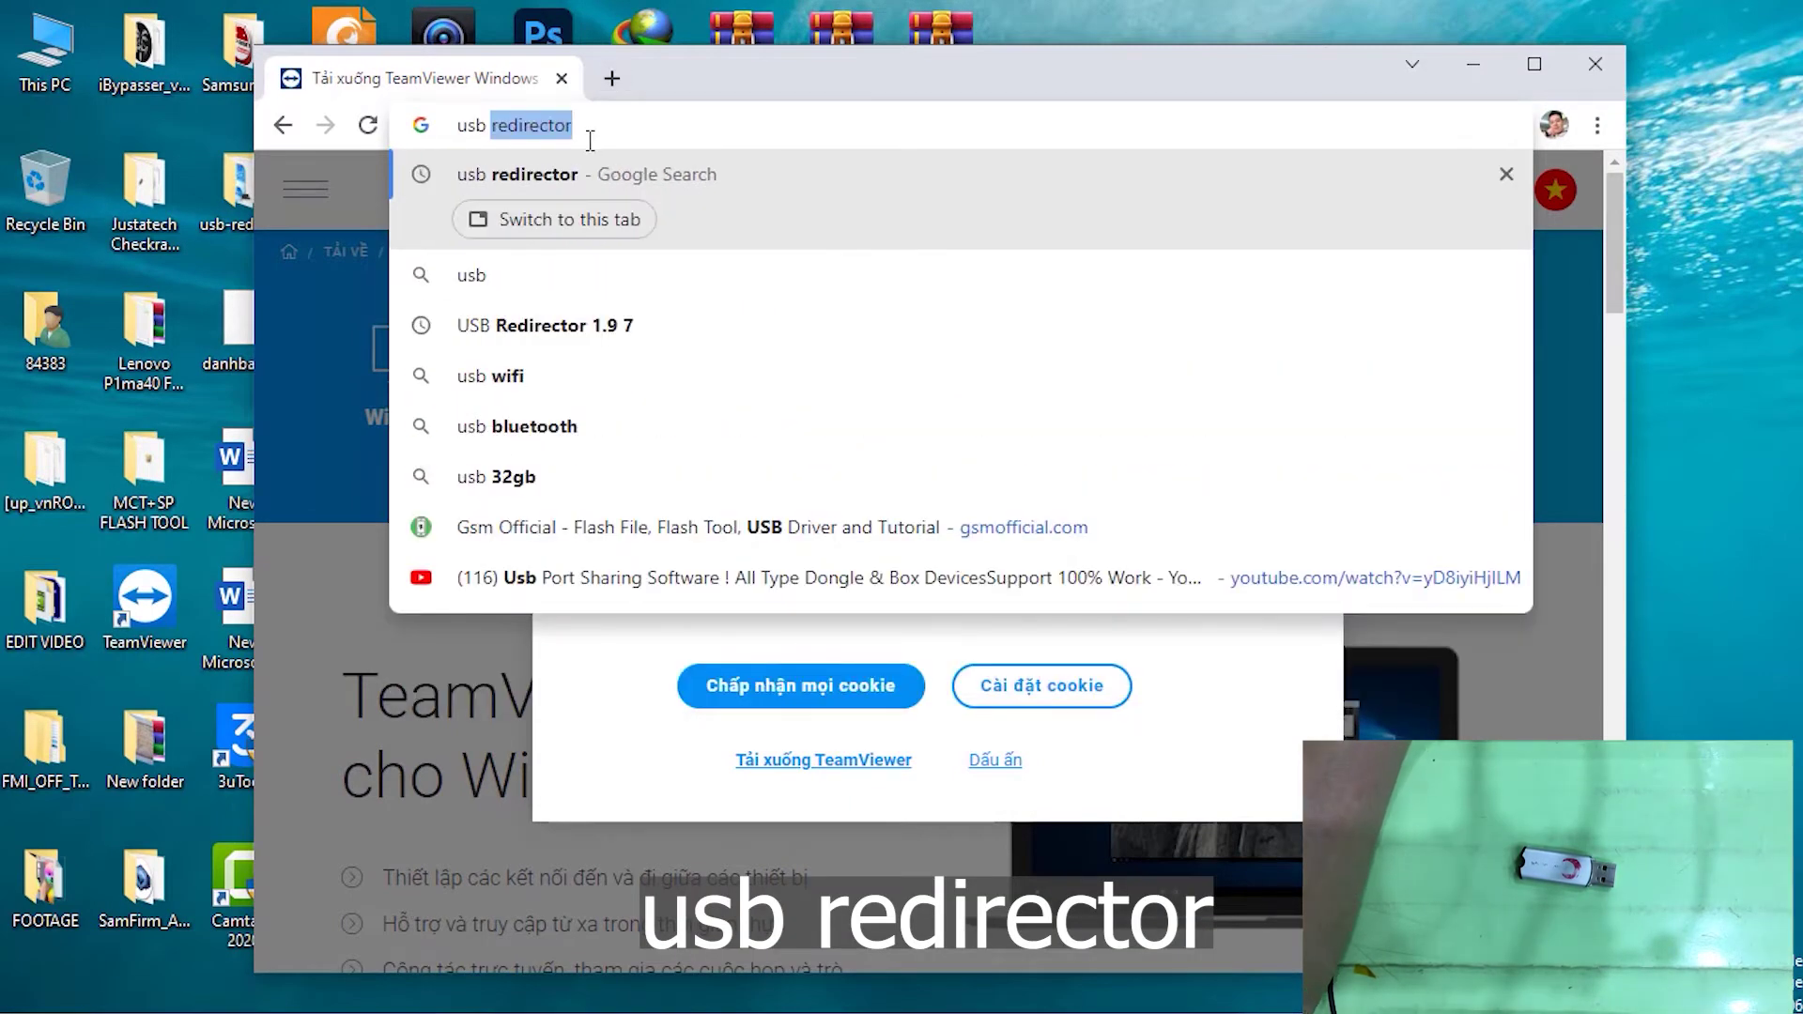
key("Right")
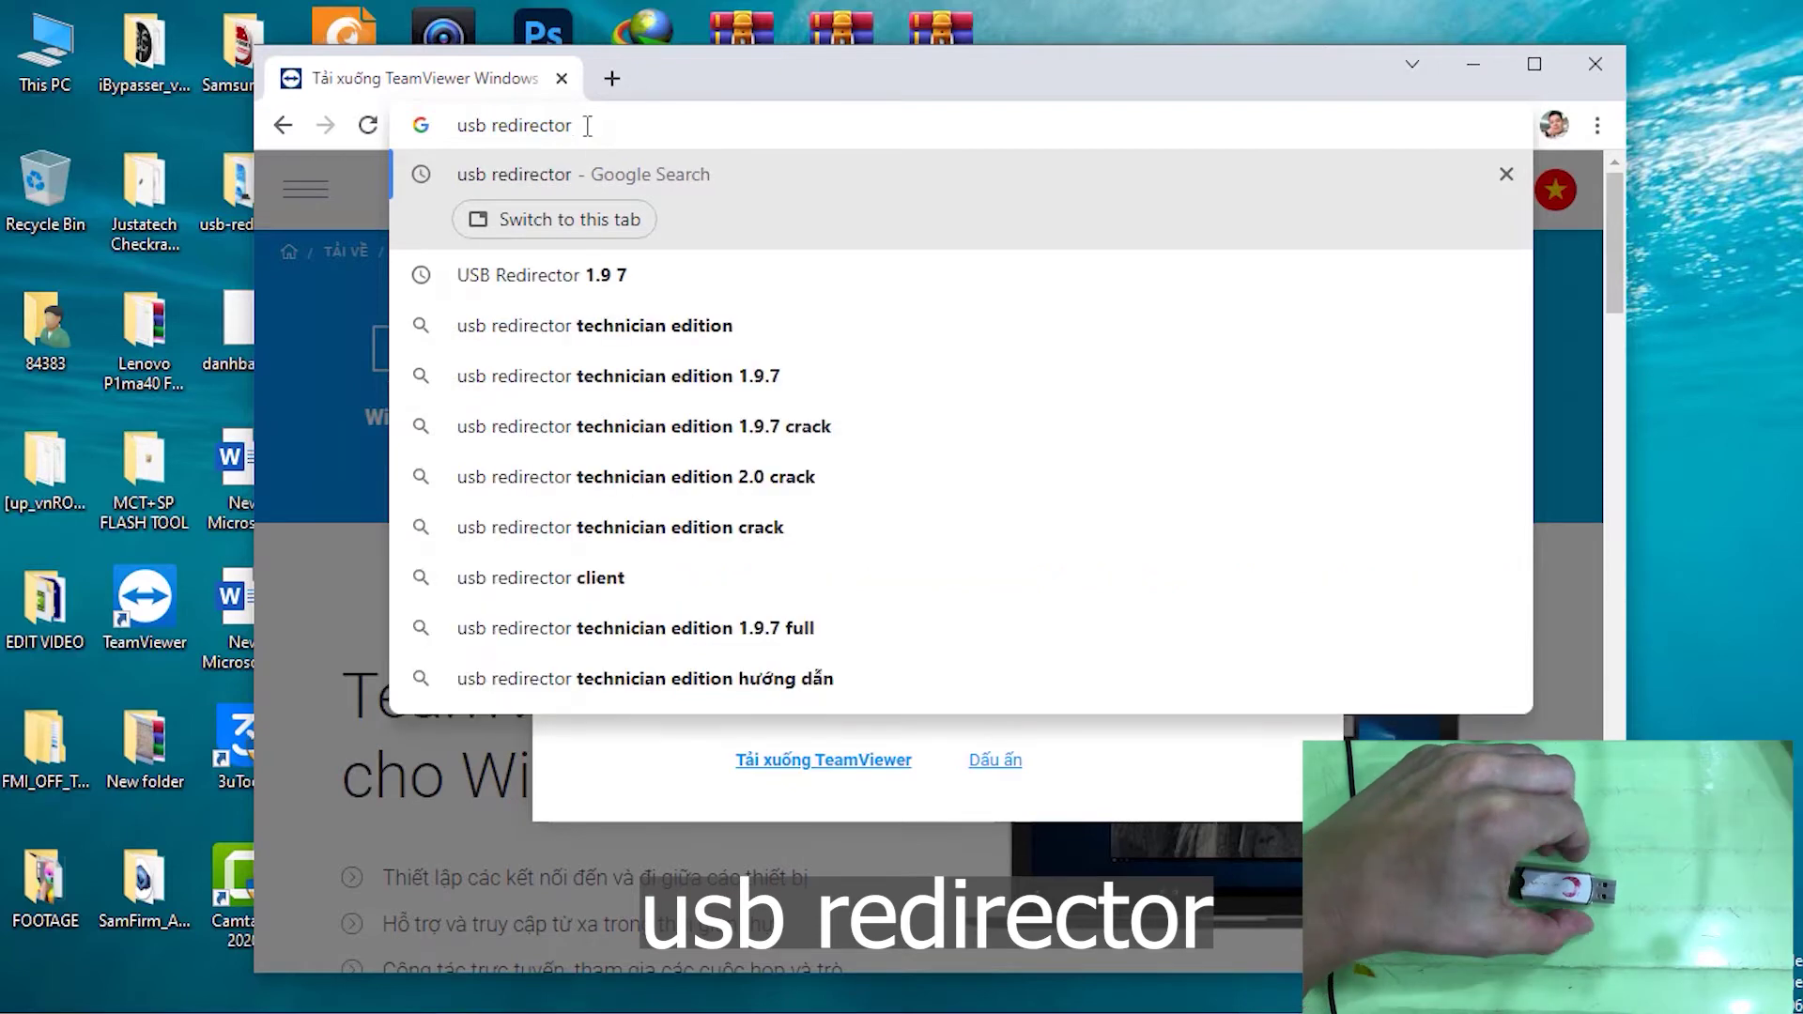
key("Return")
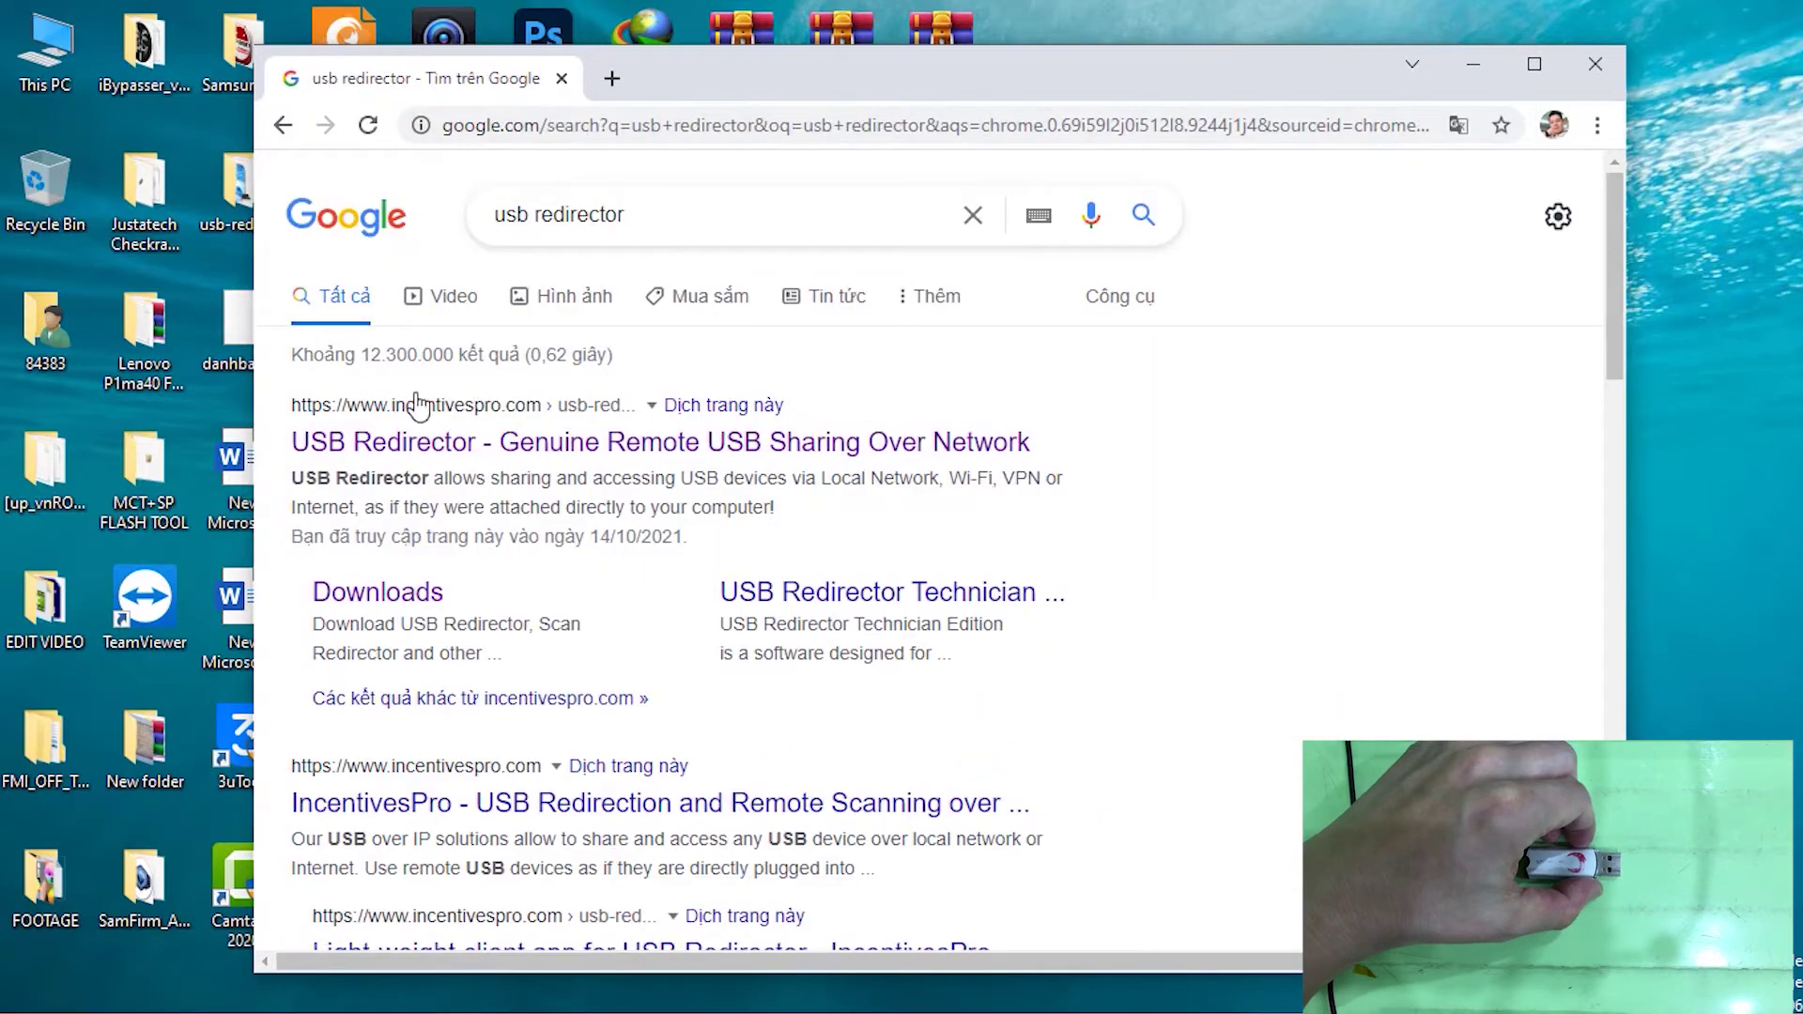
Download usb-redirector.zip from the official USB Redirector page and show it in its folder
left_click(414, 454)
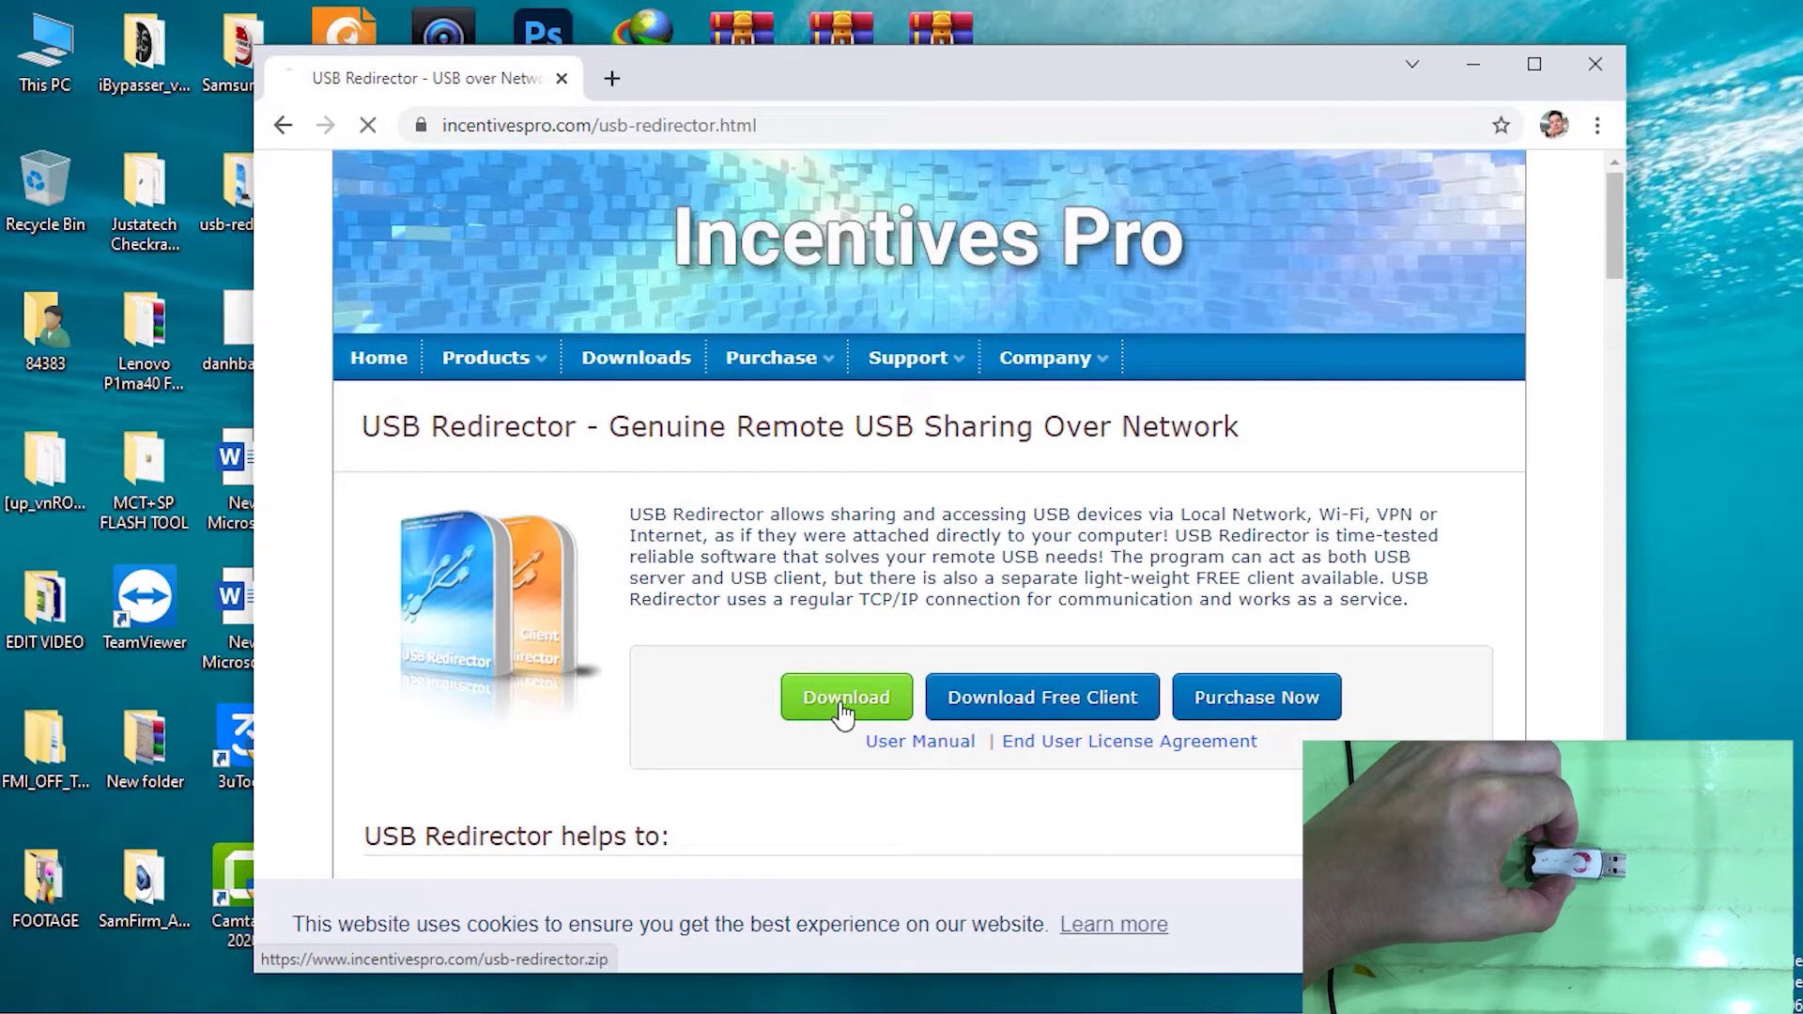
left_click(842, 699)
left_click(535, 936)
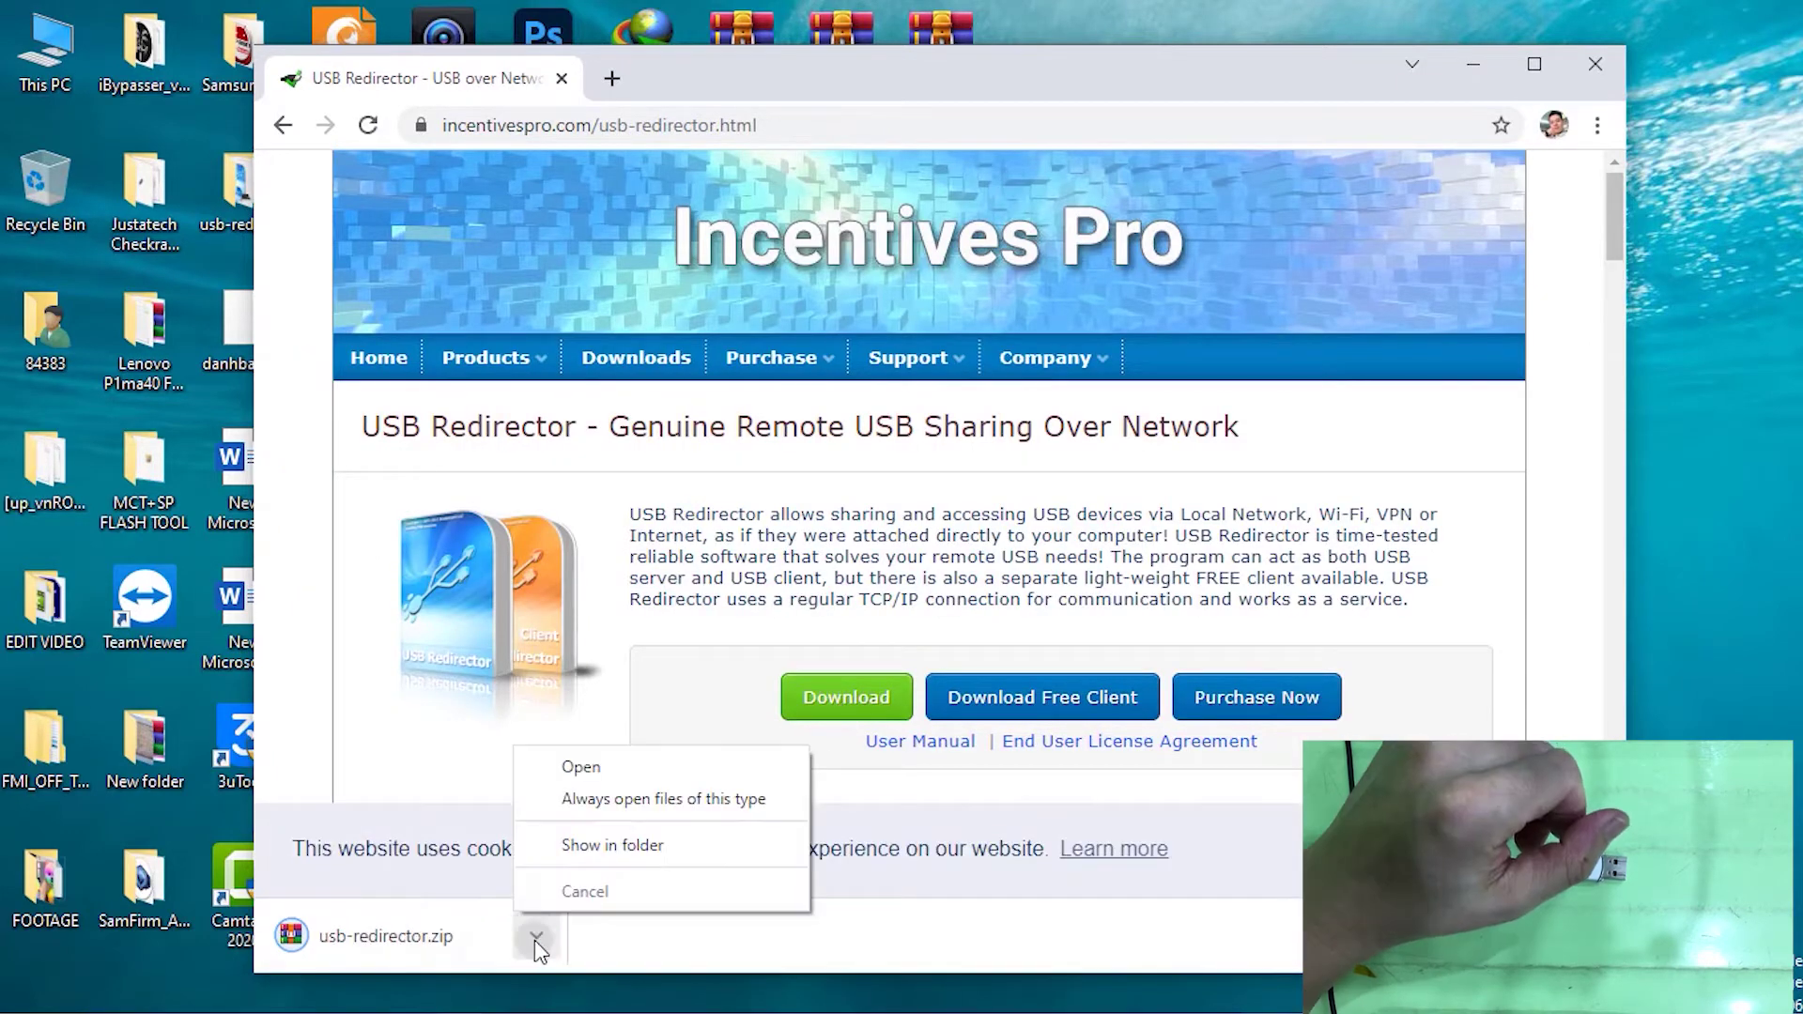
left_click(642, 845)
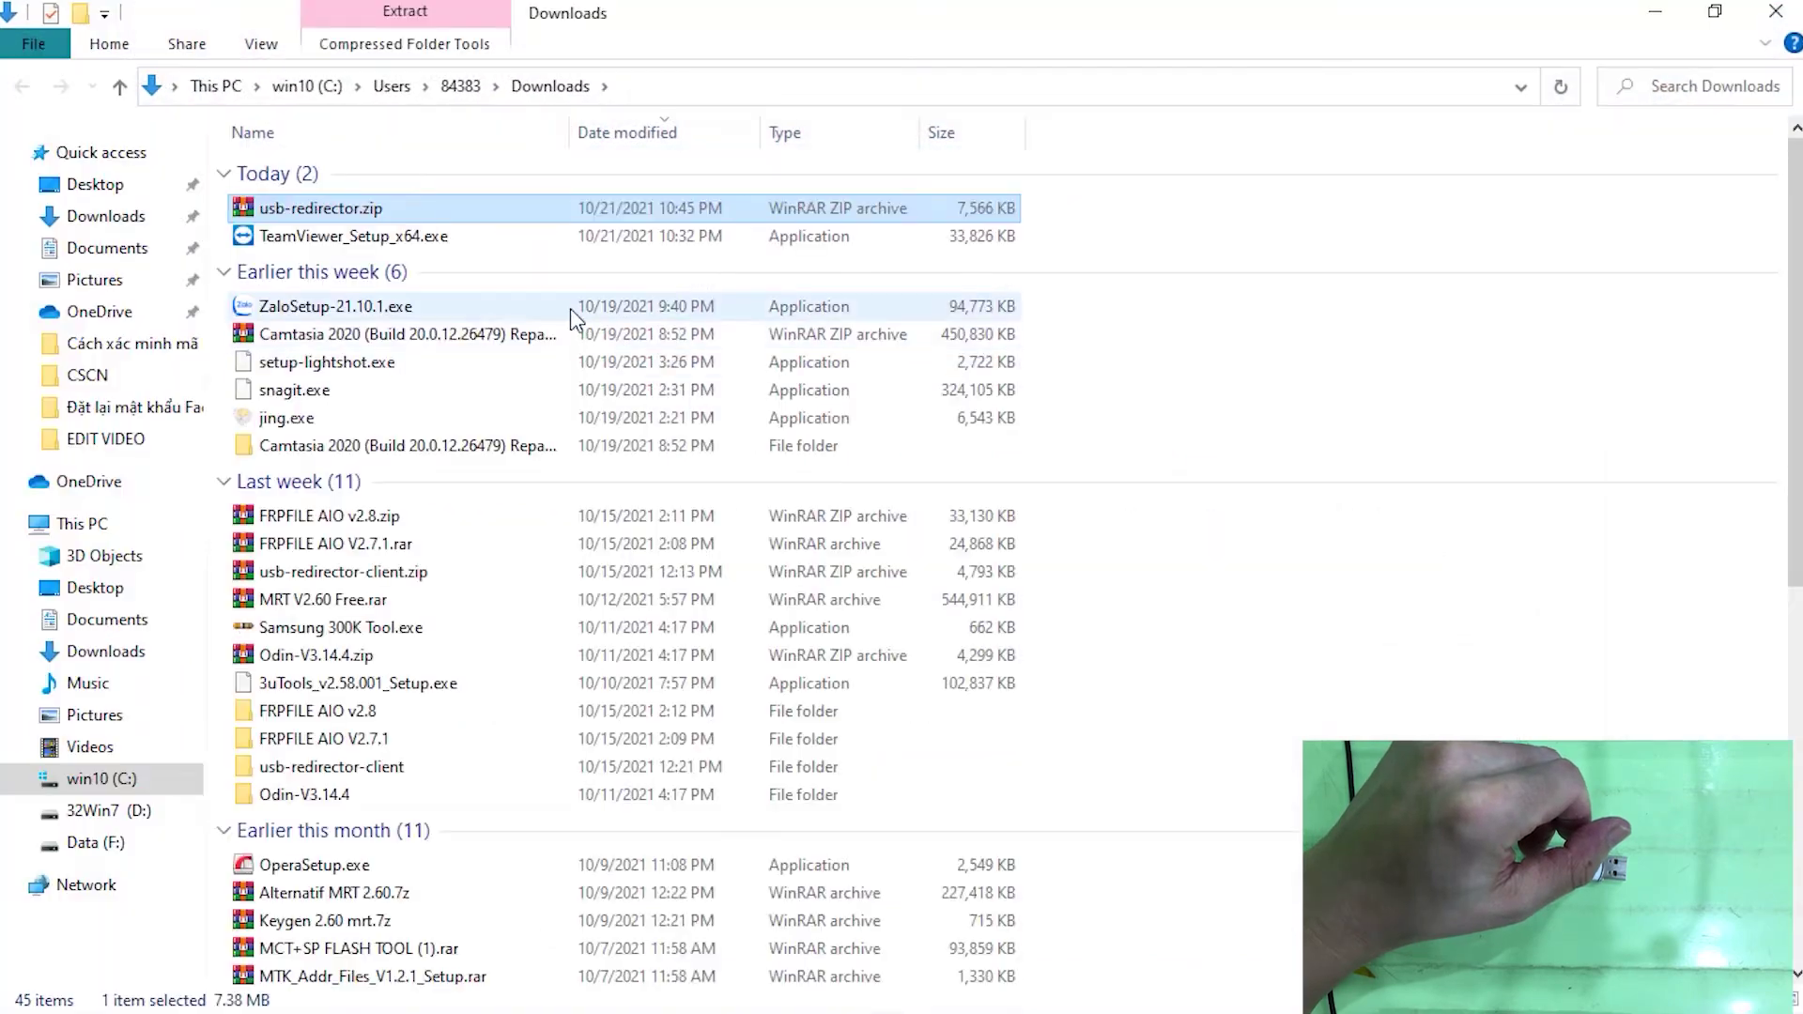
Move usb-redirector.zip from Downloads to the desktop, replacing the existing copy
right_click(329, 209)
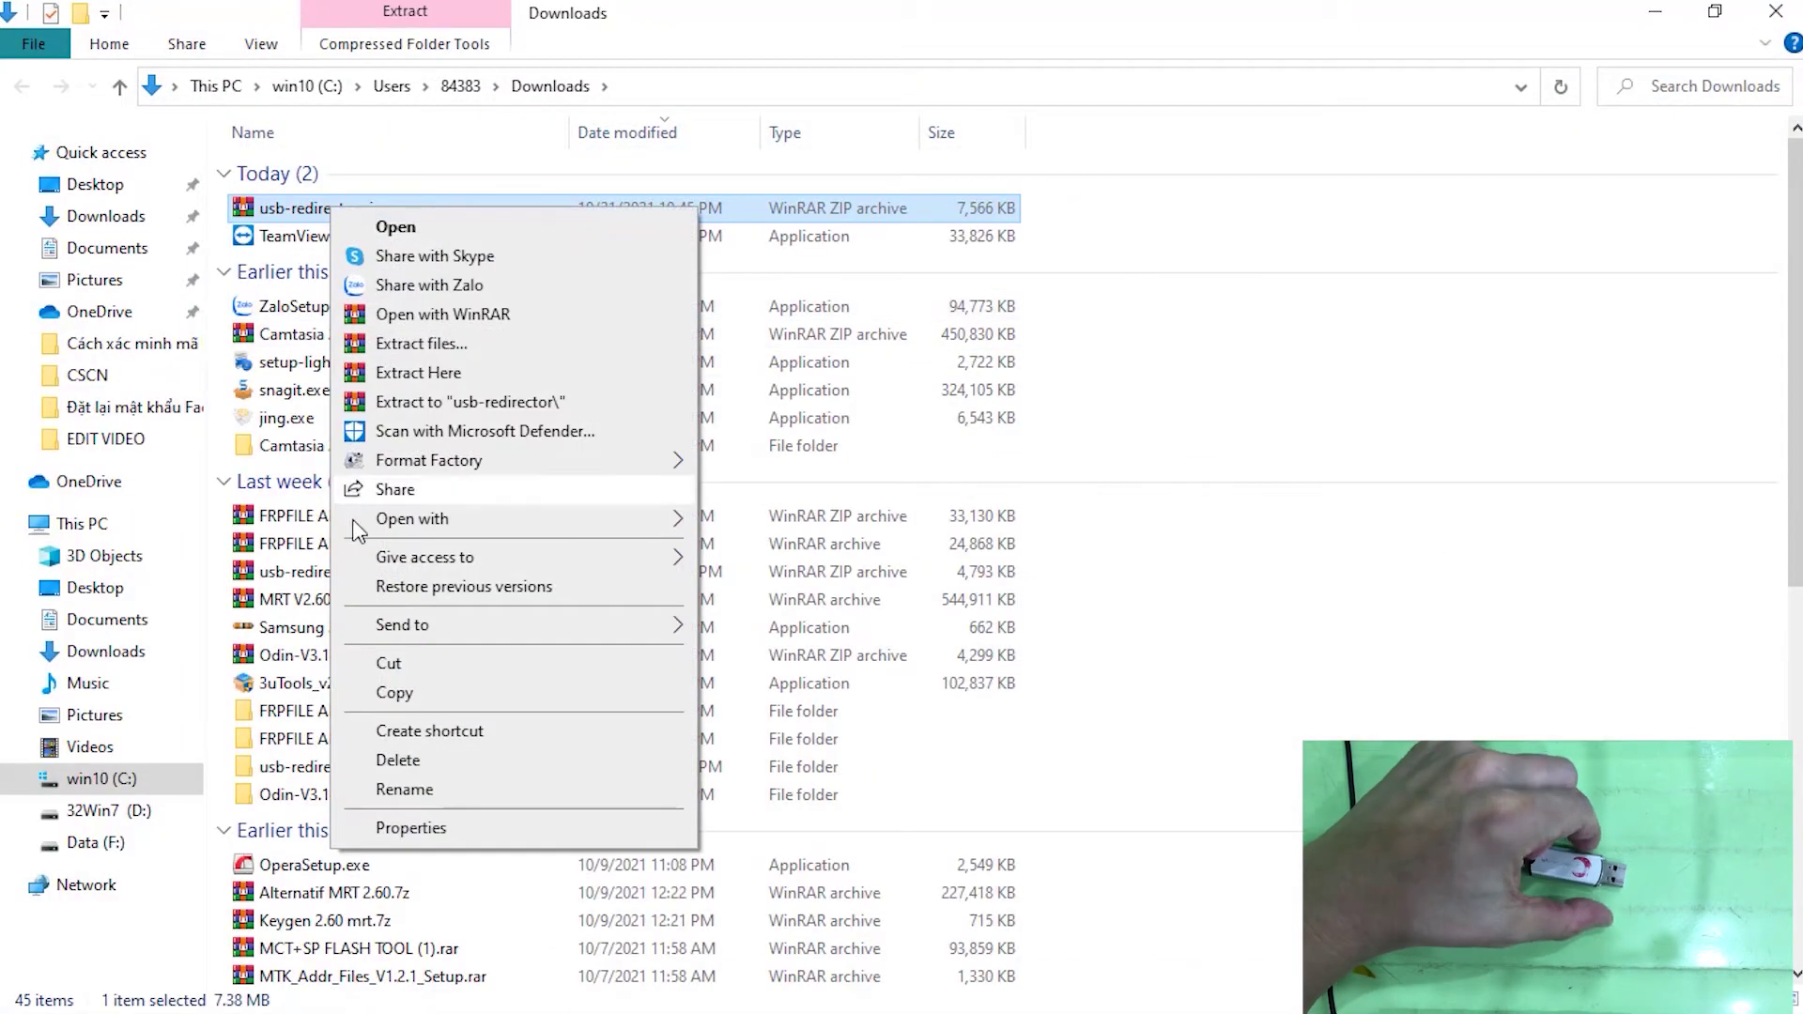
left_click(410, 665)
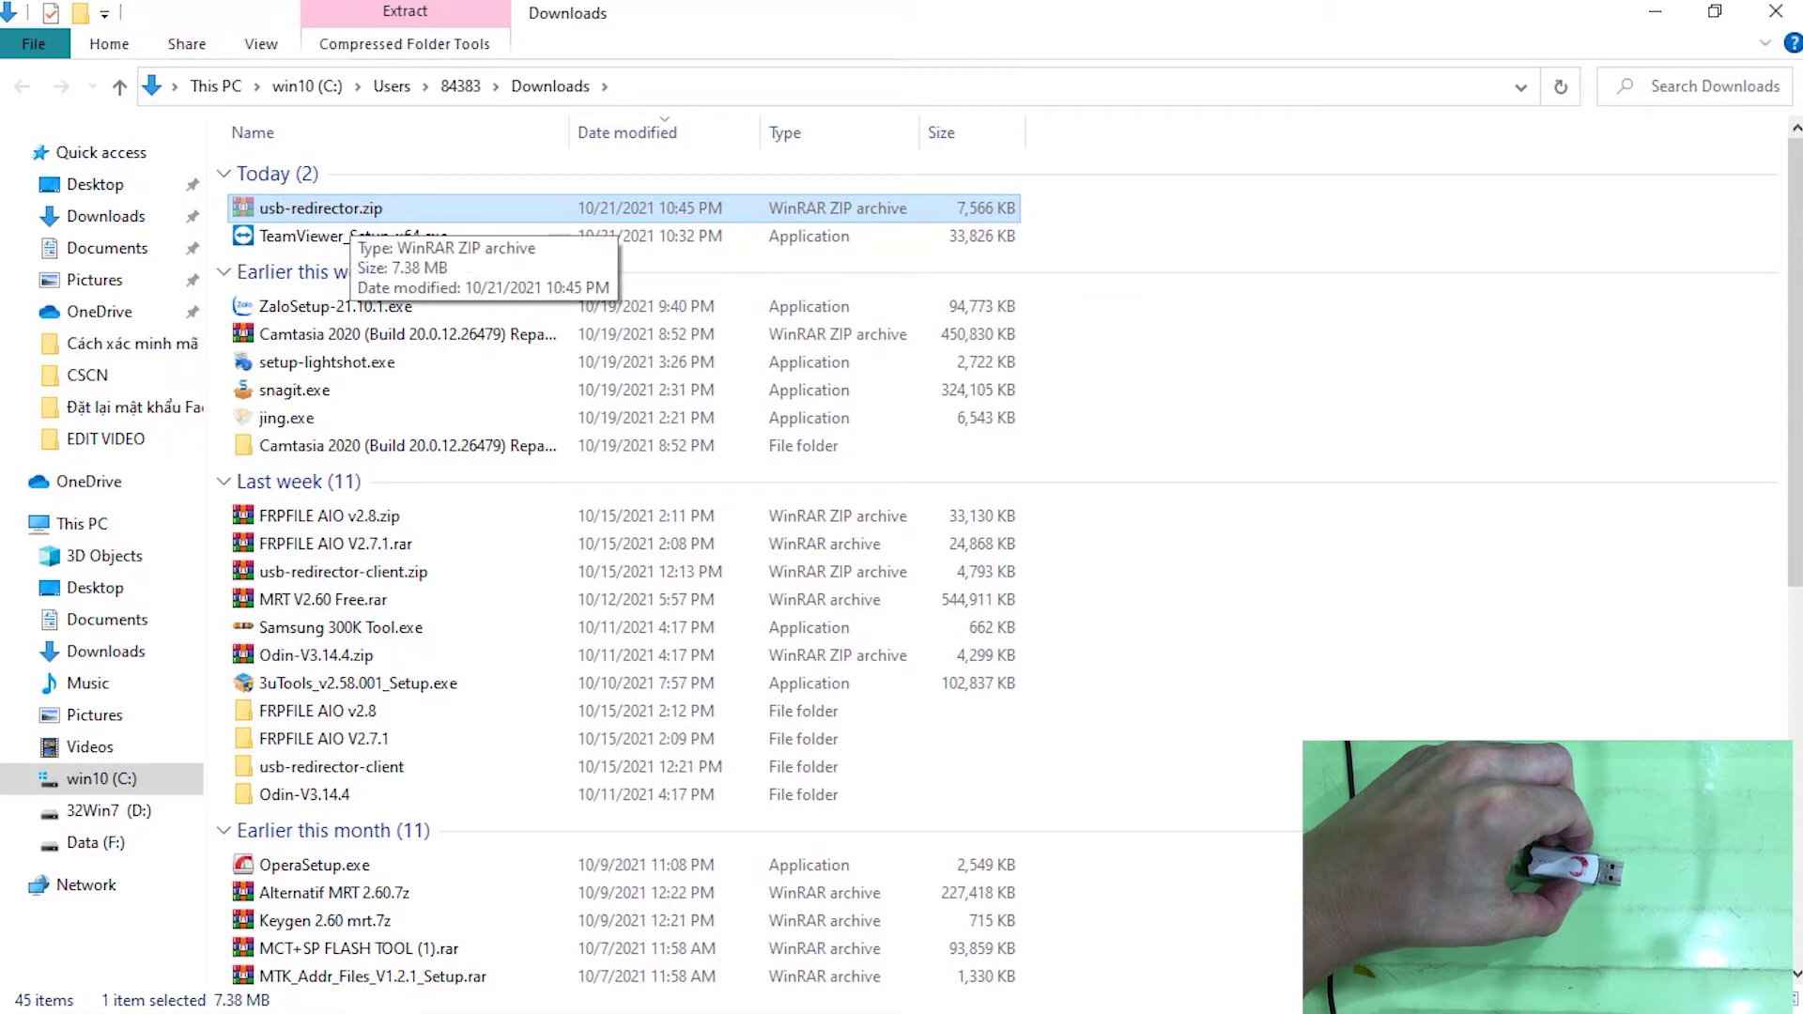
left_click(1656, 11)
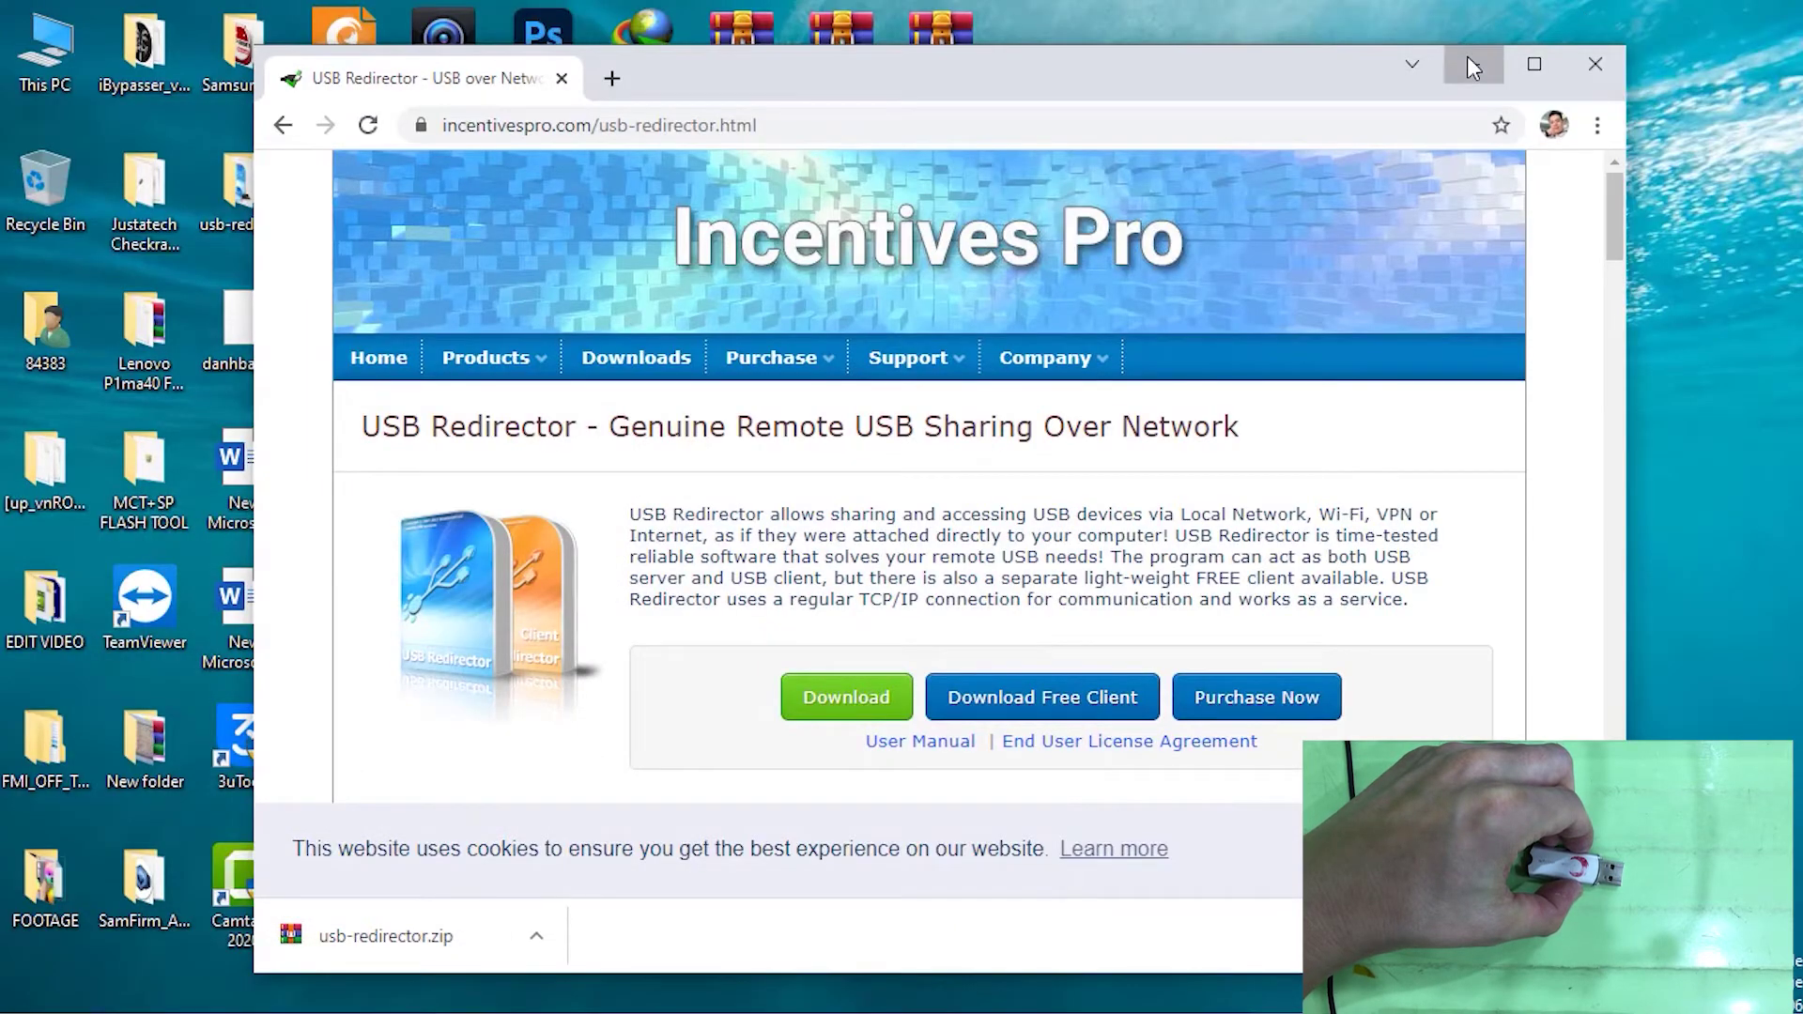
left_click(1472, 66)
right_click(1426, 300)
left_click(1518, 415)
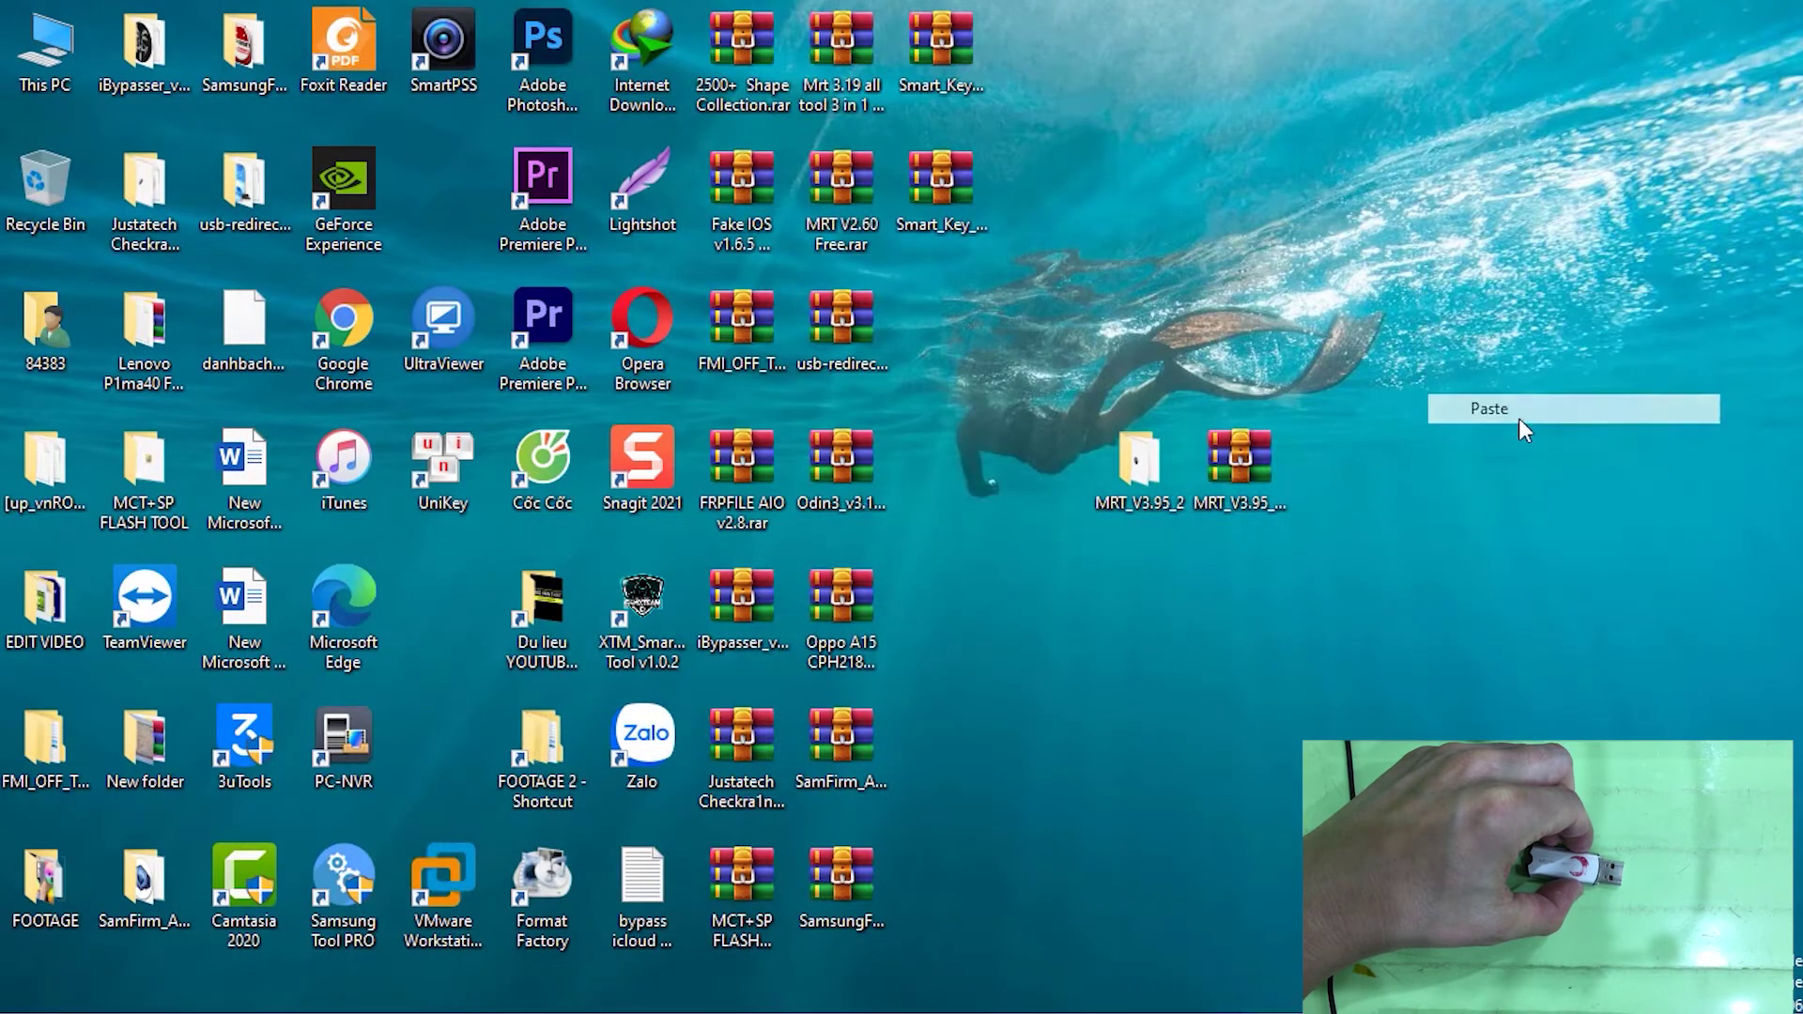
left_click(796, 353)
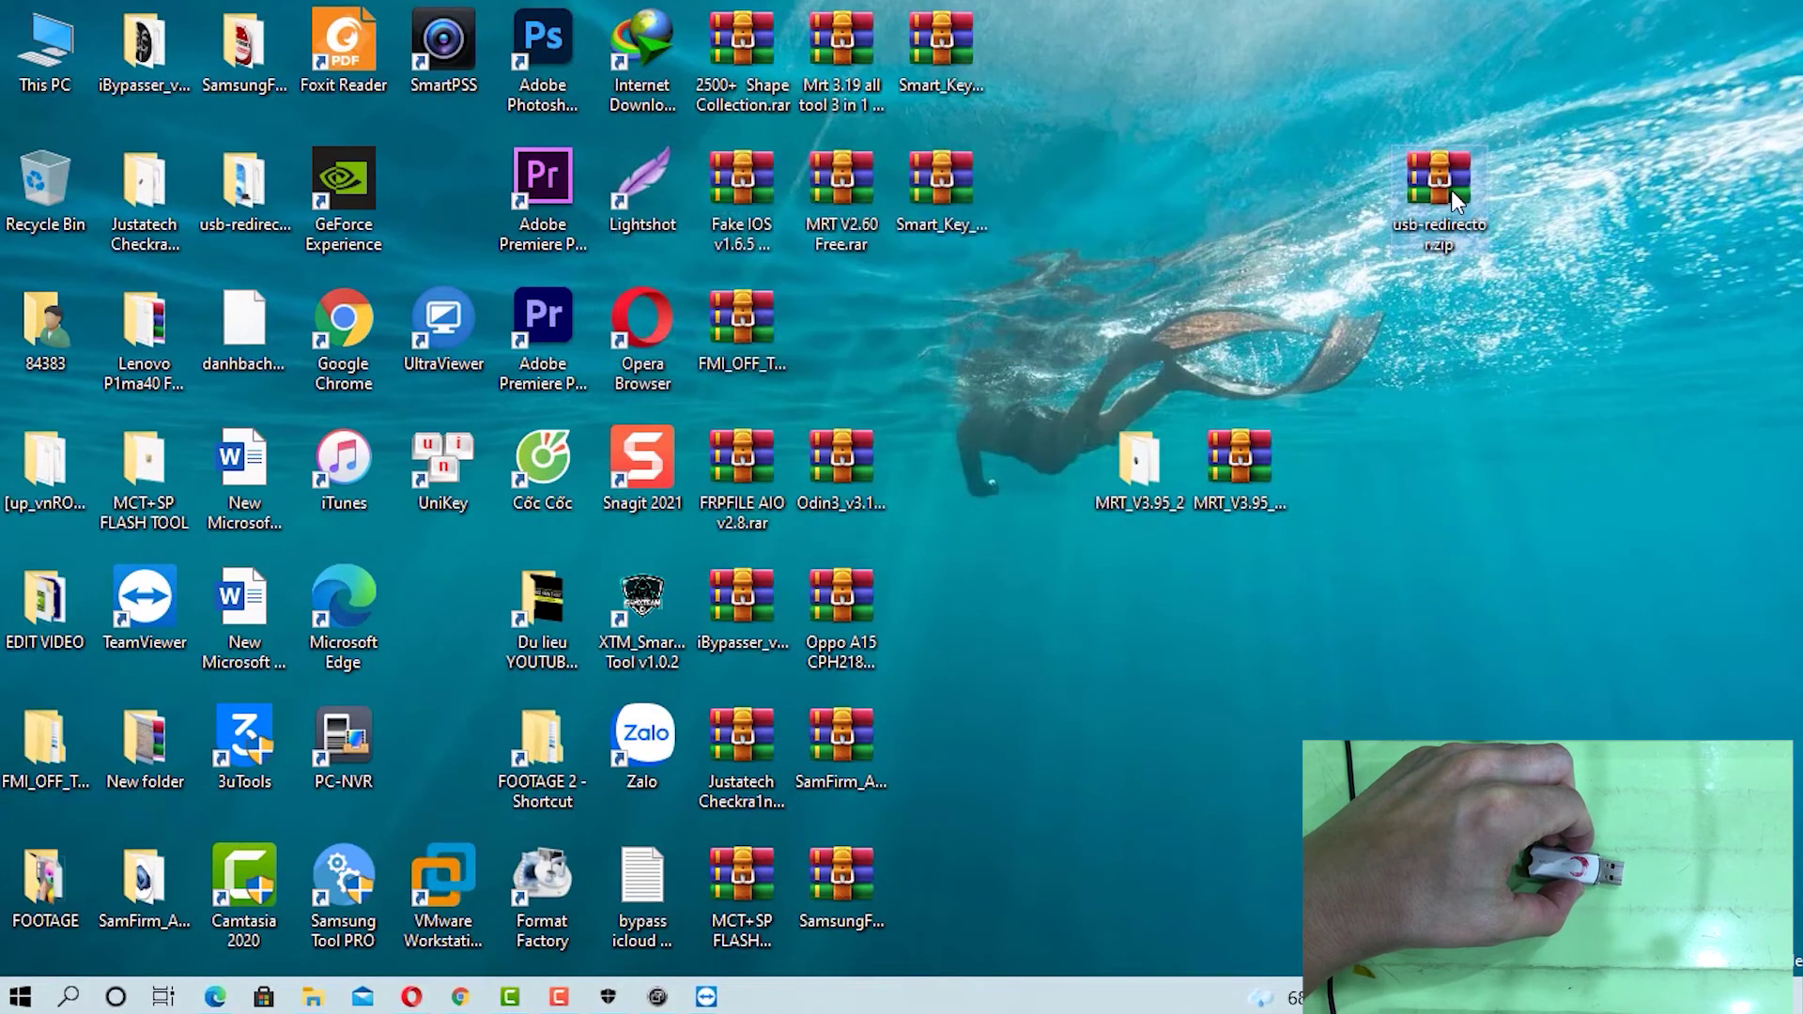
Extract the zip to a usb-redirector folder, overwriting all files, and place the folder upper right
right_click(1437, 183)
right_click(1422, 169)
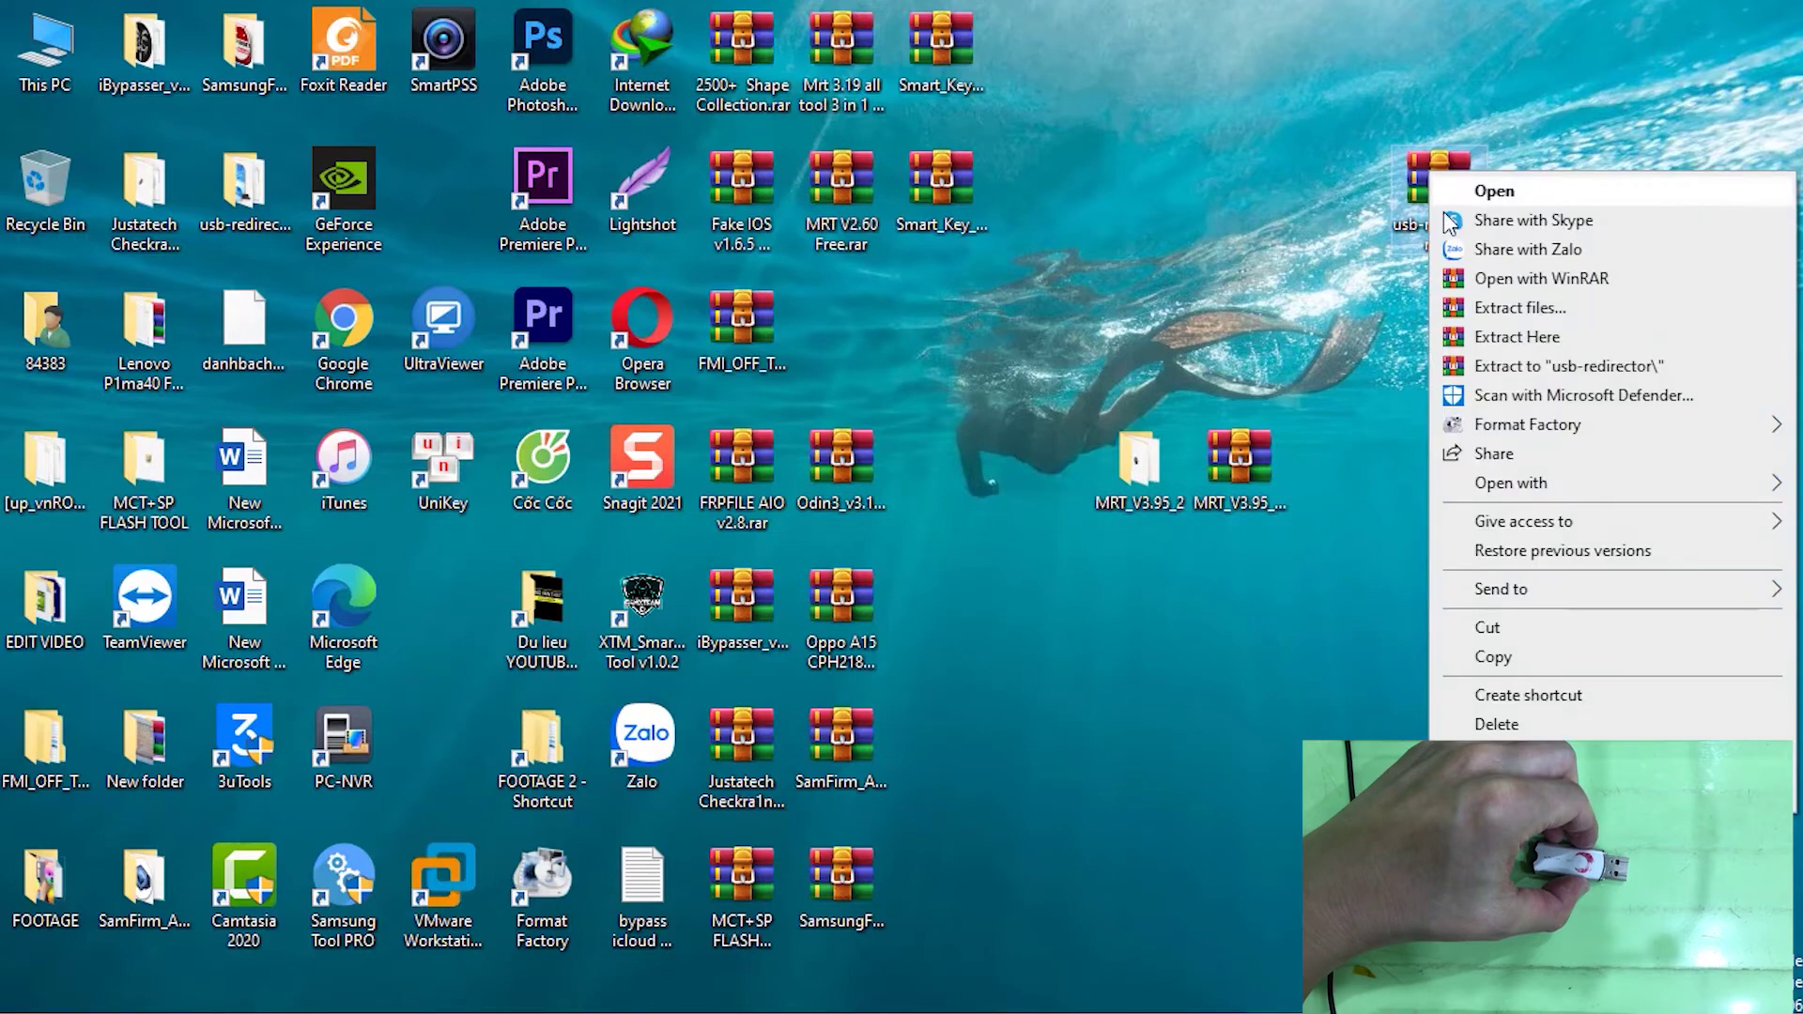
left_click(1542, 366)
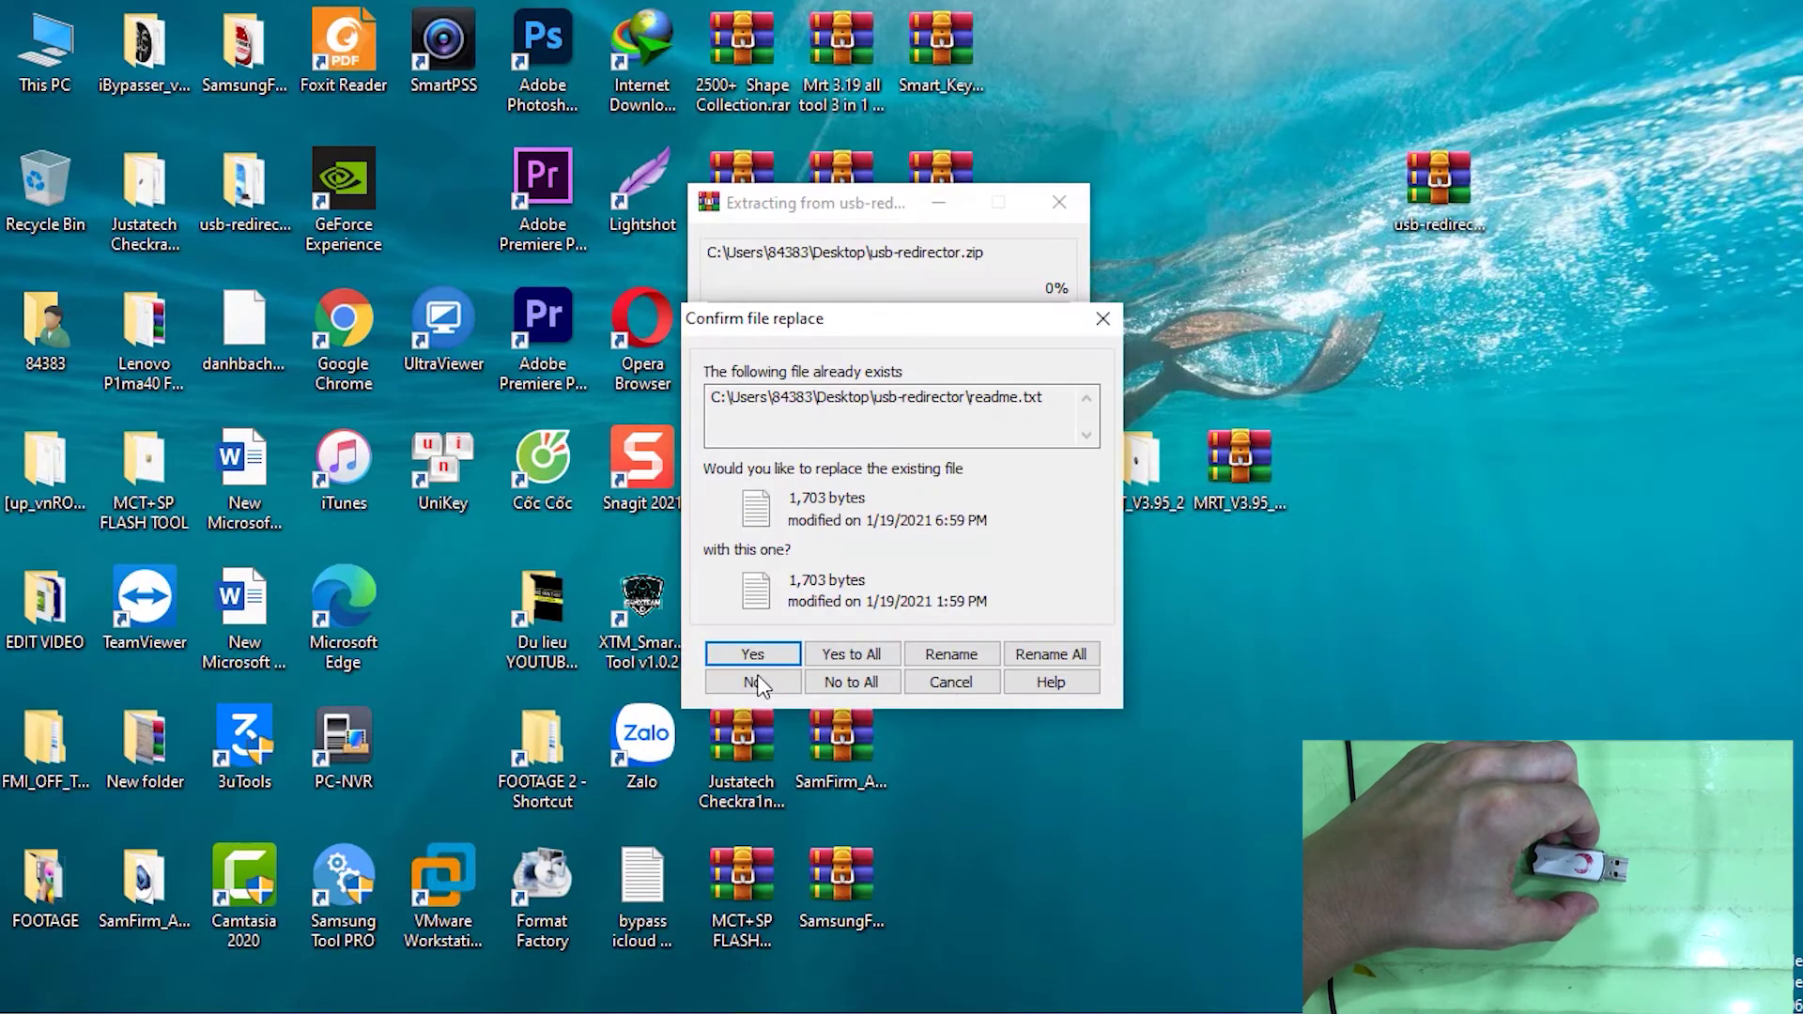
left_click(827, 655)
left_click_drag(244, 188, 1249, 202)
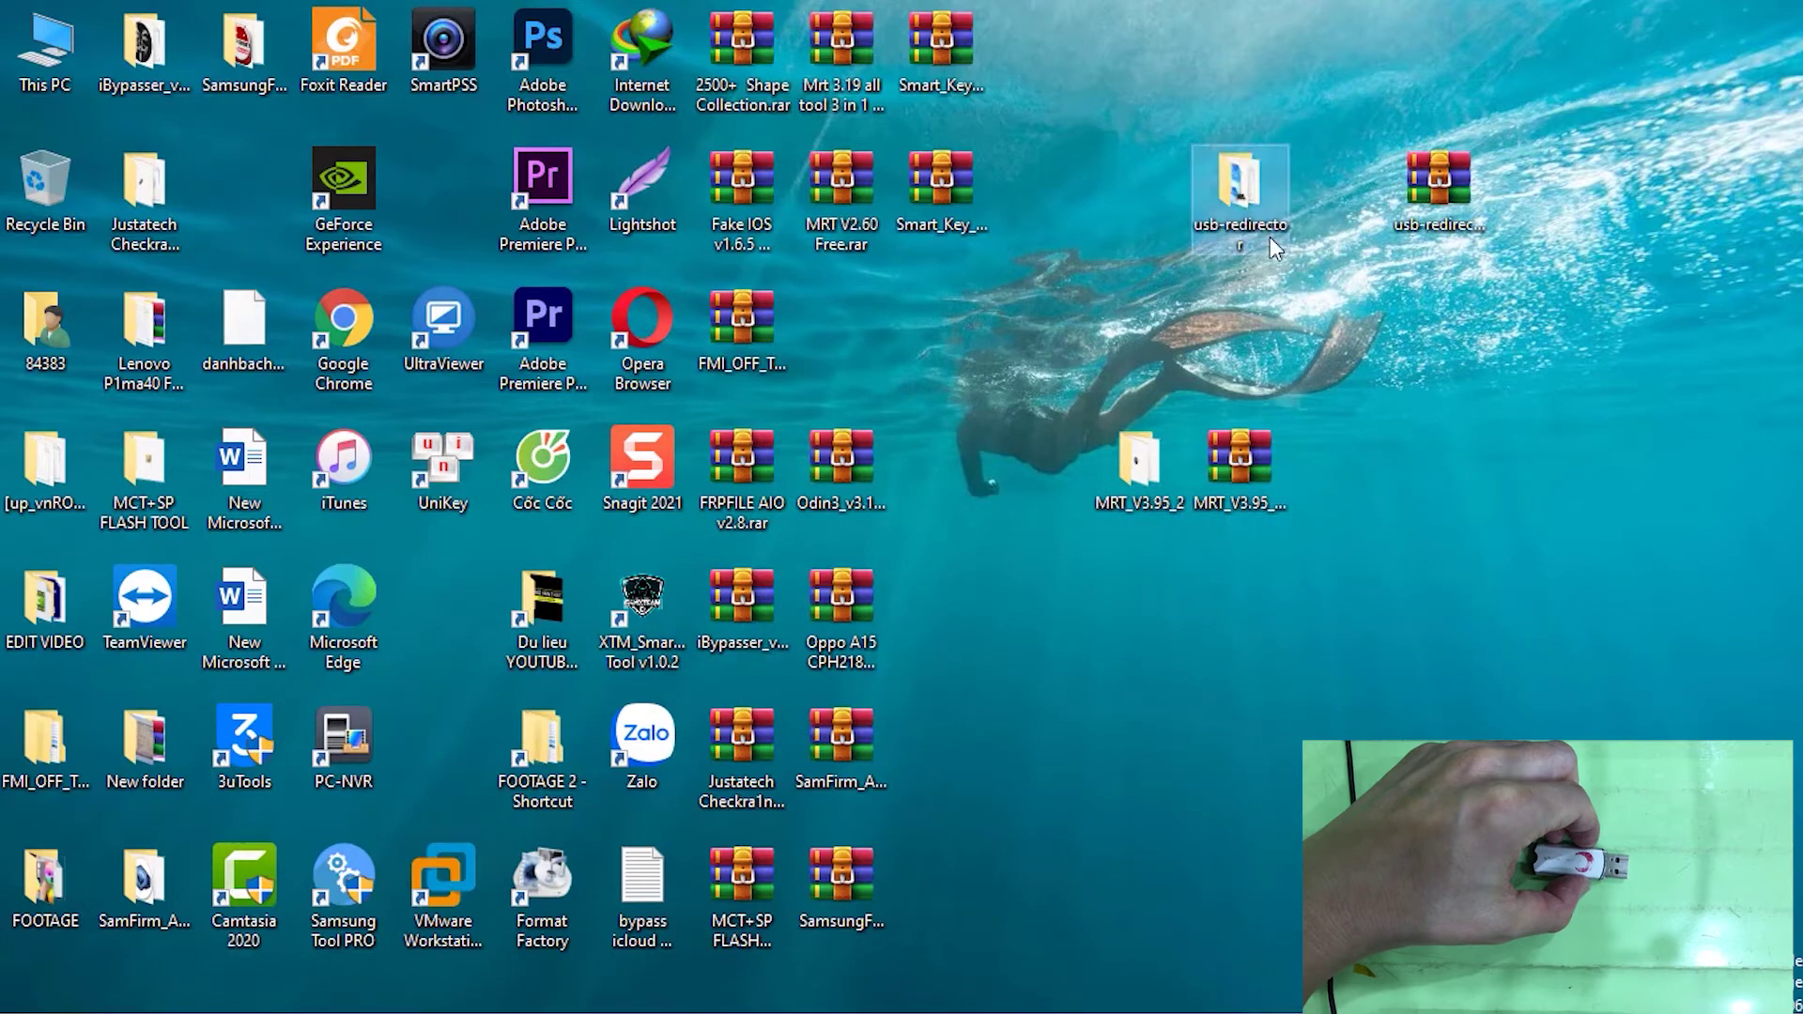
Run usbredirector-setup.exe, accept the licence, keep C:\Program Files\USB Redirector and defaults, install and launch
double_click(1239, 188)
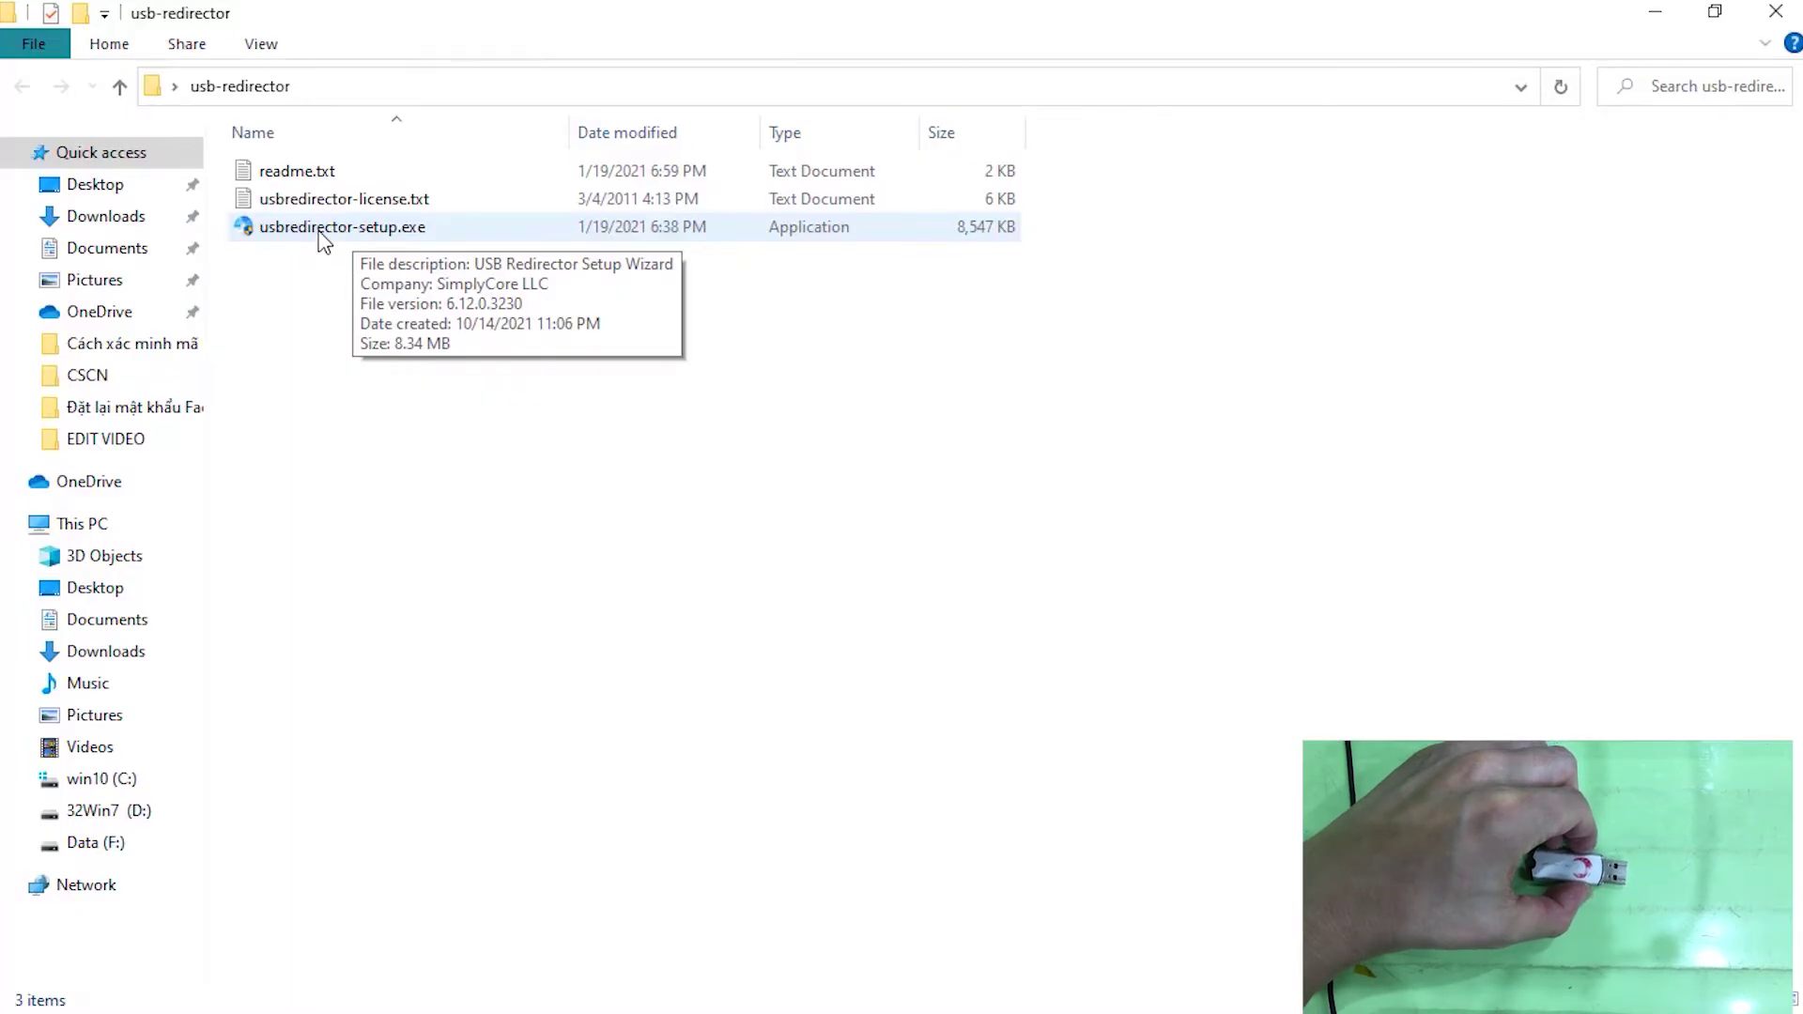
double_click(321, 234)
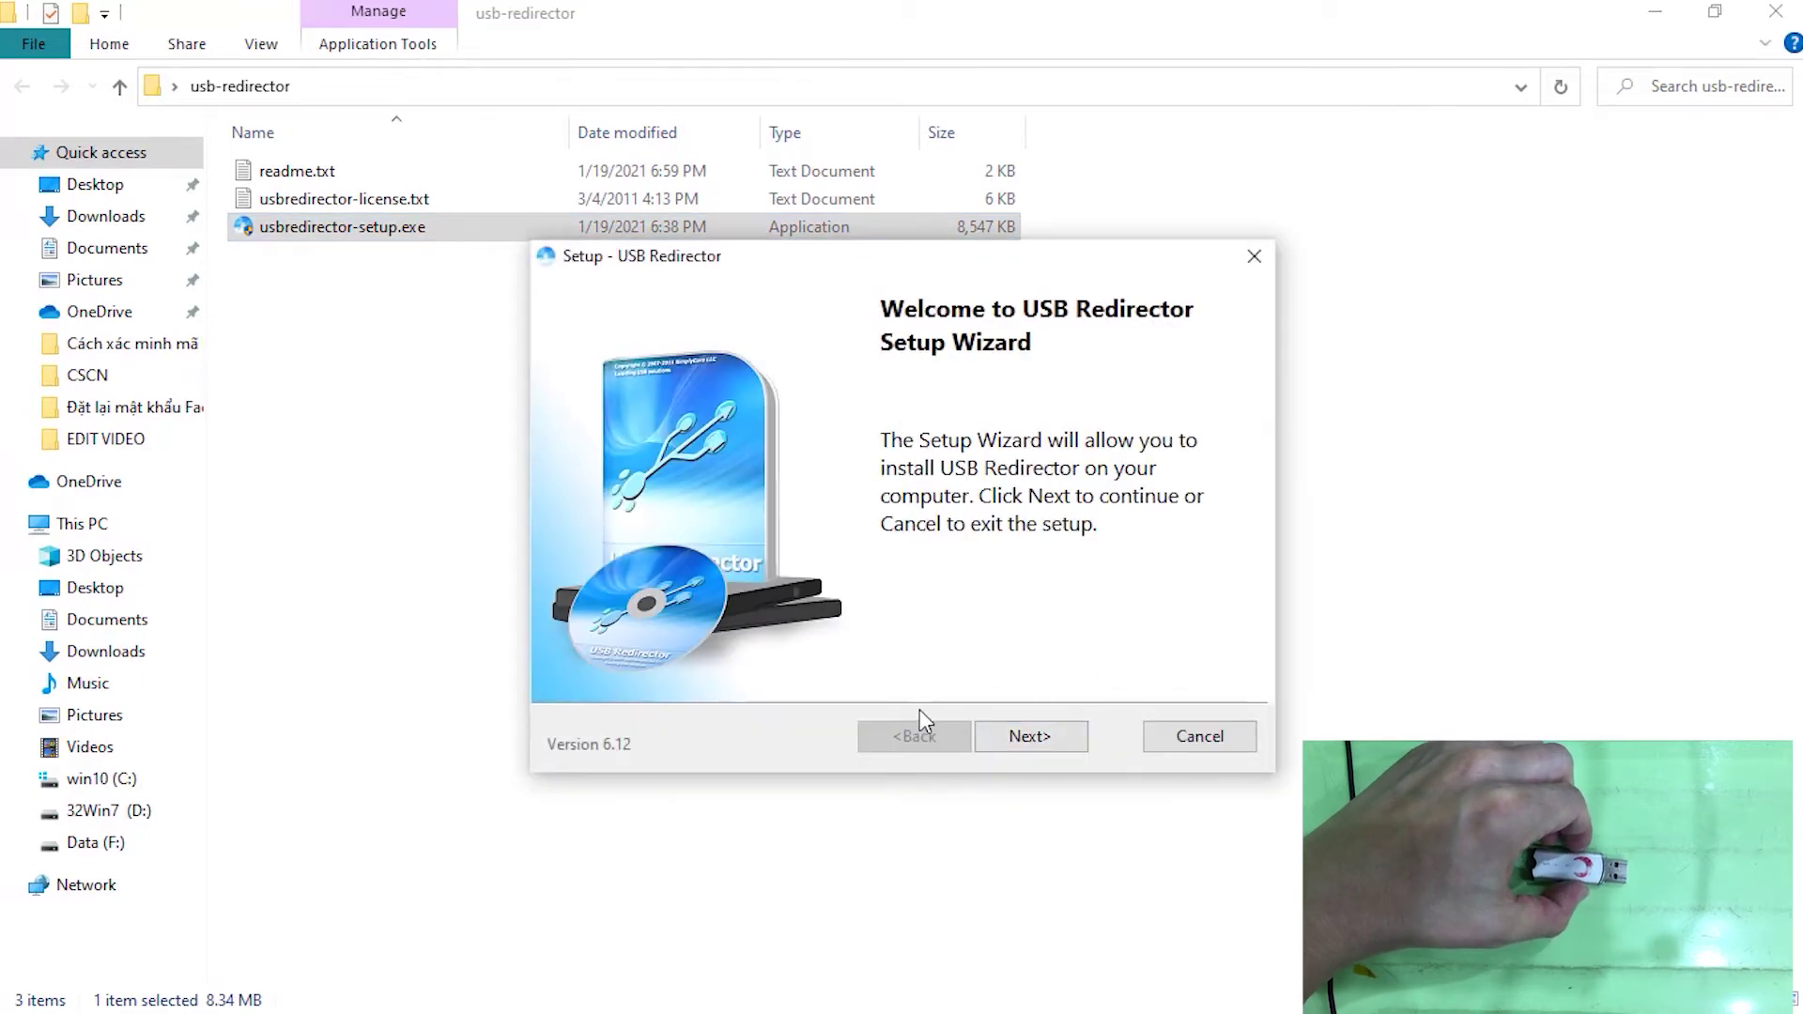
left_click(1033, 737)
left_click(602, 648)
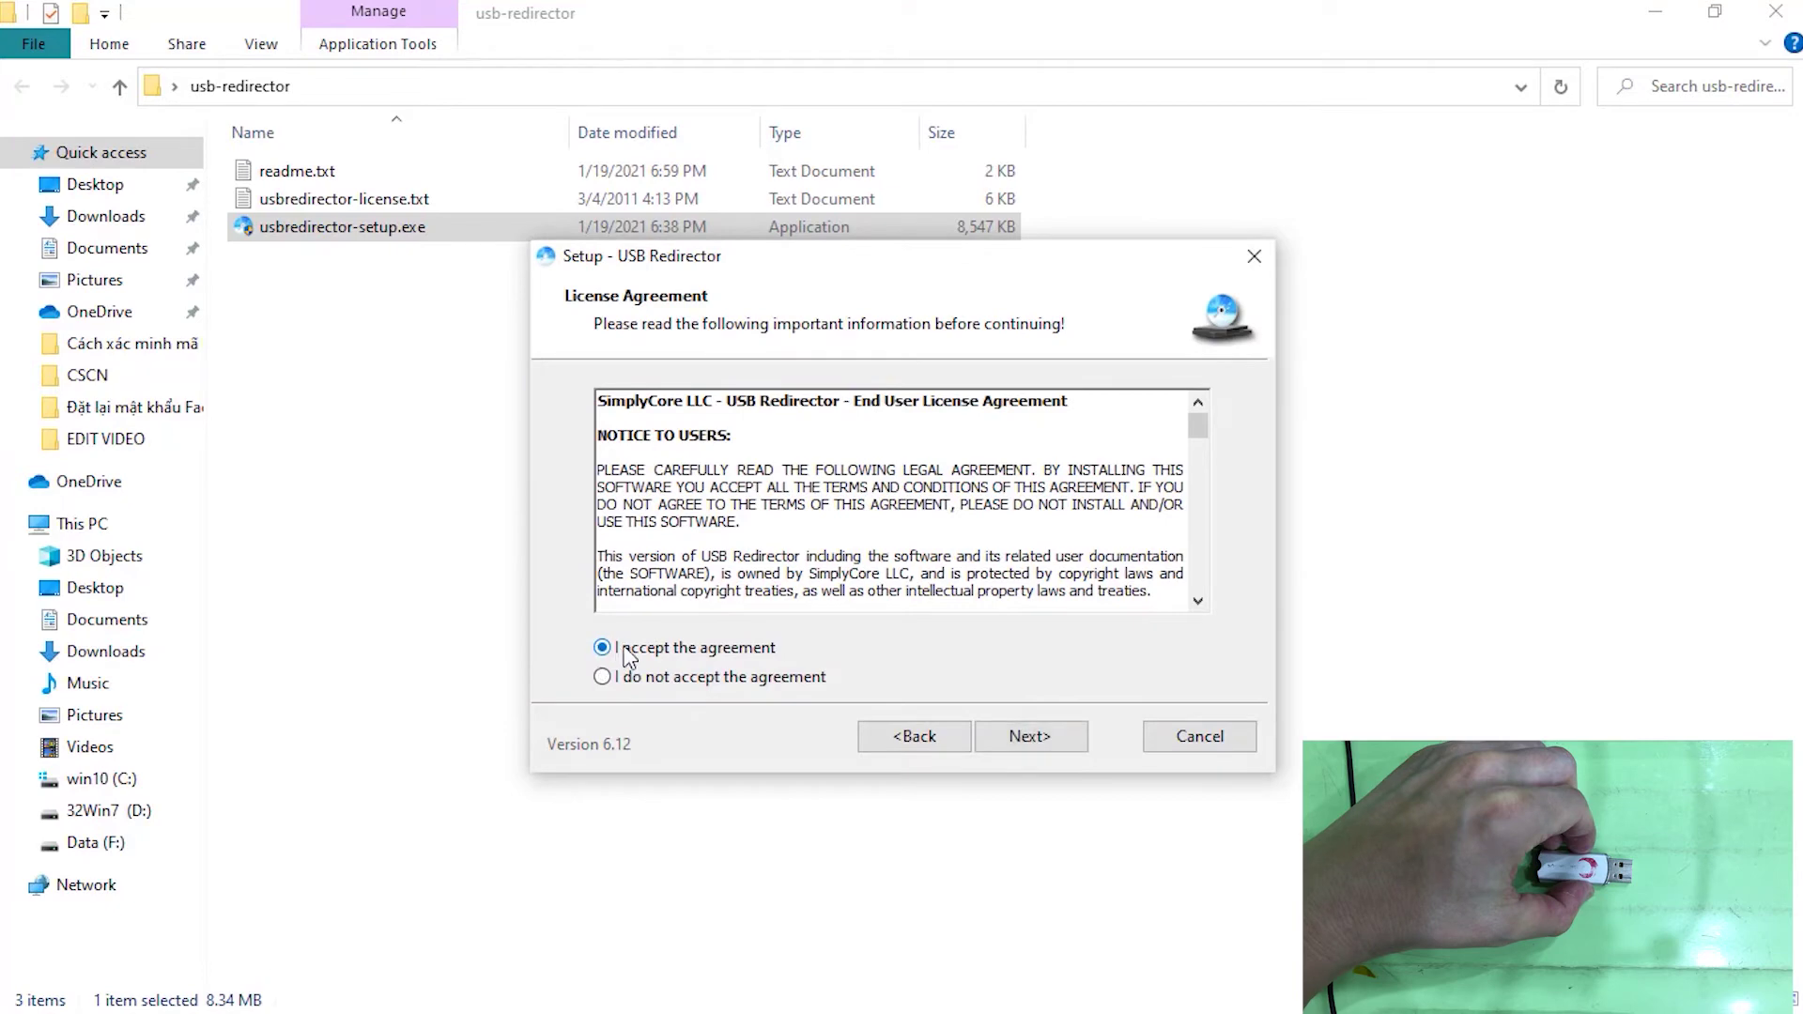
left_click(1019, 742)
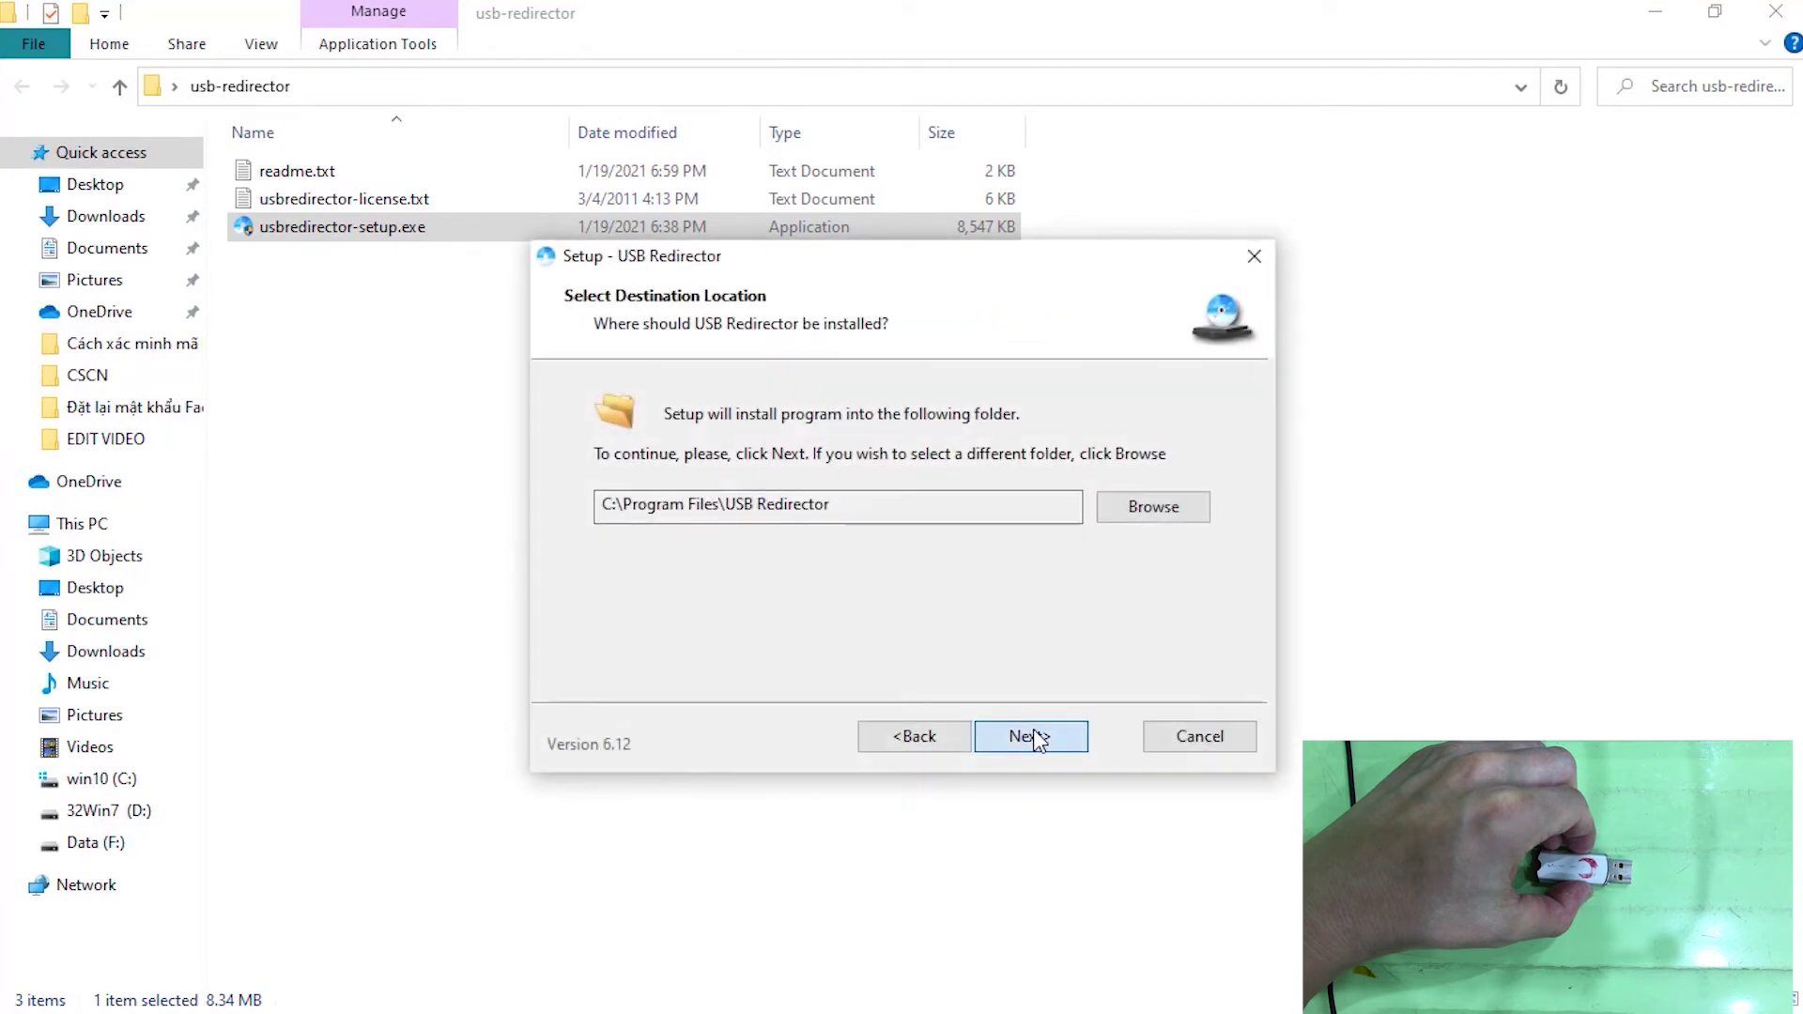
left_click(1033, 737)
left_click(1032, 740)
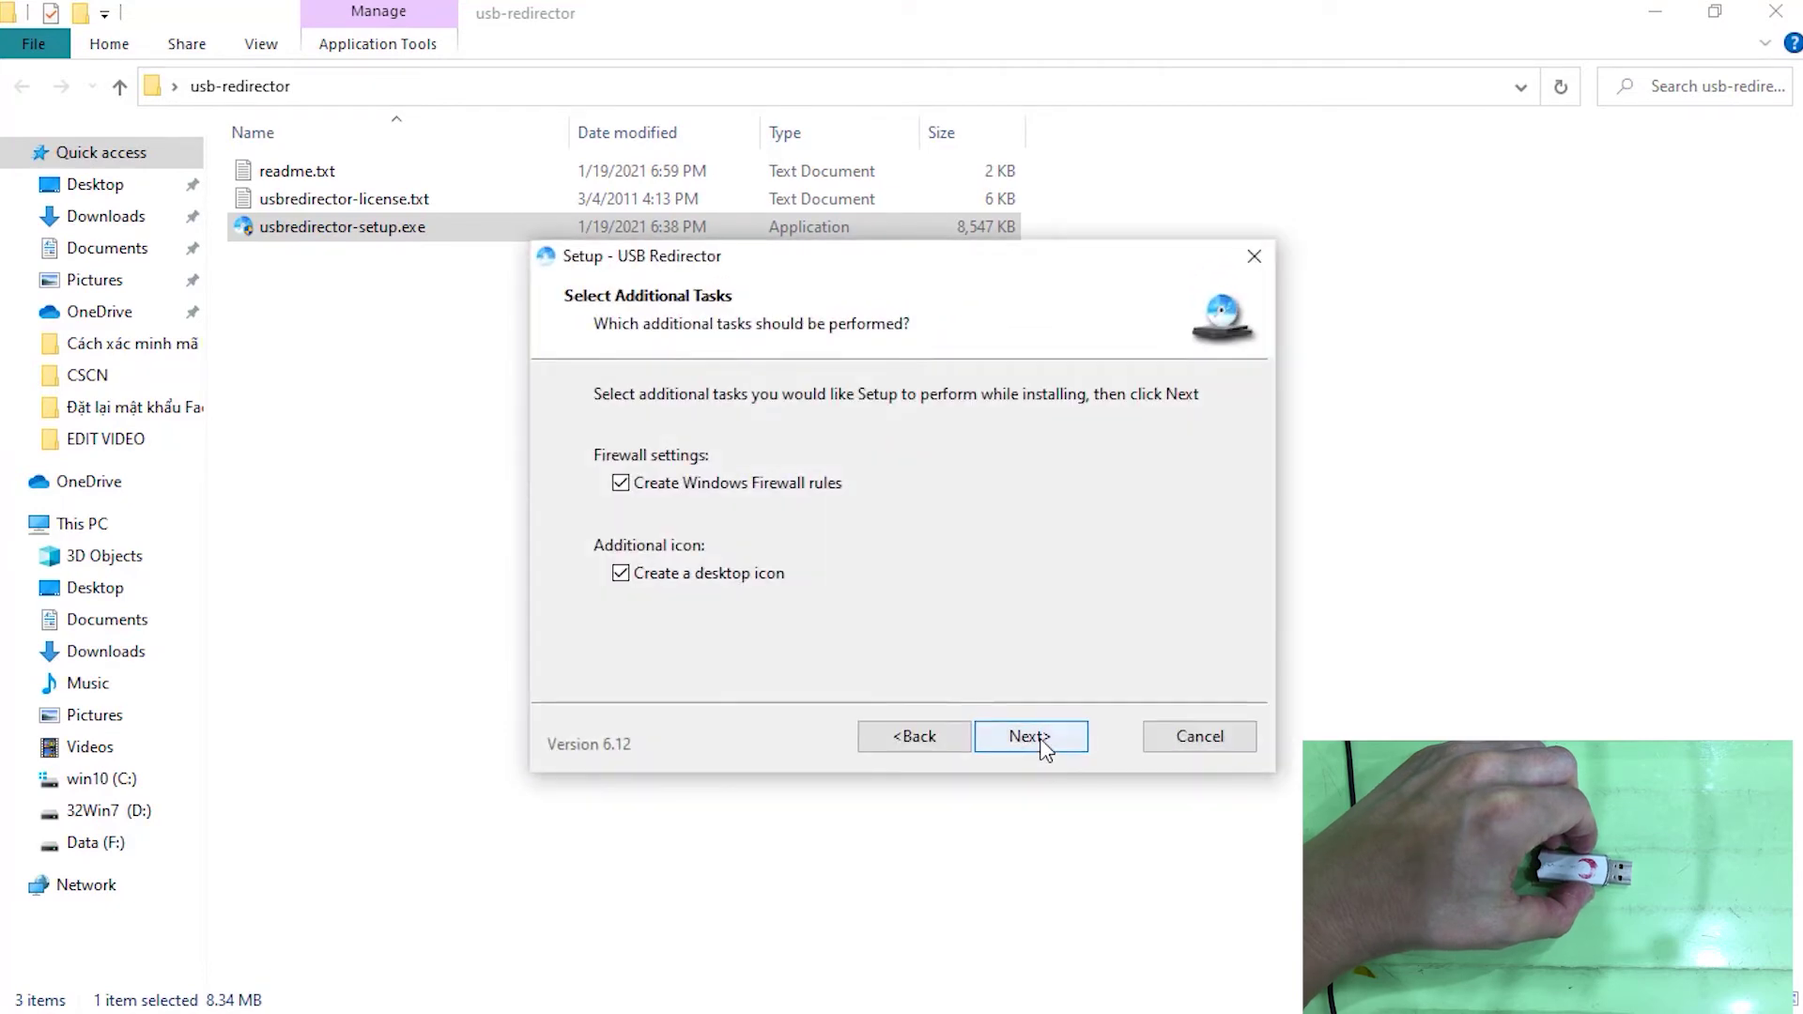
left_click(1039, 740)
left_click(1033, 737)
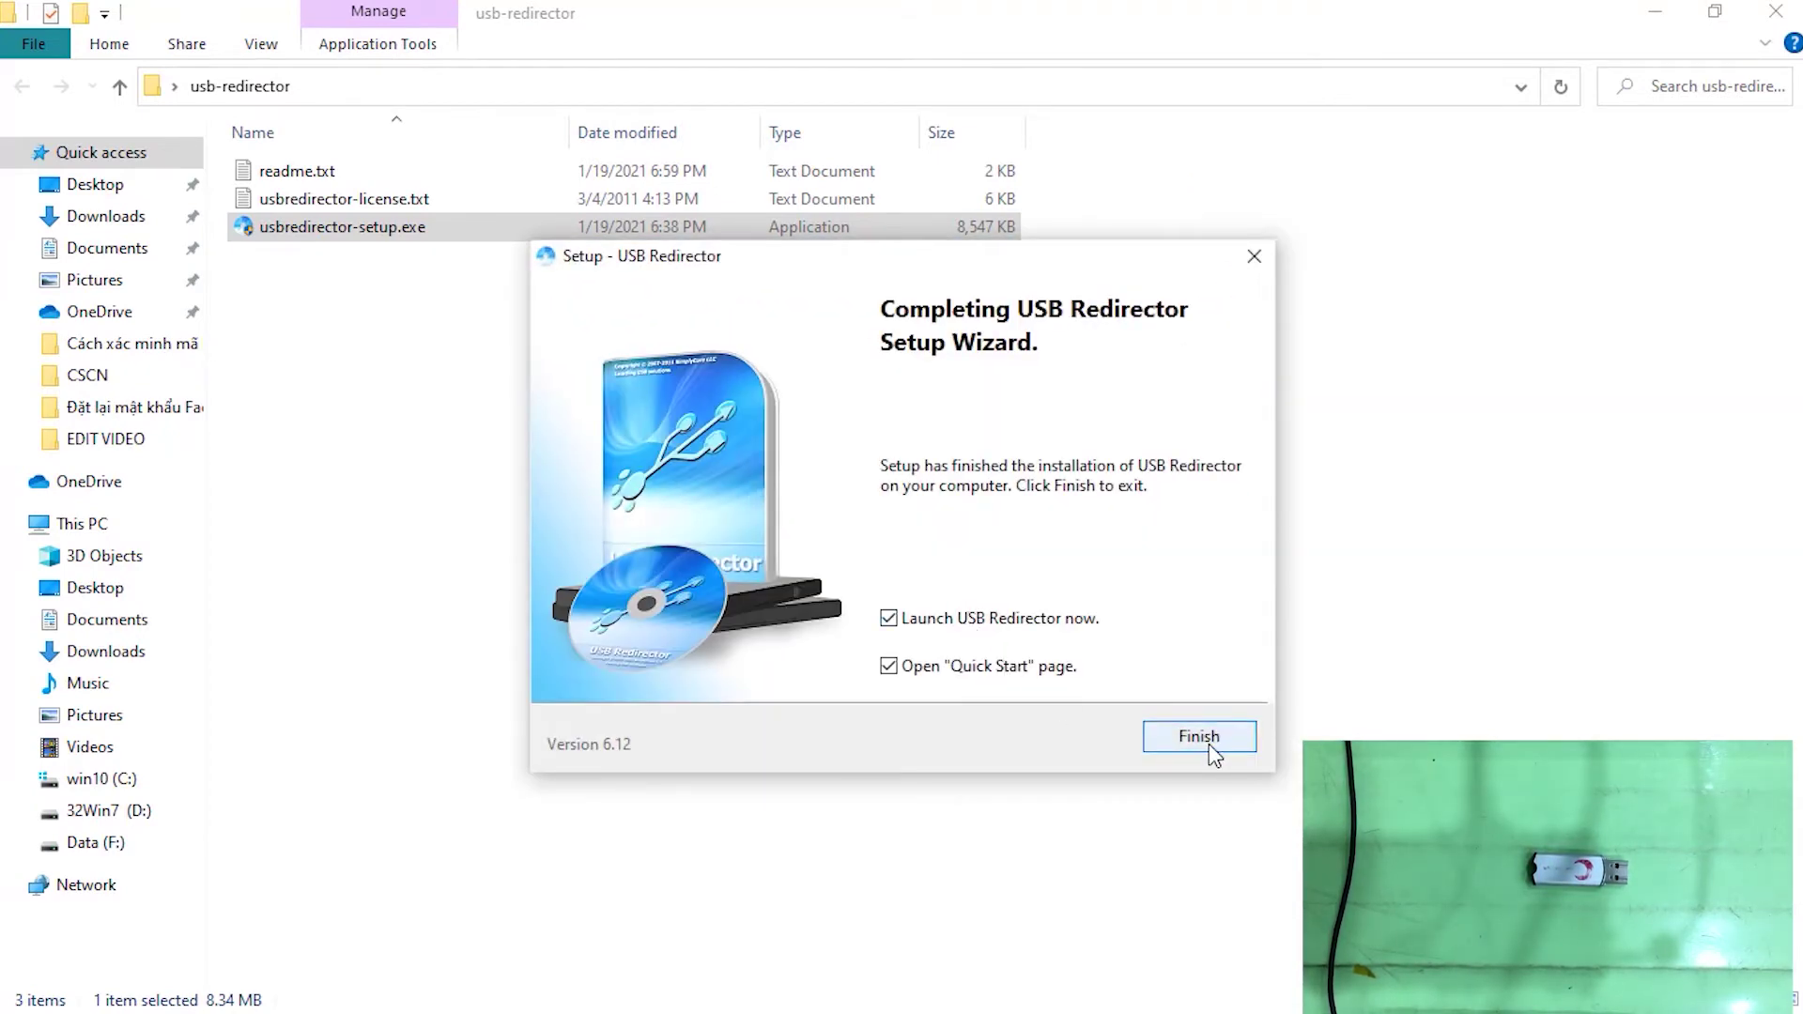
left_click(1200, 737)
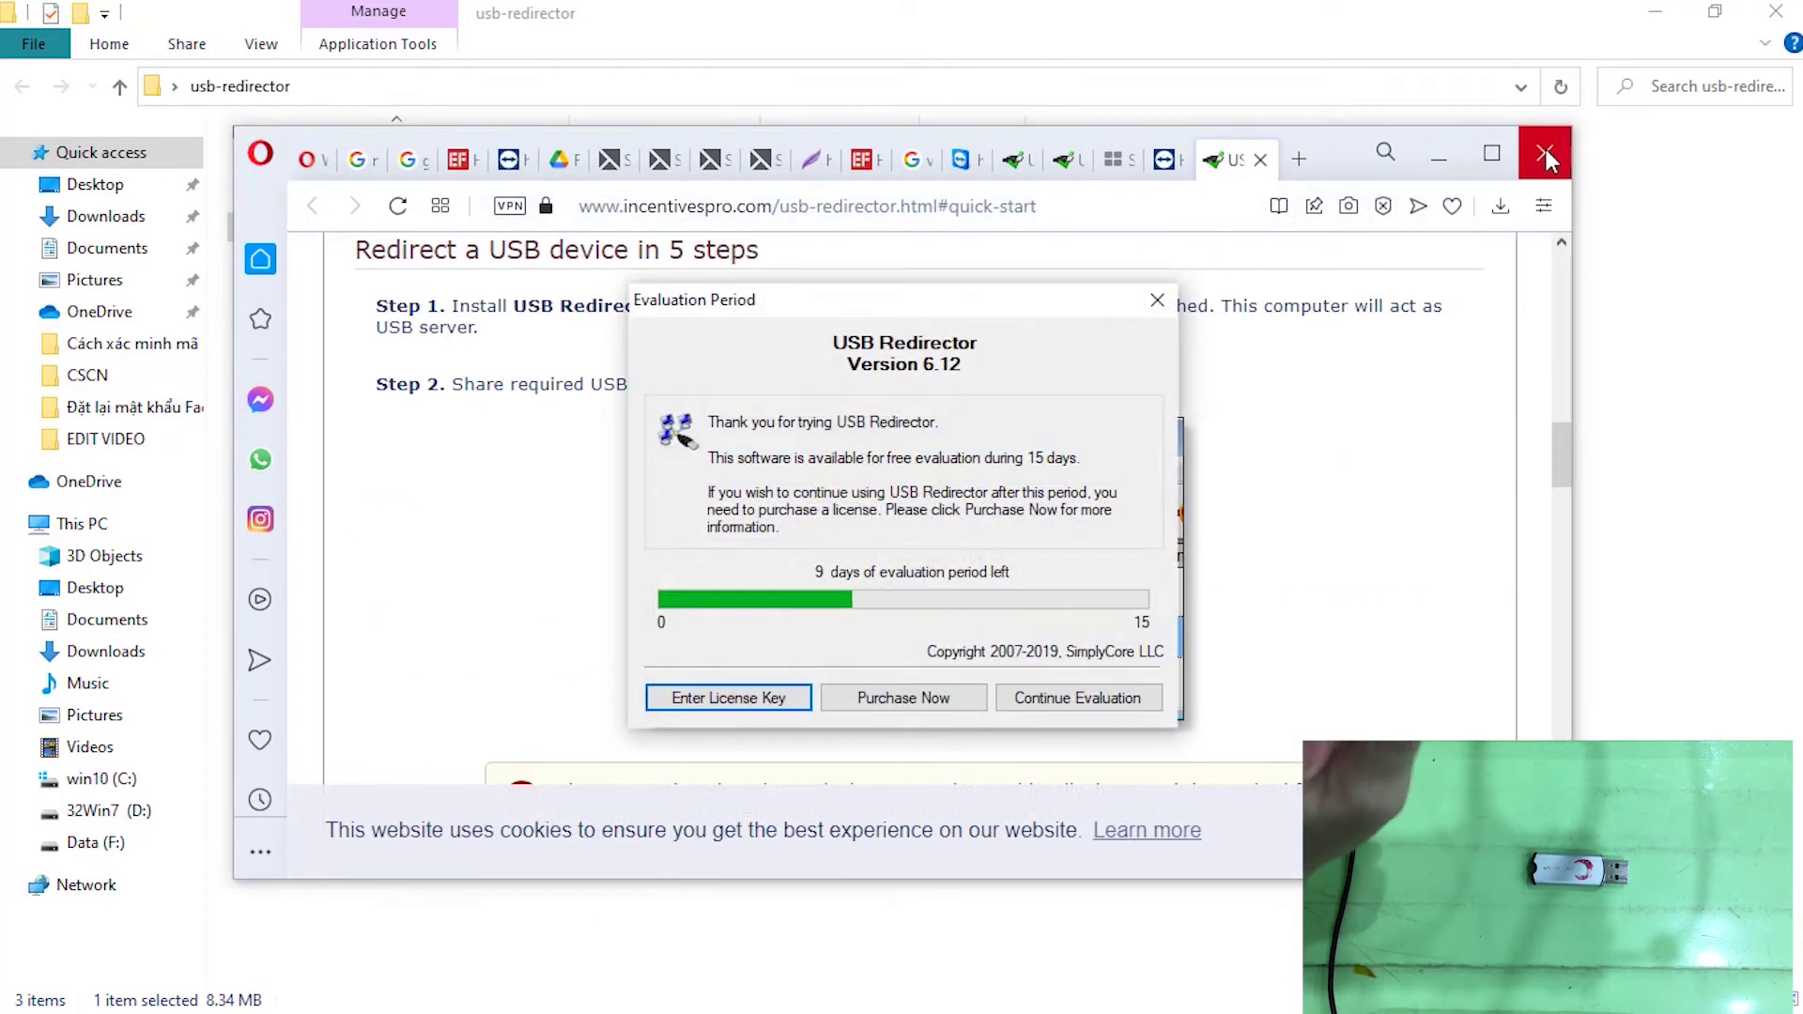
Quit the Opera quick-start browser, continue the evaluation, and switch back to the DESKTOP-RJRAQB7 session
left_click(1546, 155)
left_click(1546, 149)
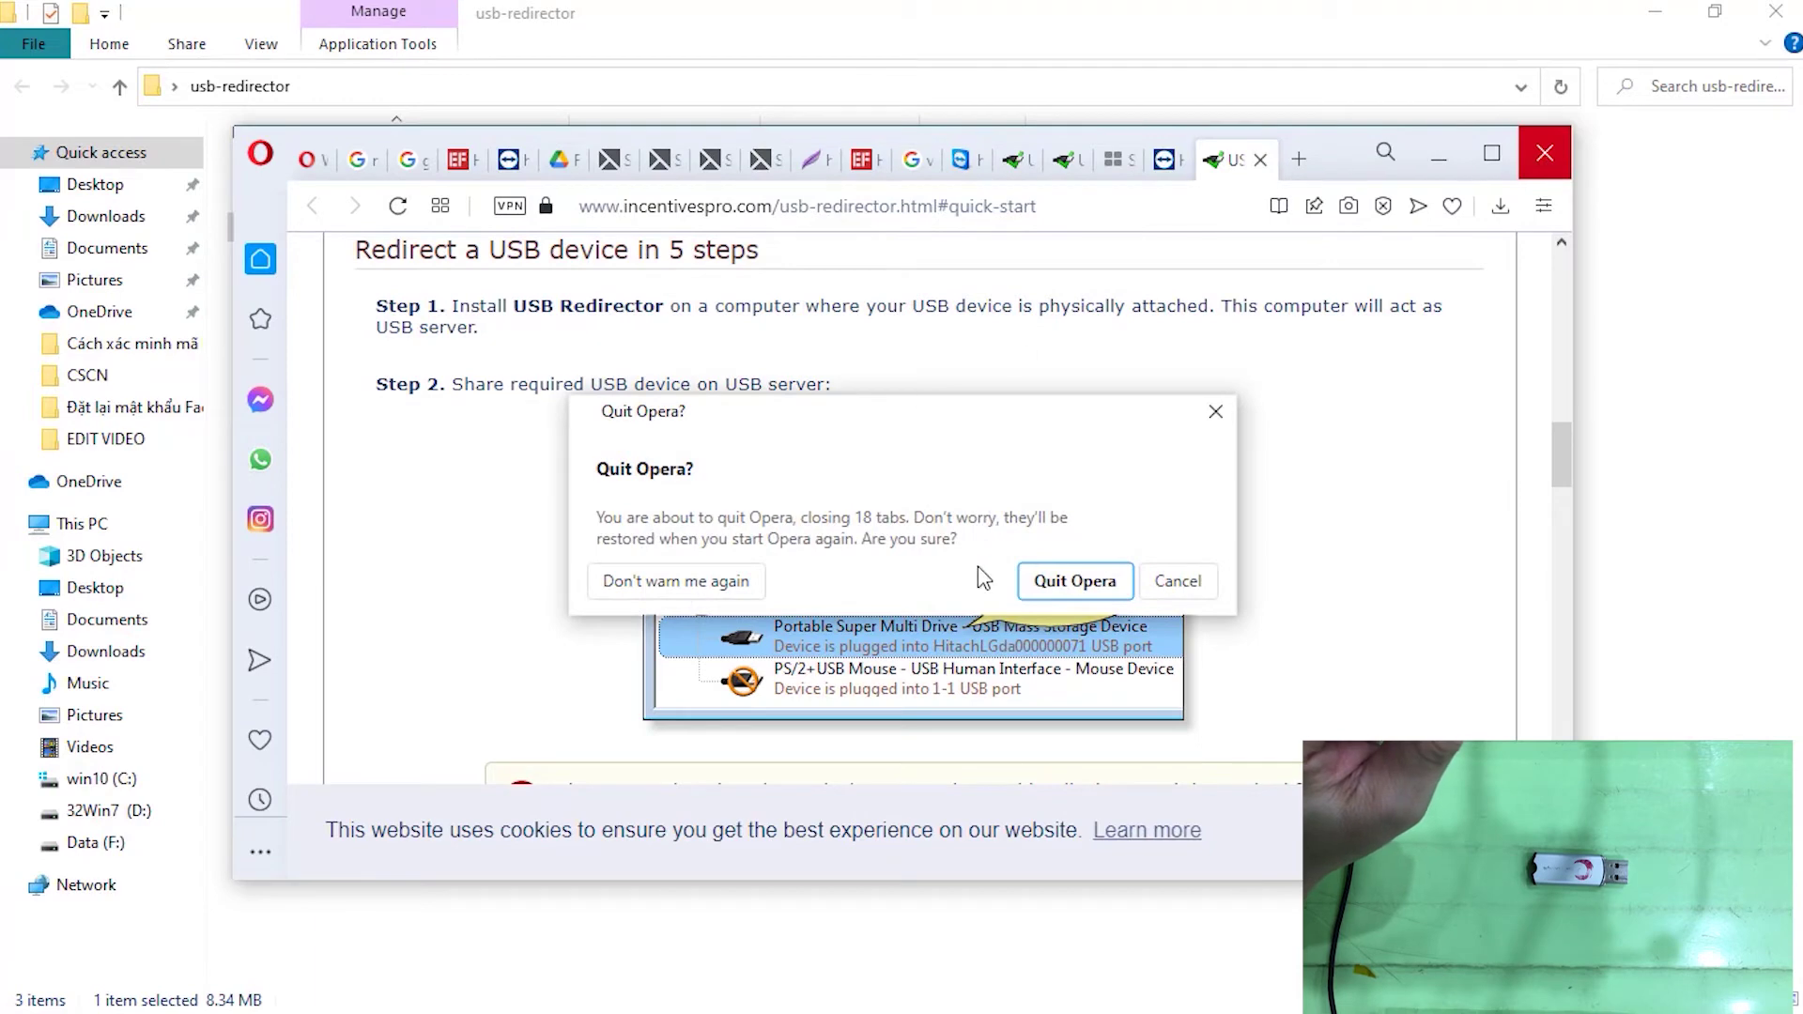
left_click(1073, 582)
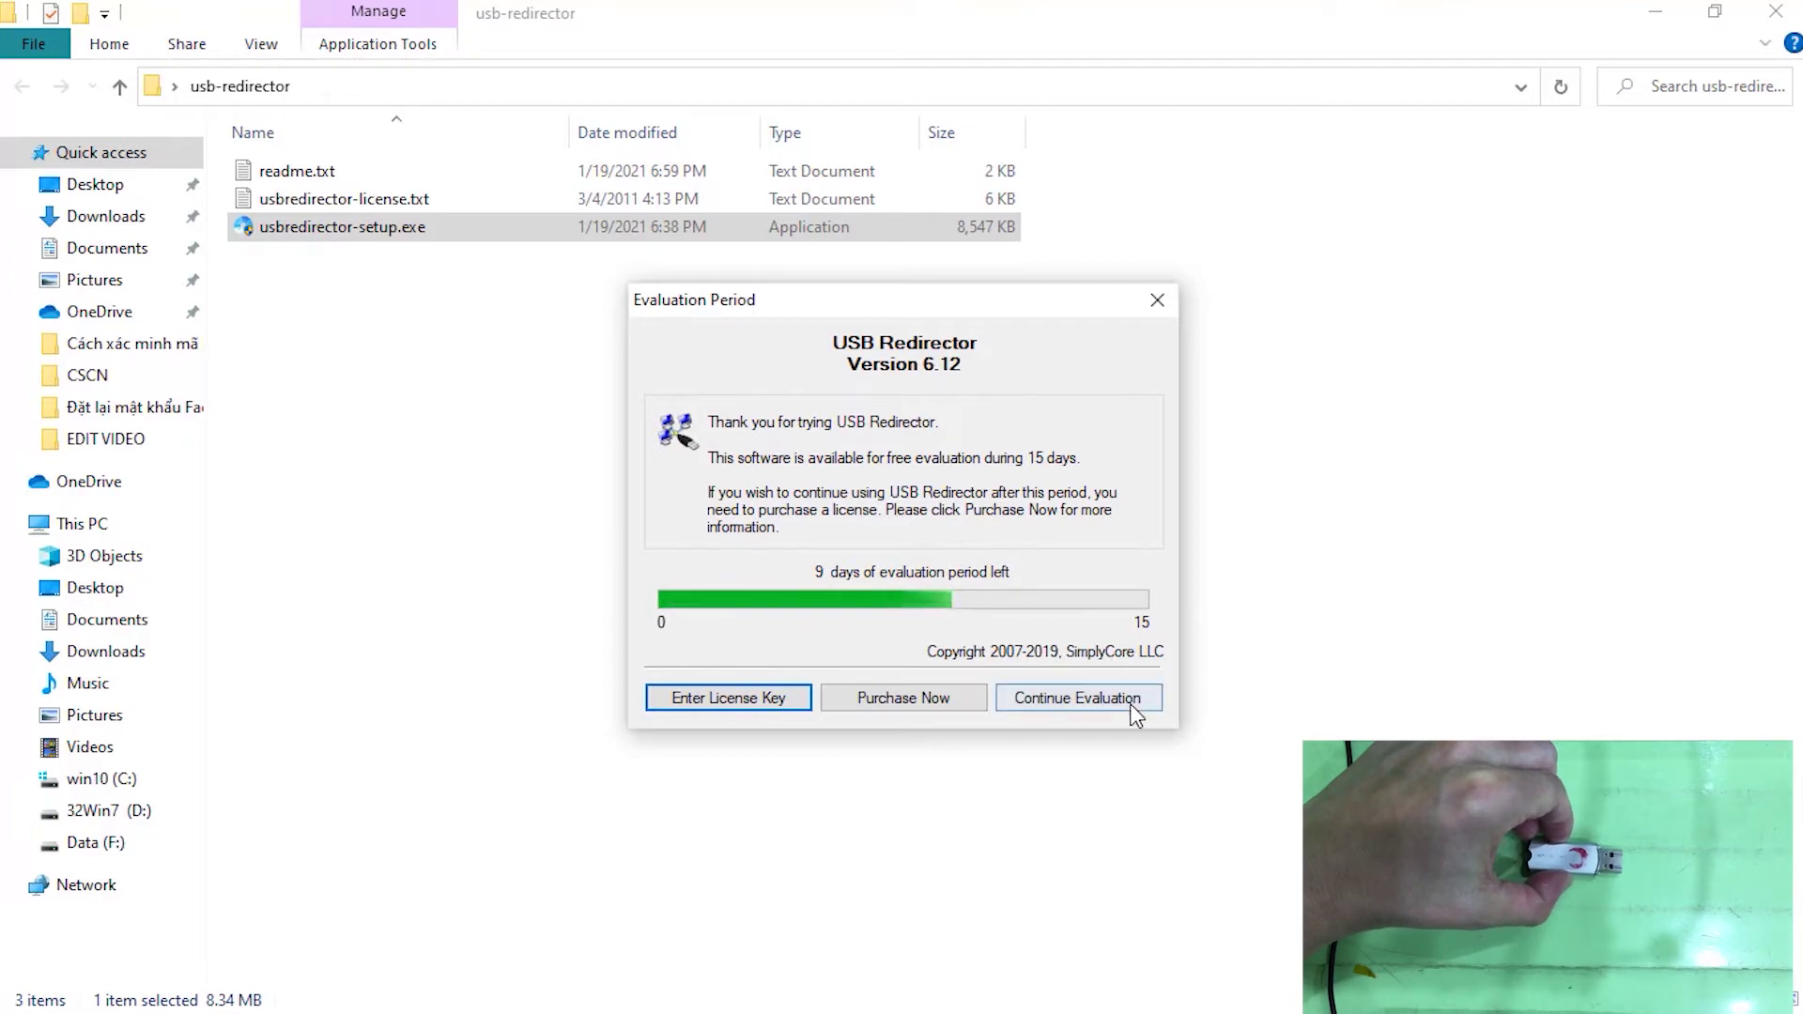
left_click(1061, 702)
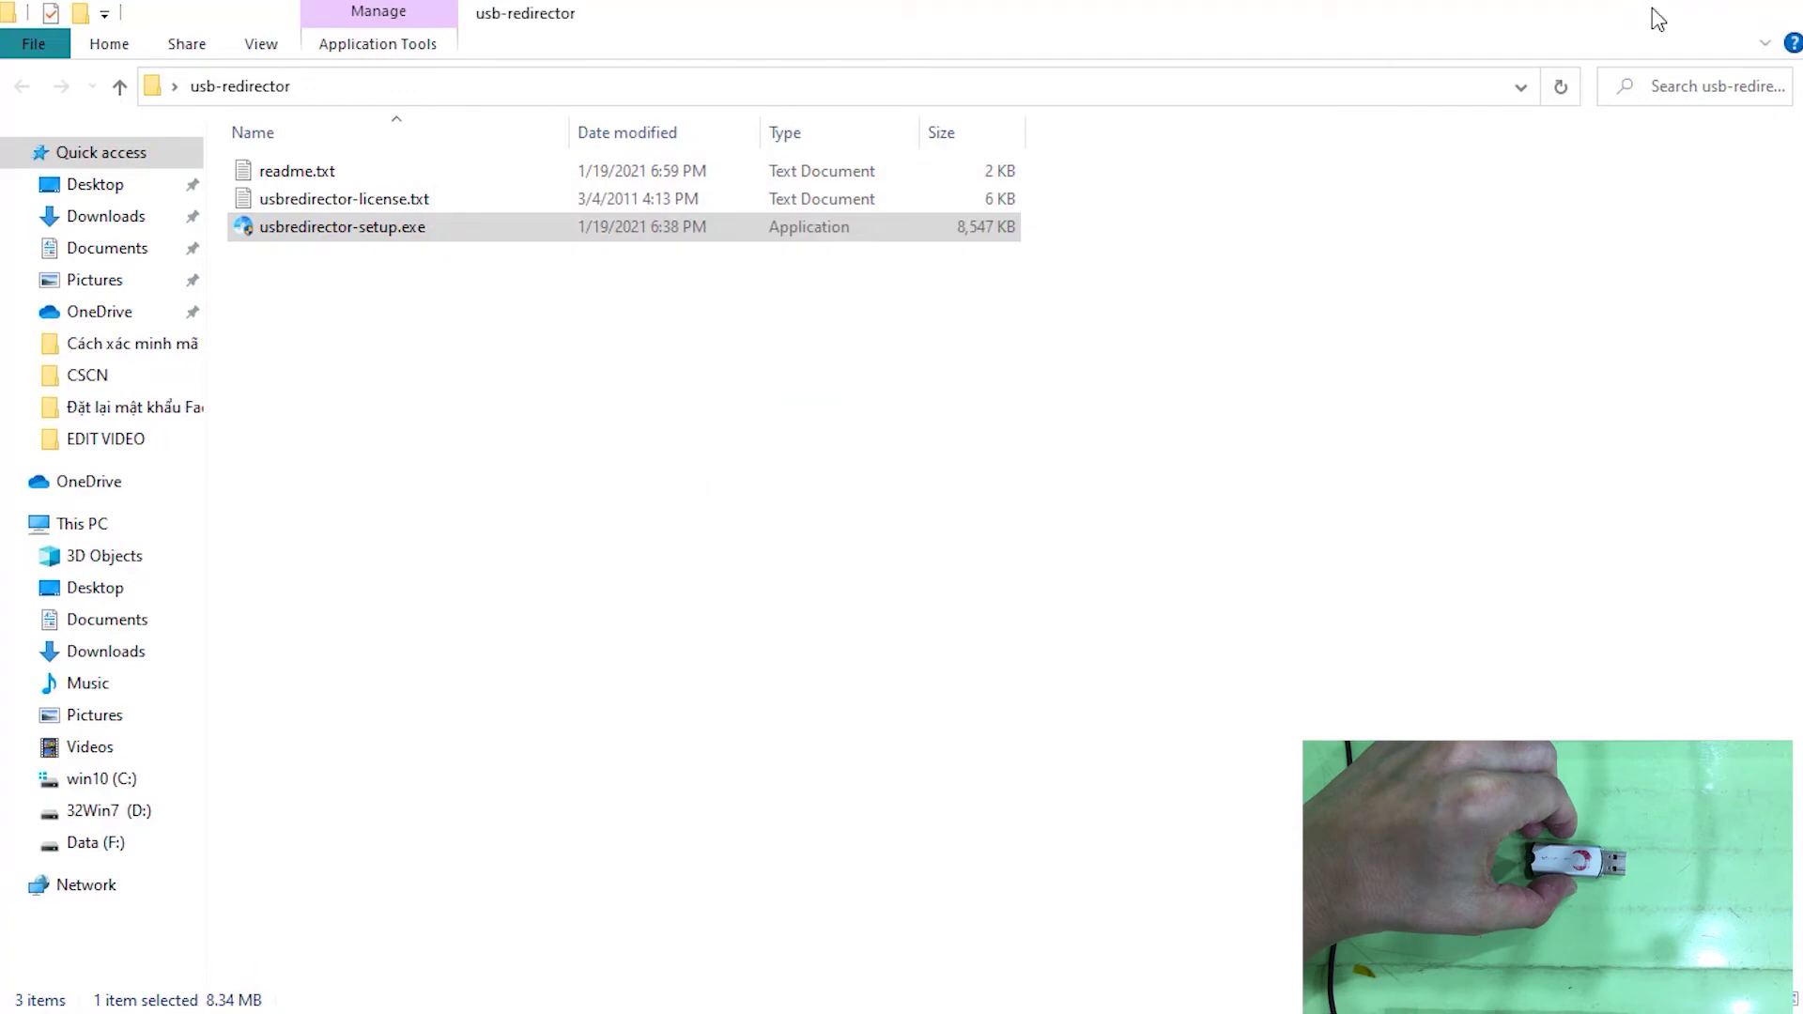
left_click(1657, 18)
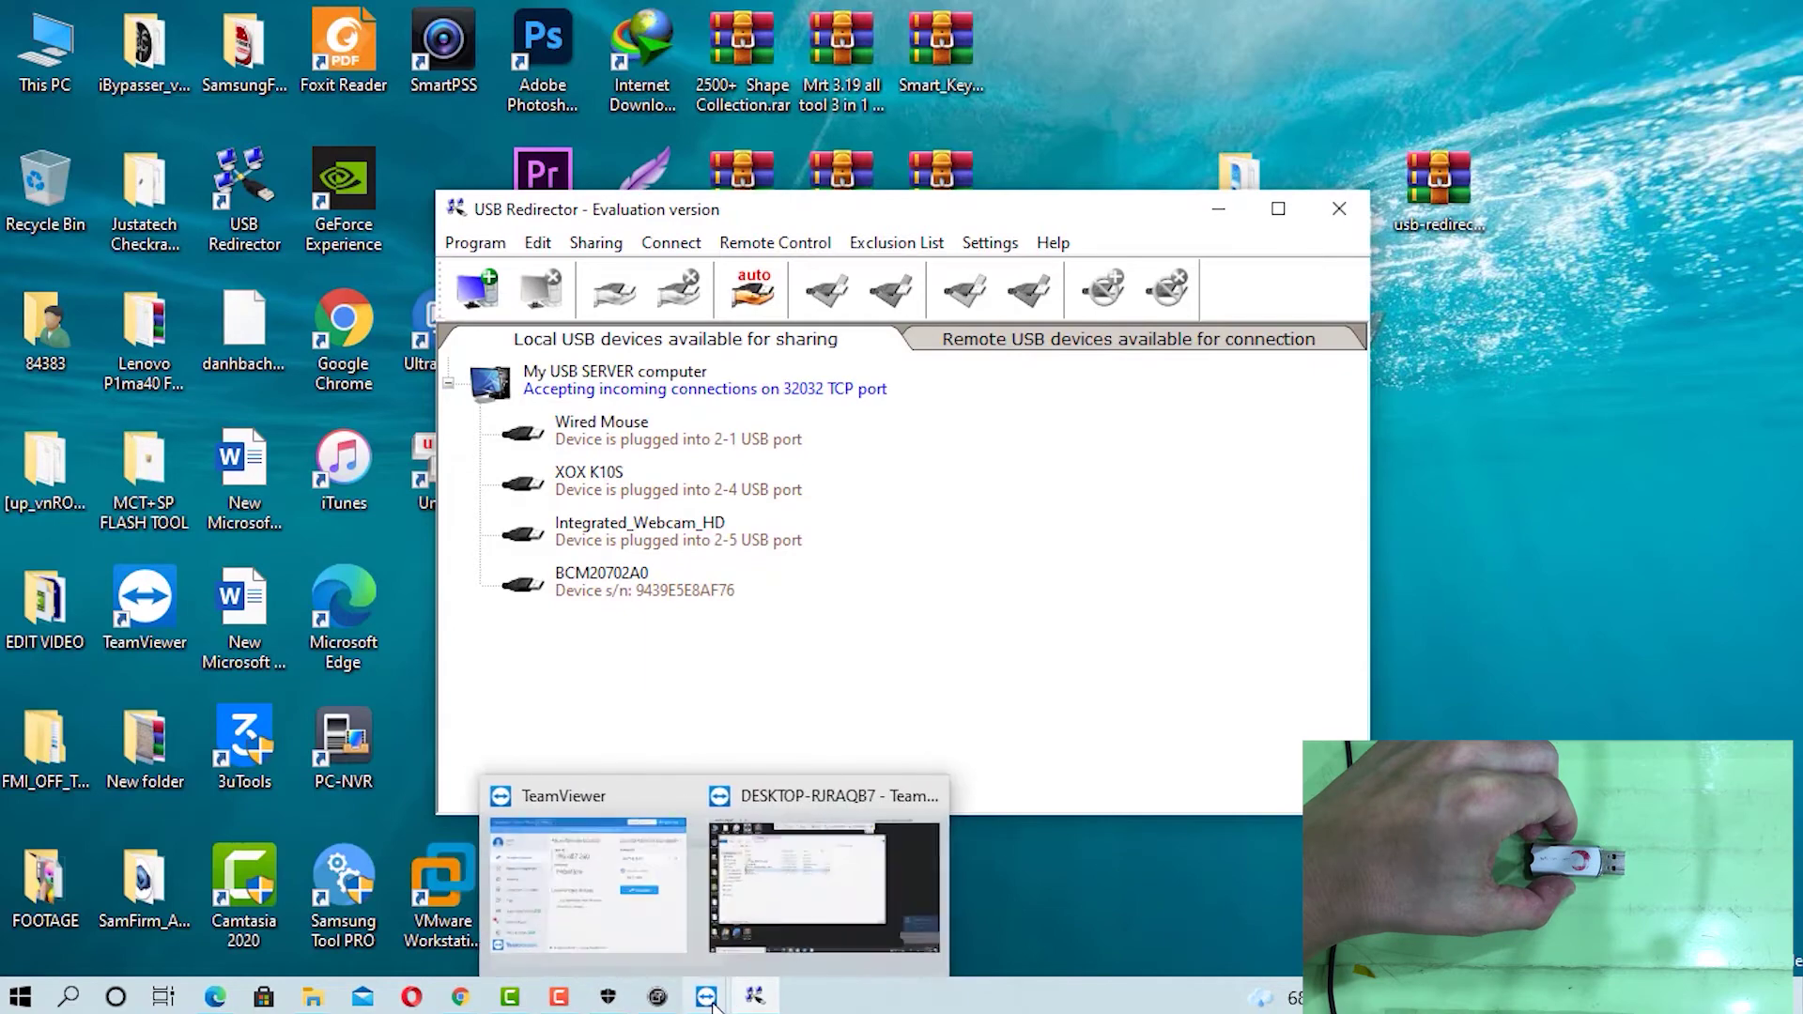
left_click(798, 906)
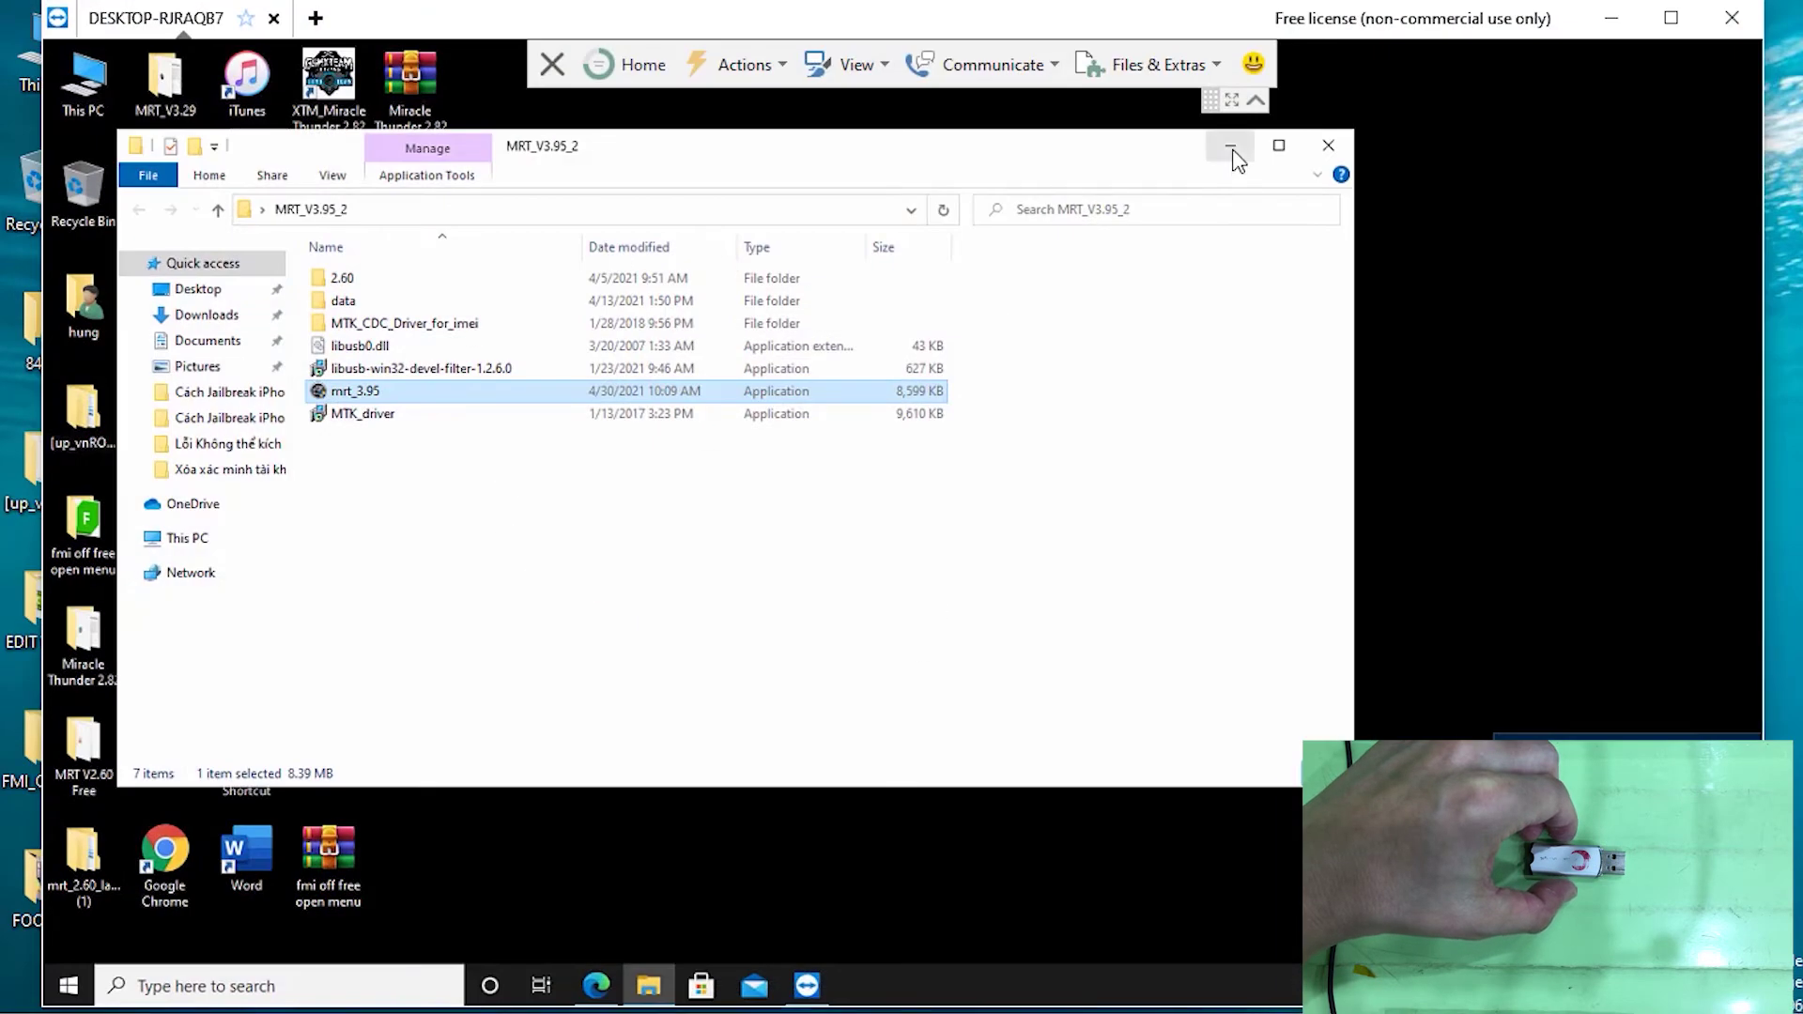
Launch Chrome on the remote computer and search for 'usb redirector'
left_click(1230, 145)
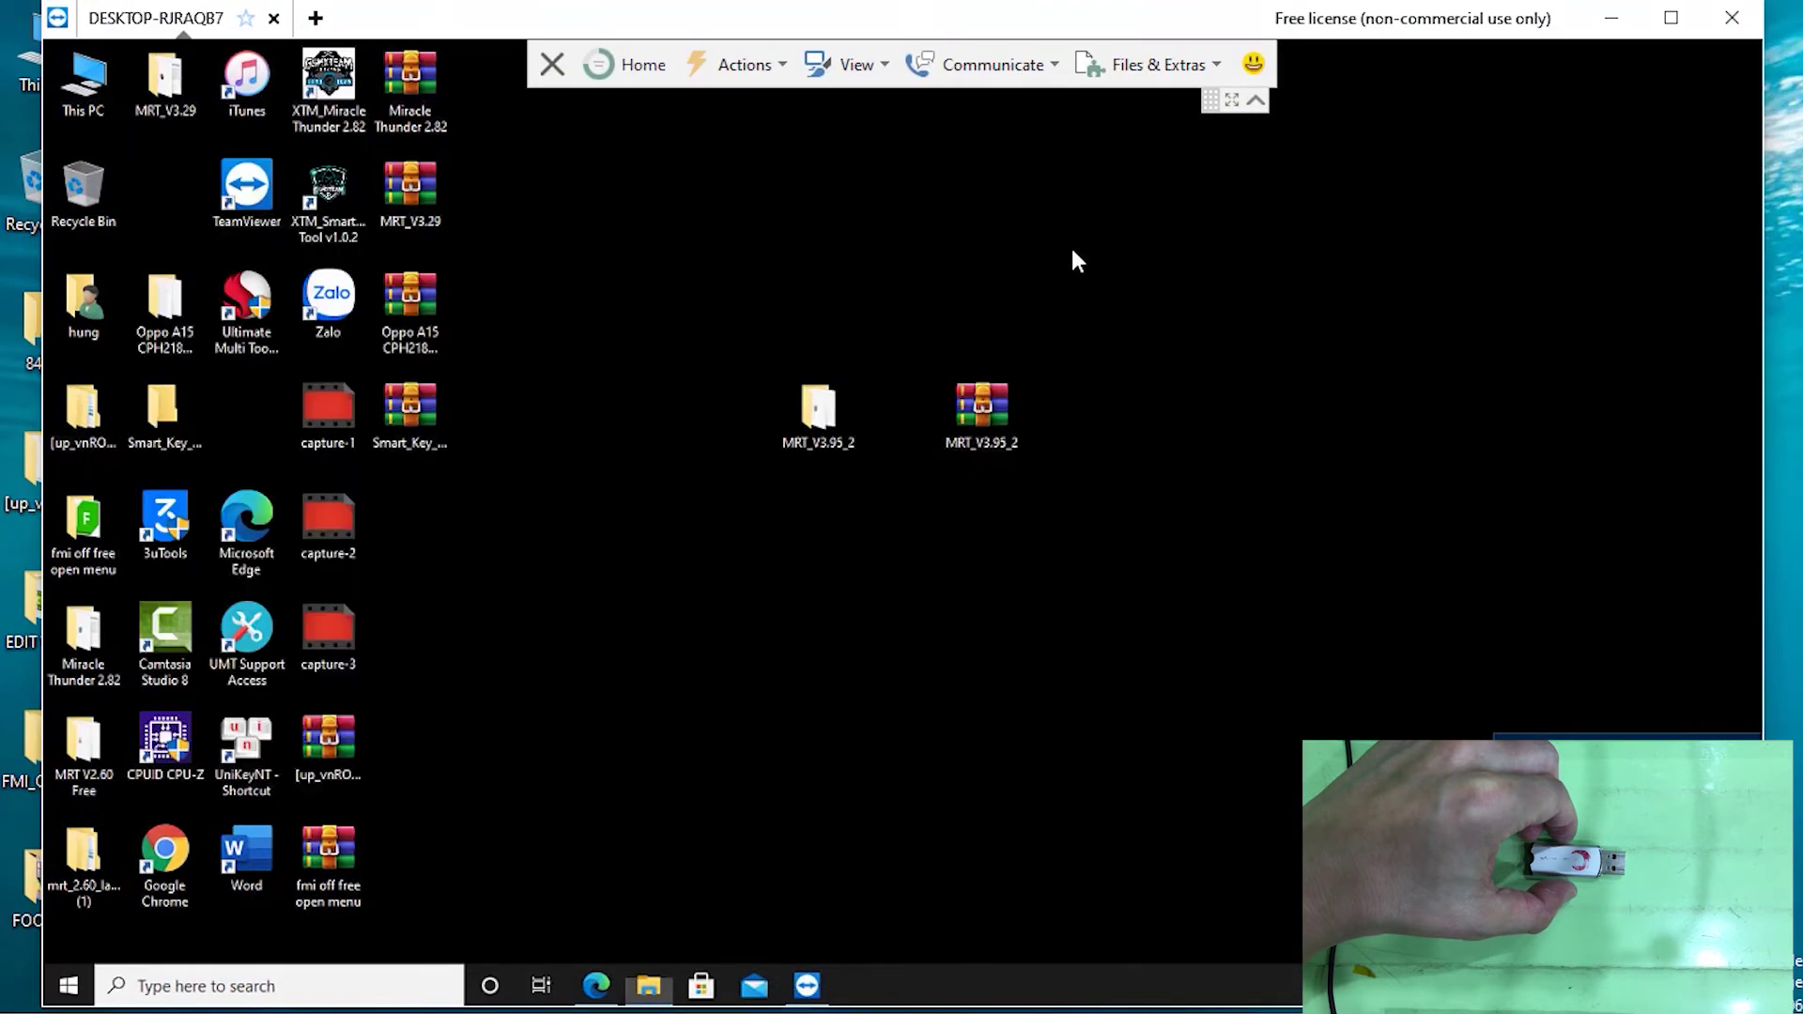
double_click(163, 866)
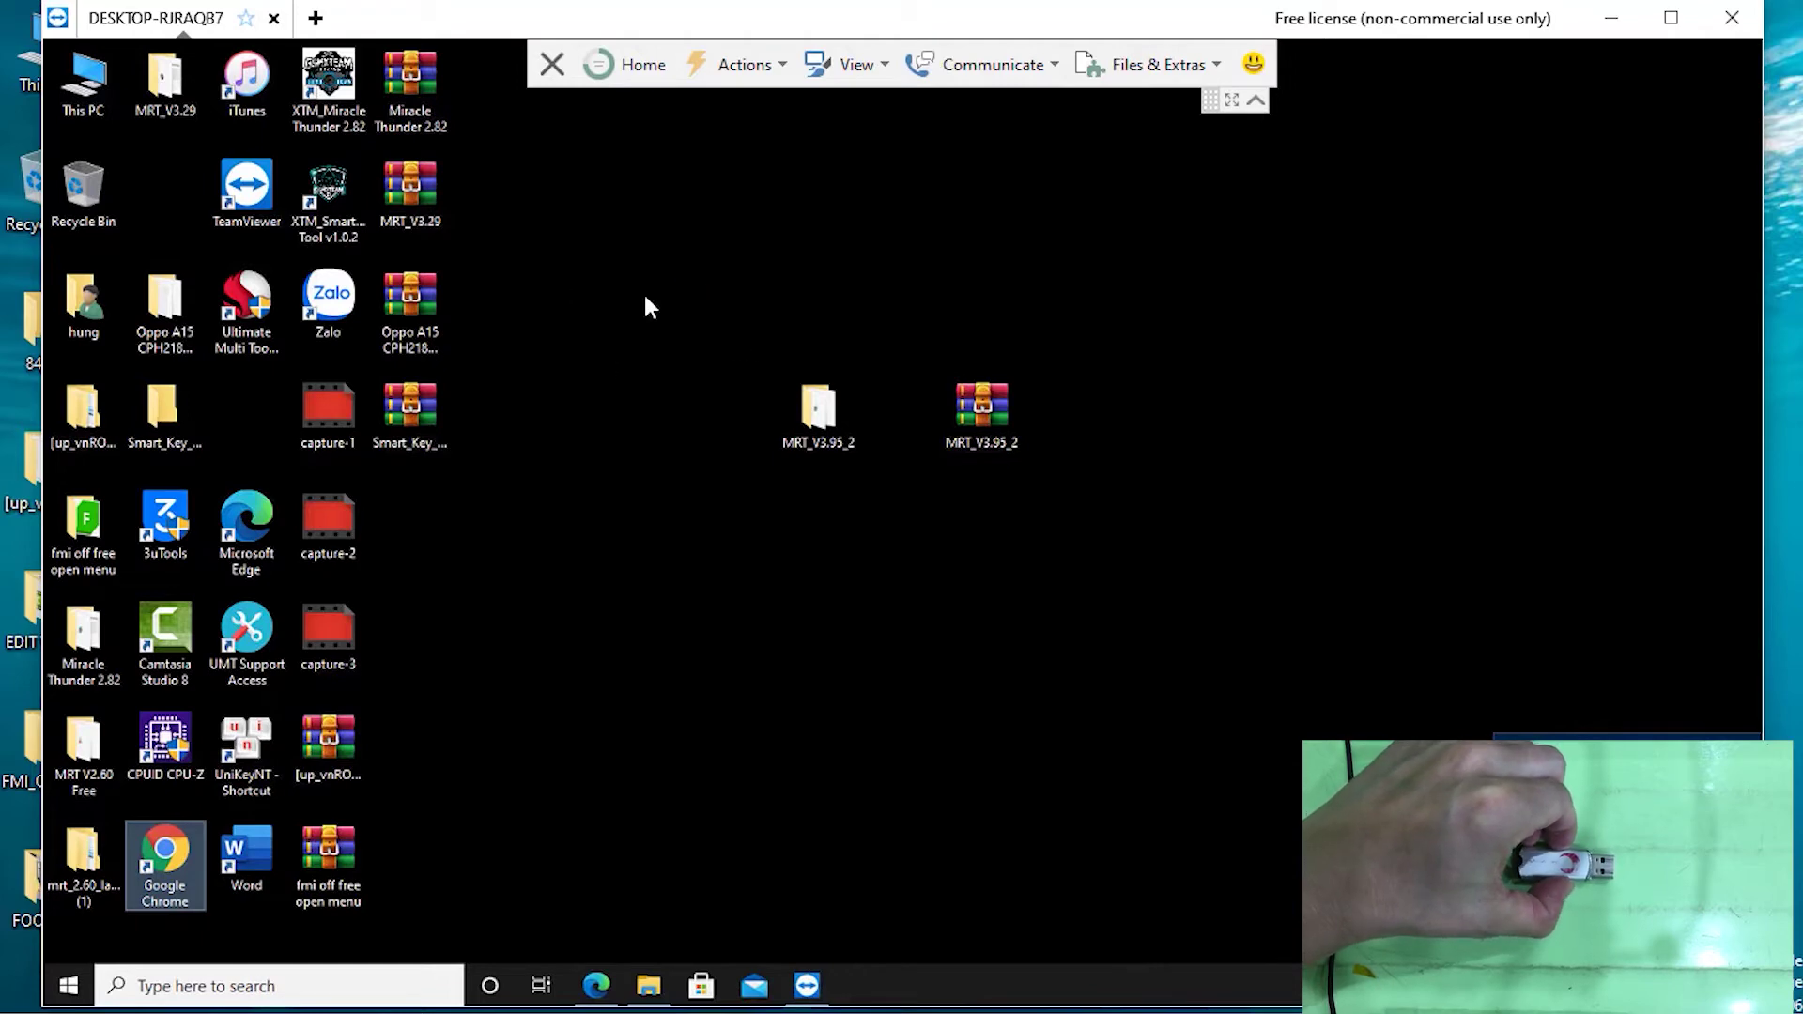
double_click(167, 859)
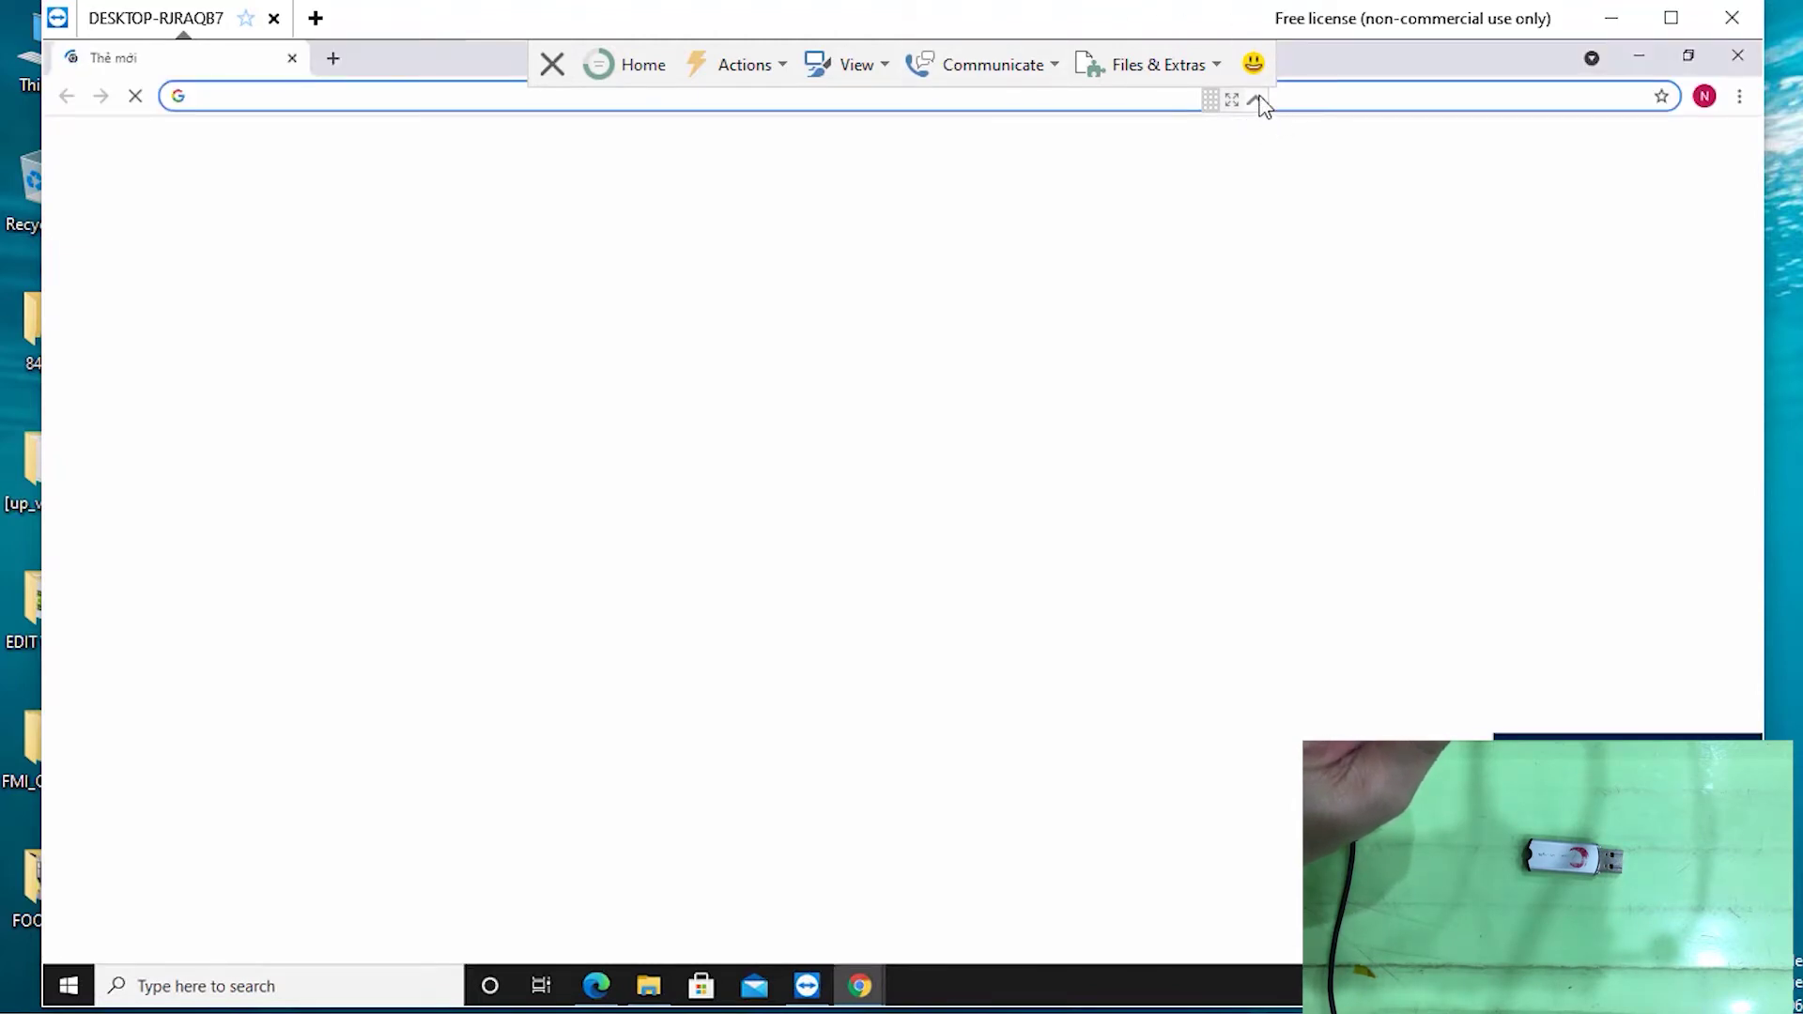
left_click(1257, 101)
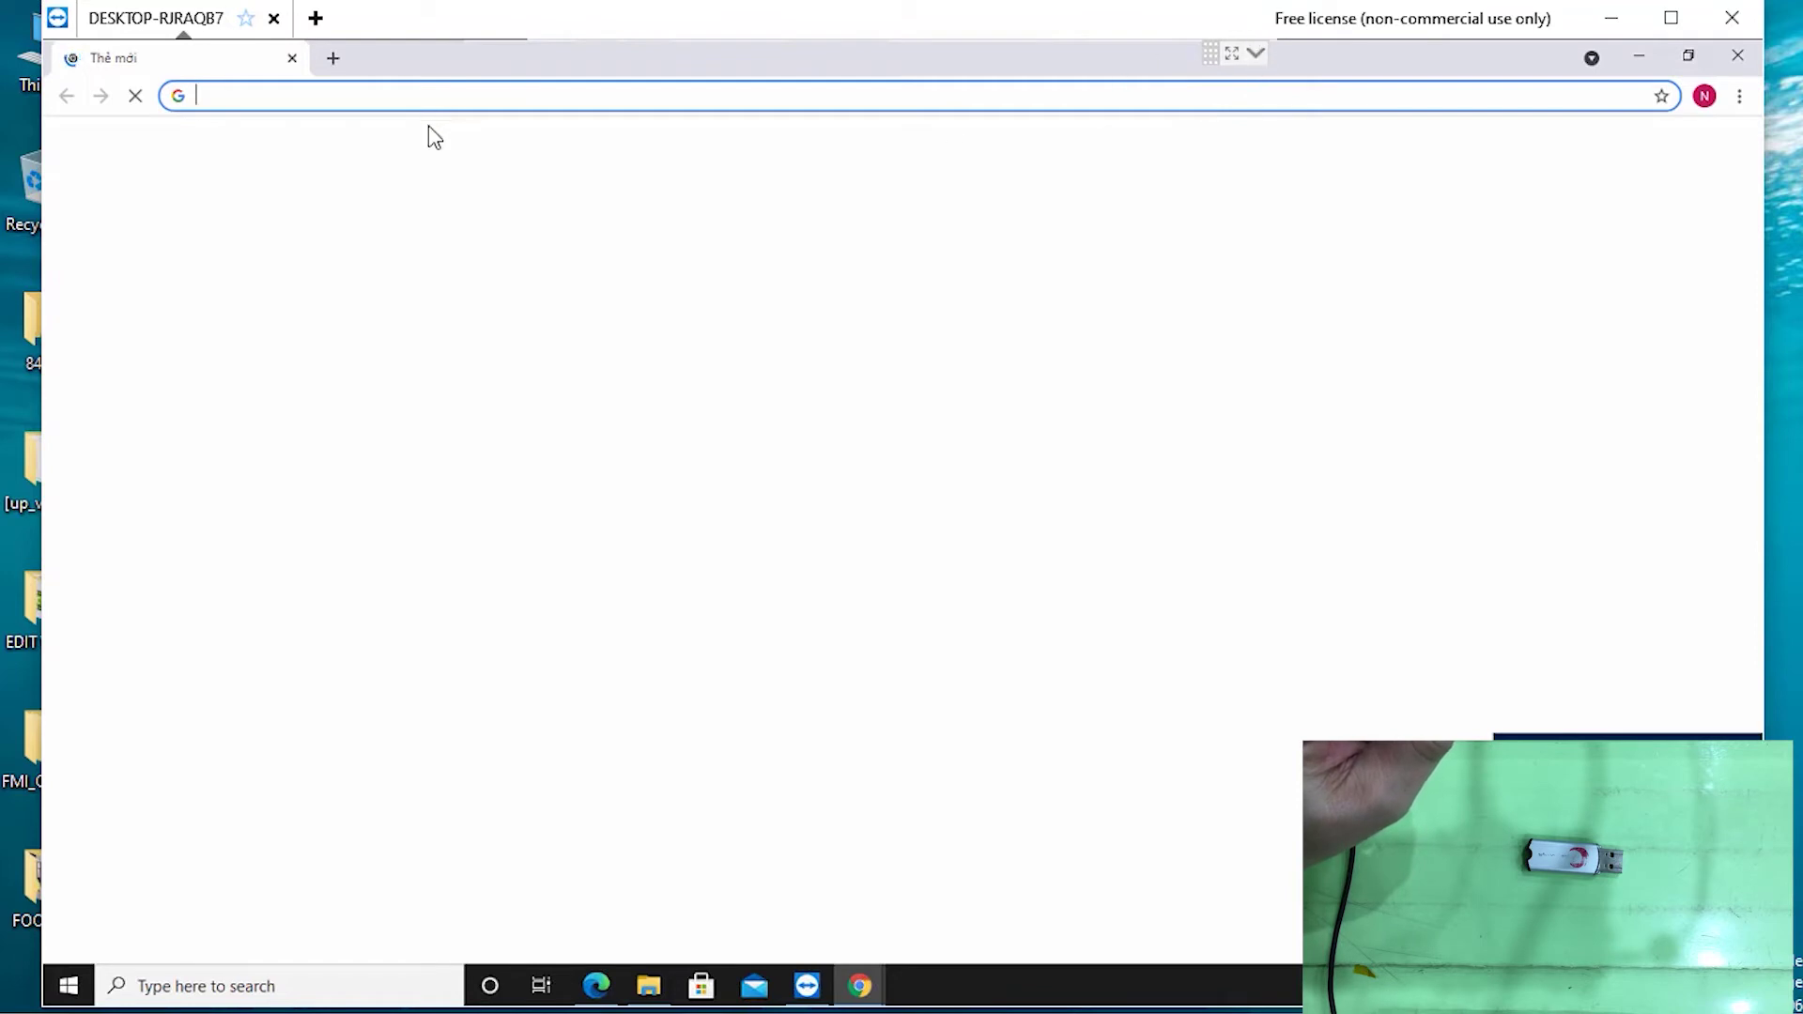
left_click(304, 97)
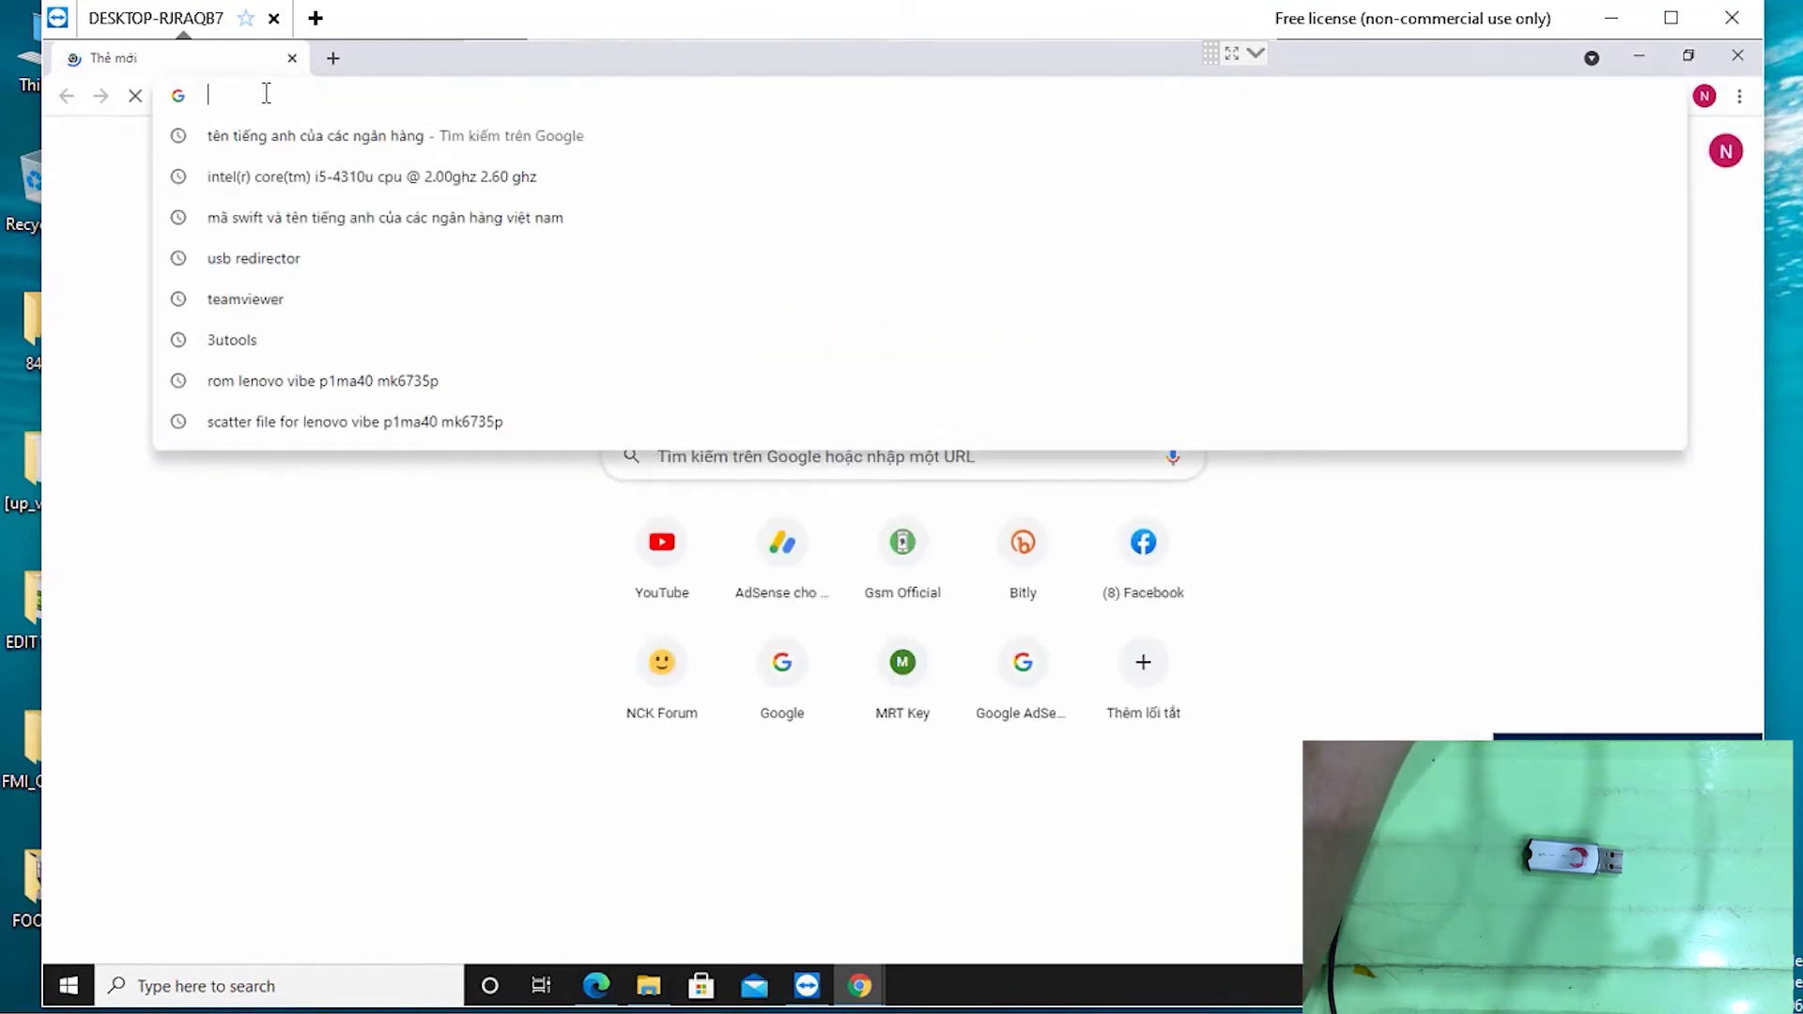
type("u")
key("BackSpace")
type("u")
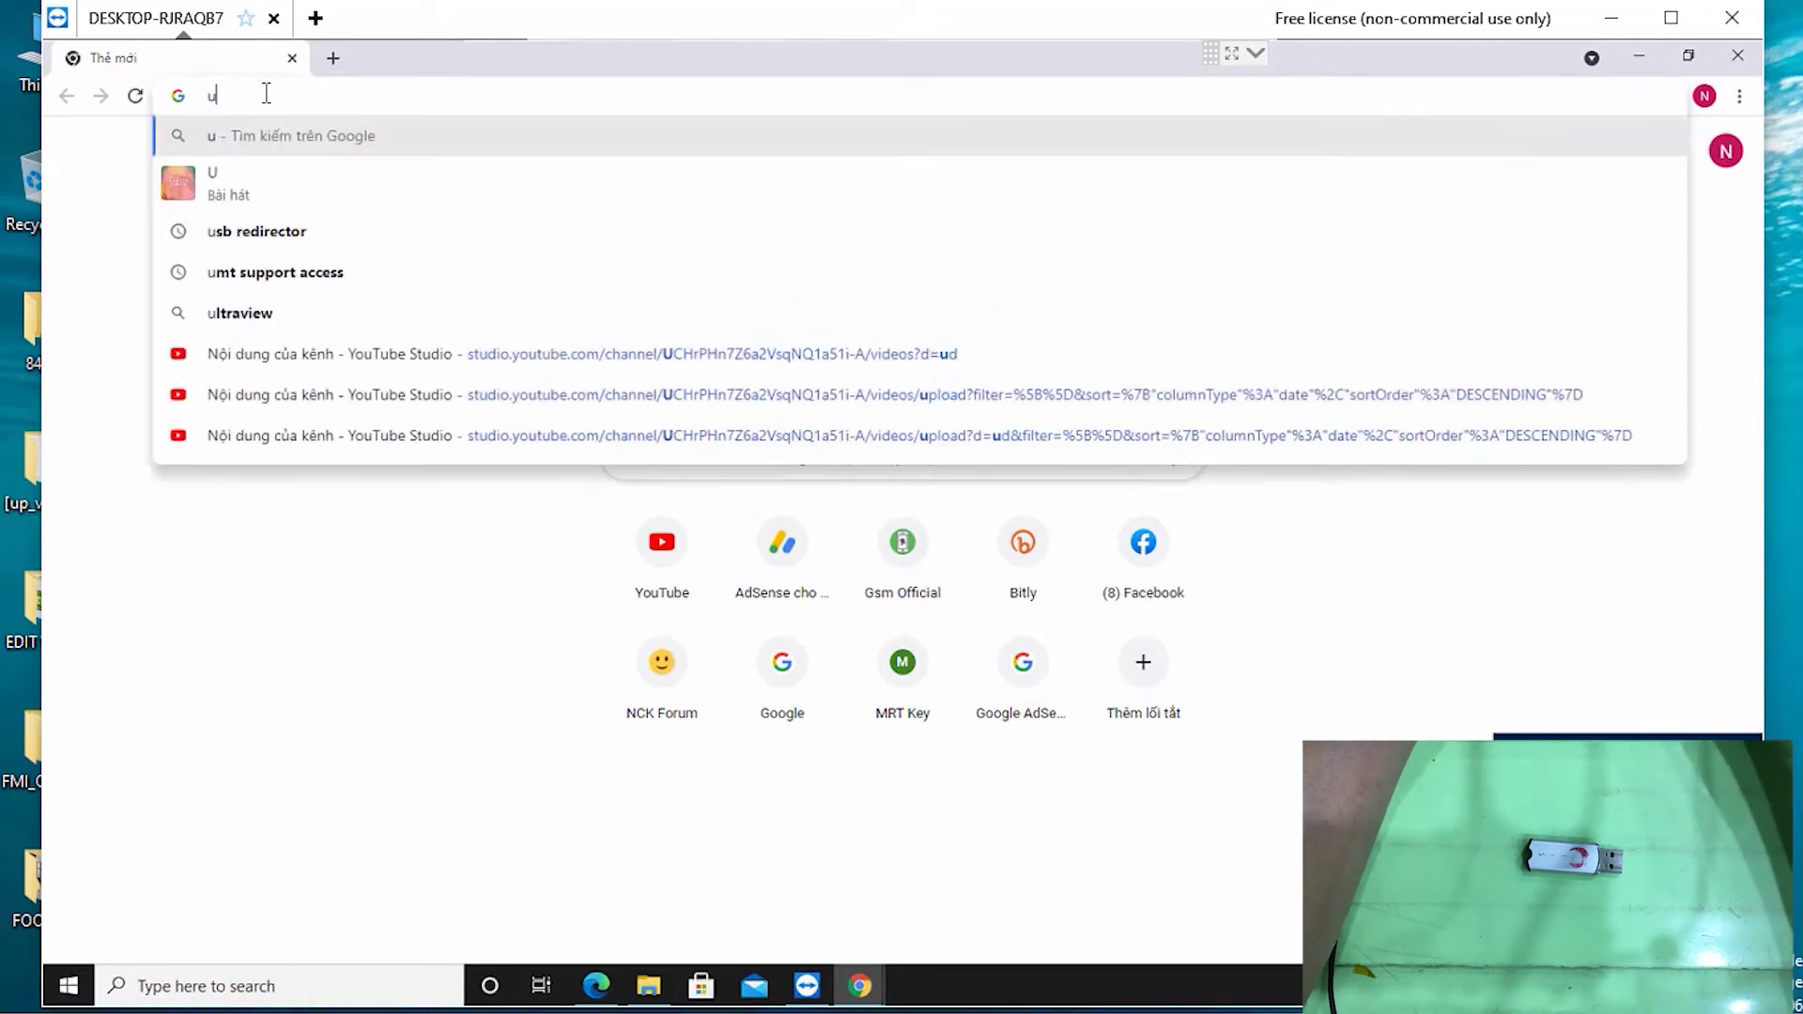
type("sb")
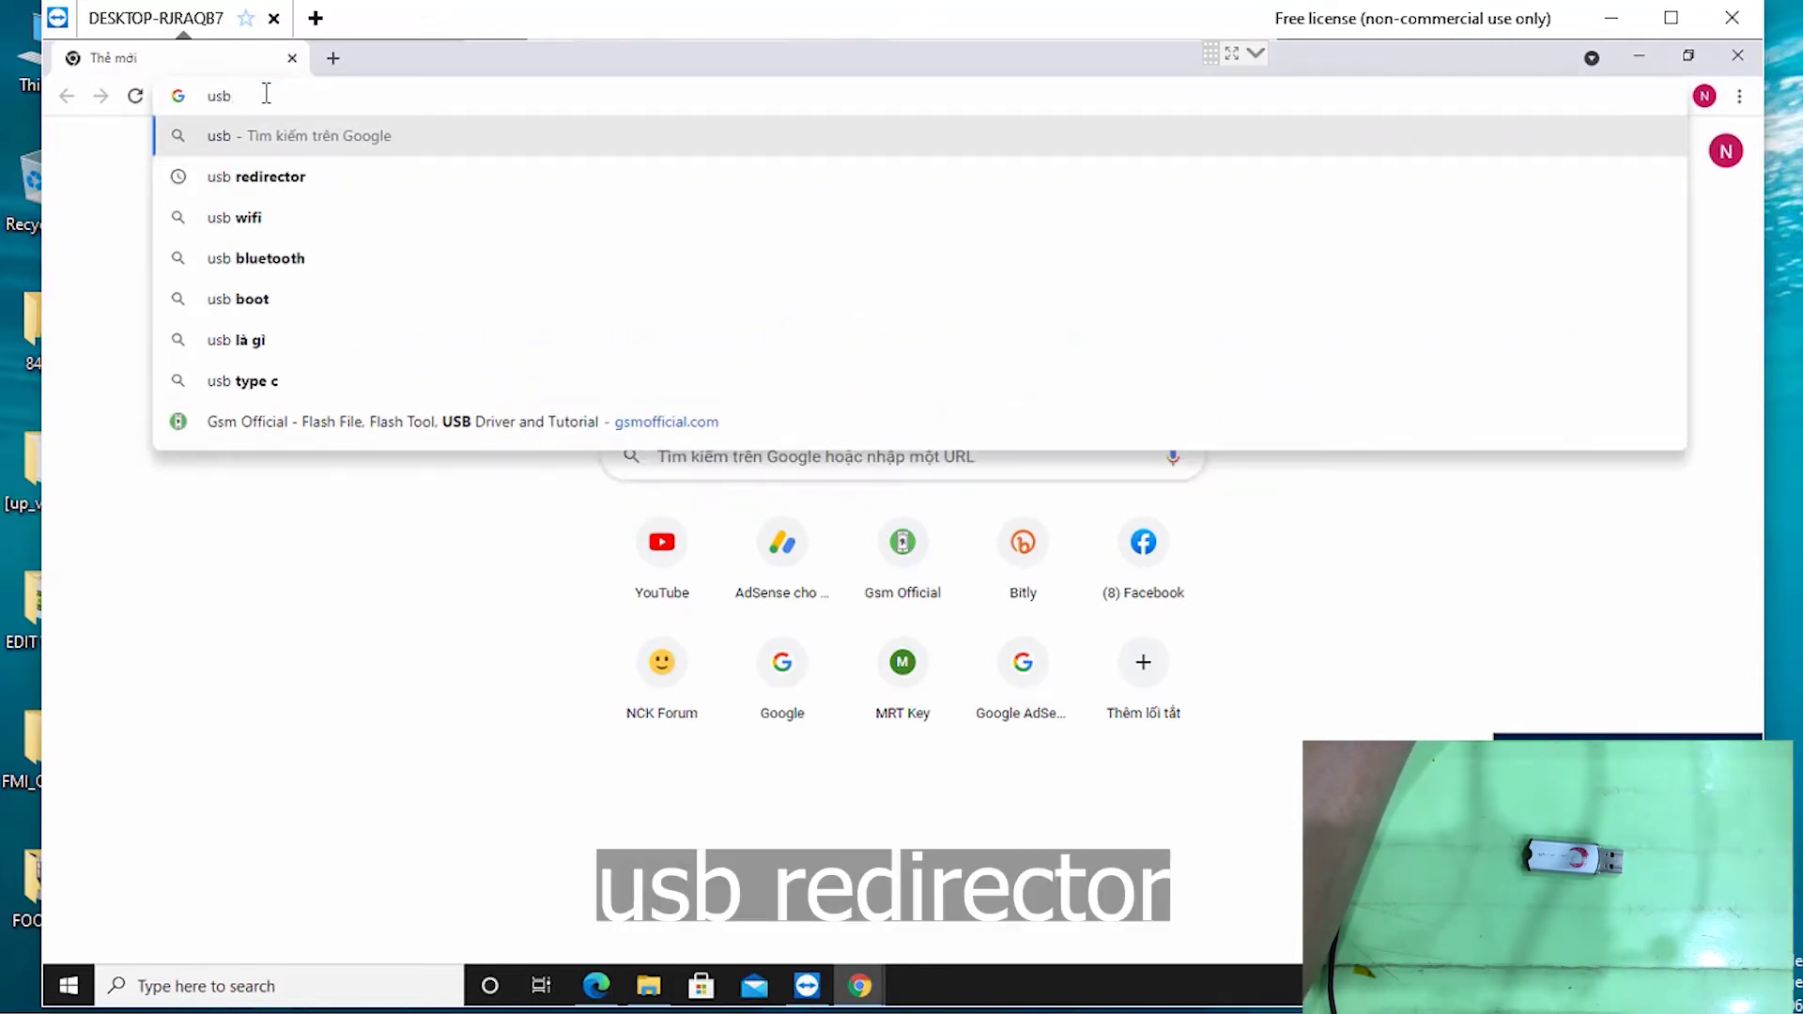
left_click(286, 180)
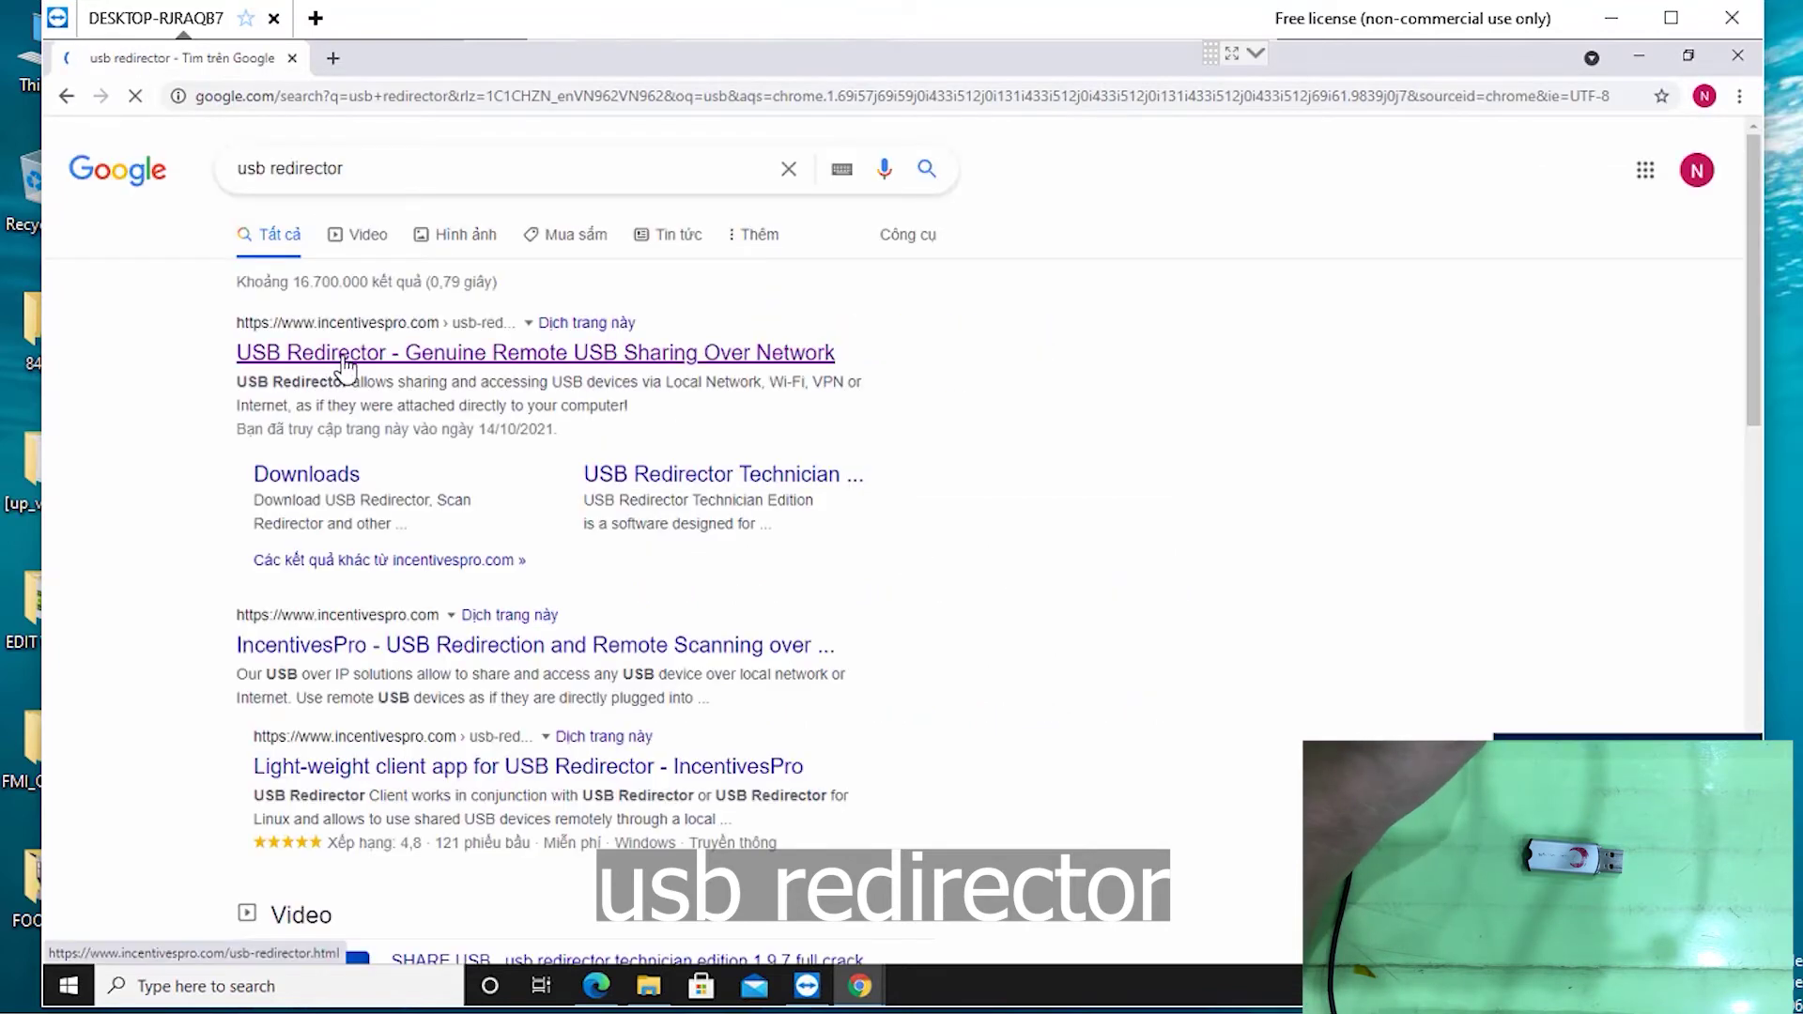
Download the free USB Redirector client zip from the incentivespro.com product page
left_click(286, 368)
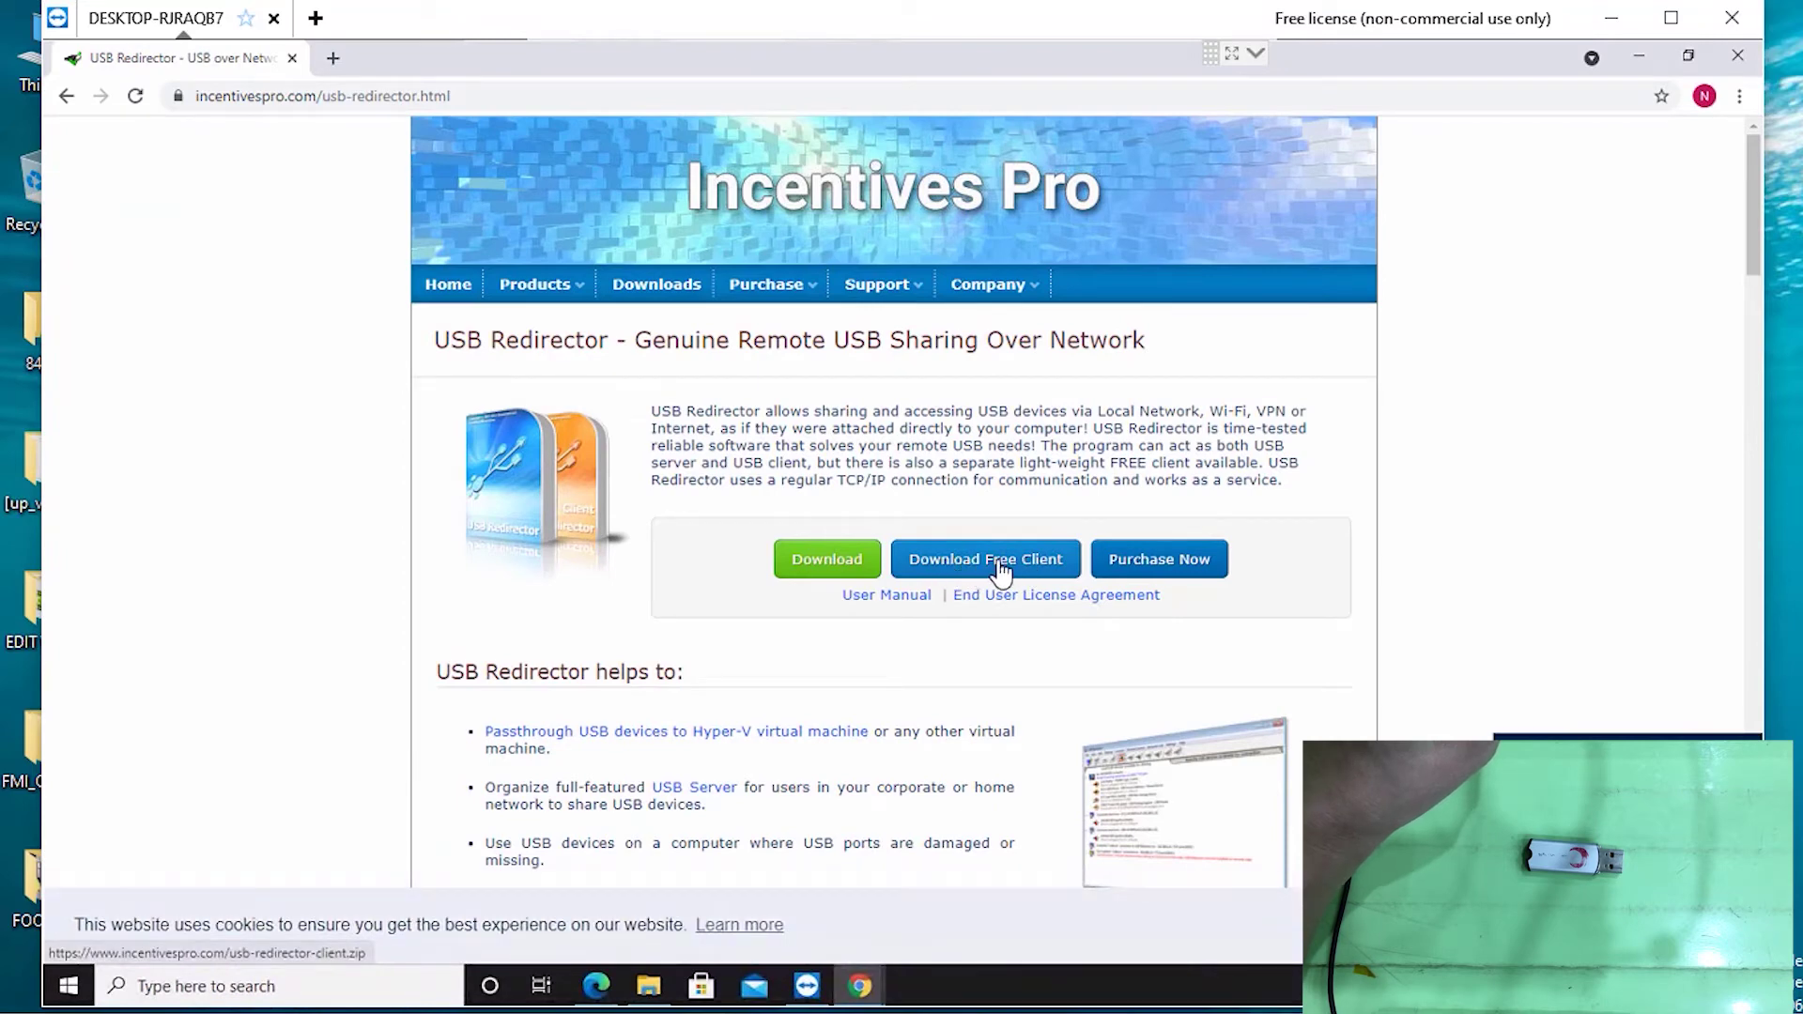
left_click(1001, 560)
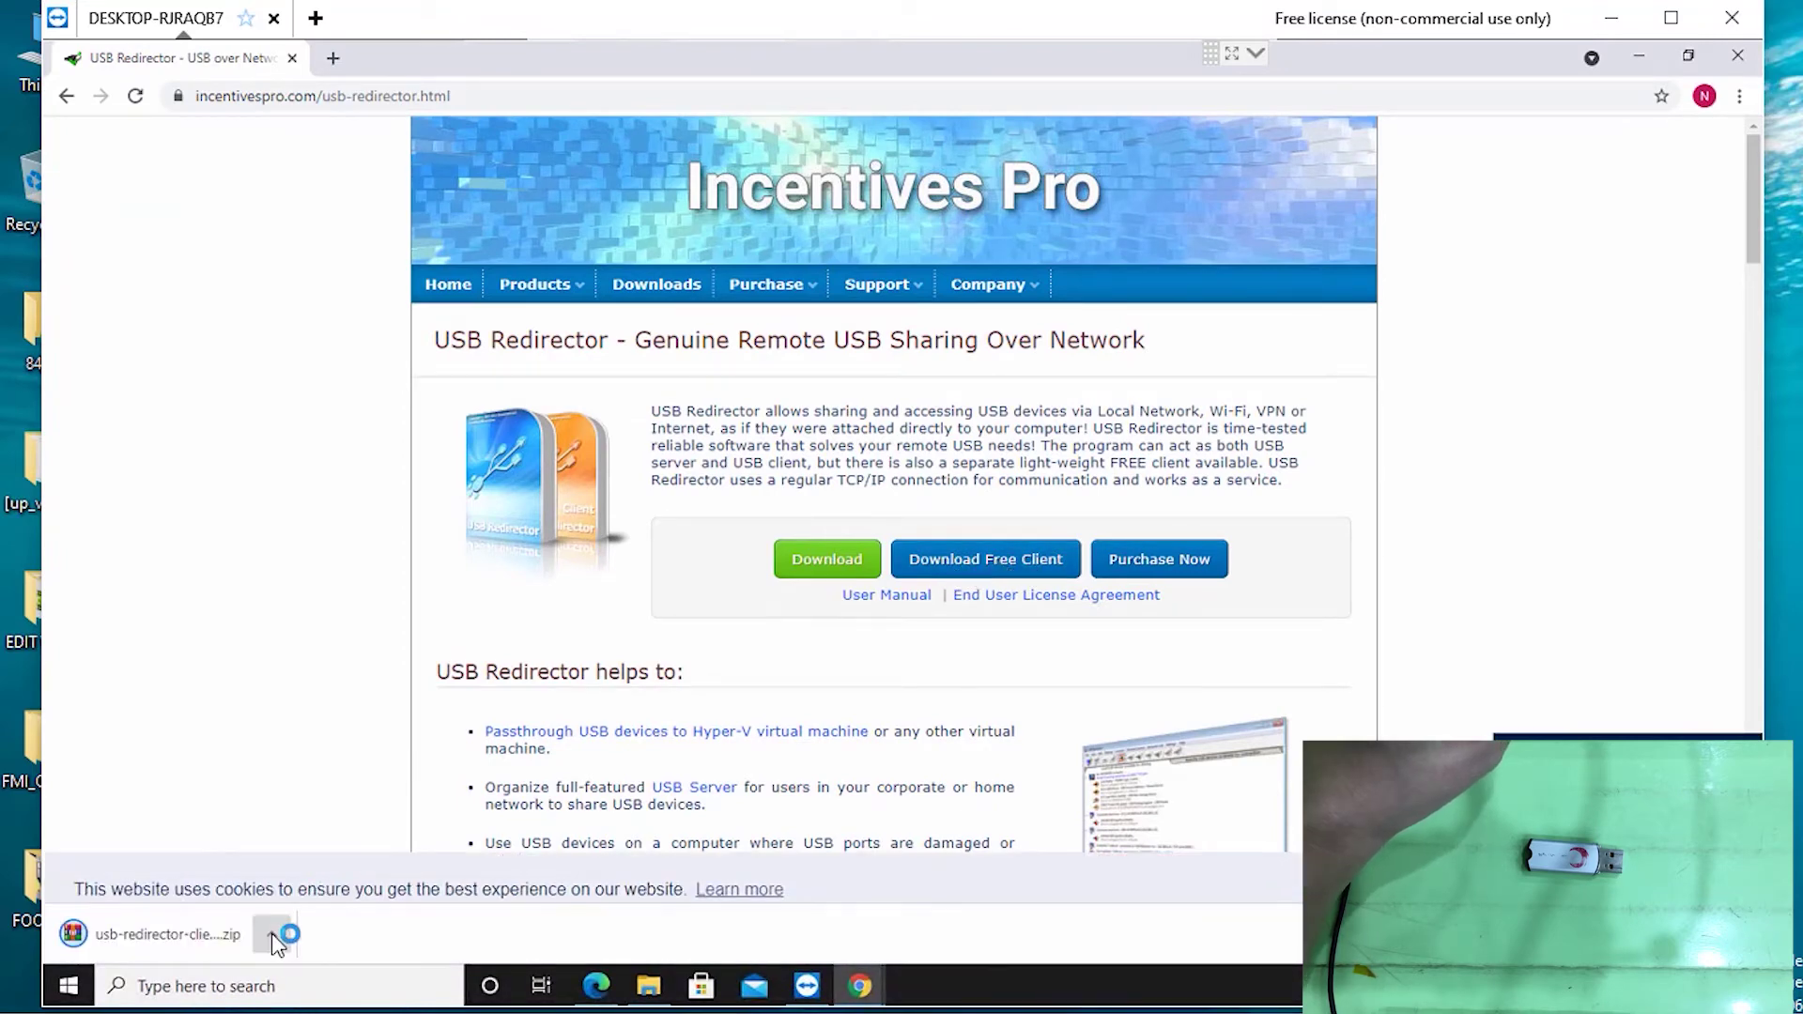
left_click(271, 934)
left_click(338, 771)
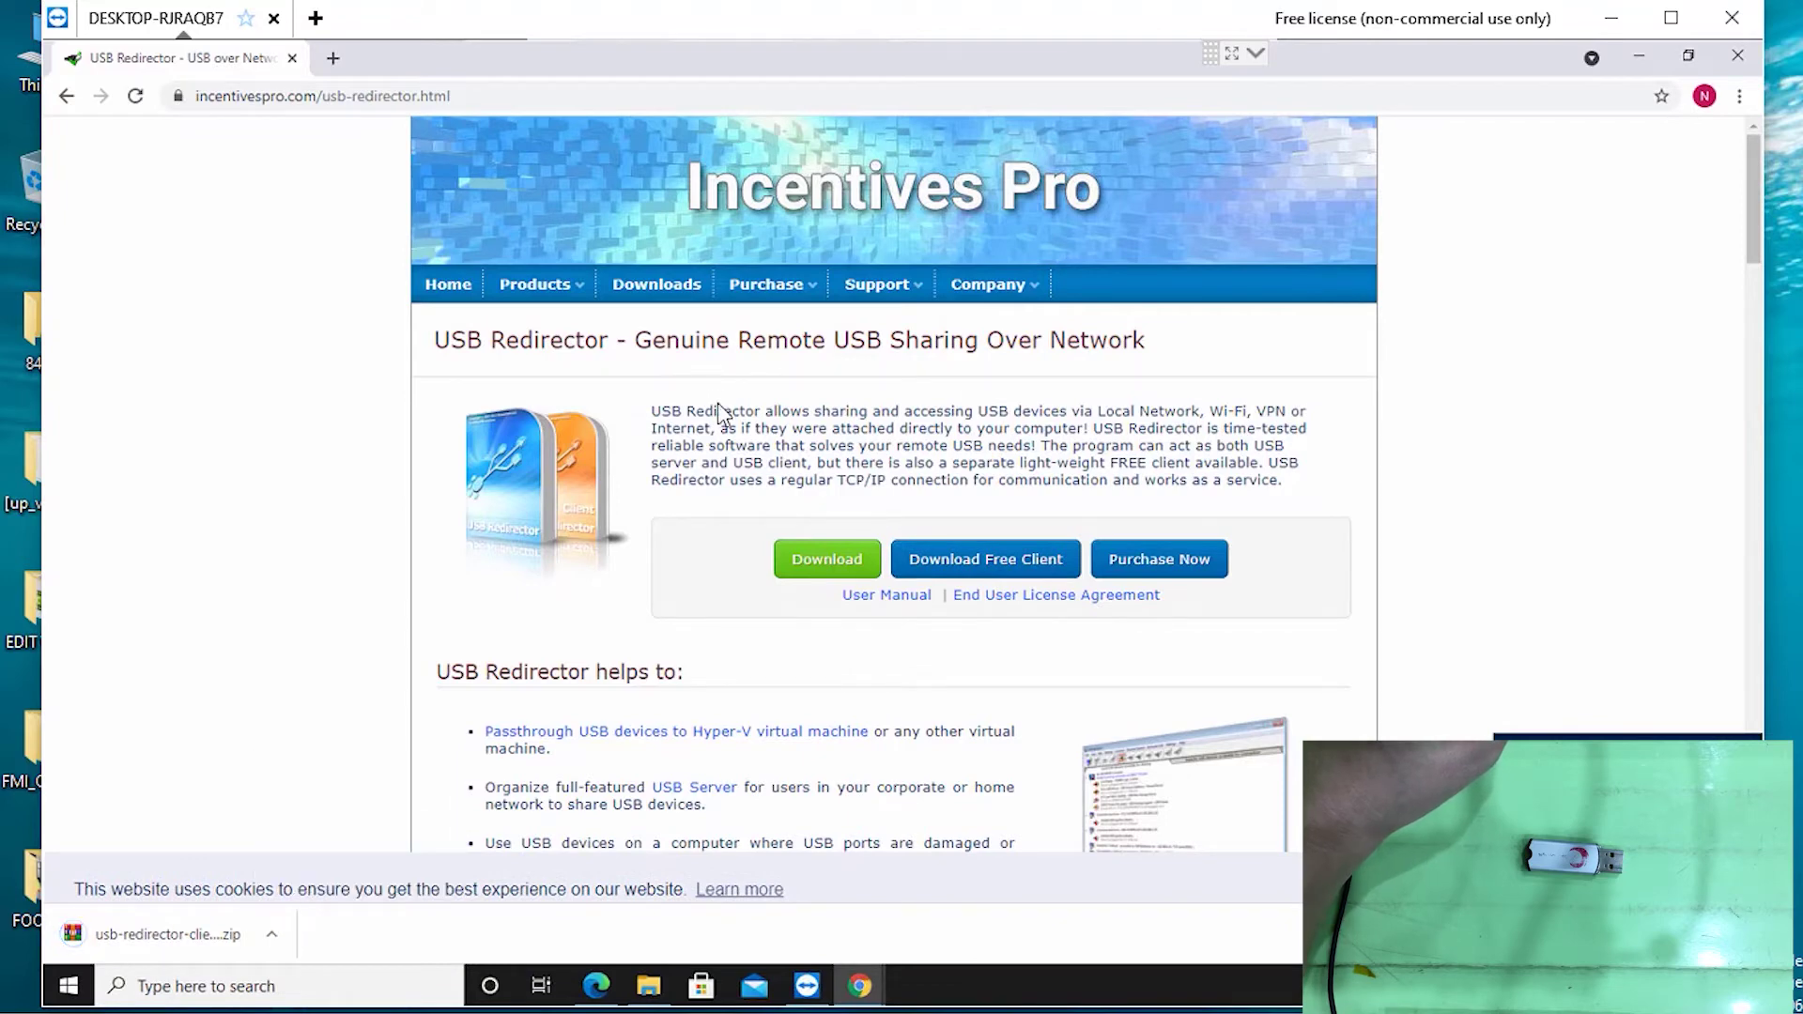
left_click(271, 936)
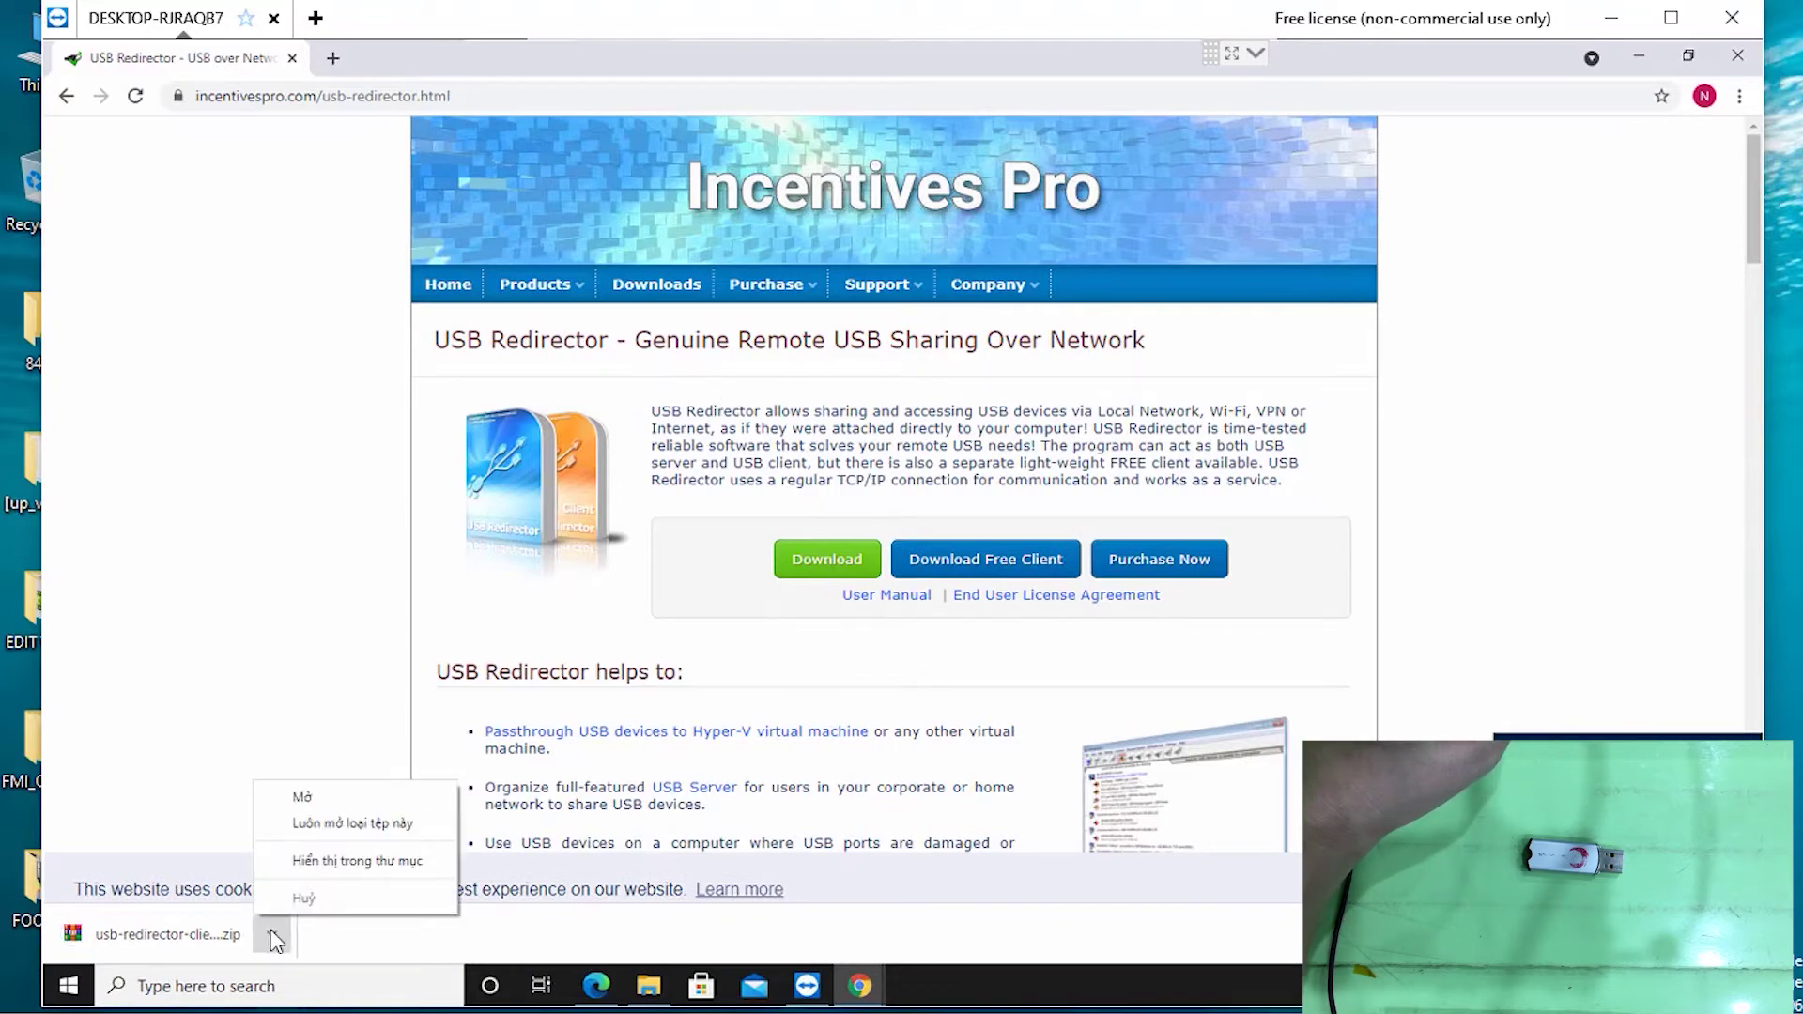
Extract the usb-redirector-client zip to its own folder and run usbredirector-client-setup, allowing UAC
left_click(360, 862)
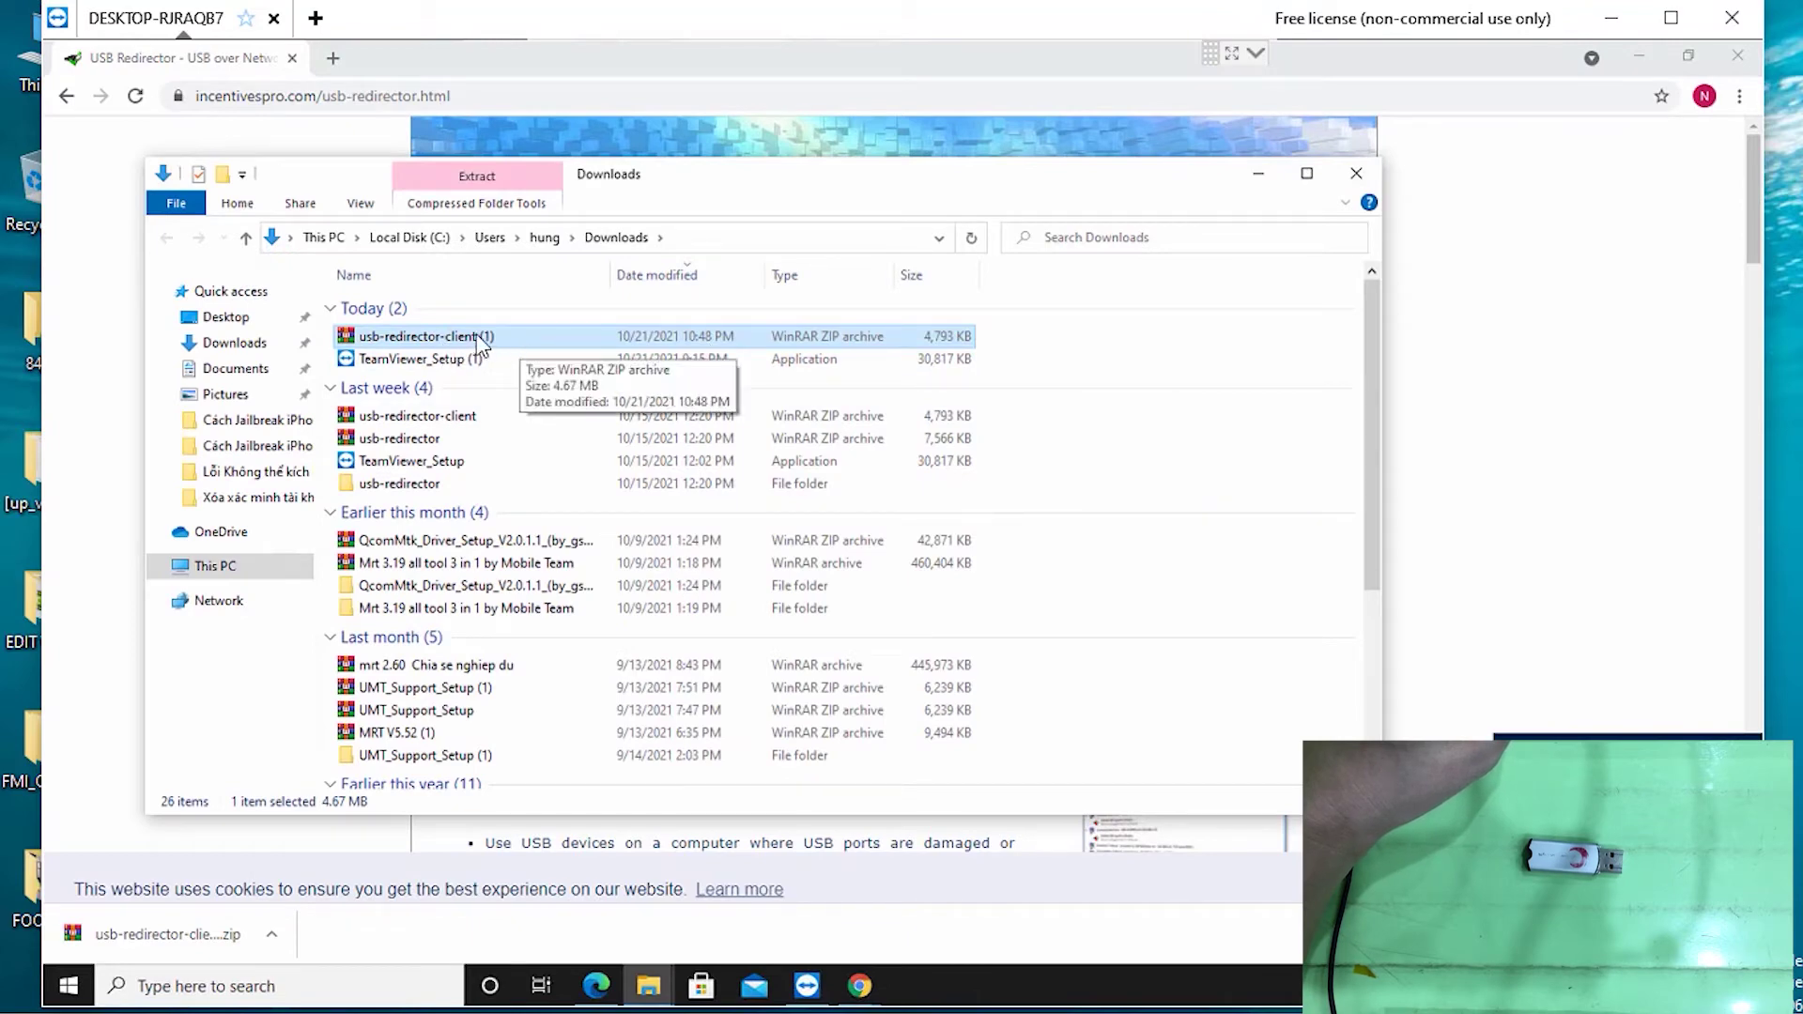
right_click(458, 334)
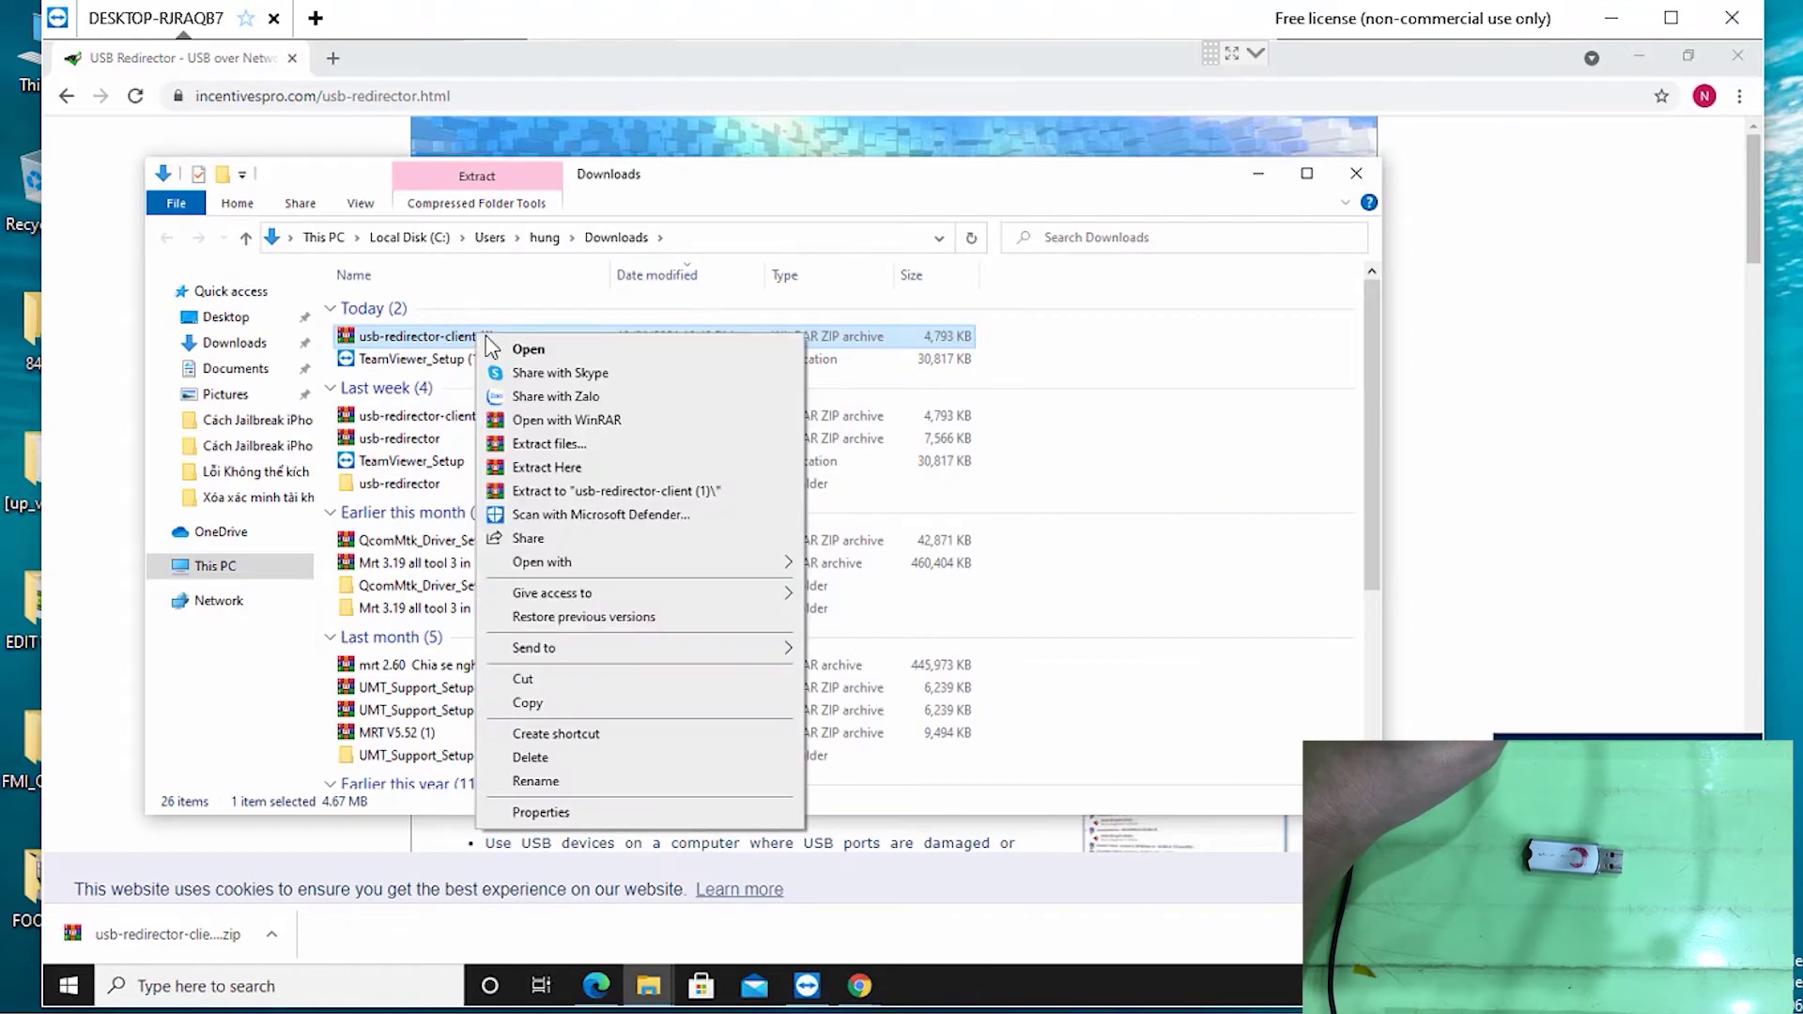
left_click(583, 489)
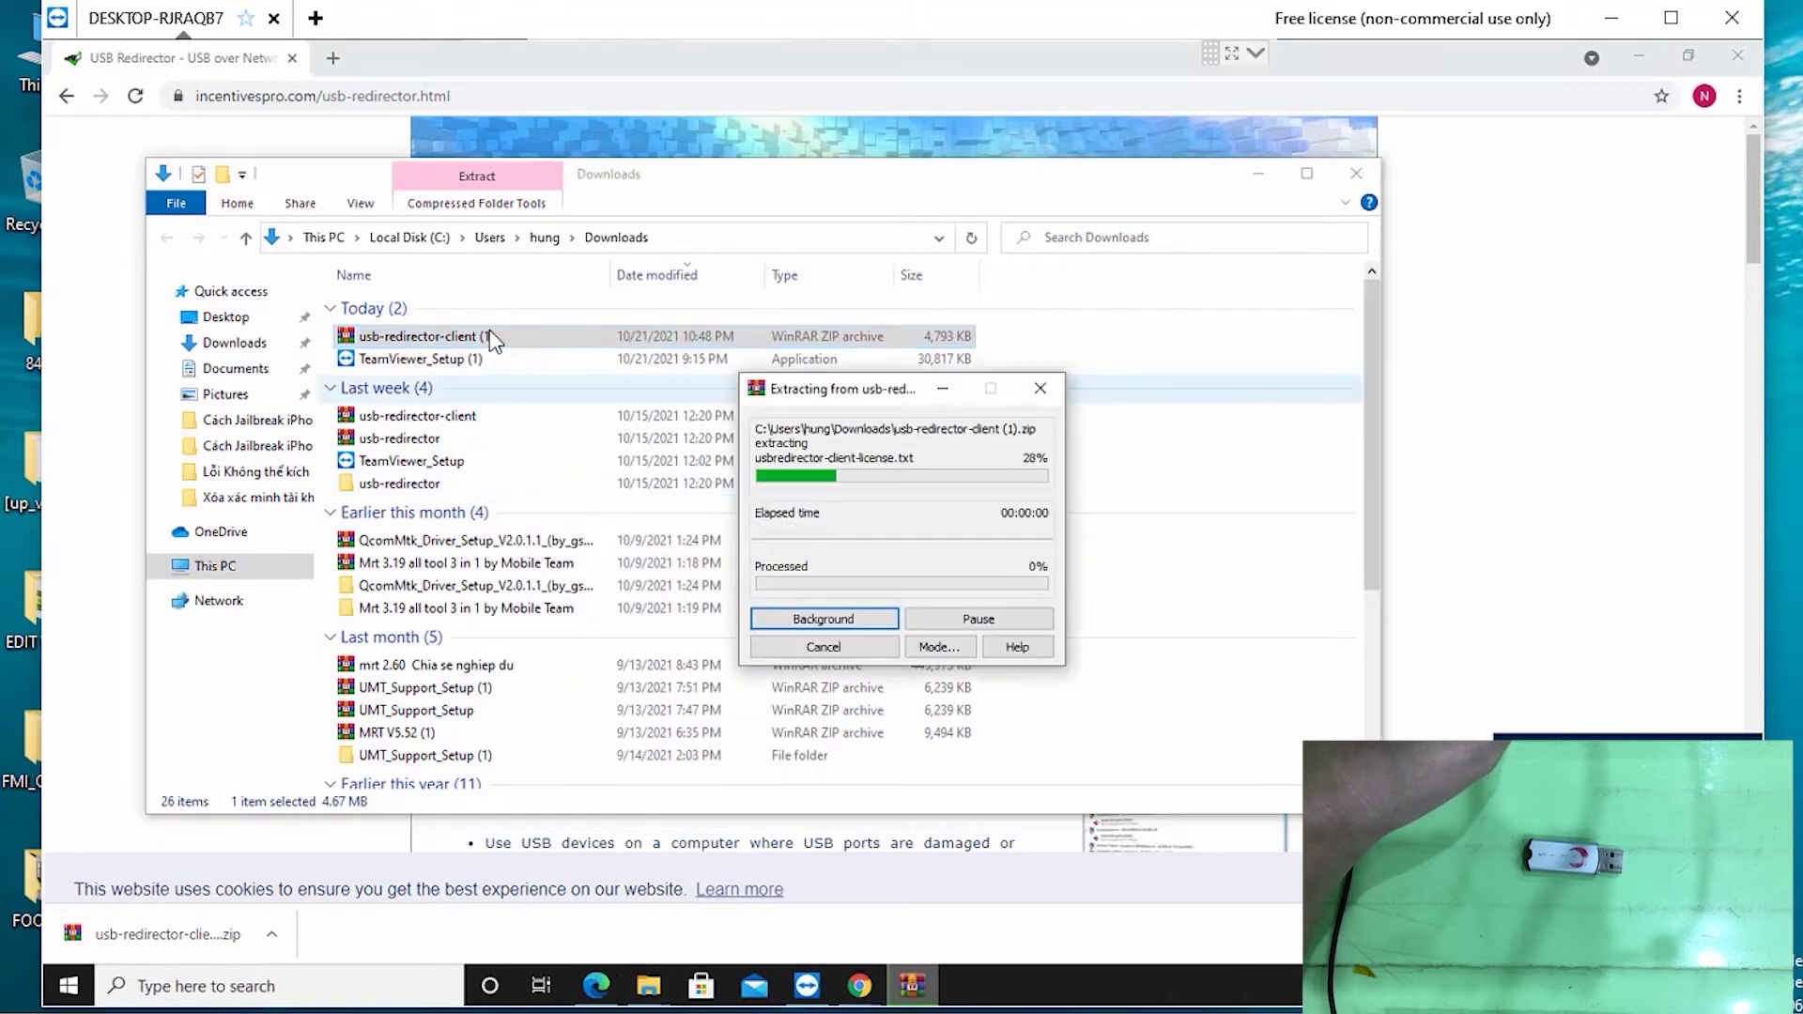
double_click(442, 383)
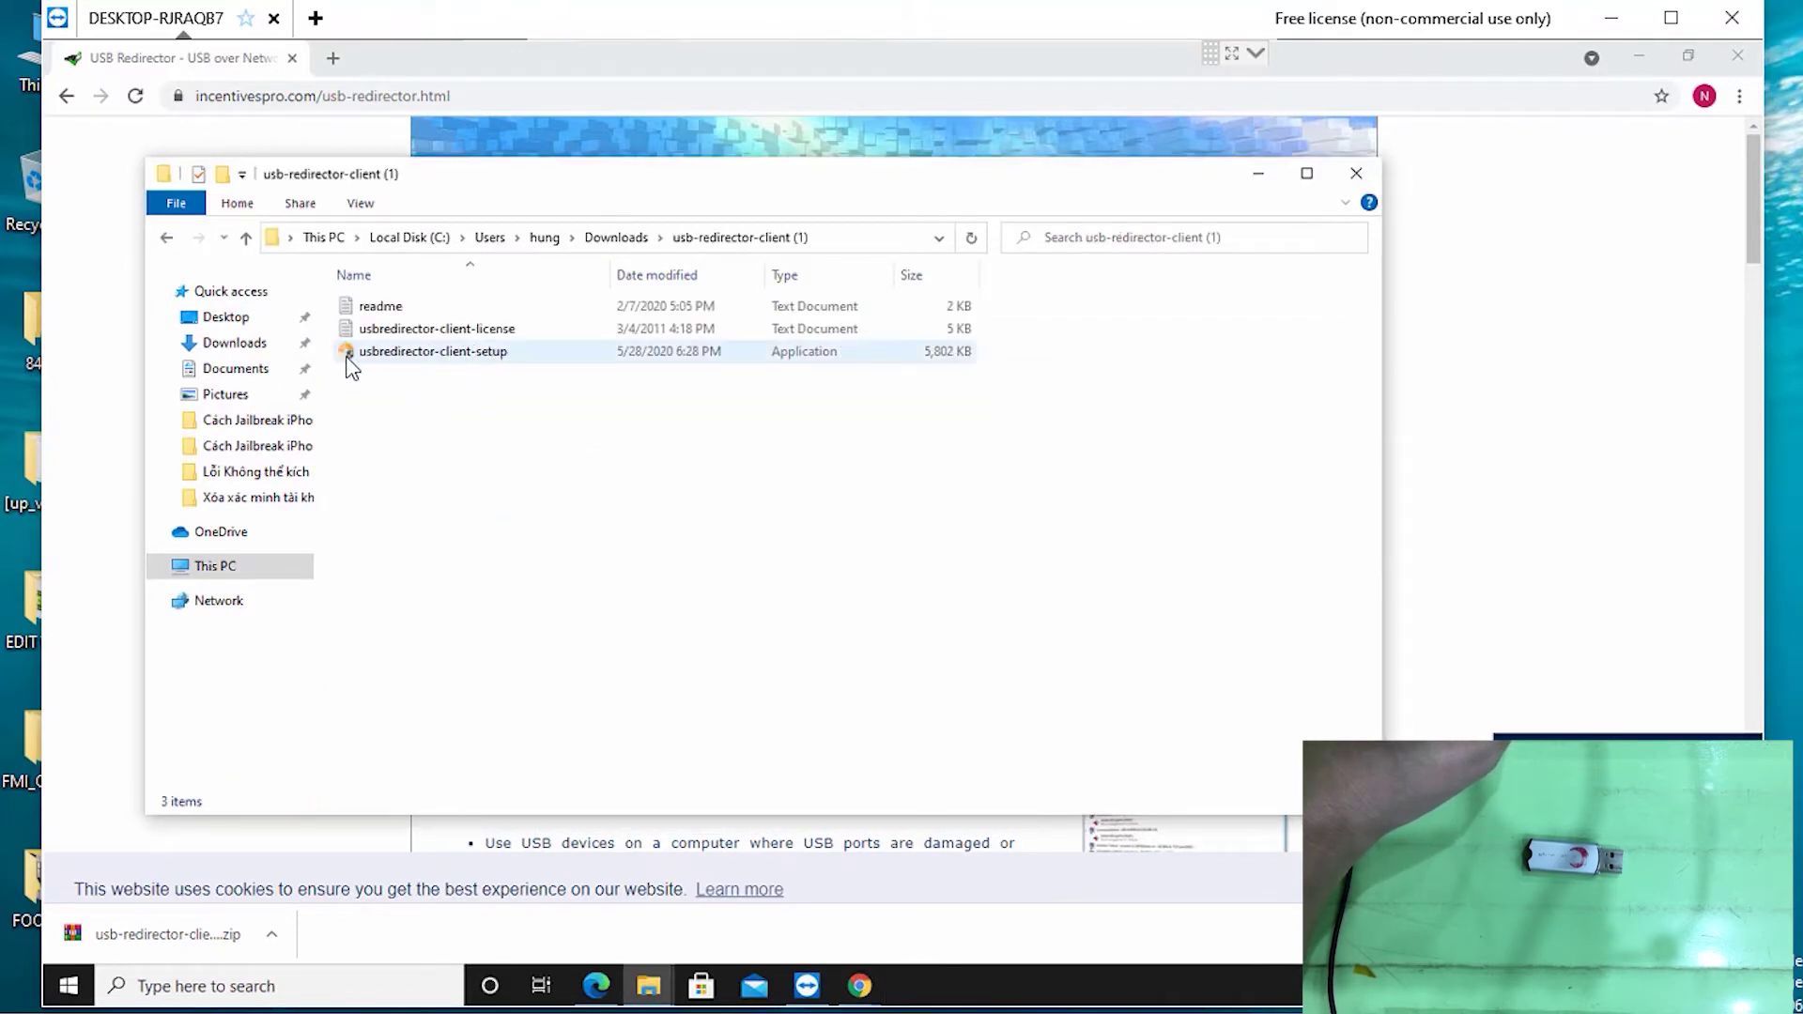
double_click(424, 353)
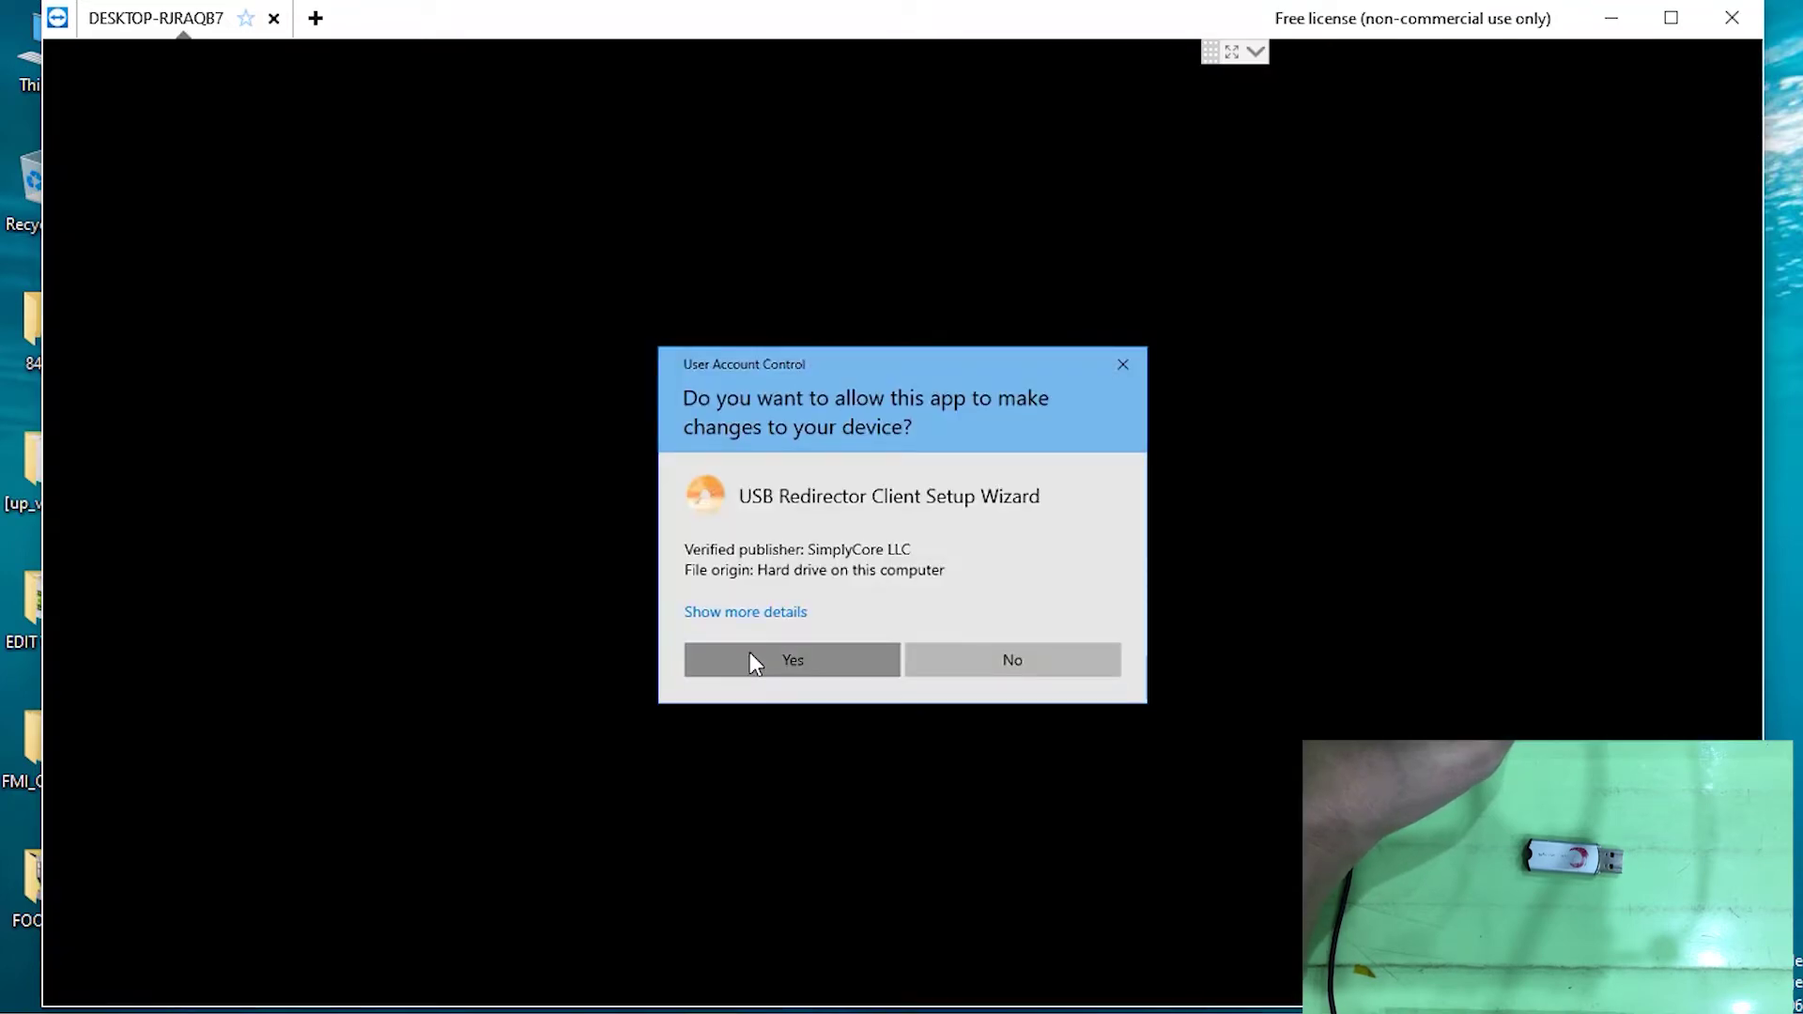
left_click(749, 652)
left_click(1011, 695)
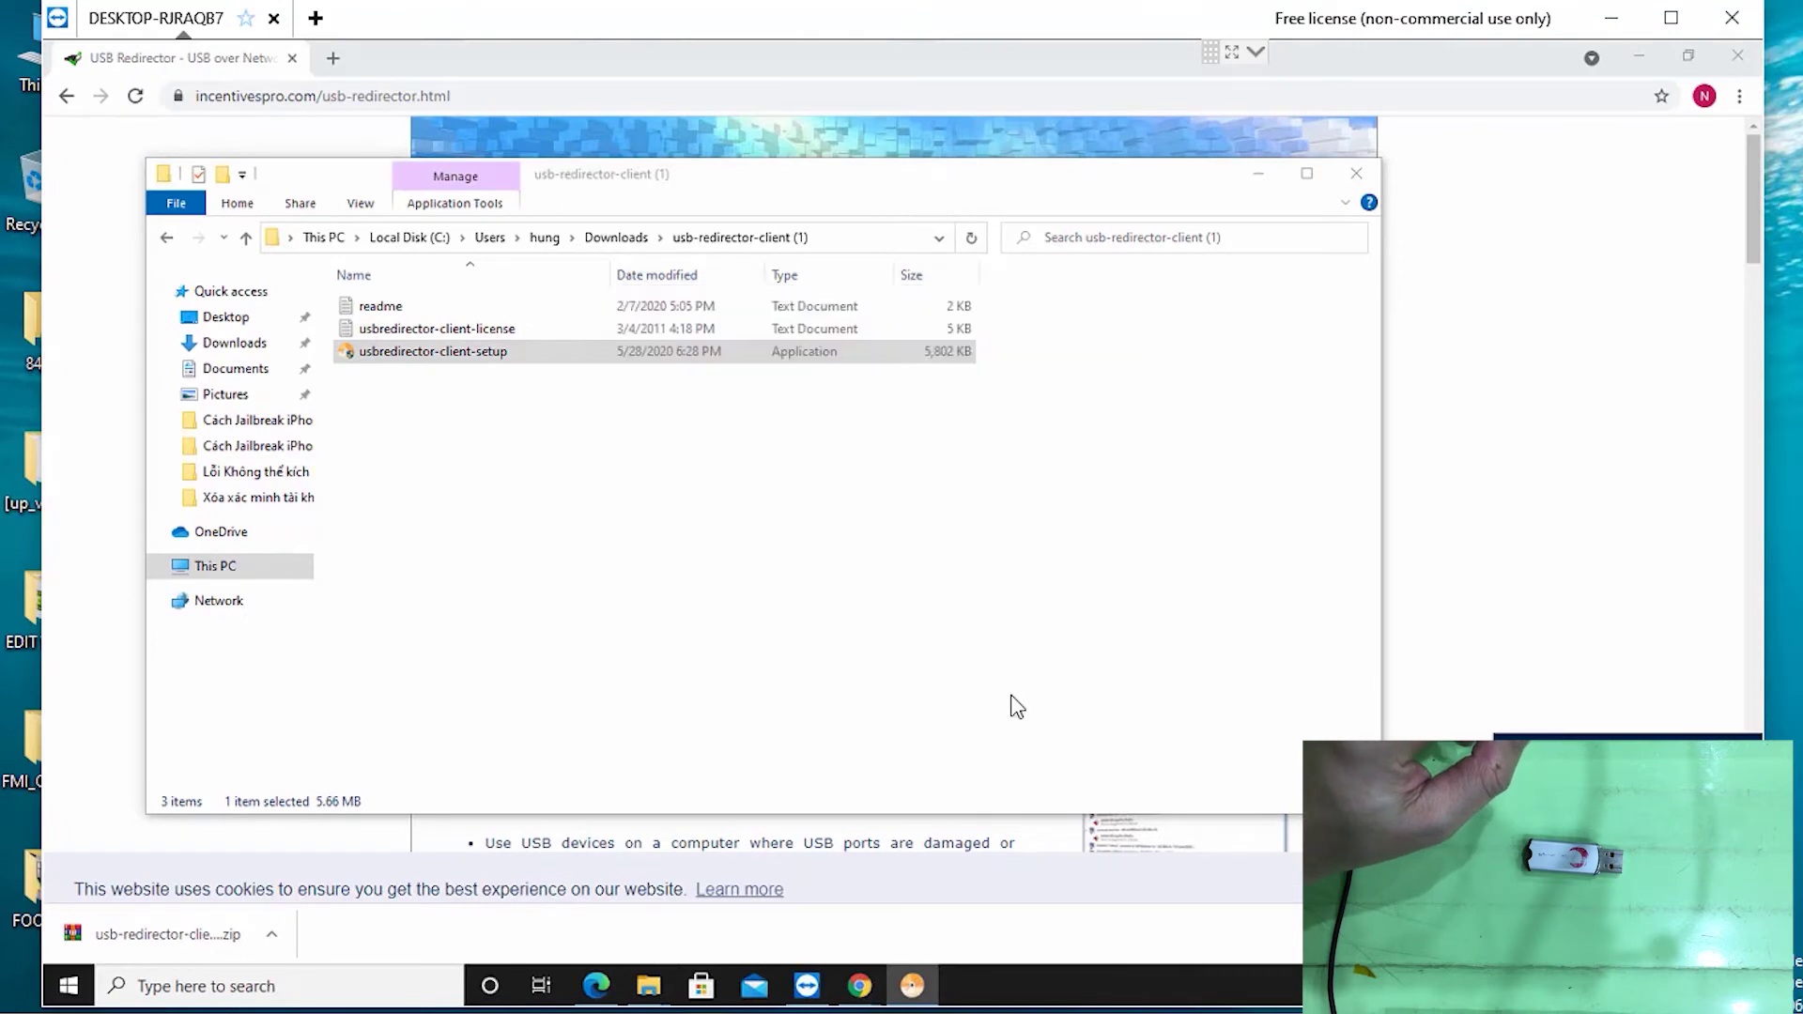
Accept the licence, keep default folder, firewall rules and desktop icon, install, and finish without Quick Start
left_click(659, 616)
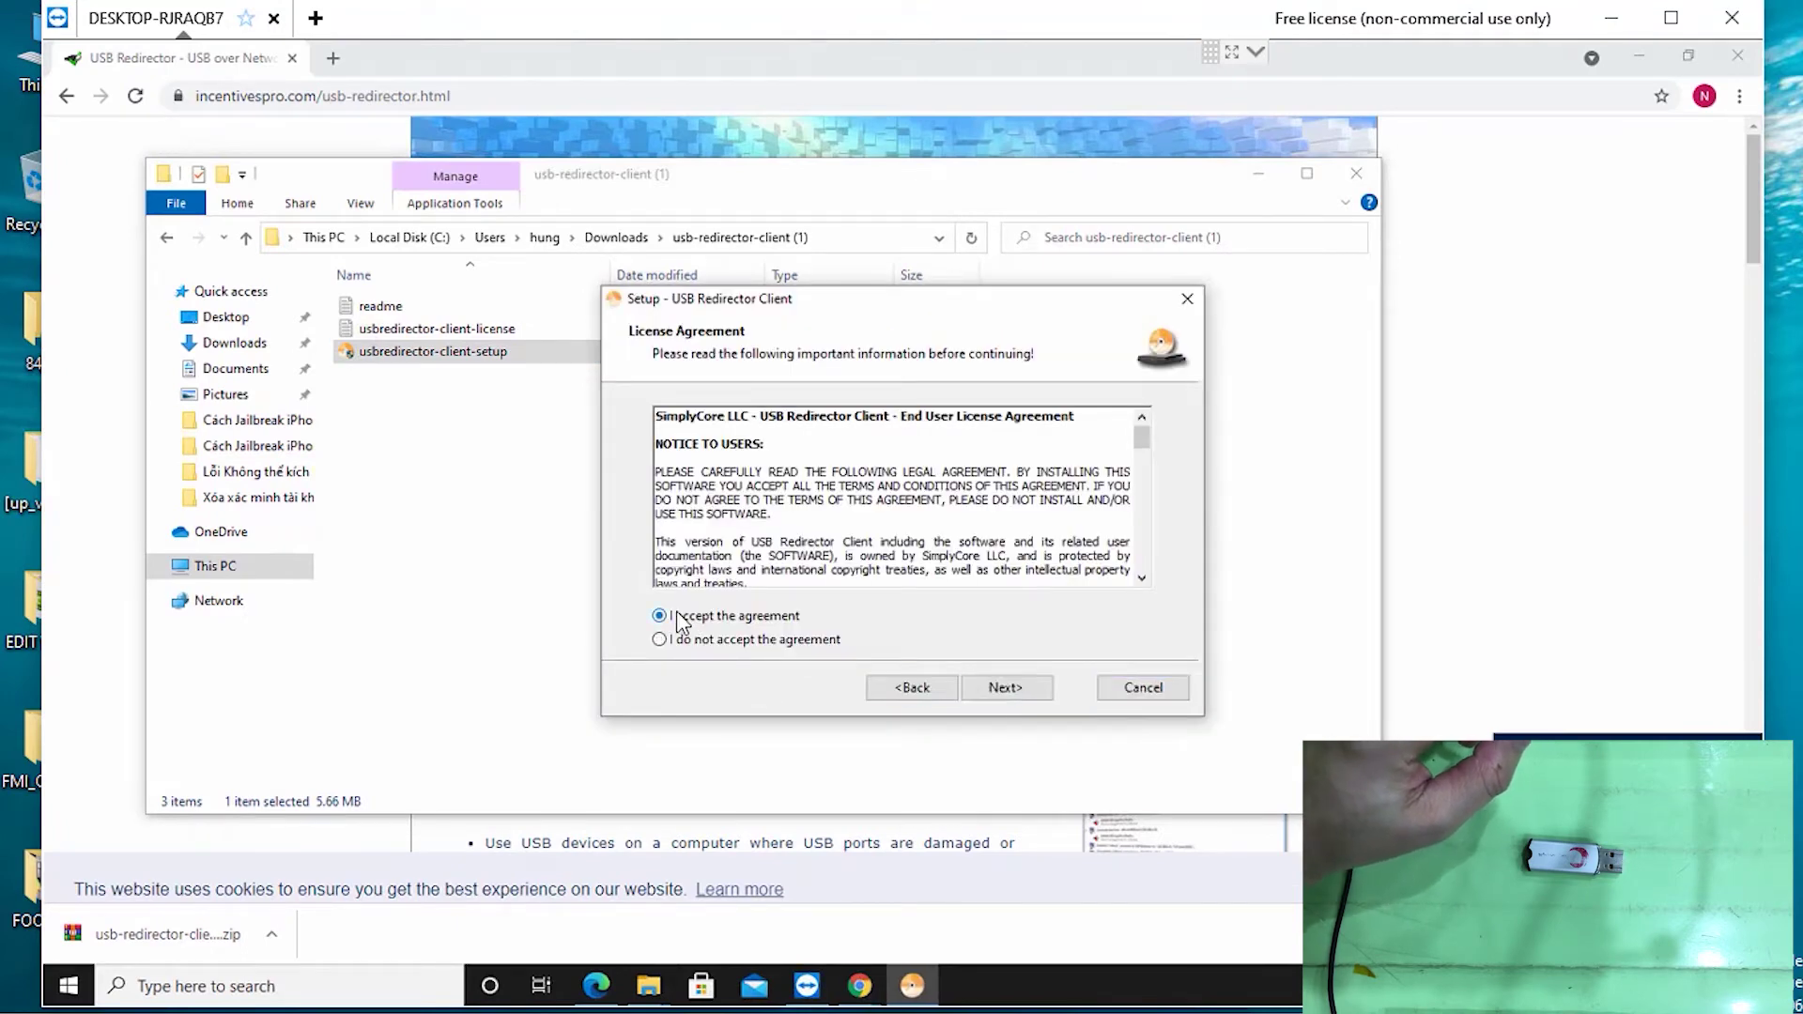
mouse_move(438, 348)
left_mouse_down()
mouse_move(458, 358)
mouse_move(409, 355)
left_mouse_up()
left_click(663, 618)
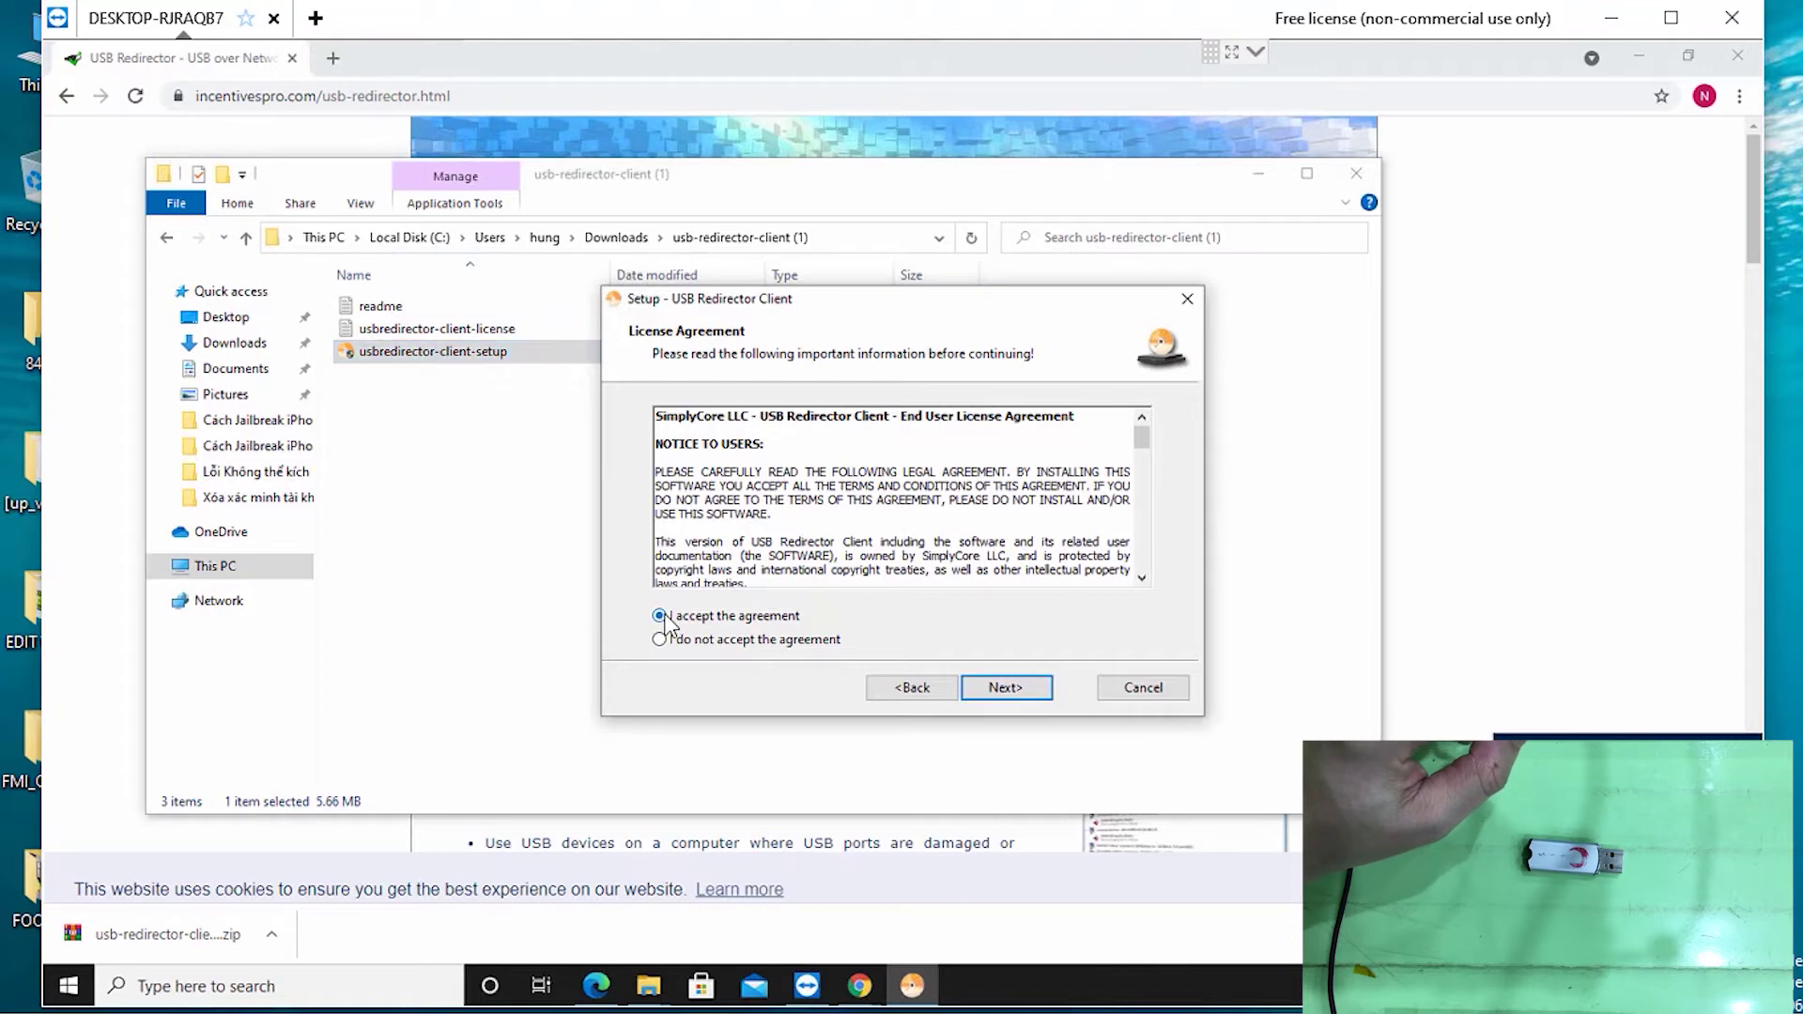
left_click(1004, 688)
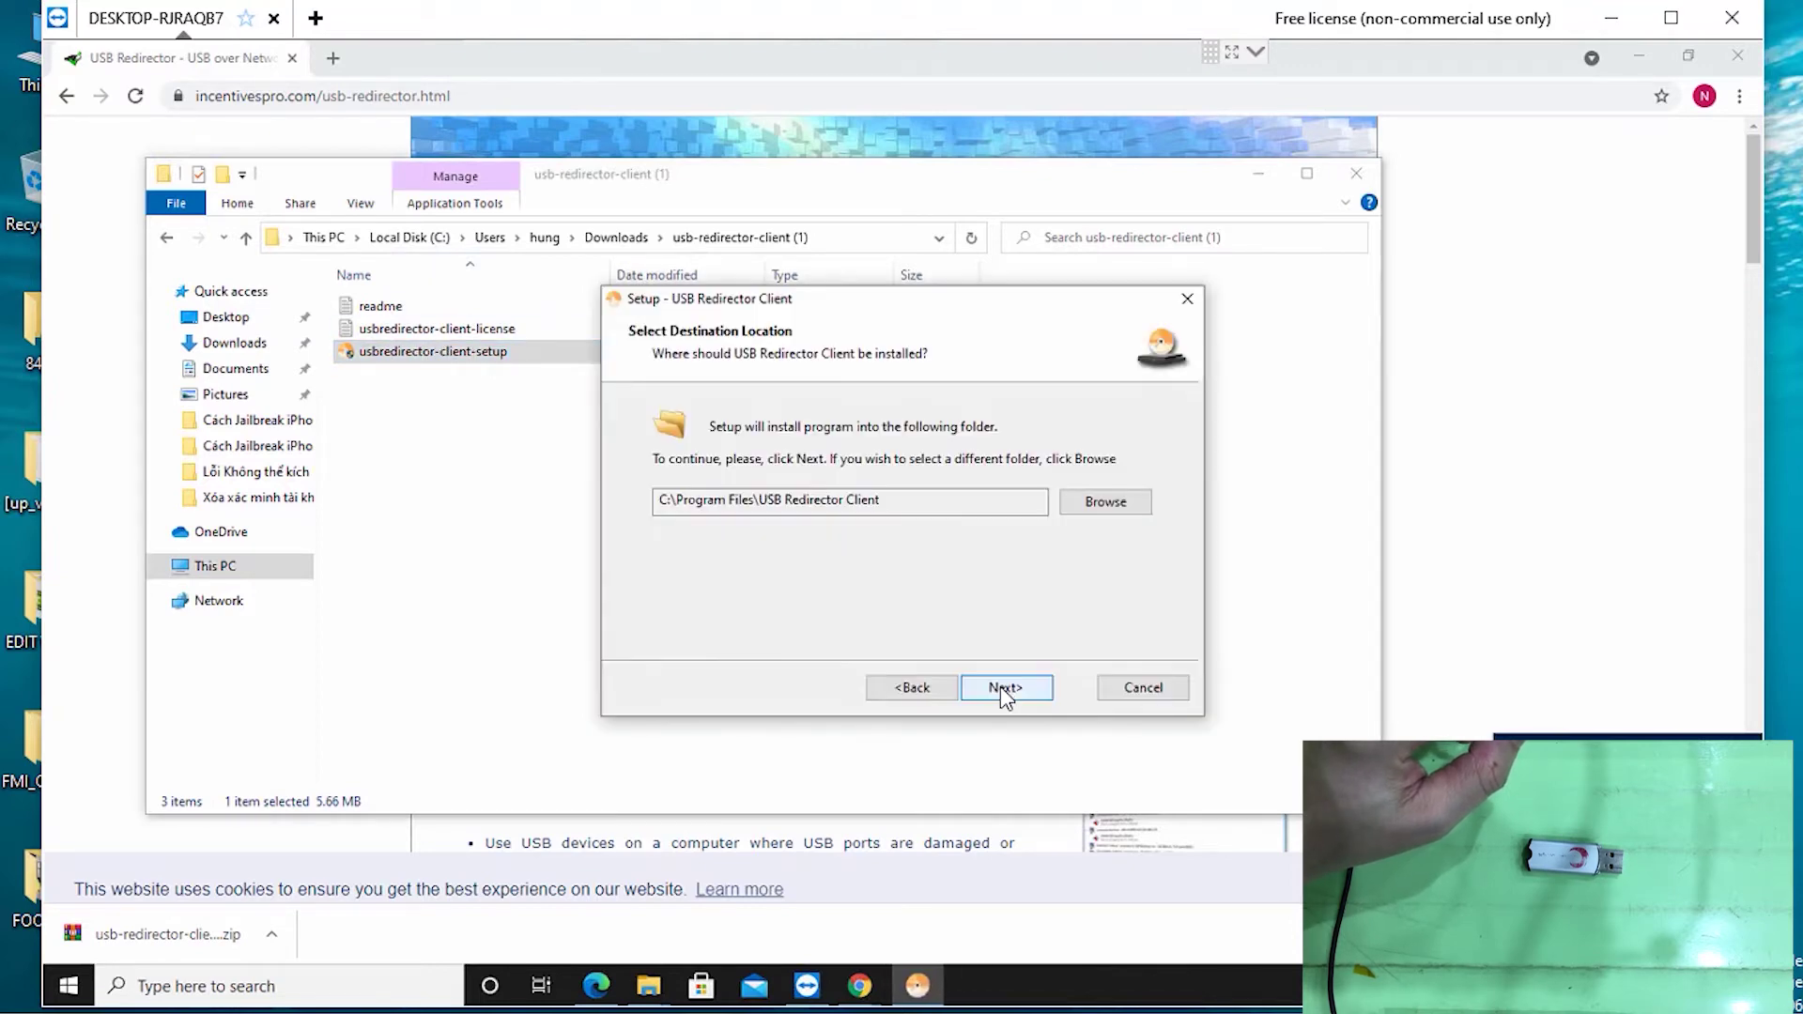
left_click(1022, 687)
left_click(1005, 688)
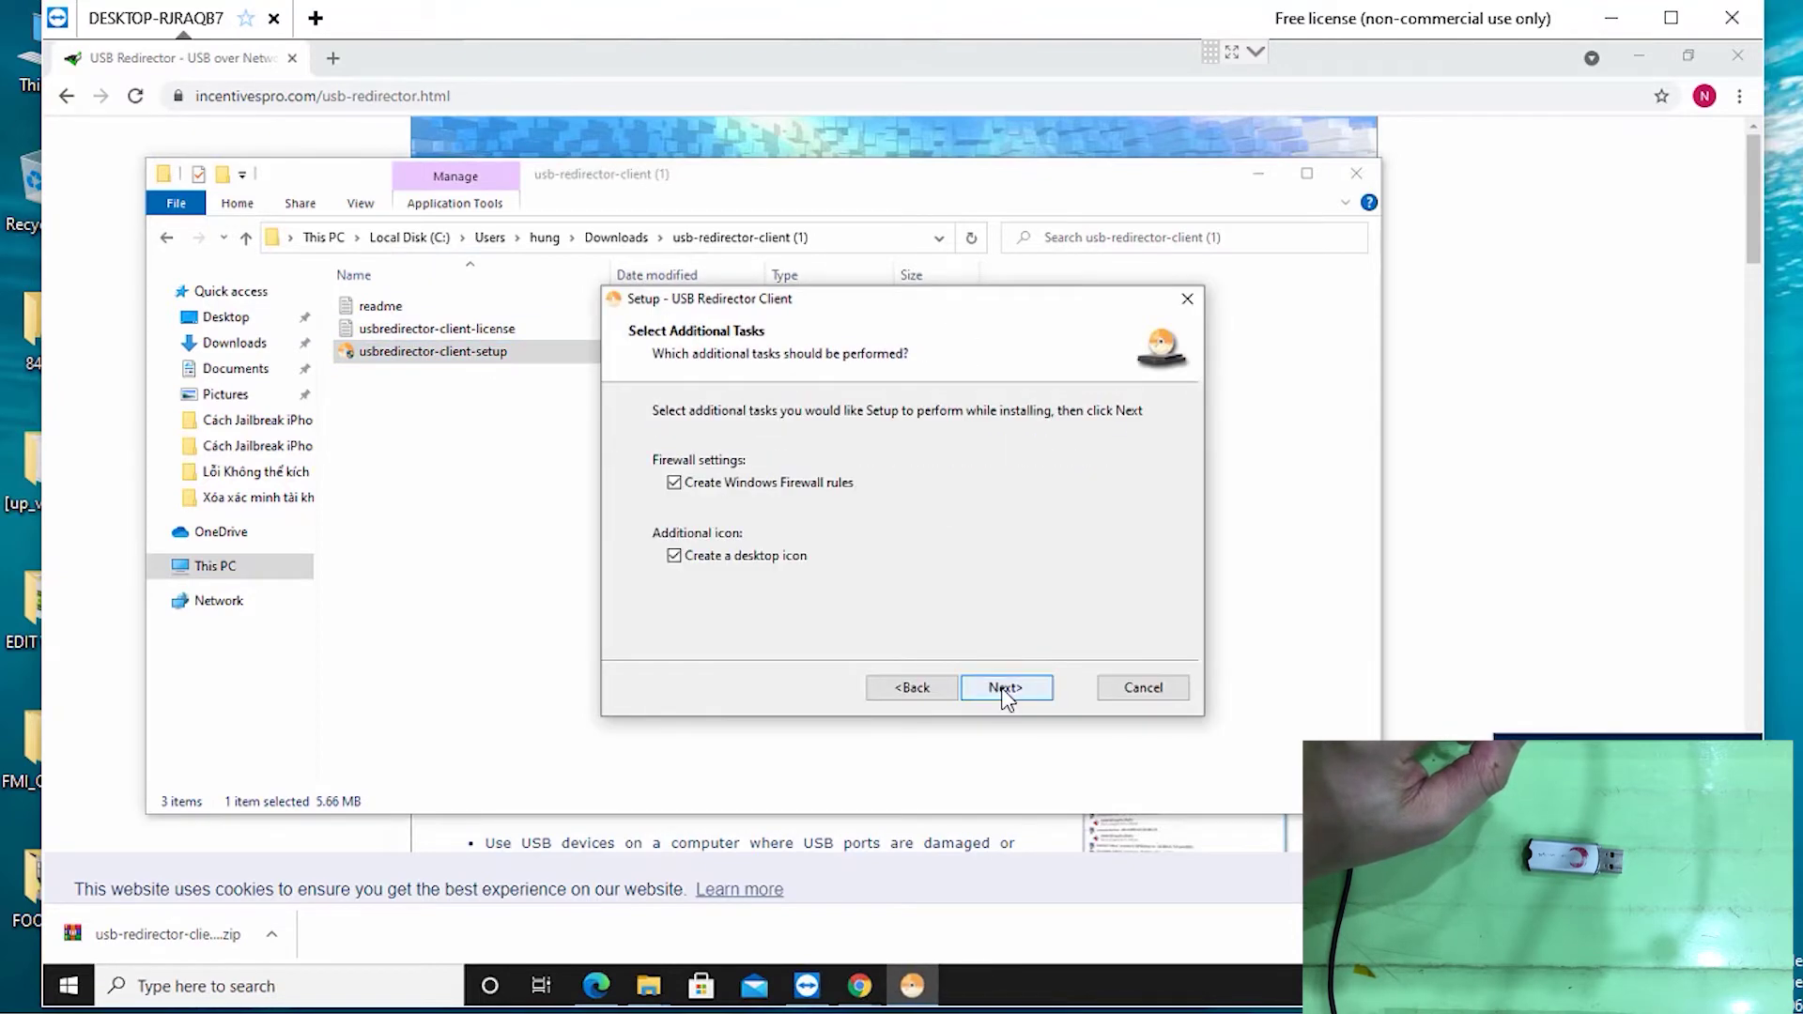
left_click(1001, 687)
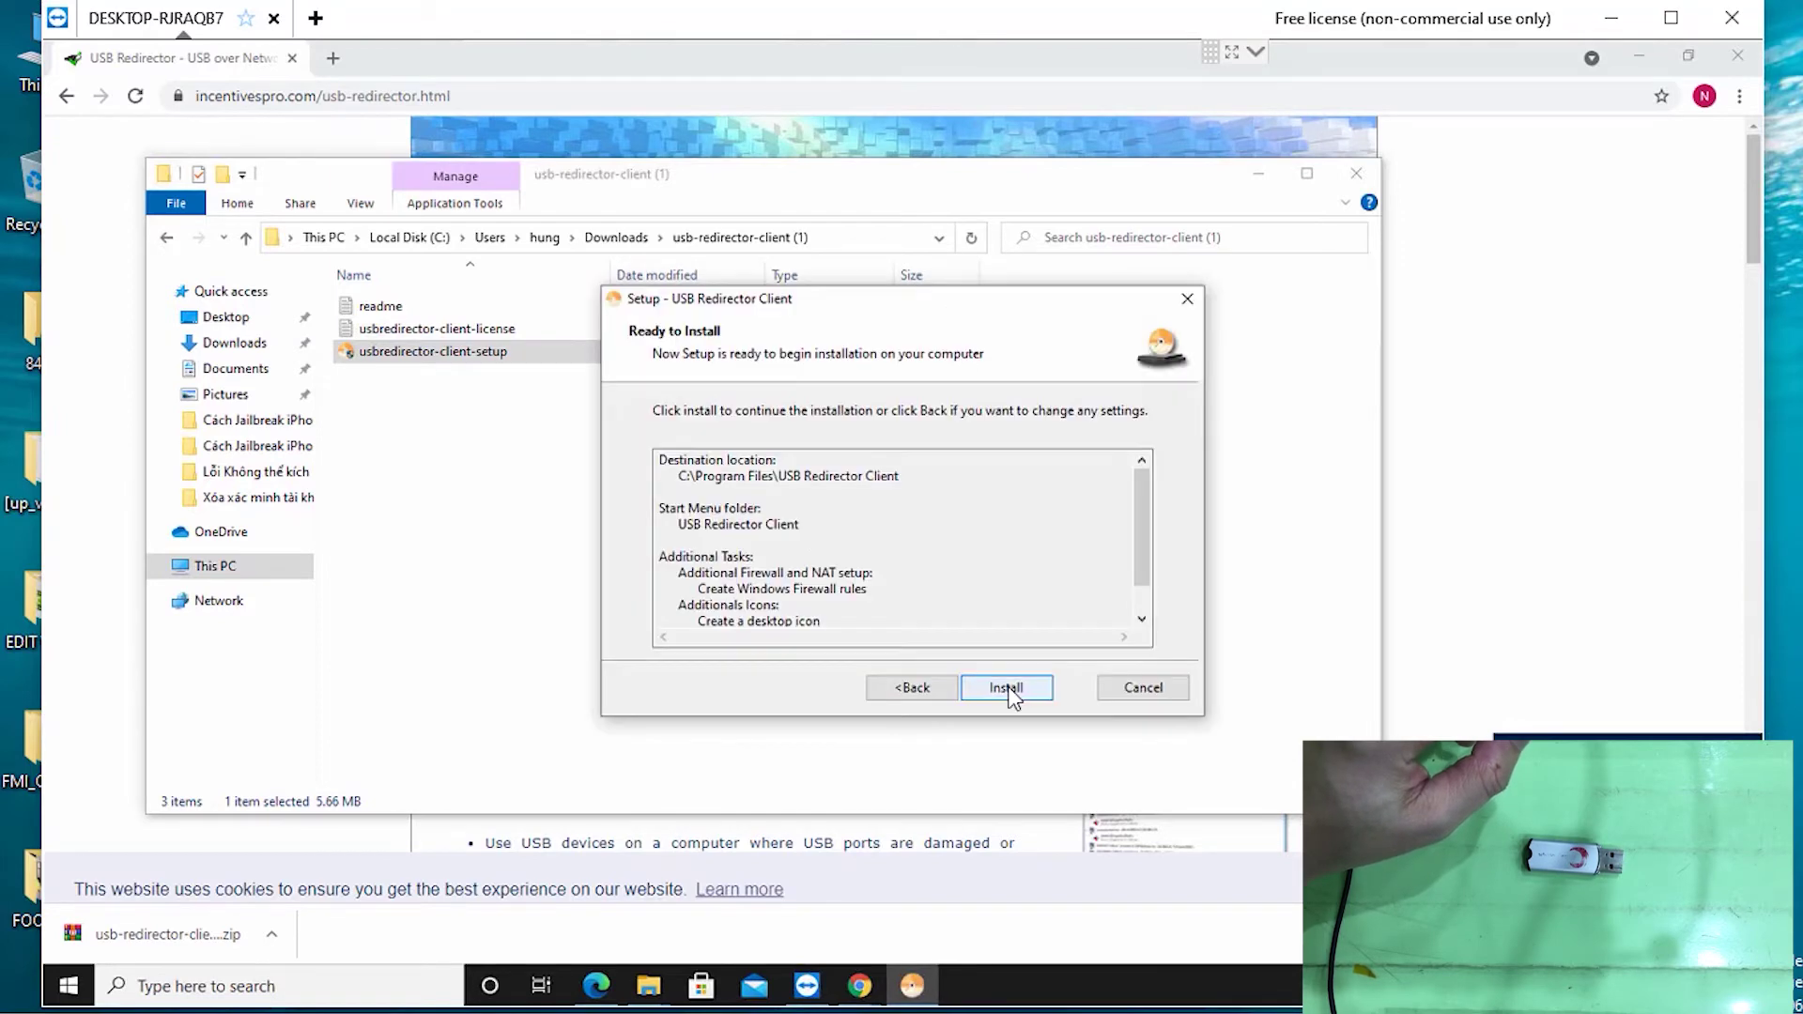
left_click(1005, 687)
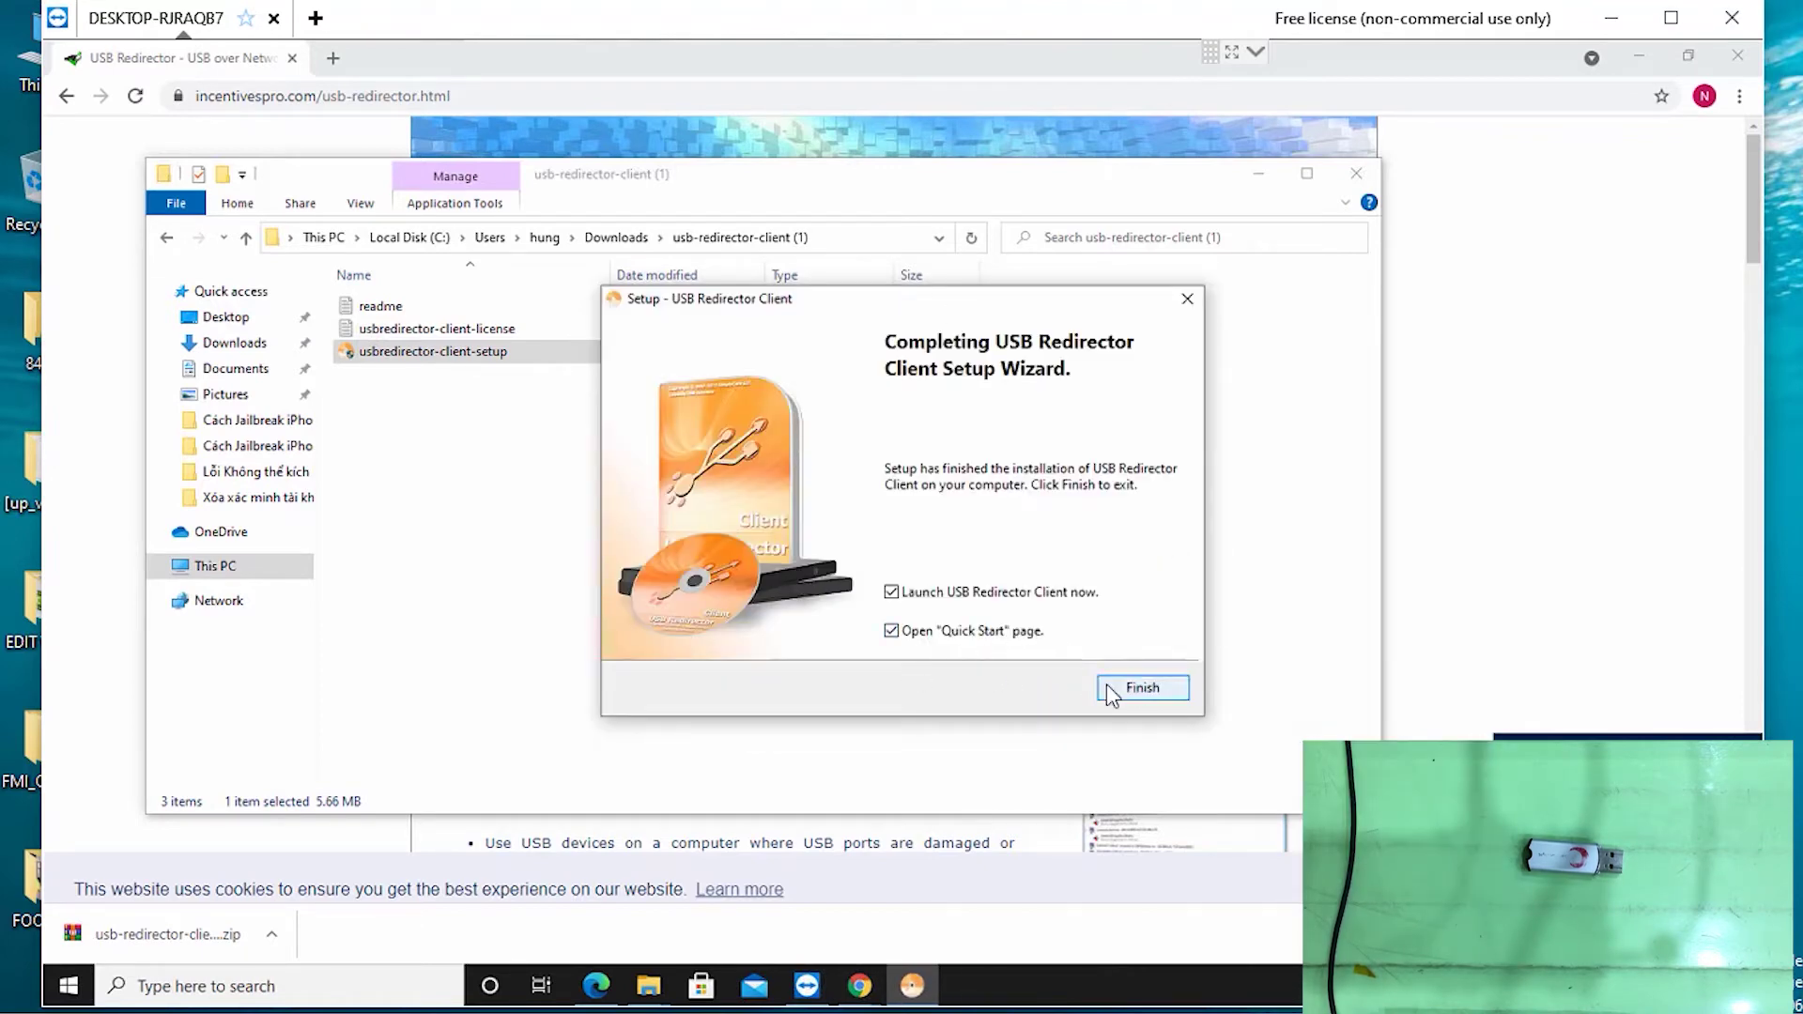
left_click(895, 636)
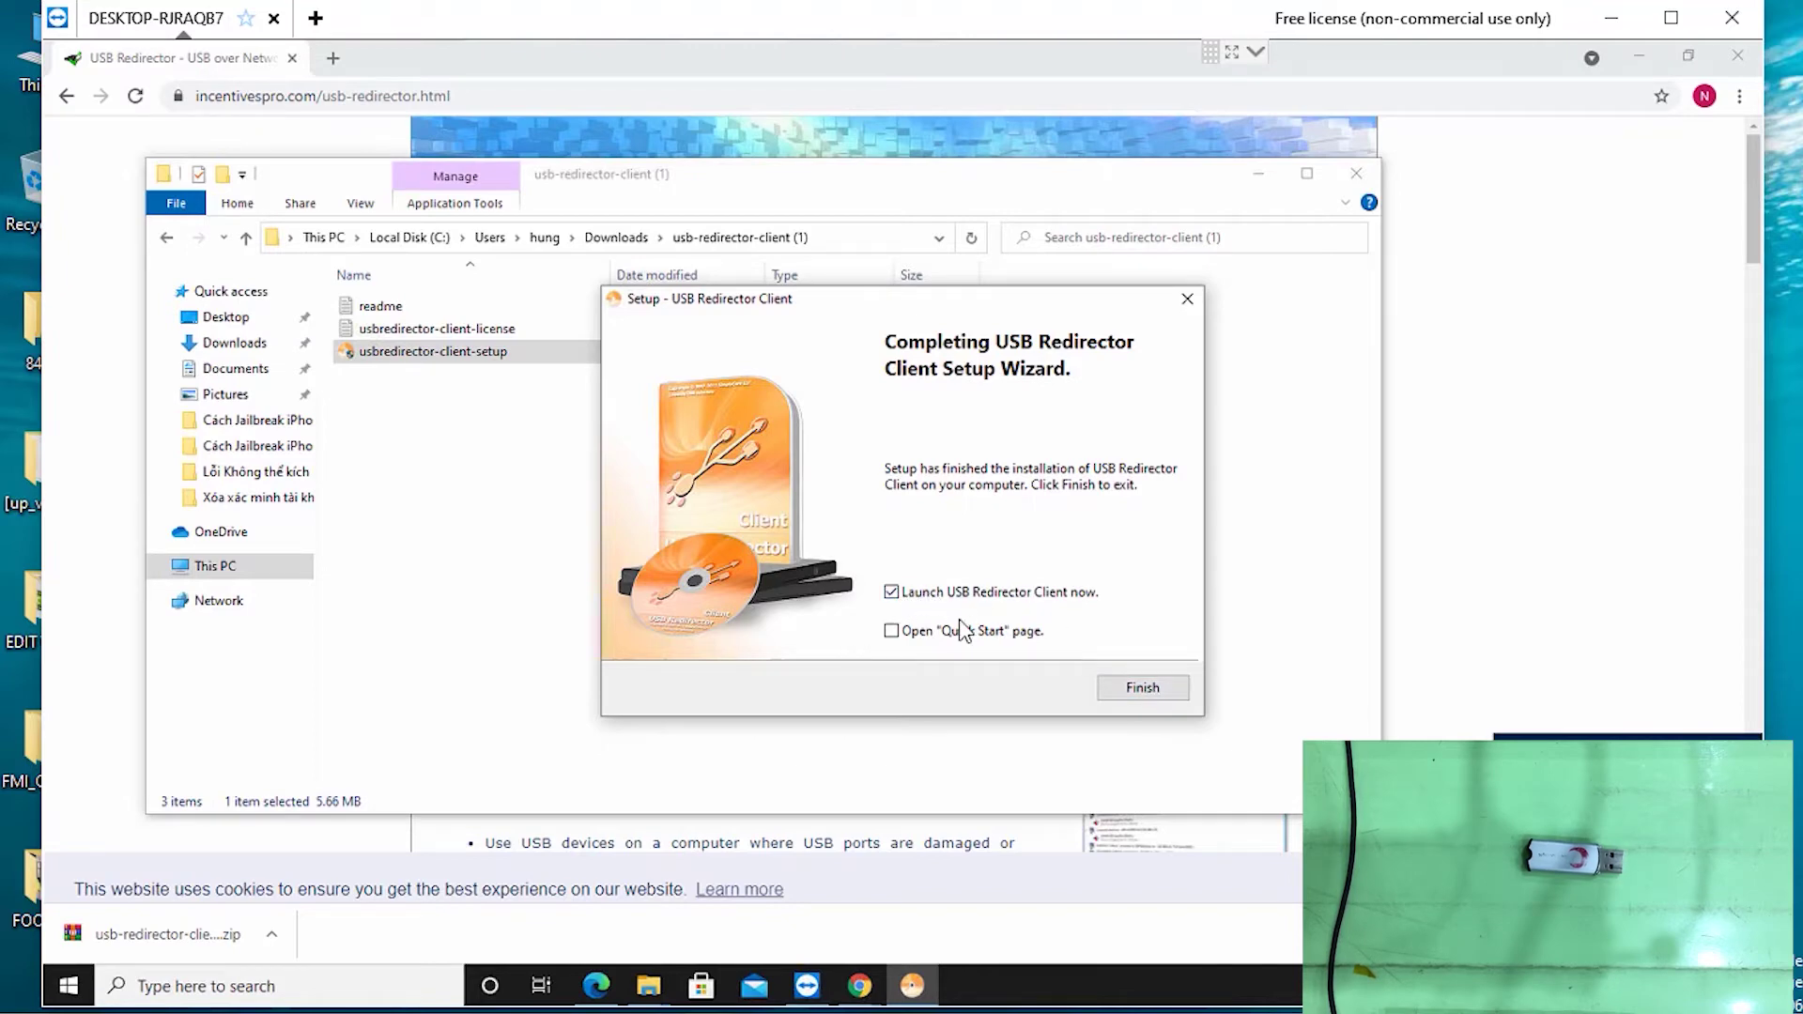
left_click(1142, 688)
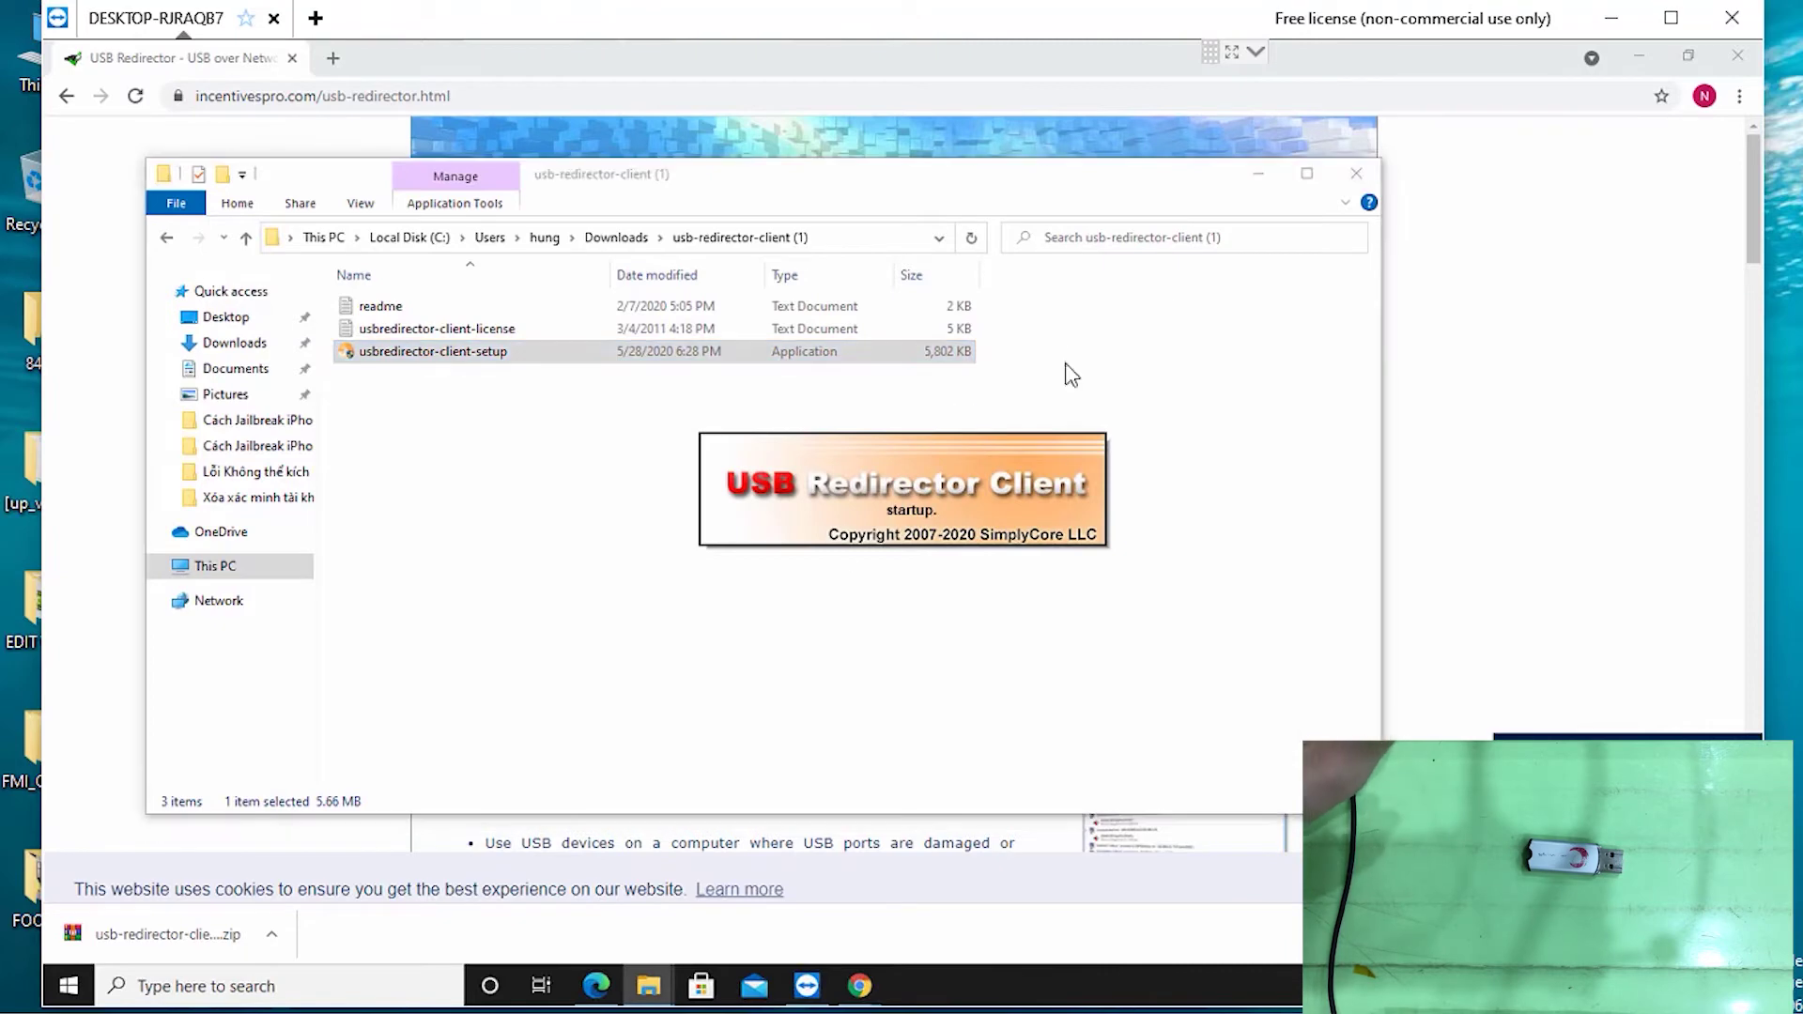
Minimize File Explorer and both Chrome windows, then reposition the USB Redirector Client window
left_click(1257, 178)
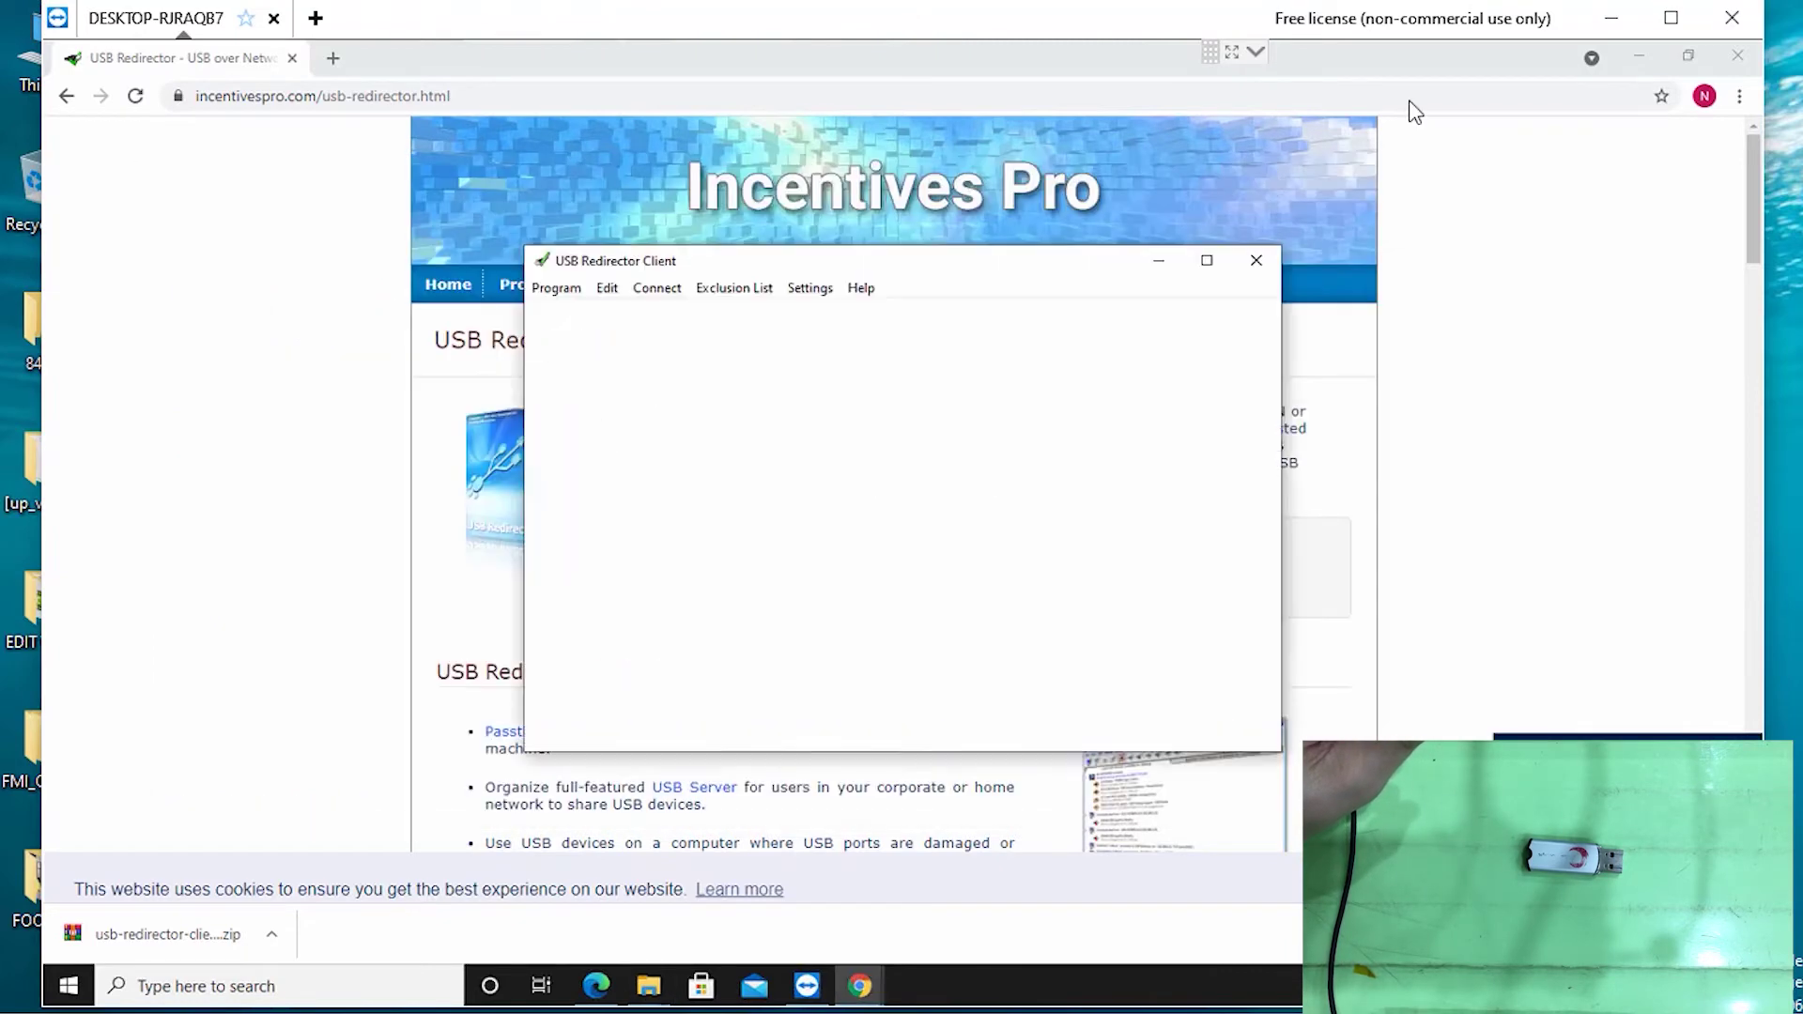
left_click(1642, 58)
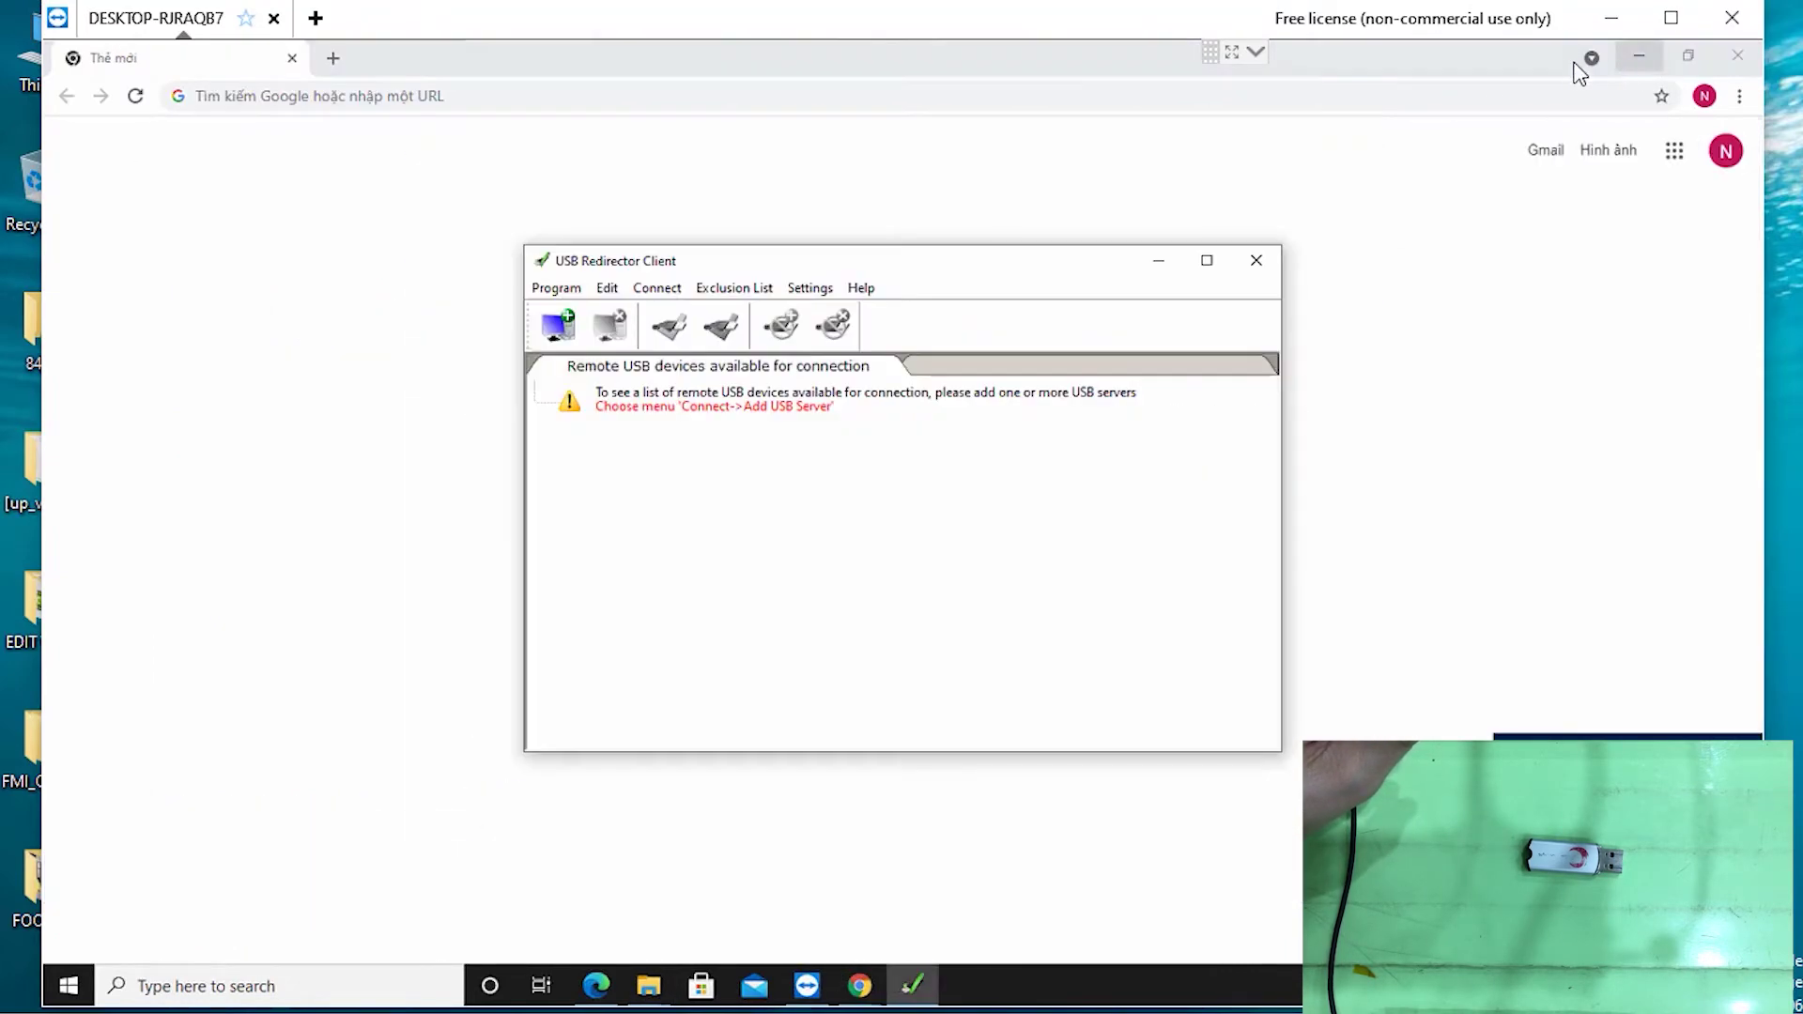
left_click(1637, 58)
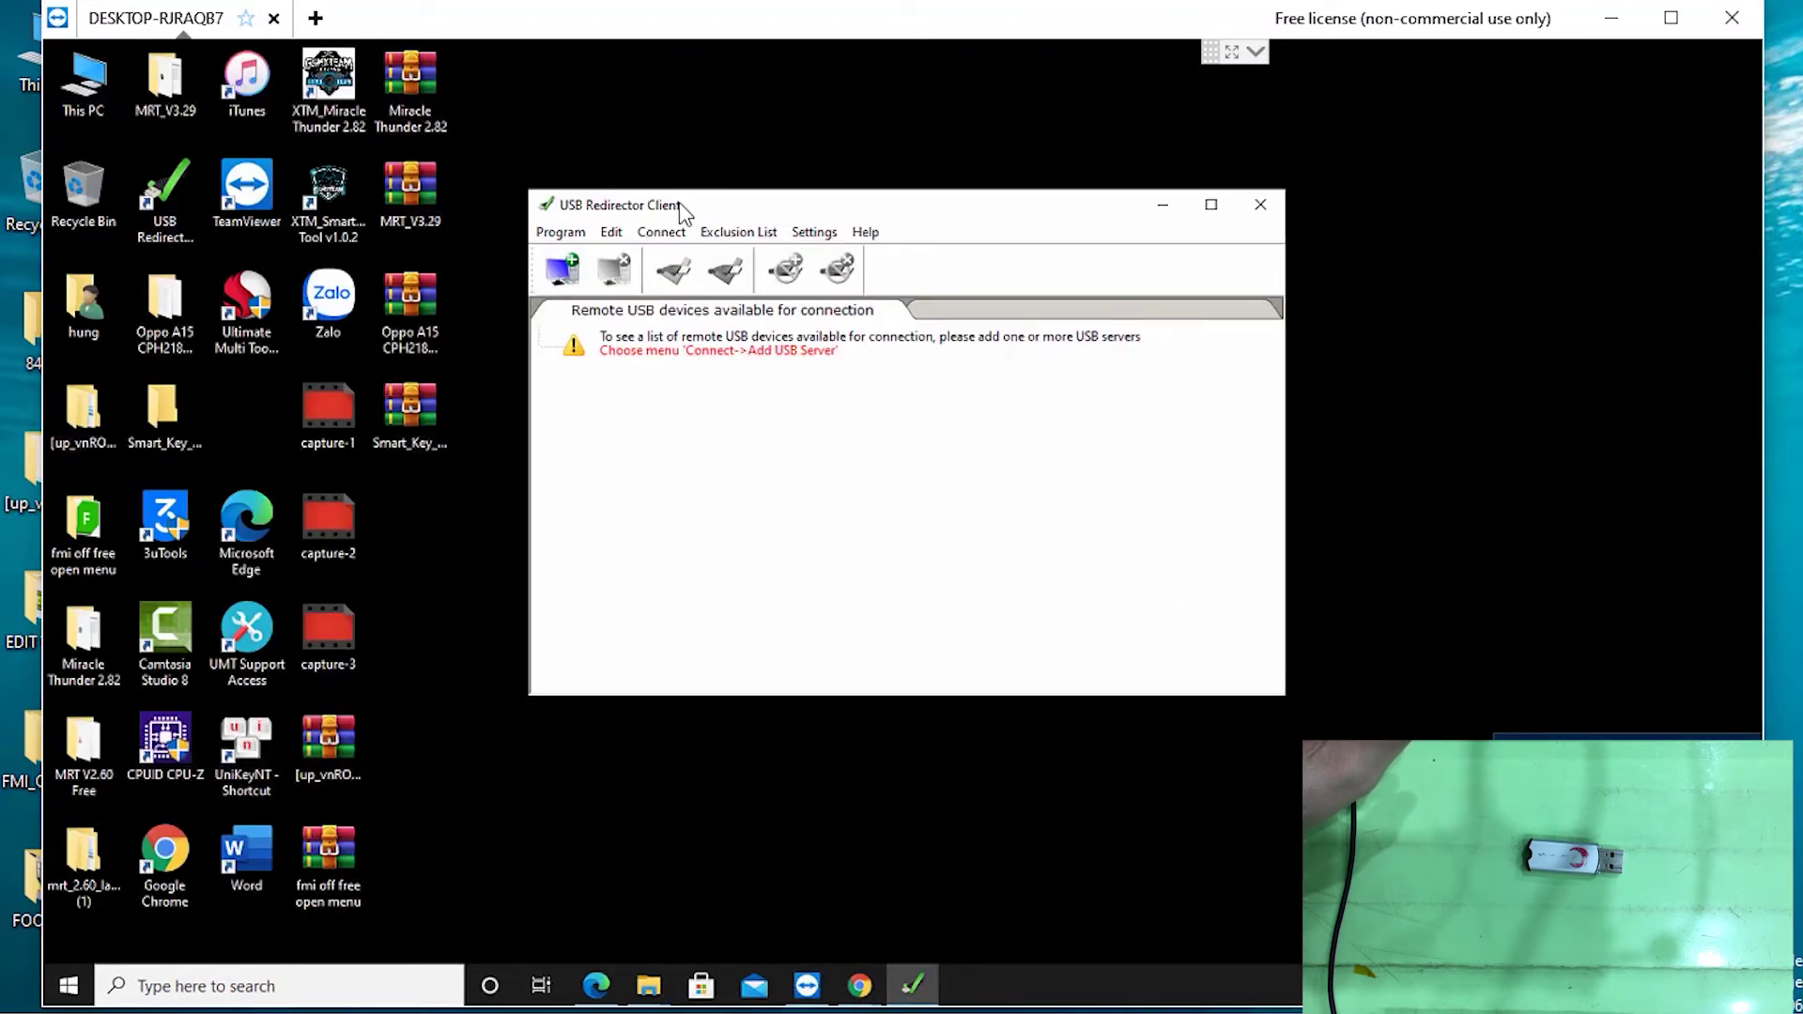
left_click_drag(680, 208, 666, 201)
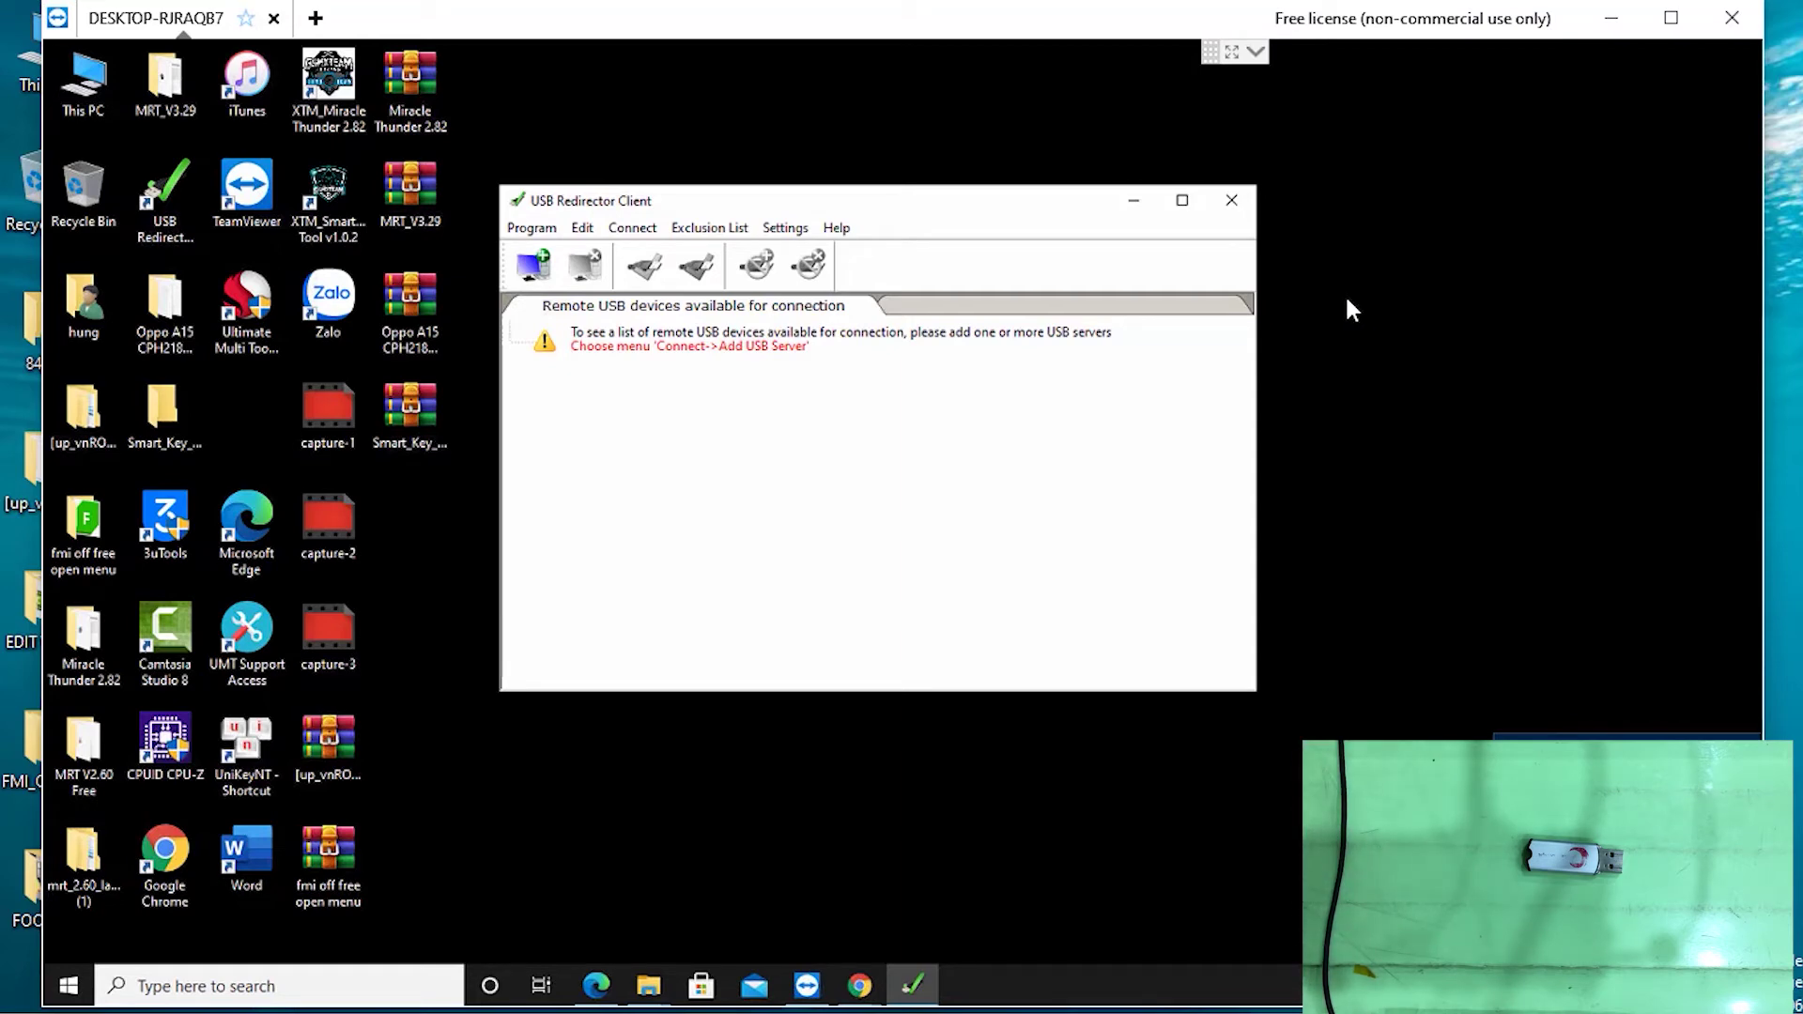
Bring the remote TeamViewer forward and open its Options window via Extras
left_click(807, 986)
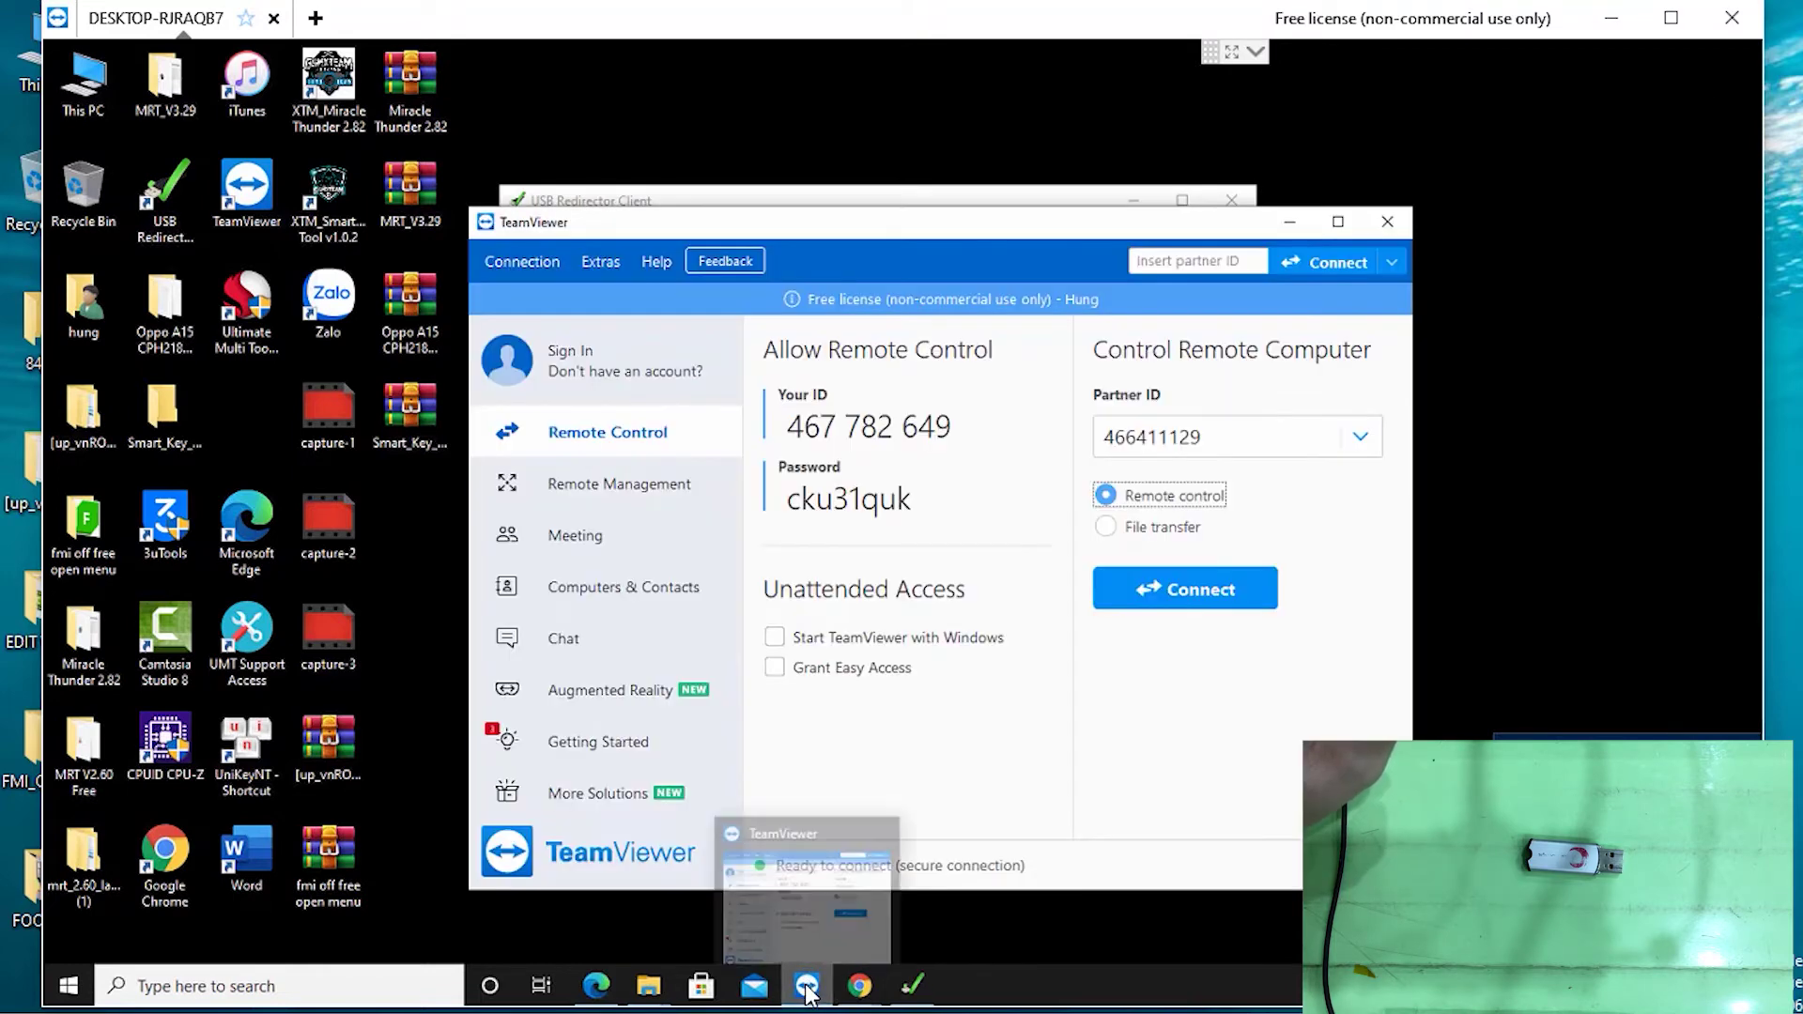
left_click(808, 986)
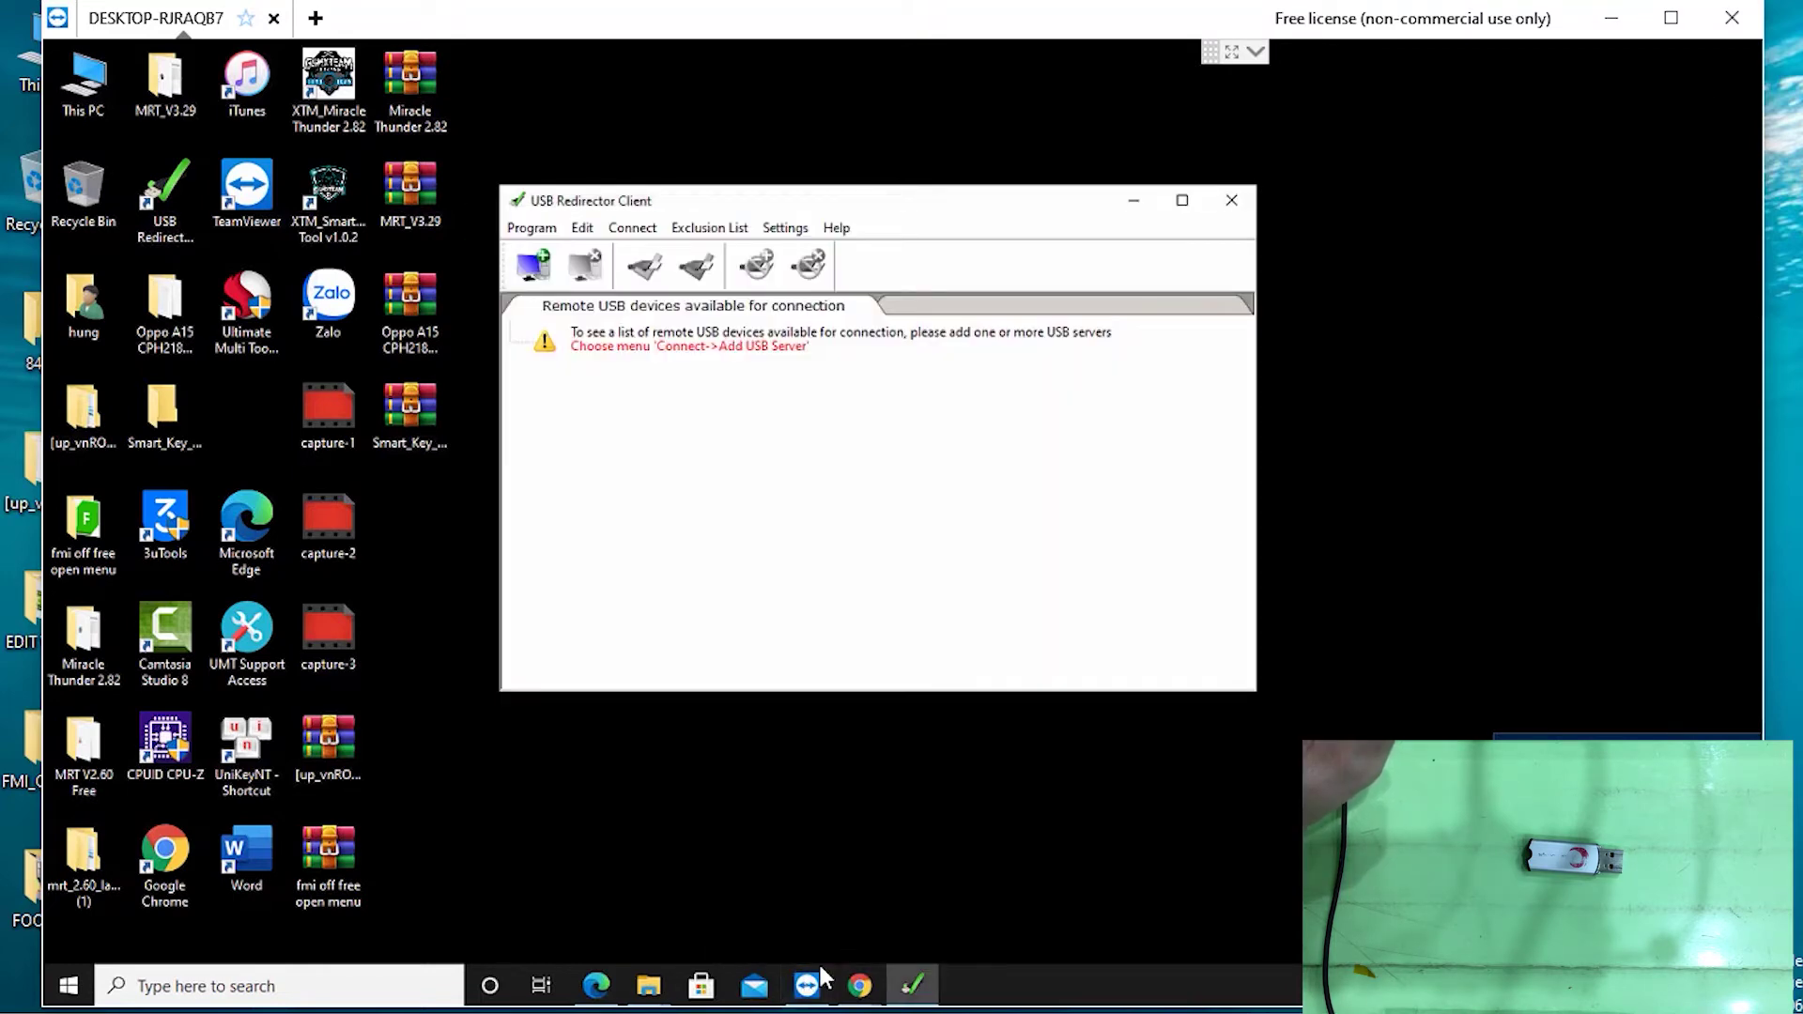
left_click(813, 982)
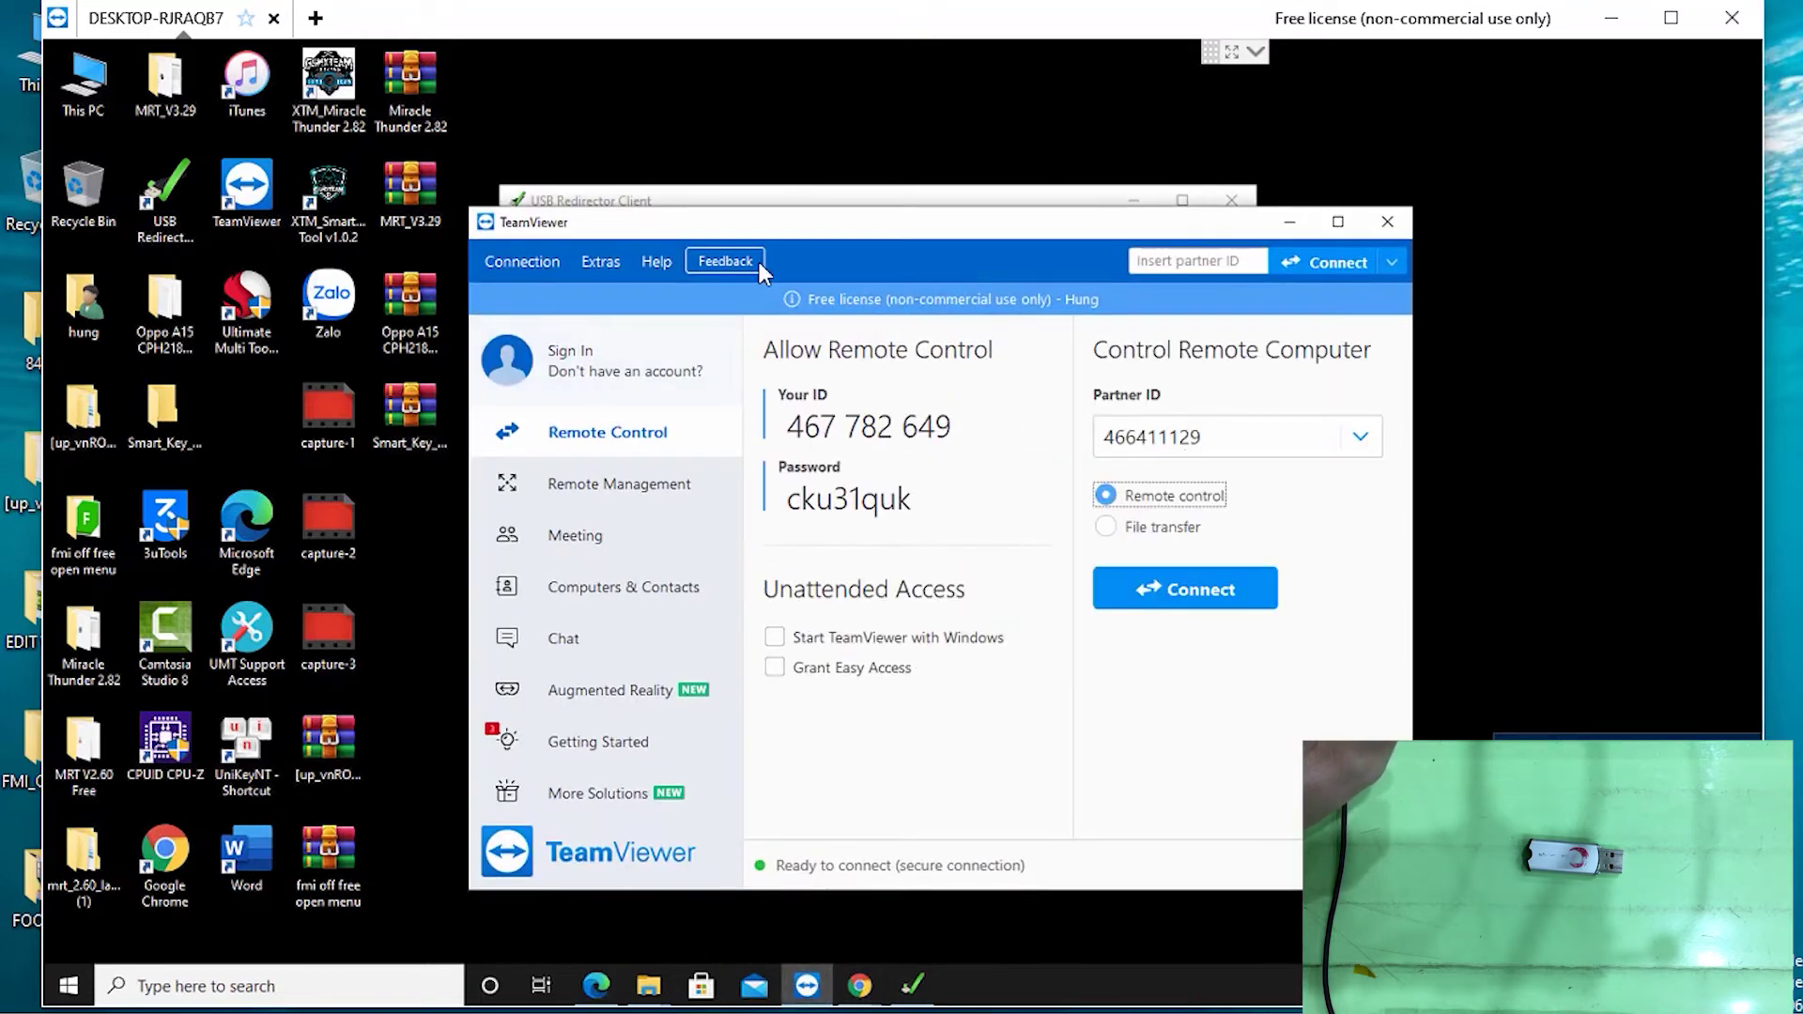
left_click(605, 265)
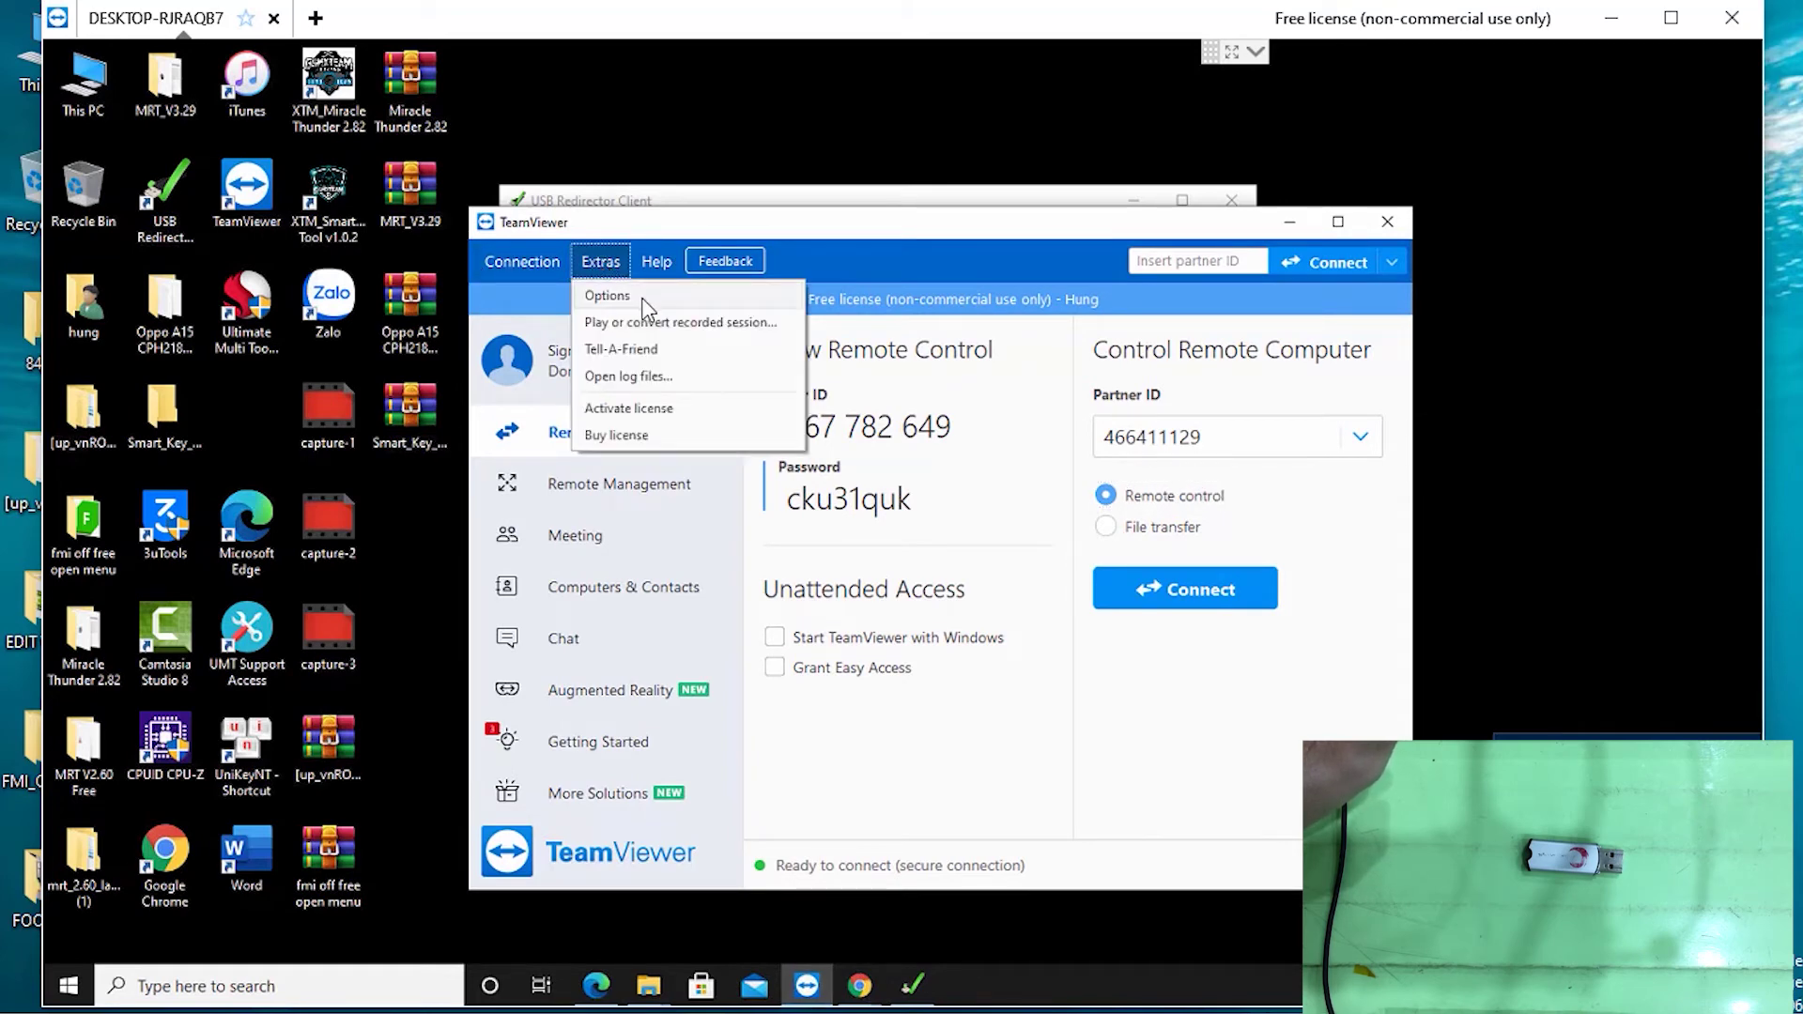
left_click(611, 299)
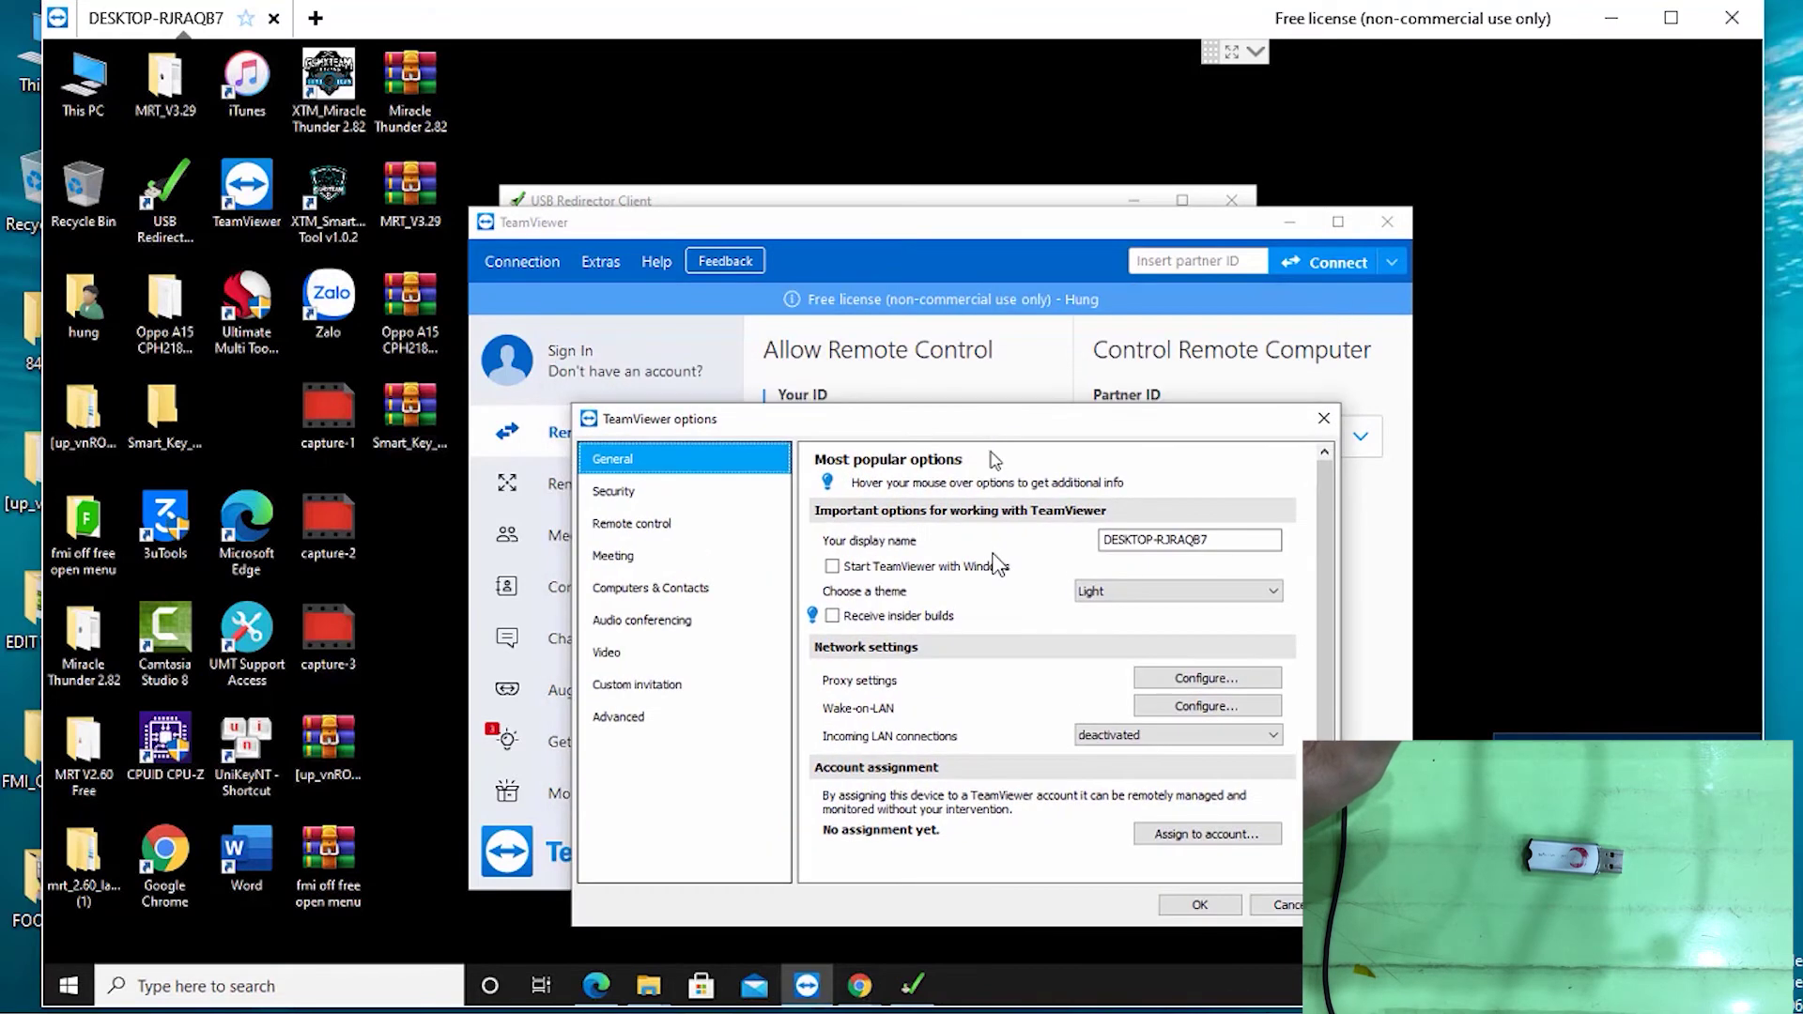
left_click_drag(981, 301, 1008, 605)
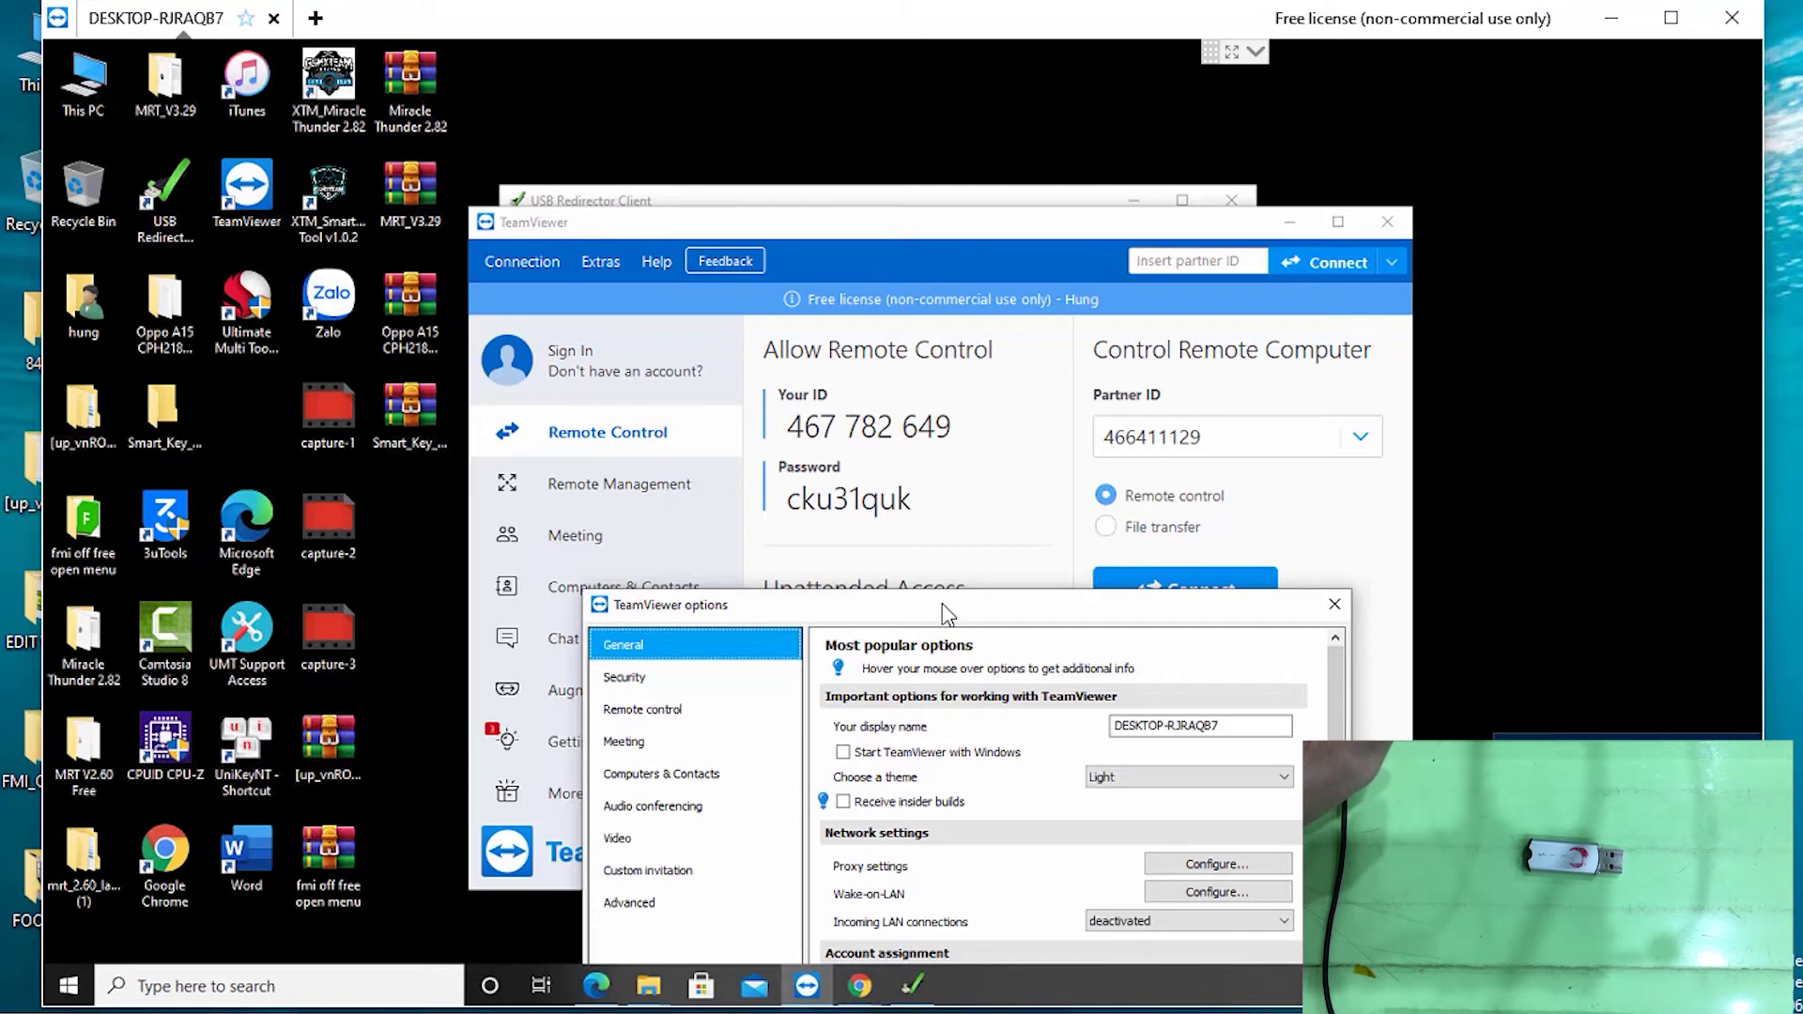
left_click_drag(947, 615, 841, 270)
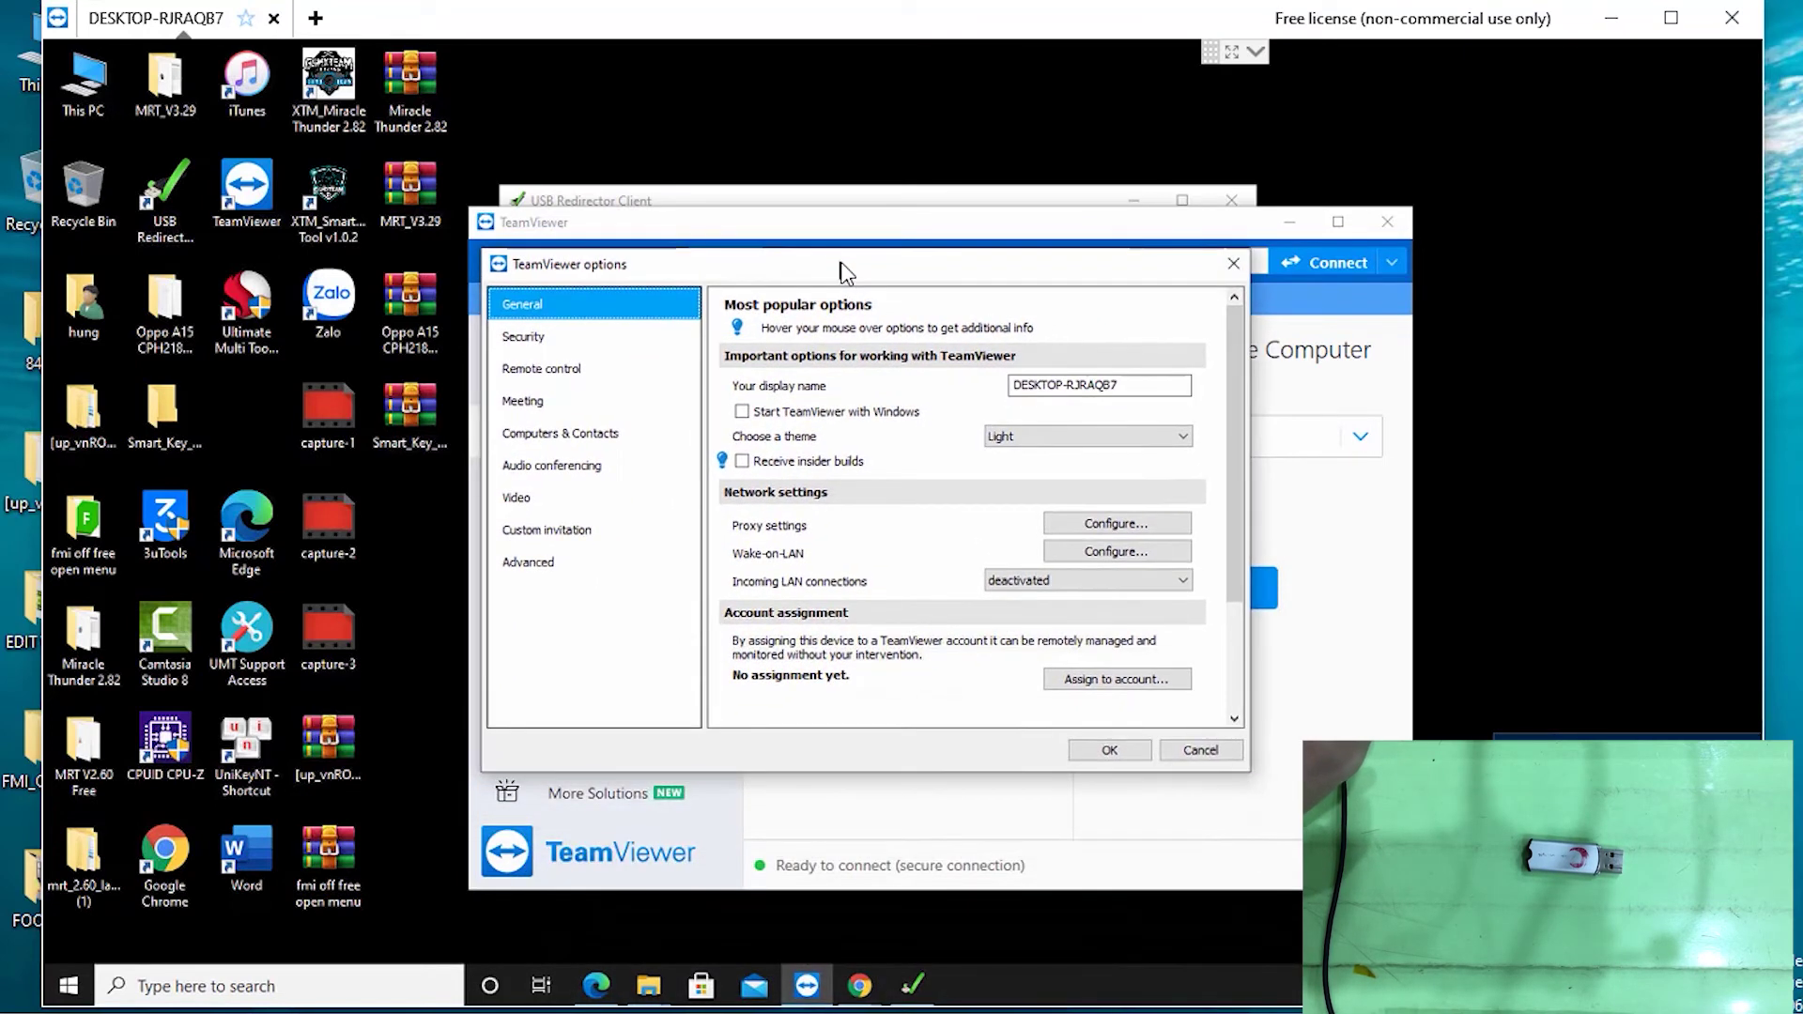
Install the VPN driver under Advanced options, confirm and save, then minimize the remote session
left_click(542, 566)
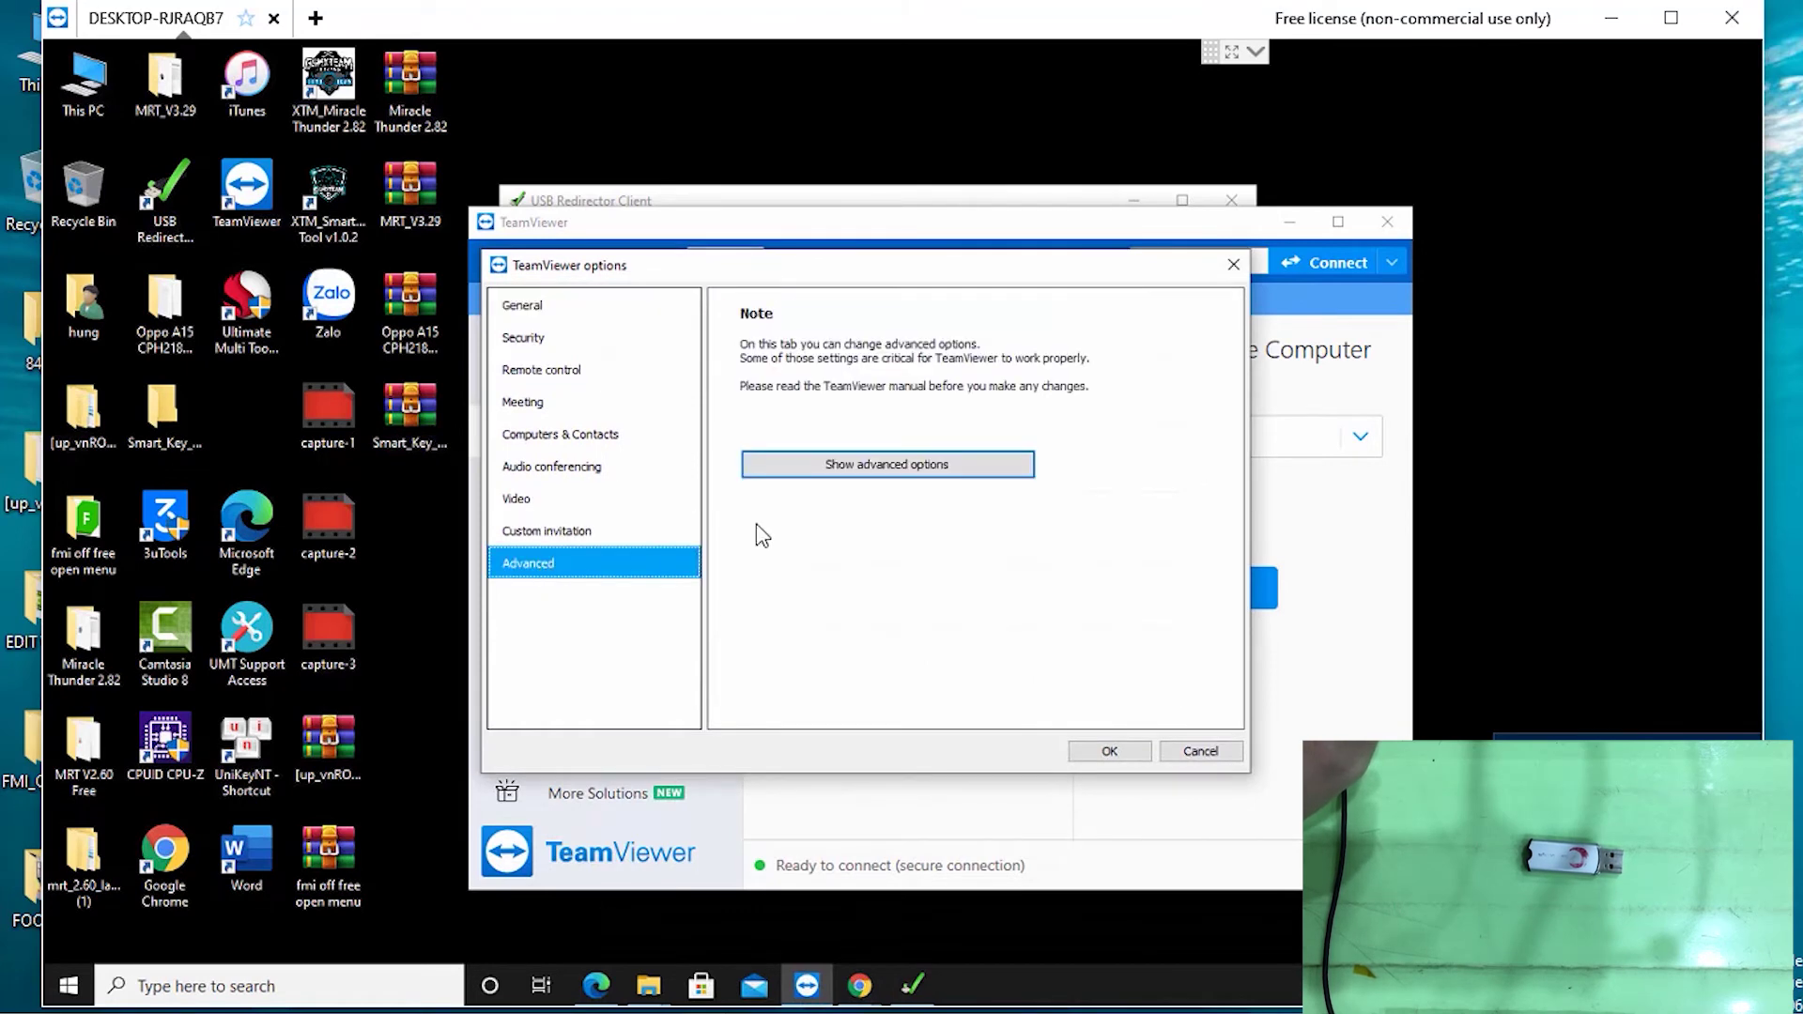
left_click(893, 469)
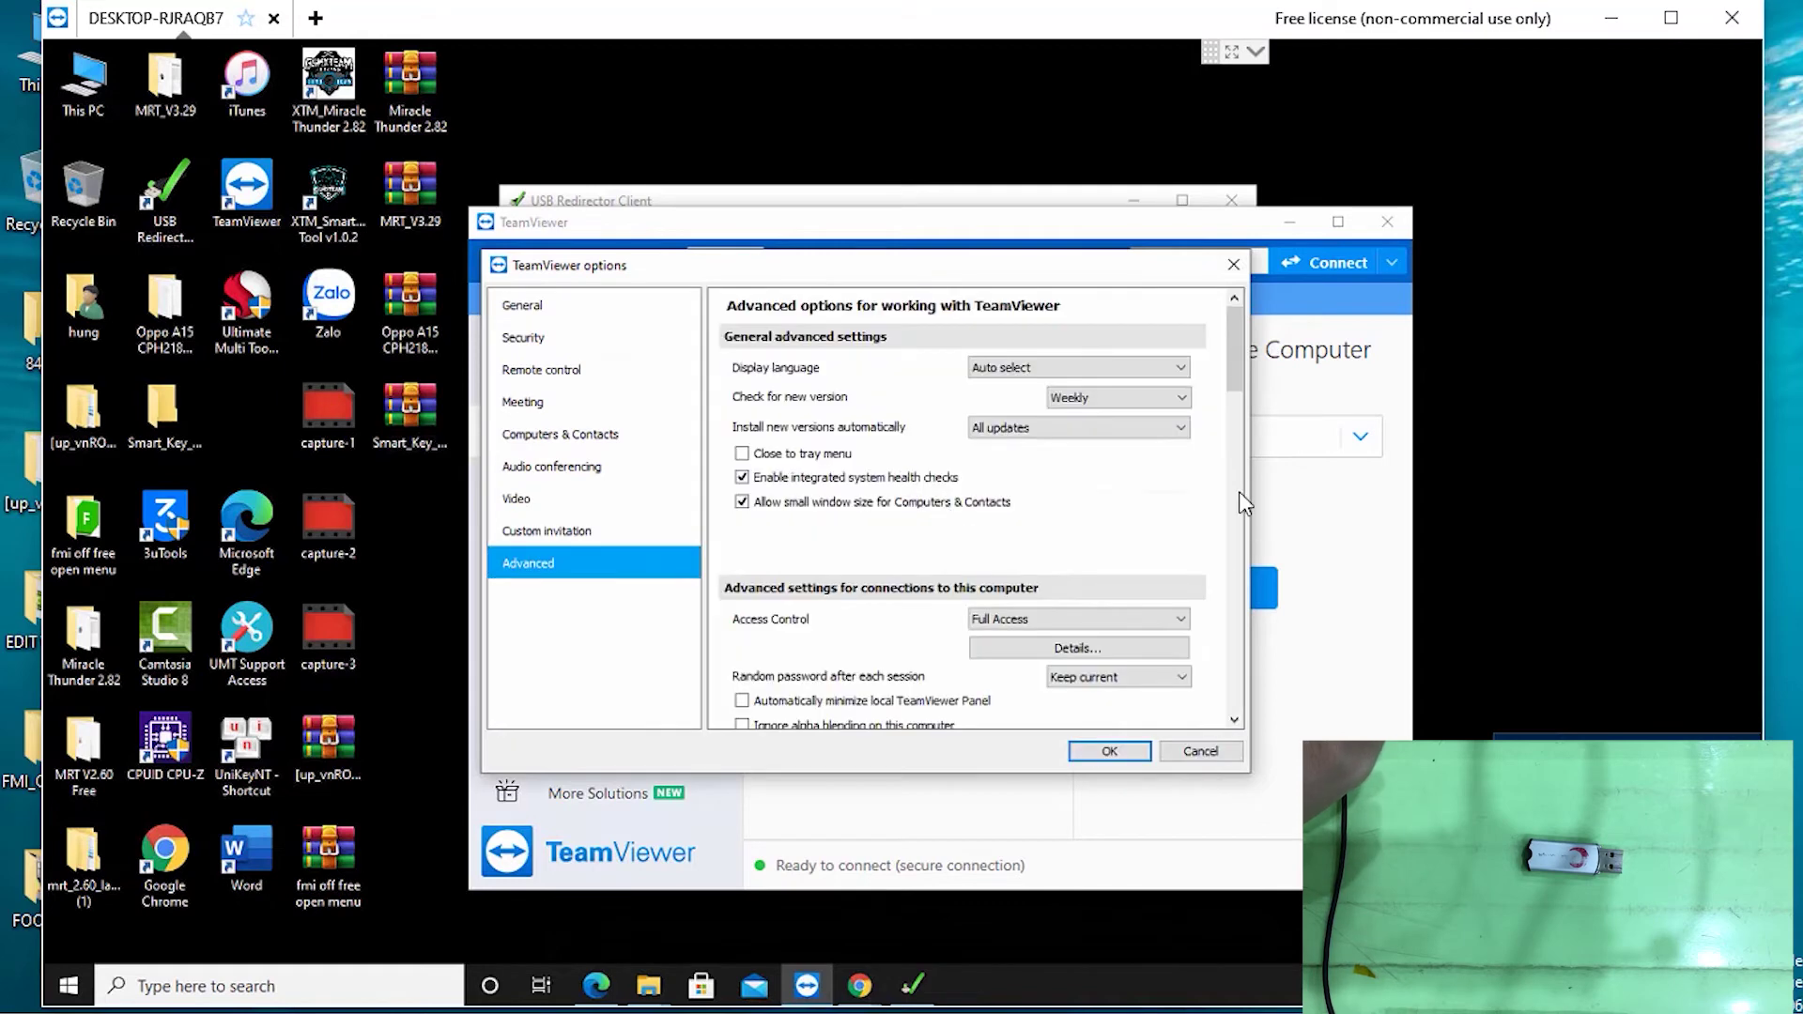
left_click_drag(1235, 331, 1233, 536)
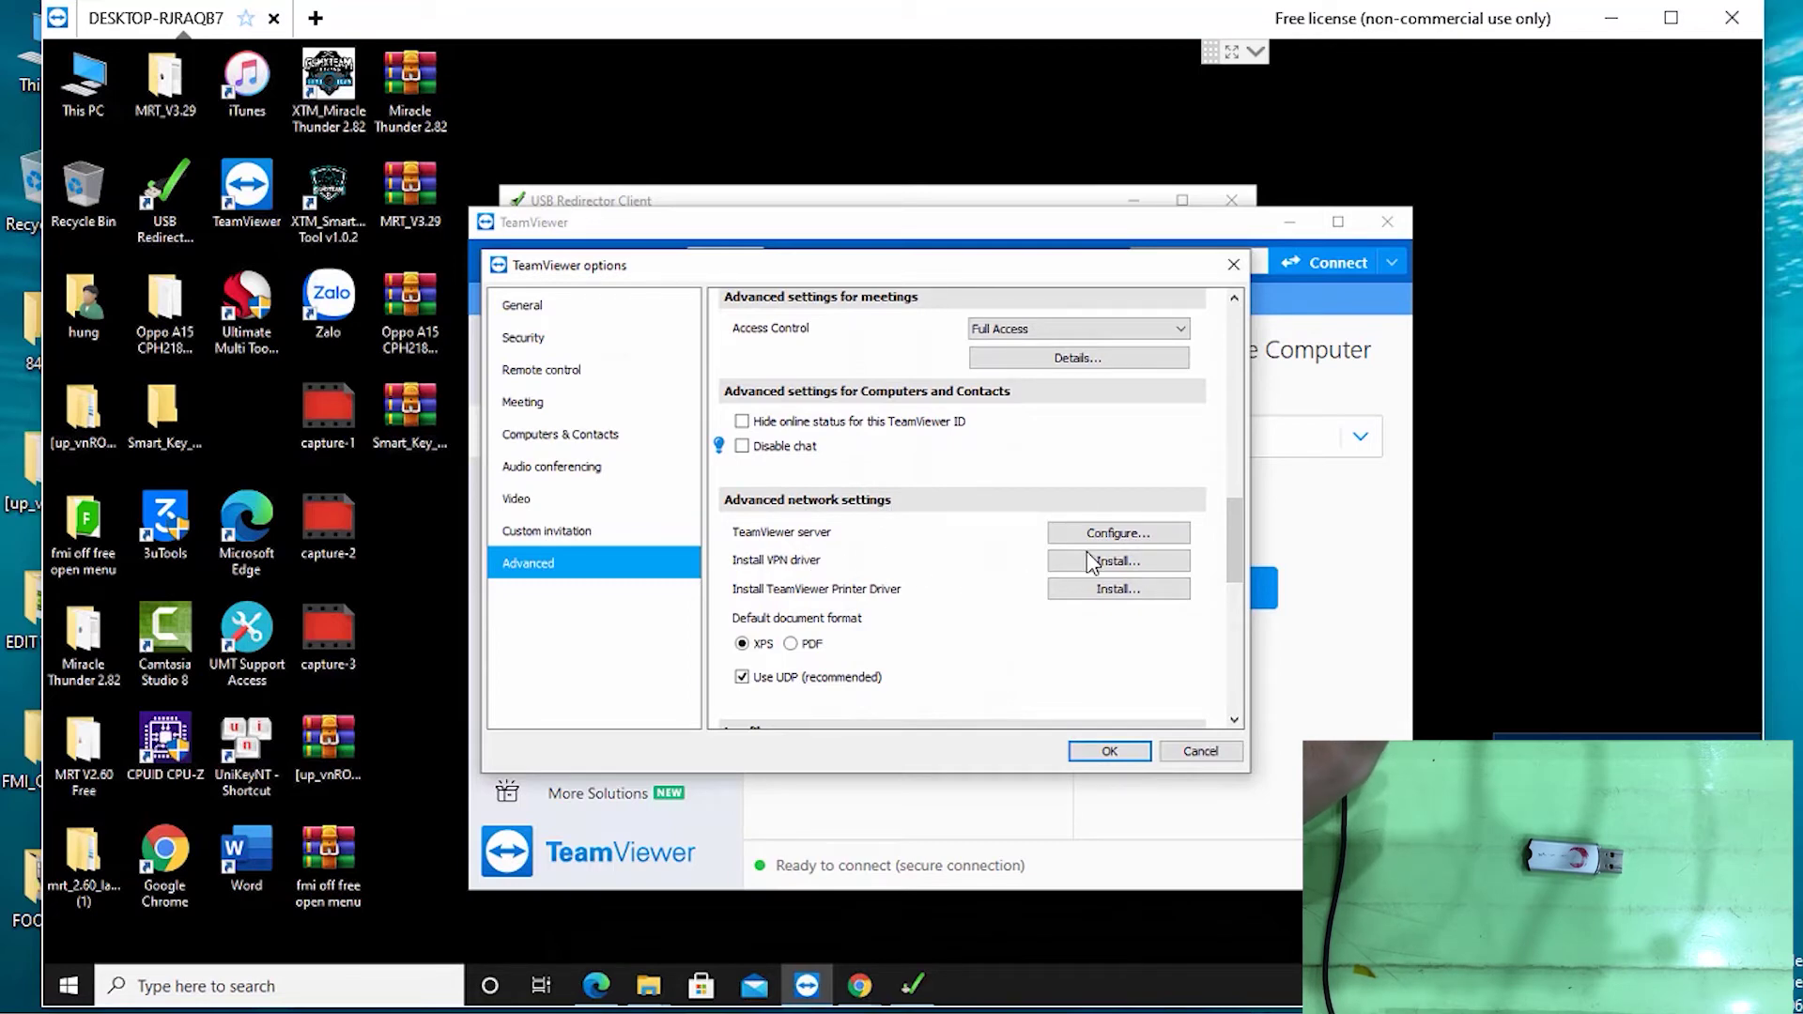
left_click(1116, 562)
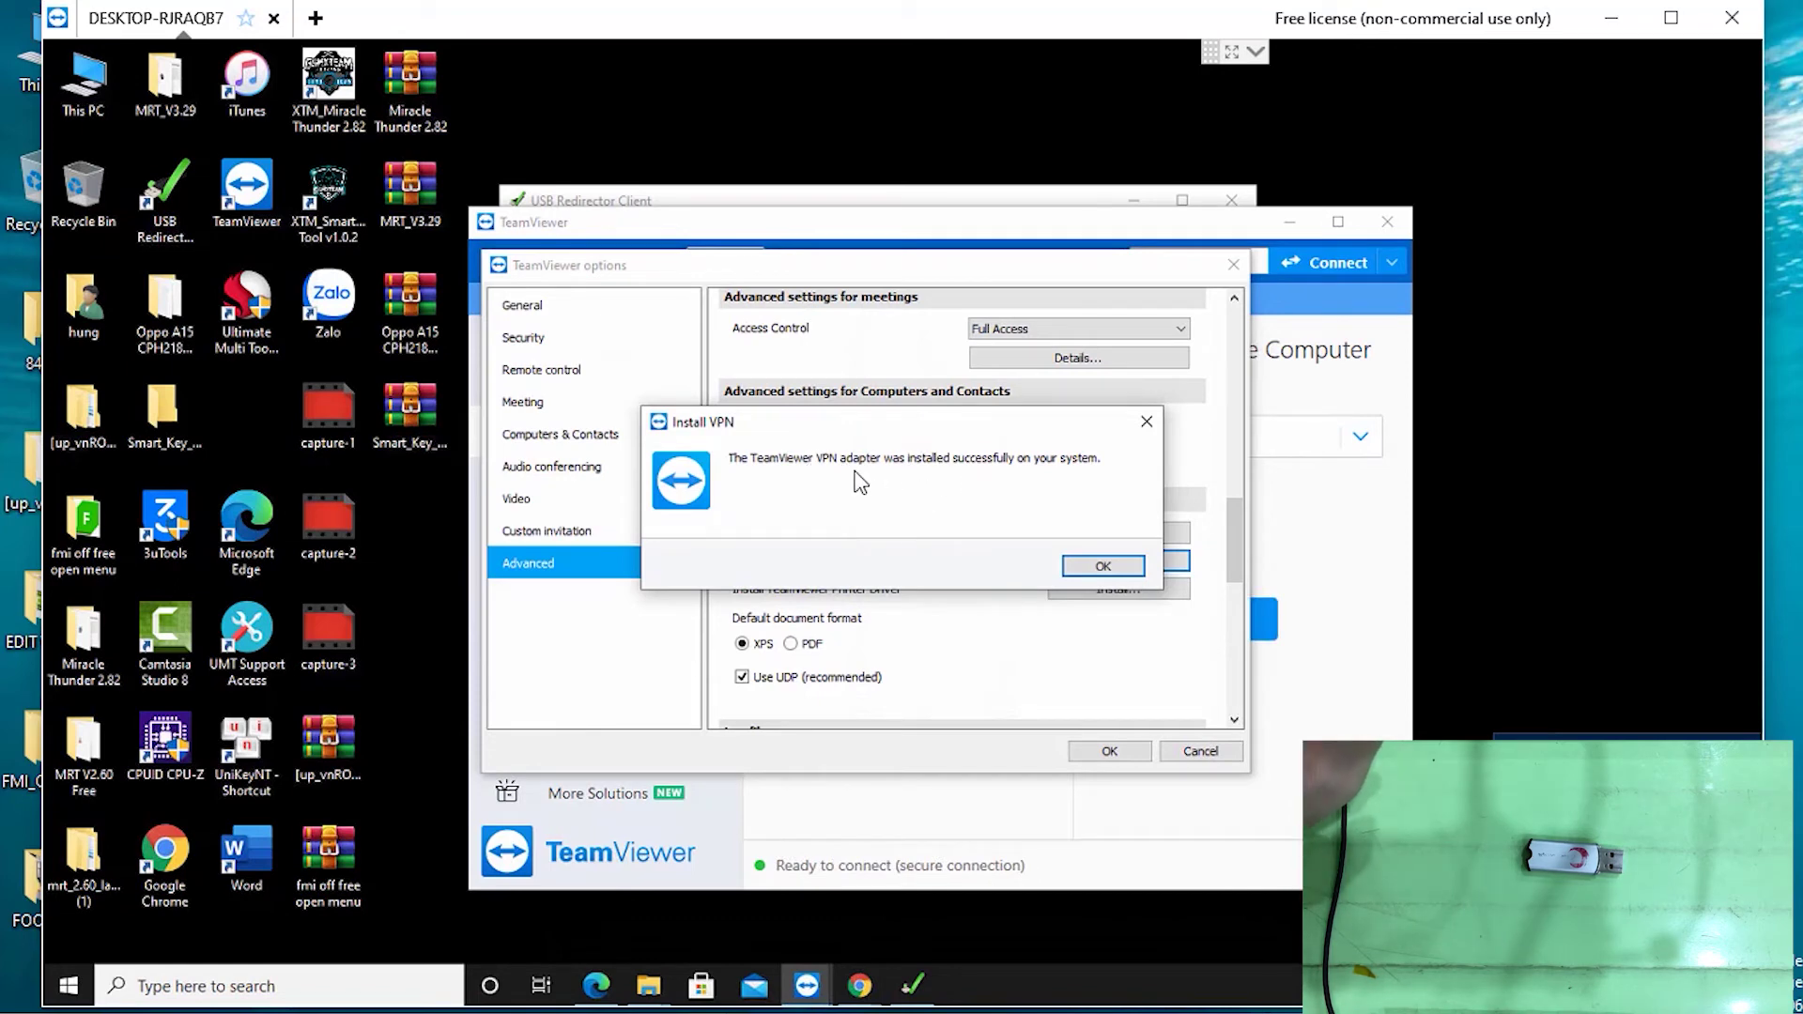
left_click(1104, 565)
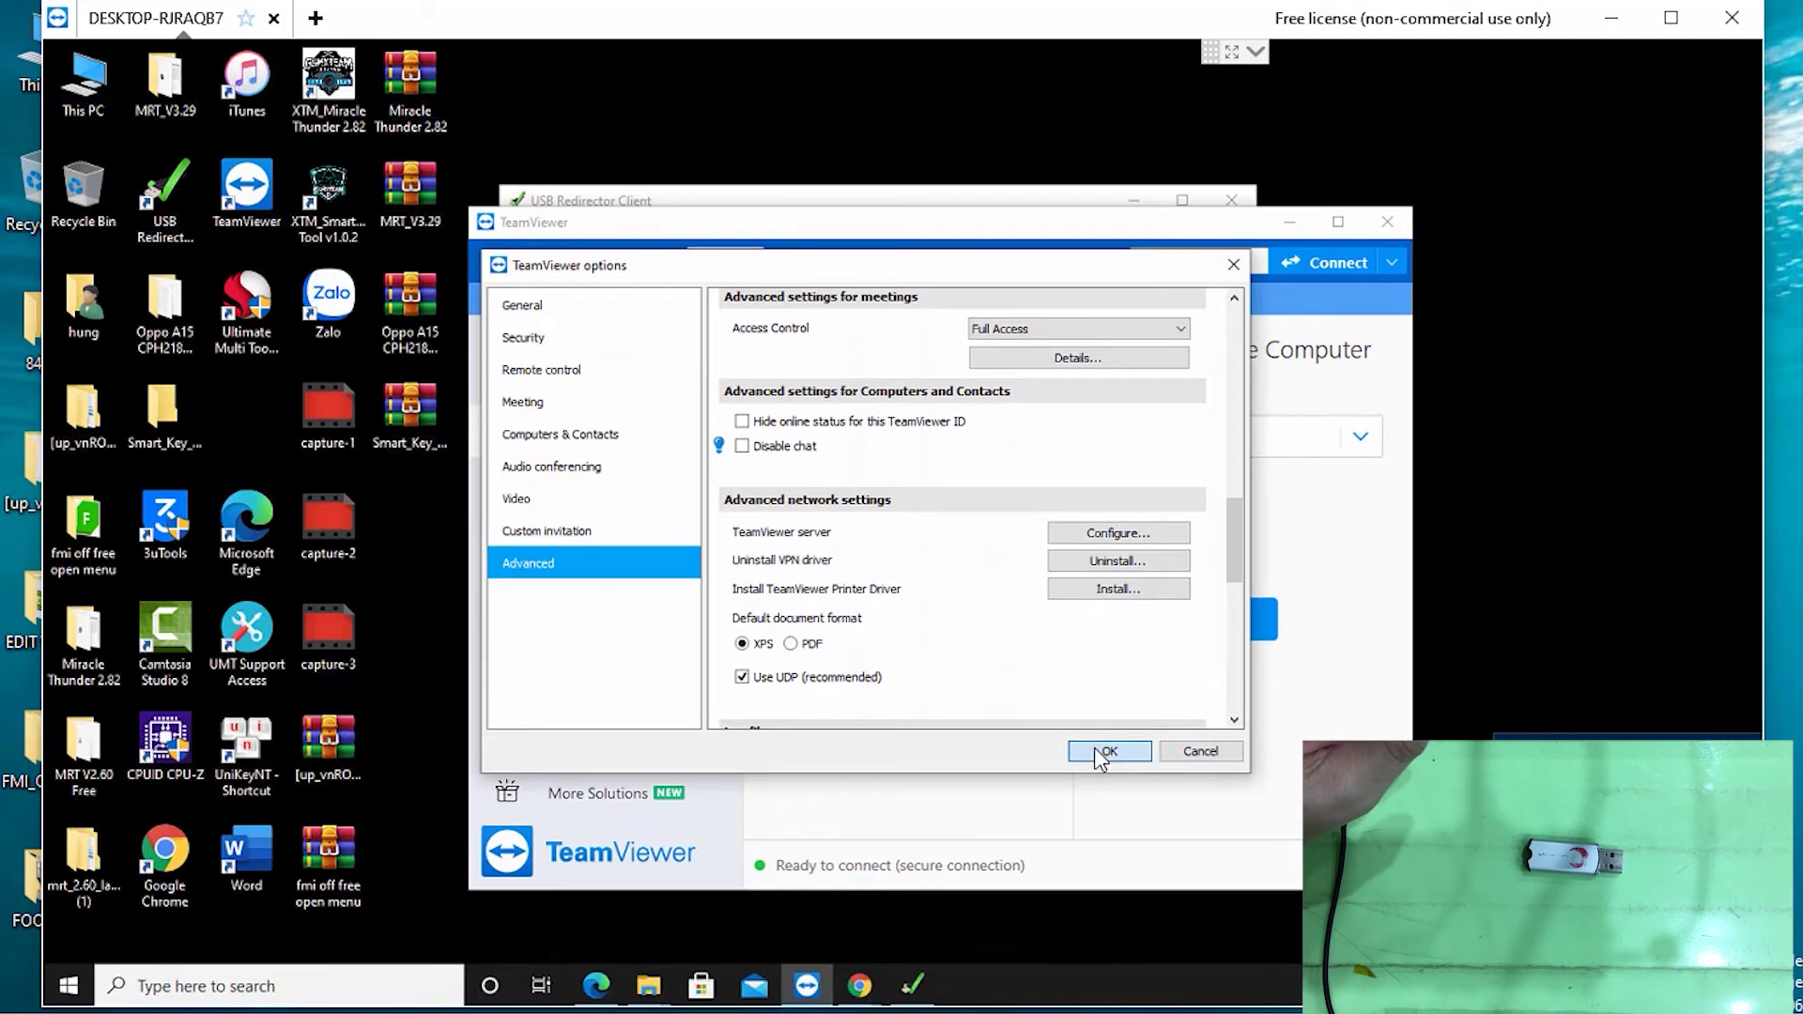
left_click(1103, 751)
left_click(1612, 18)
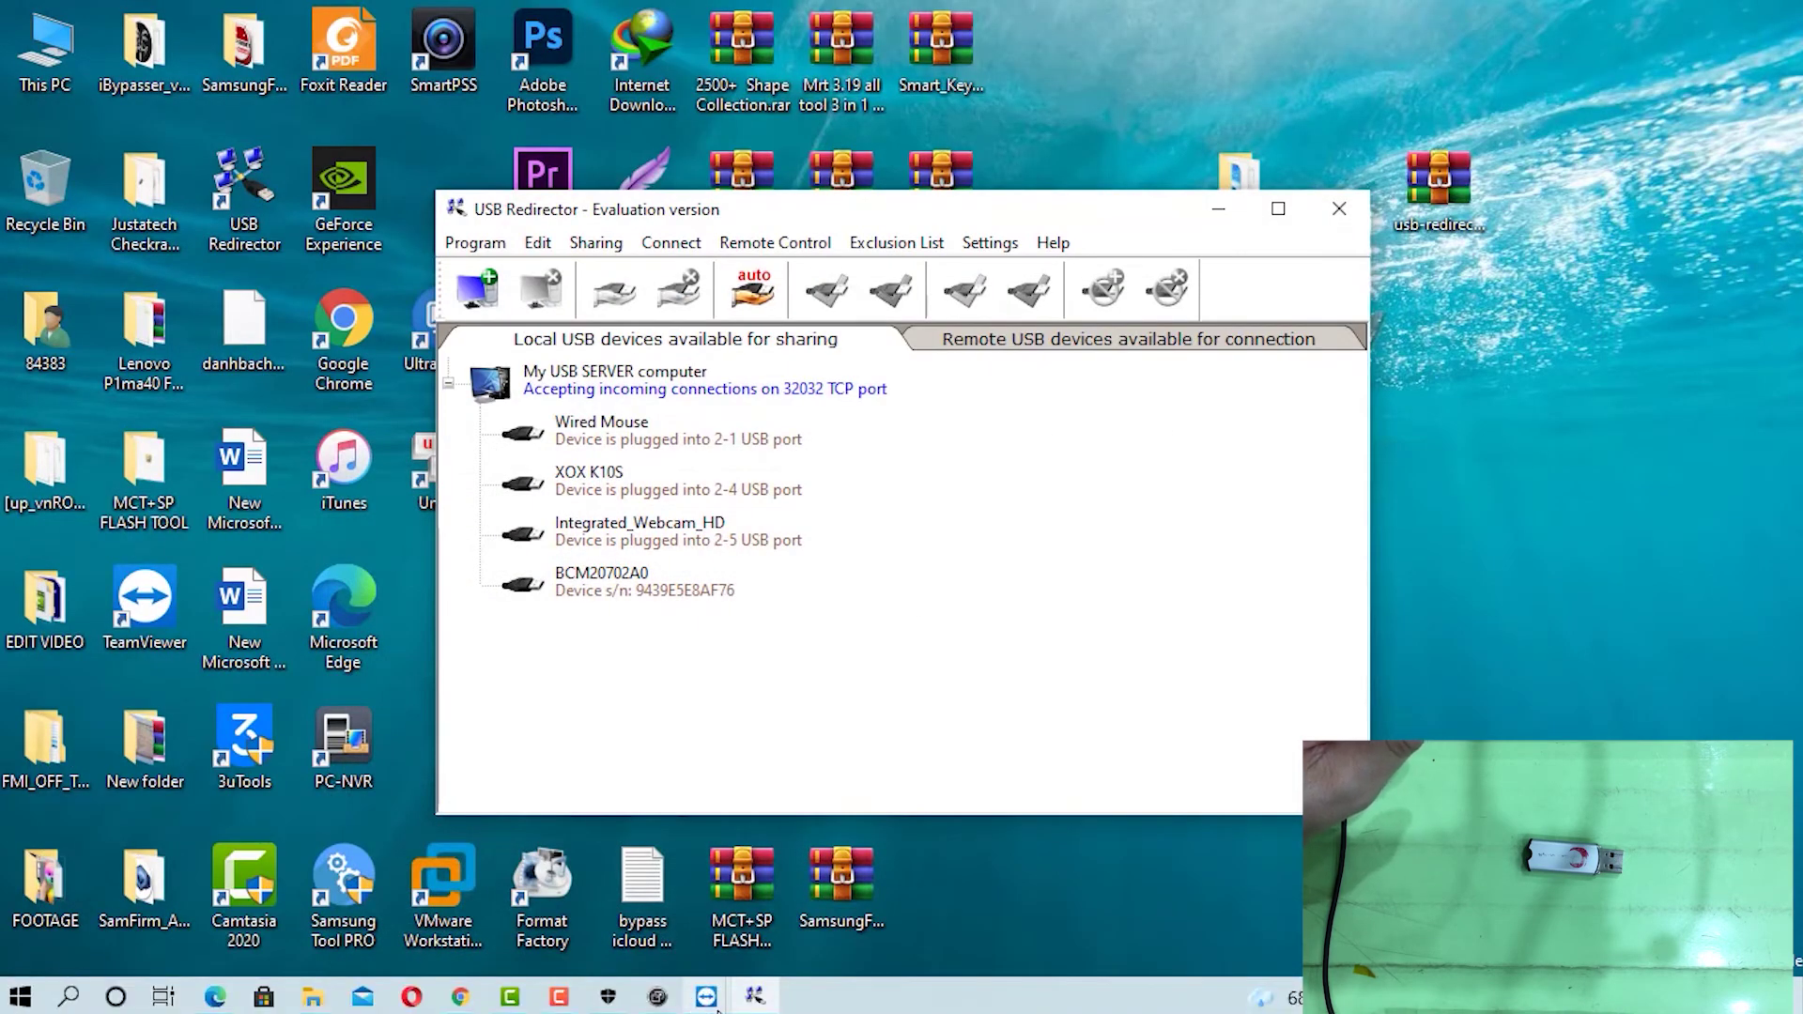
In the local TeamViewer Options > Advanced, install the VPN driver, acknowledge success and save
left_click(715, 1005)
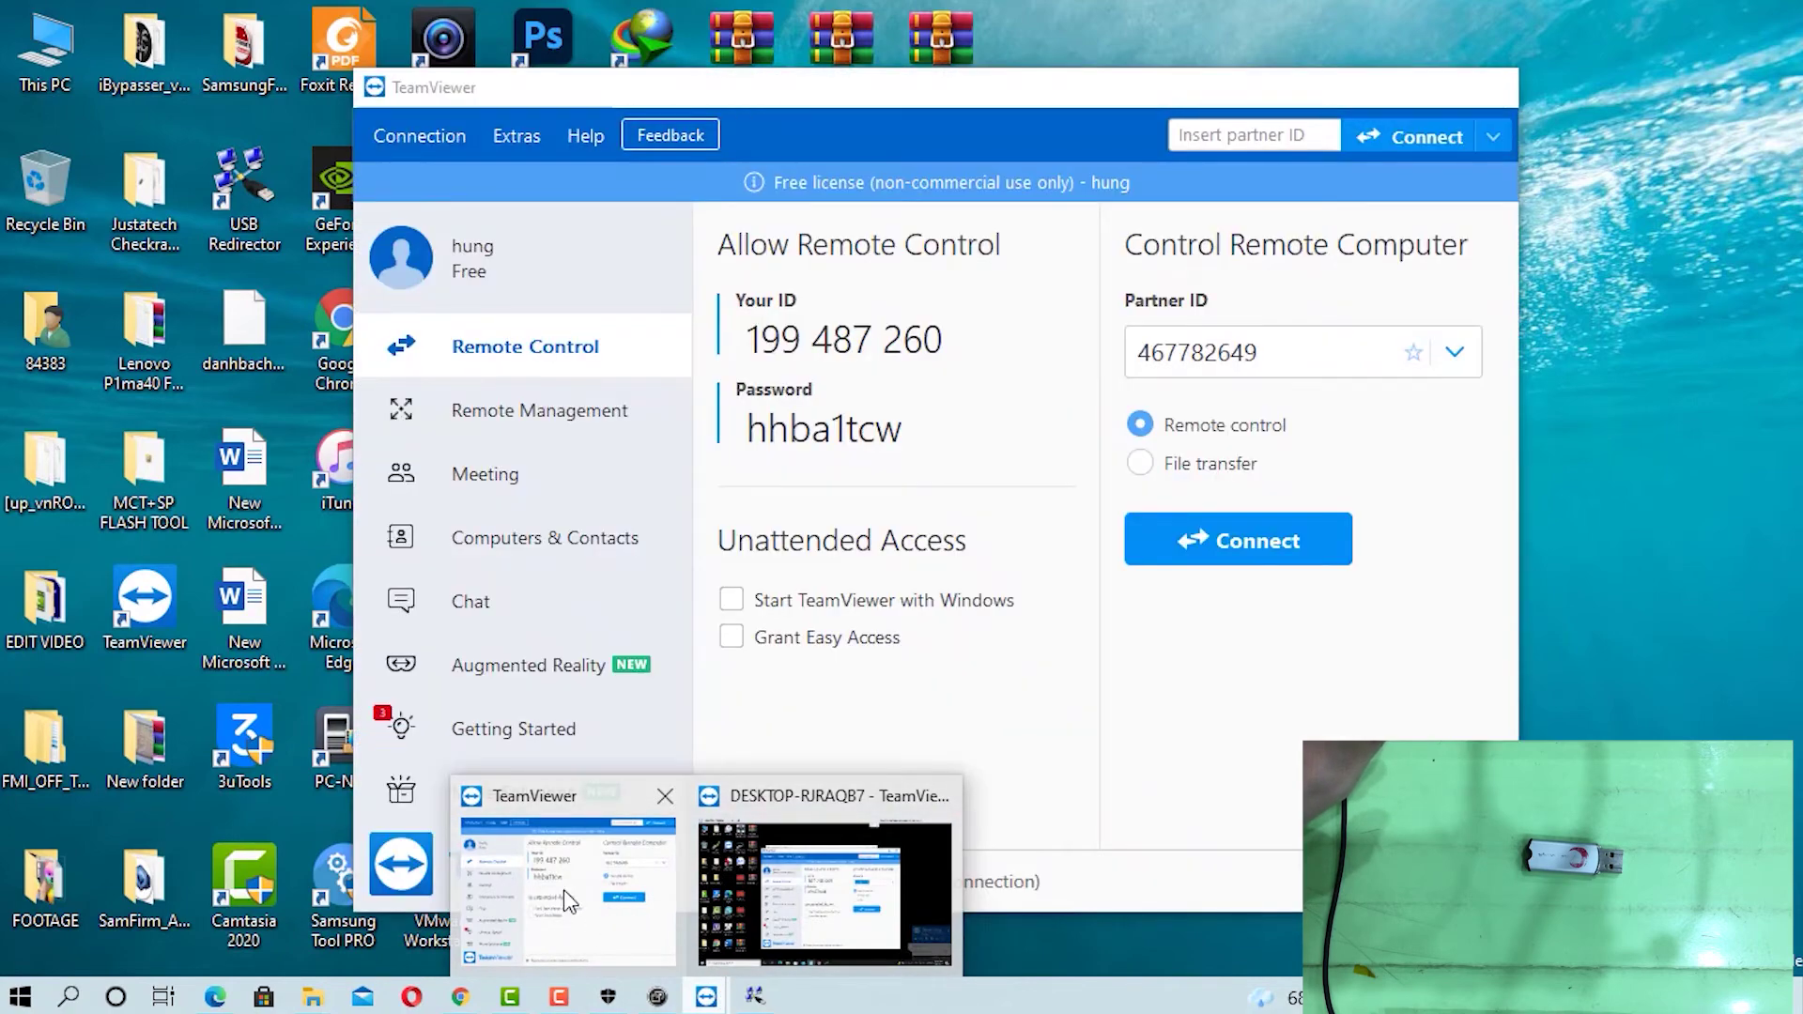
left_click(564, 888)
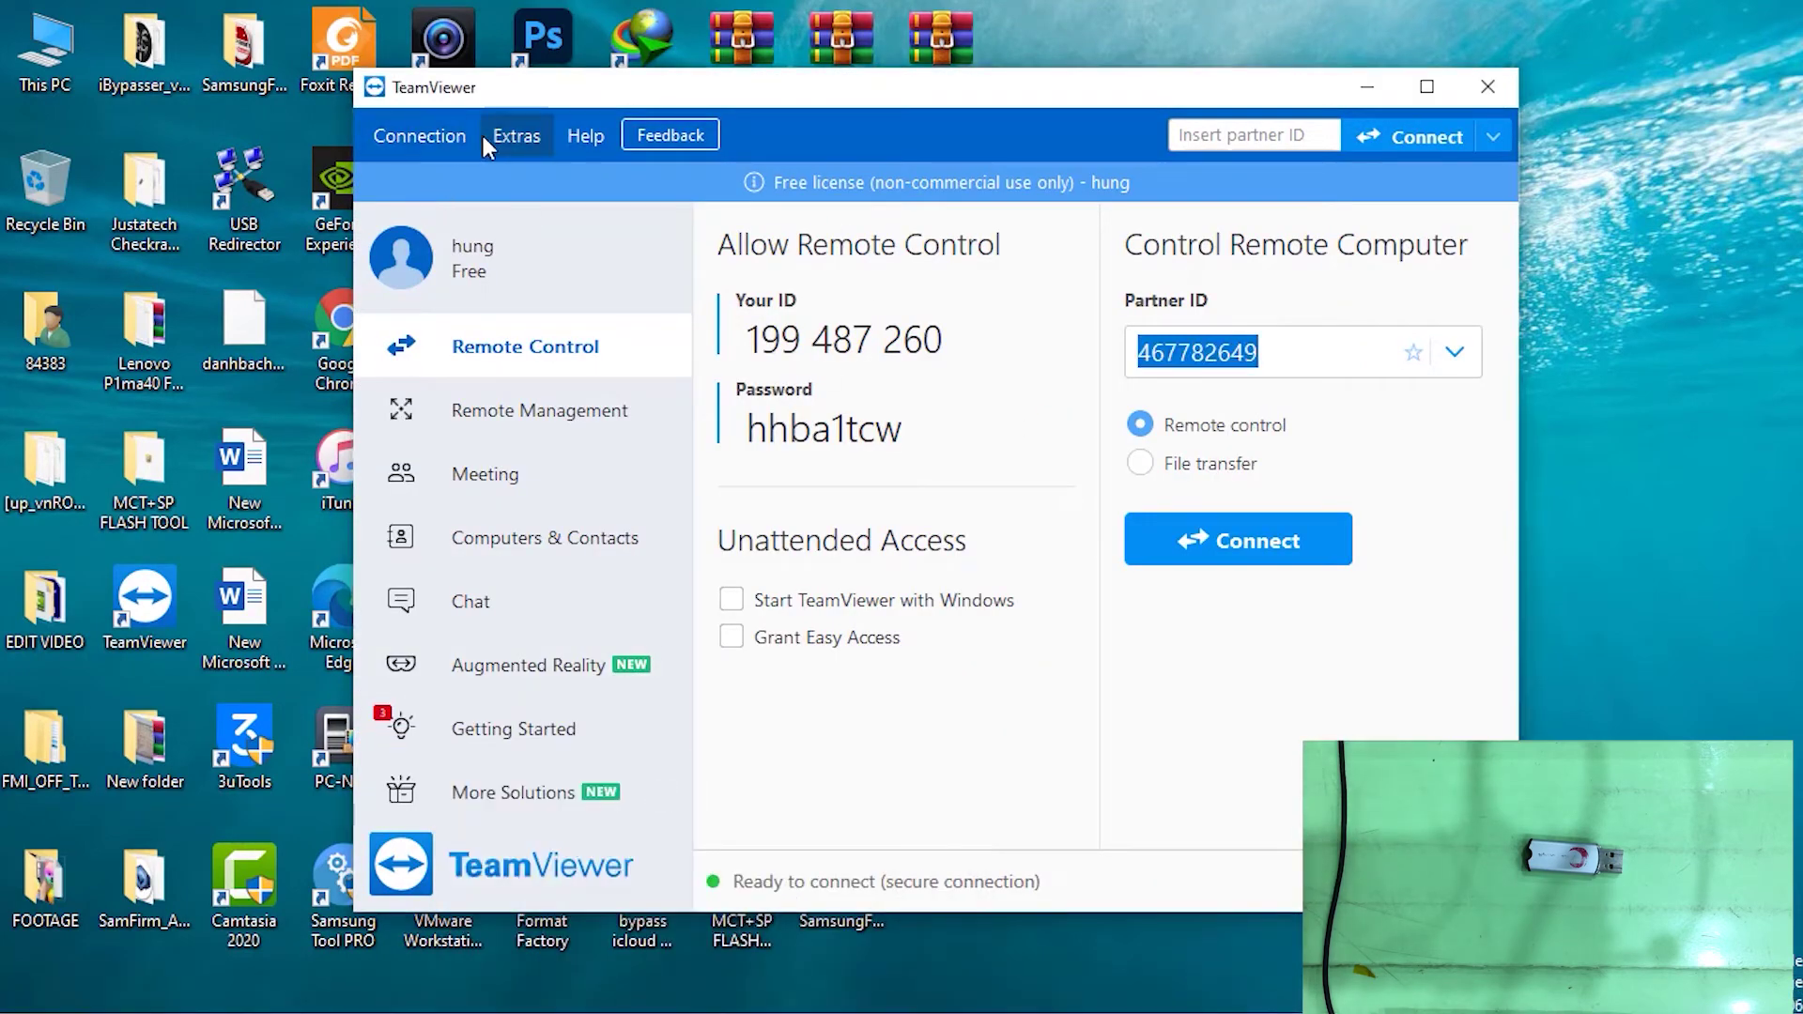
left_click(519, 135)
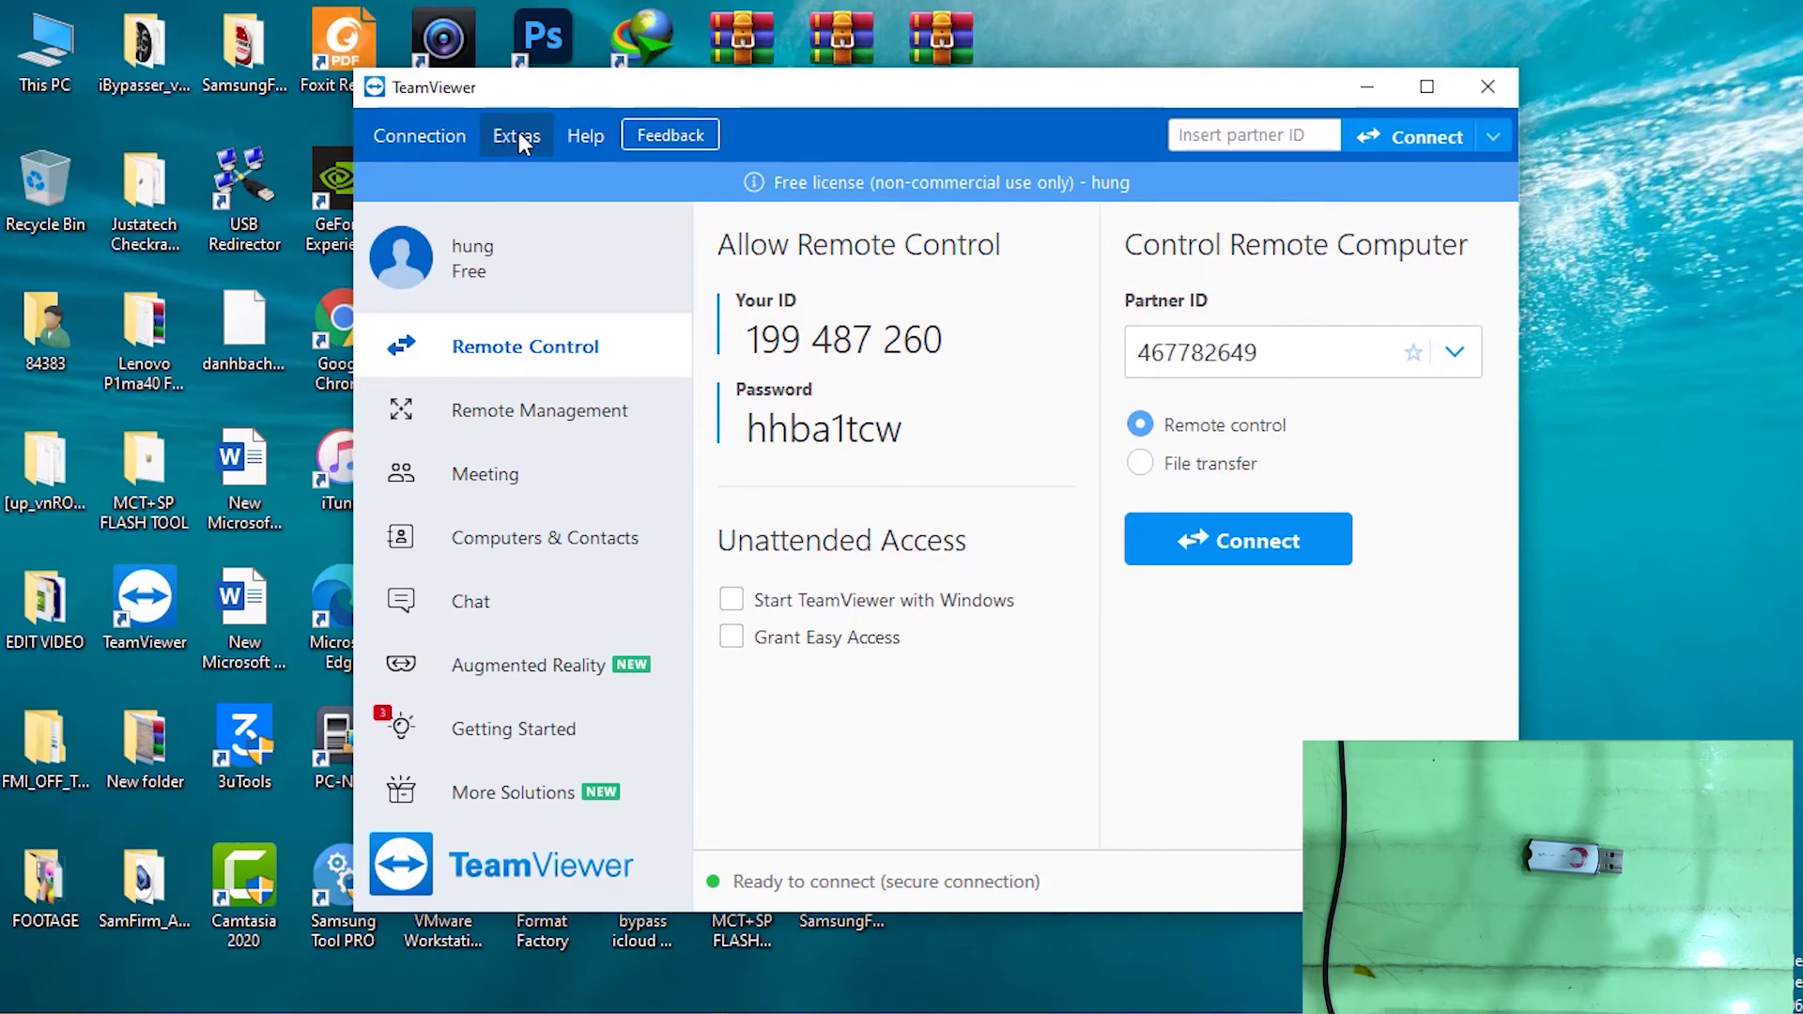
left_click(526, 180)
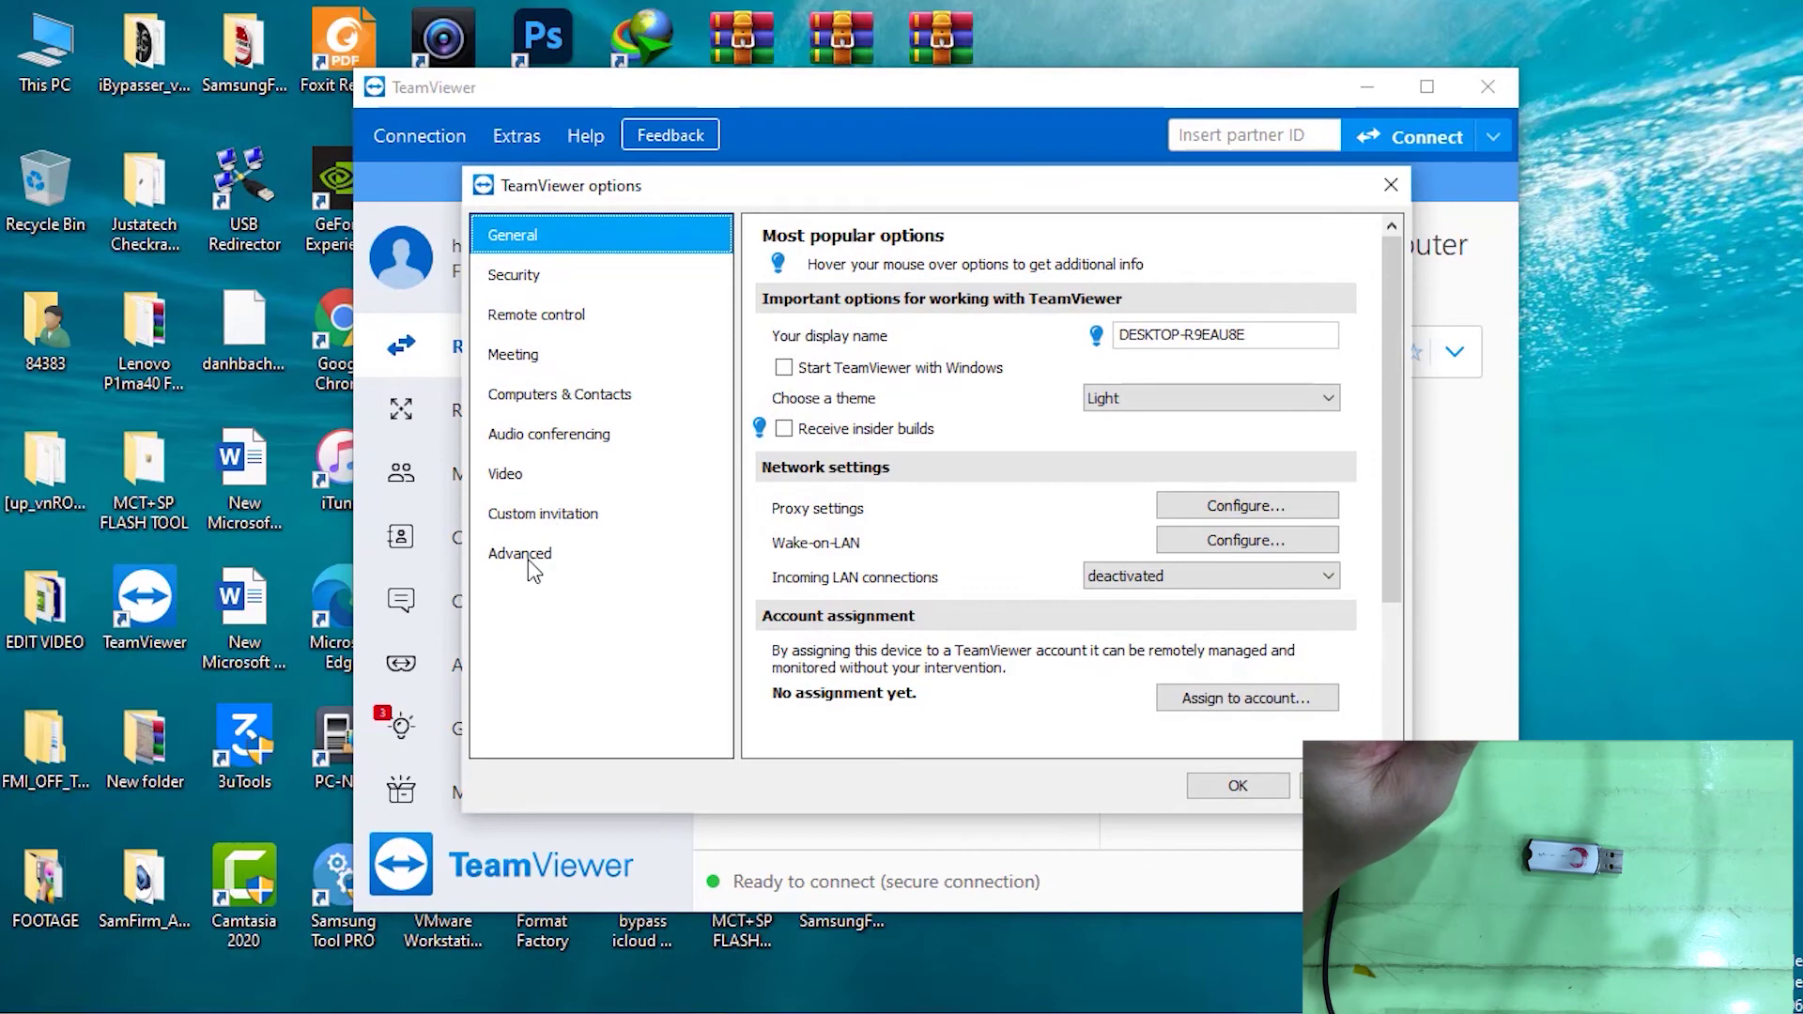
left_click(535, 562)
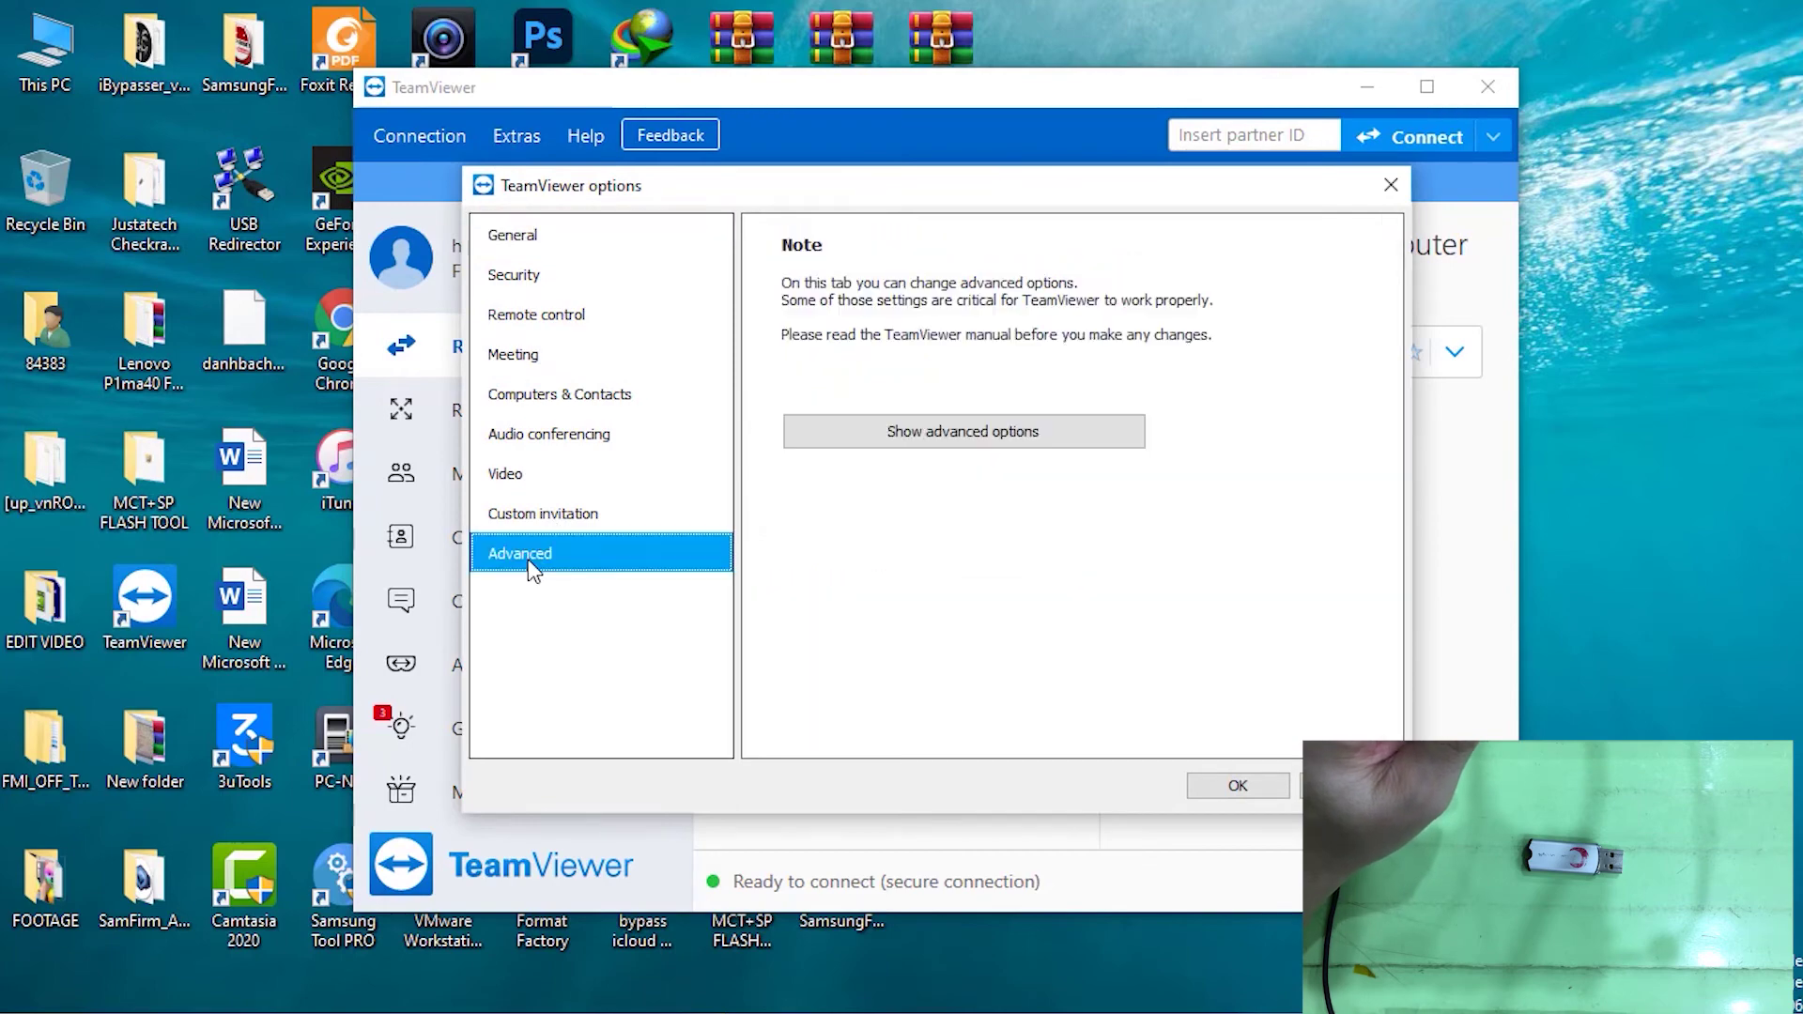
left_click(959, 436)
left_click_drag(1399, 302, 1400, 553)
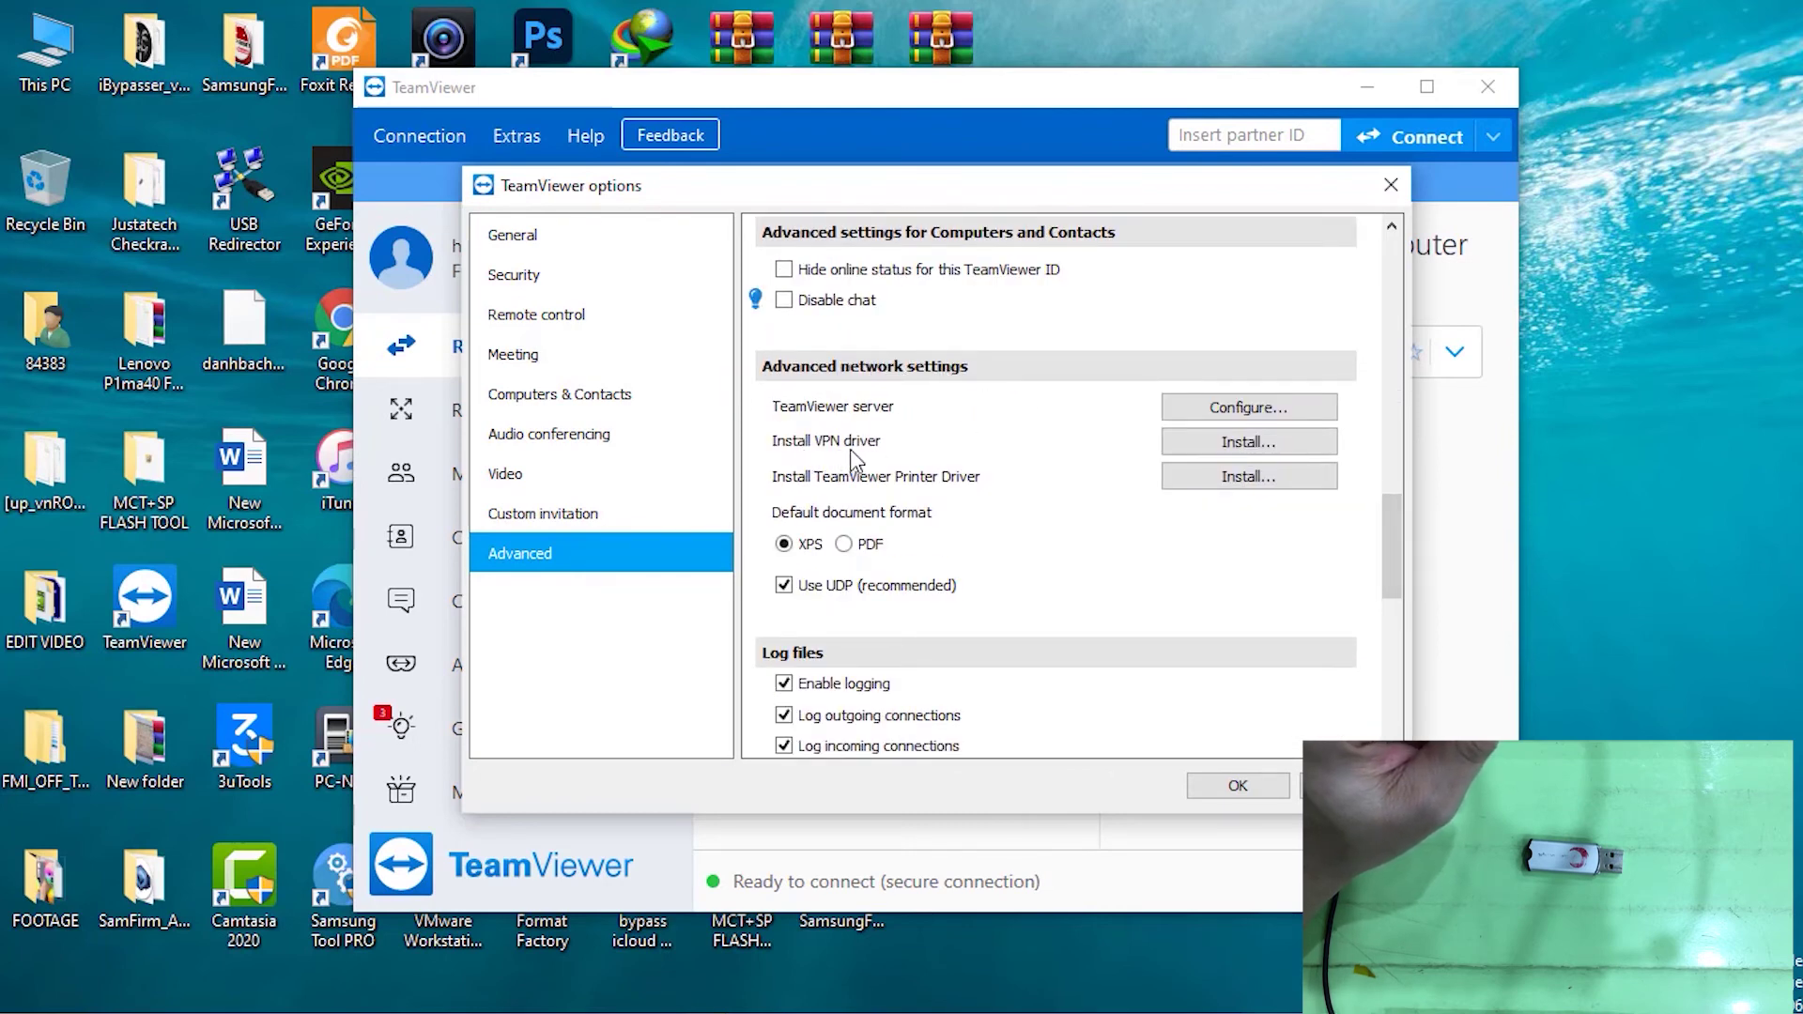
left_click(1230, 450)
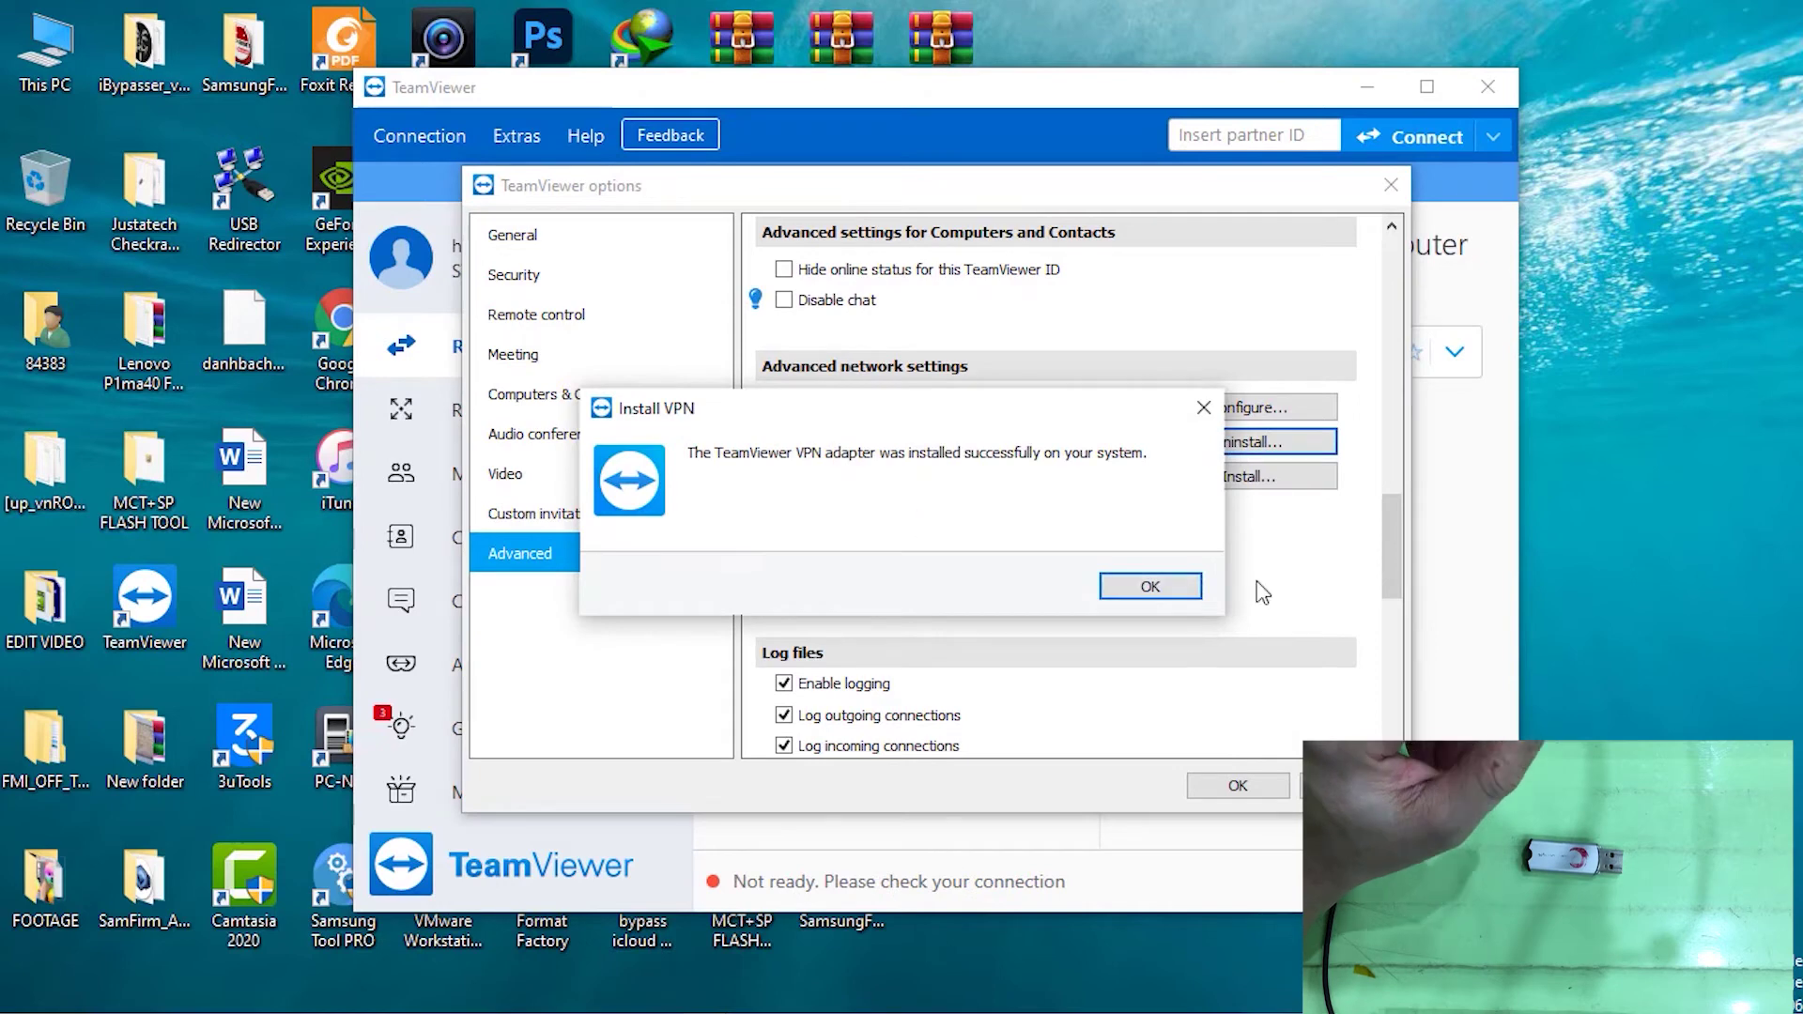
left_click(1148, 588)
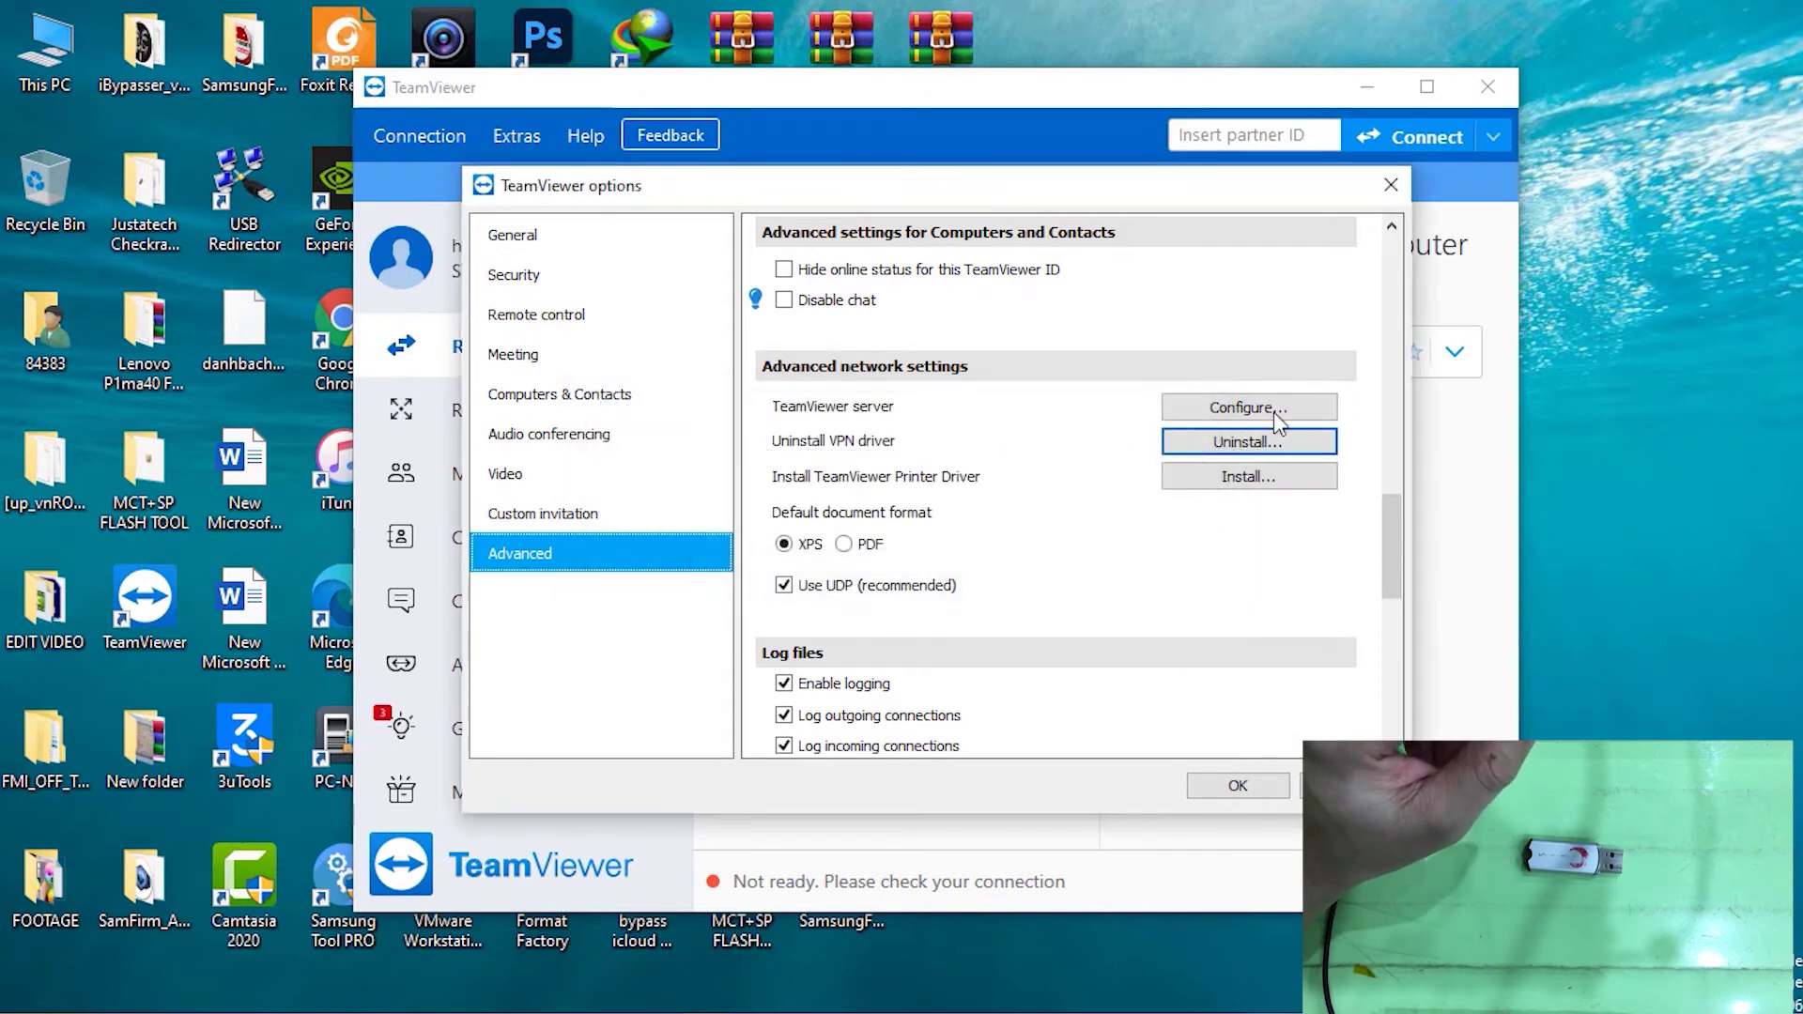
left_click(1237, 785)
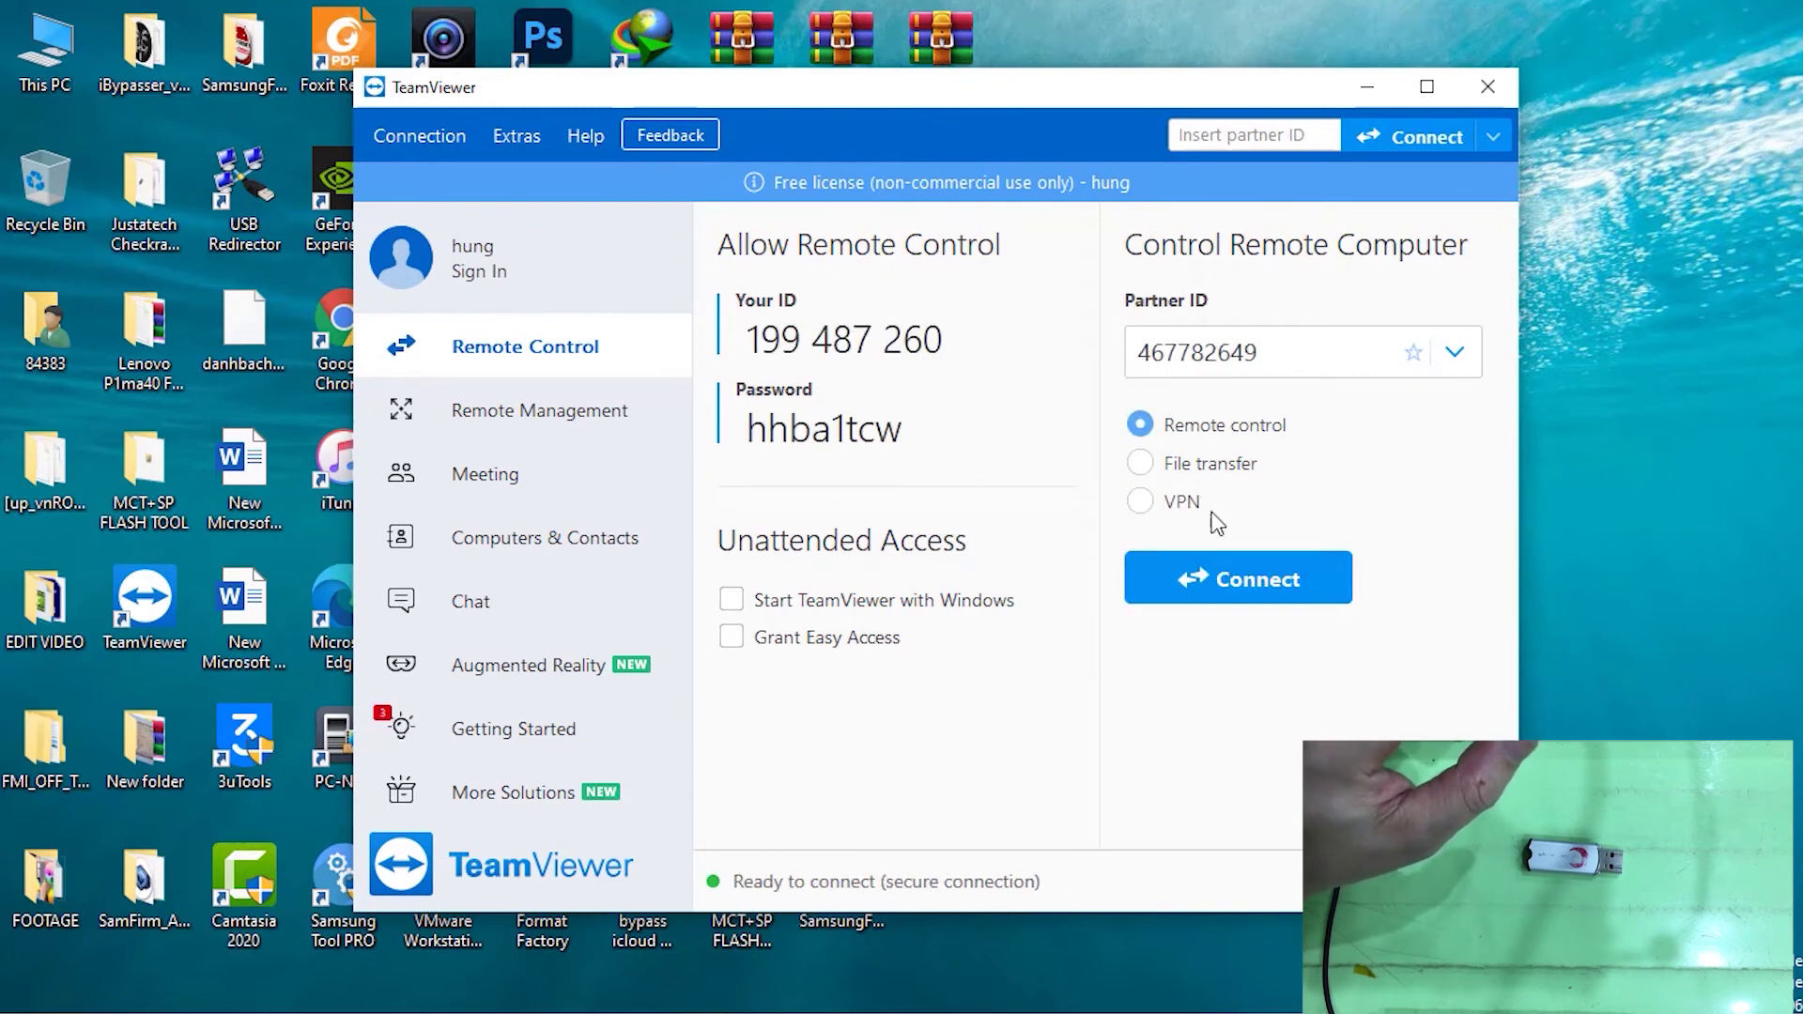
Select VPN as the connection type and connect, confirming despite the existing session
left_click(1142, 503)
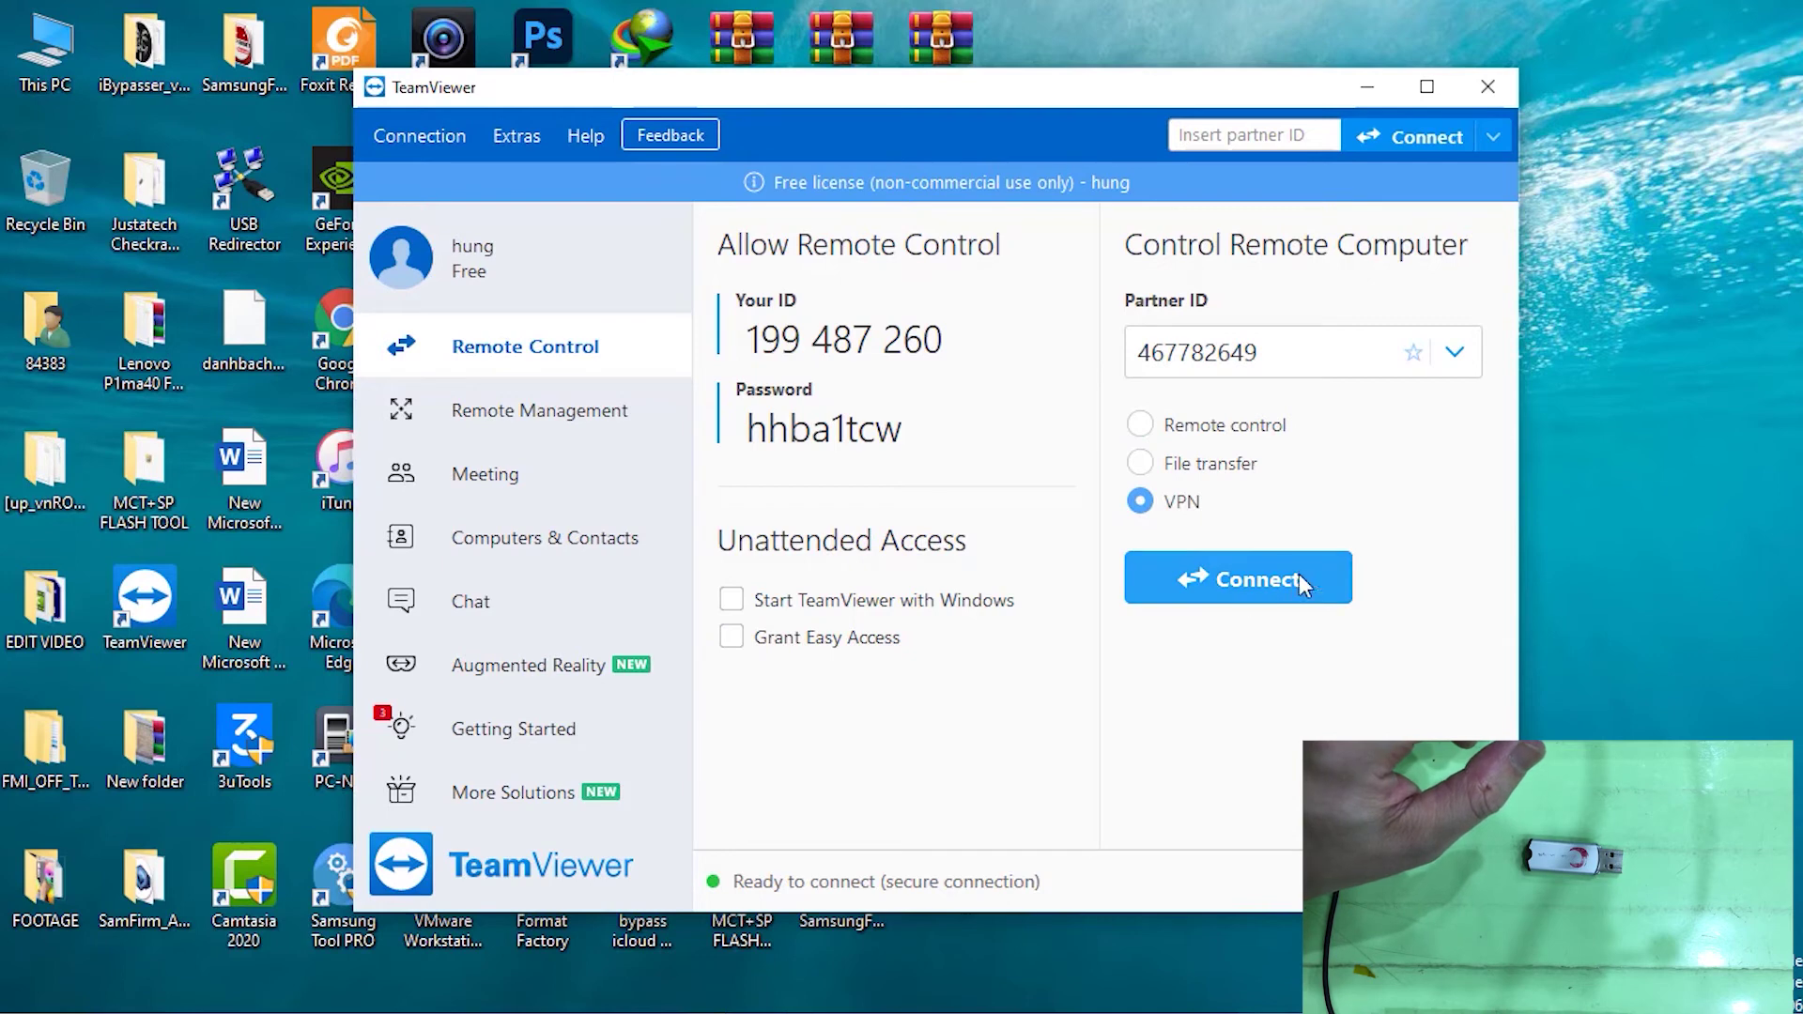
left_click(1266, 590)
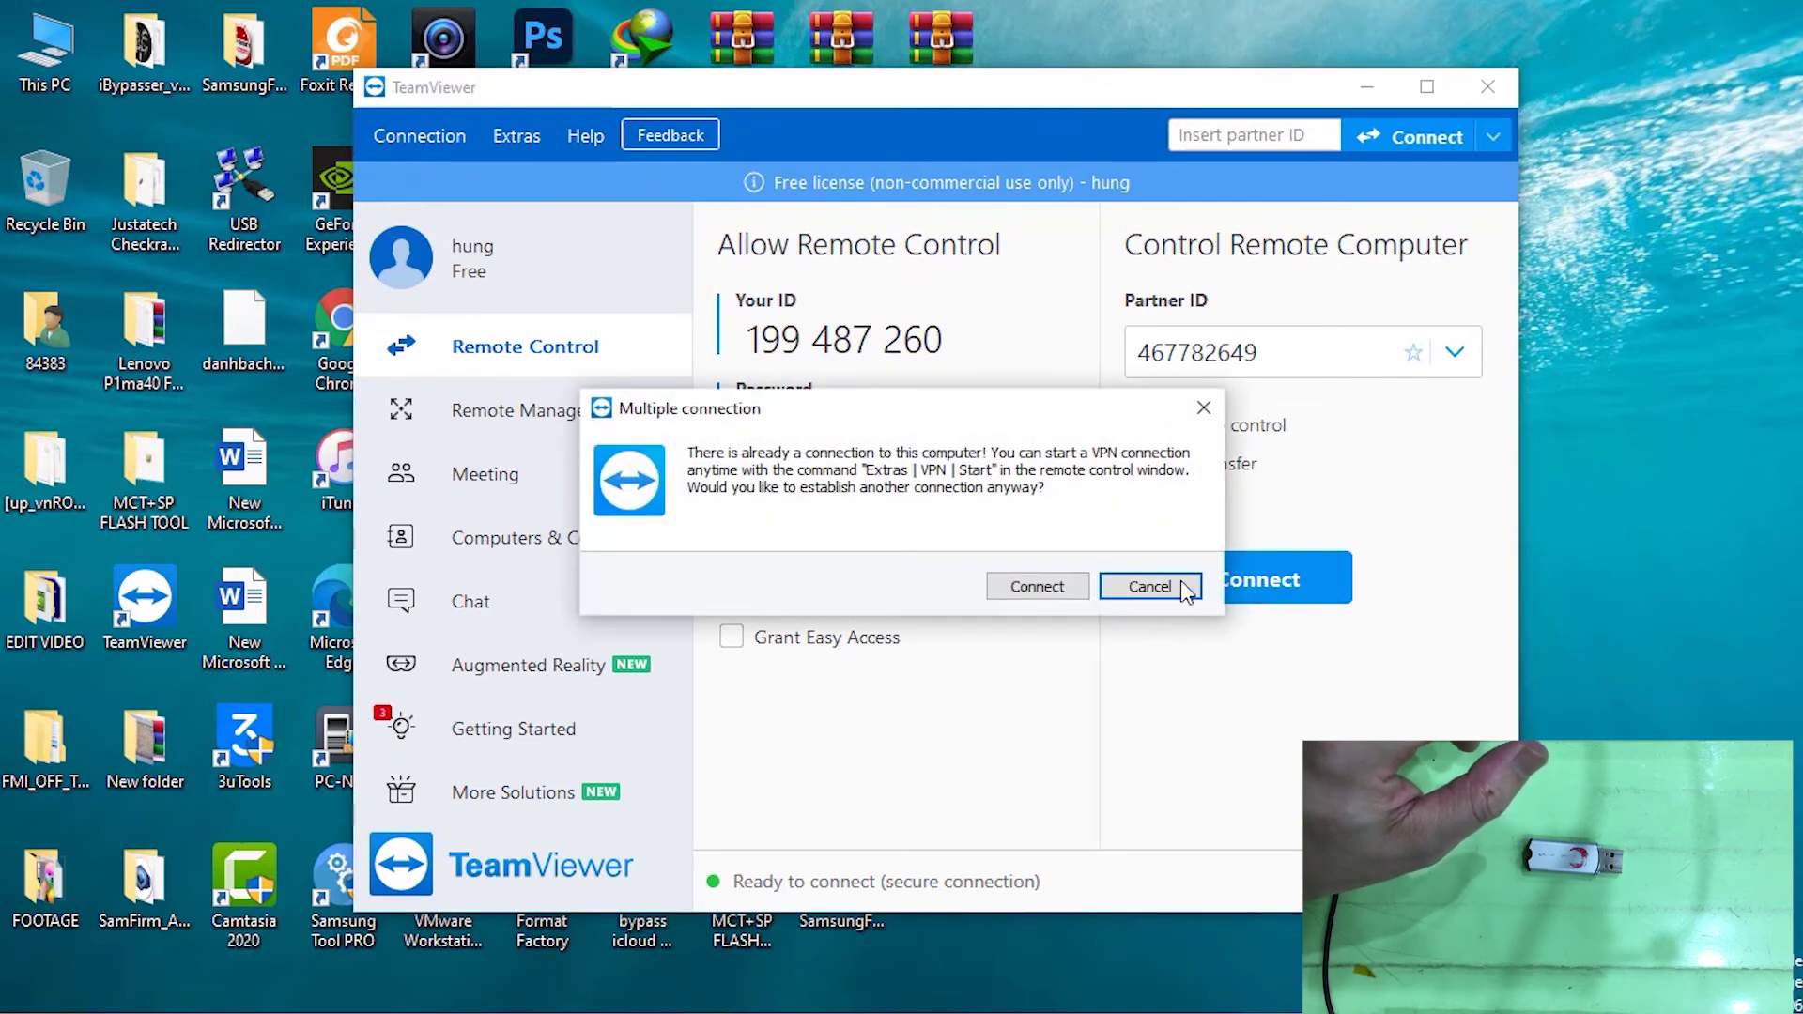
left_click(1055, 589)
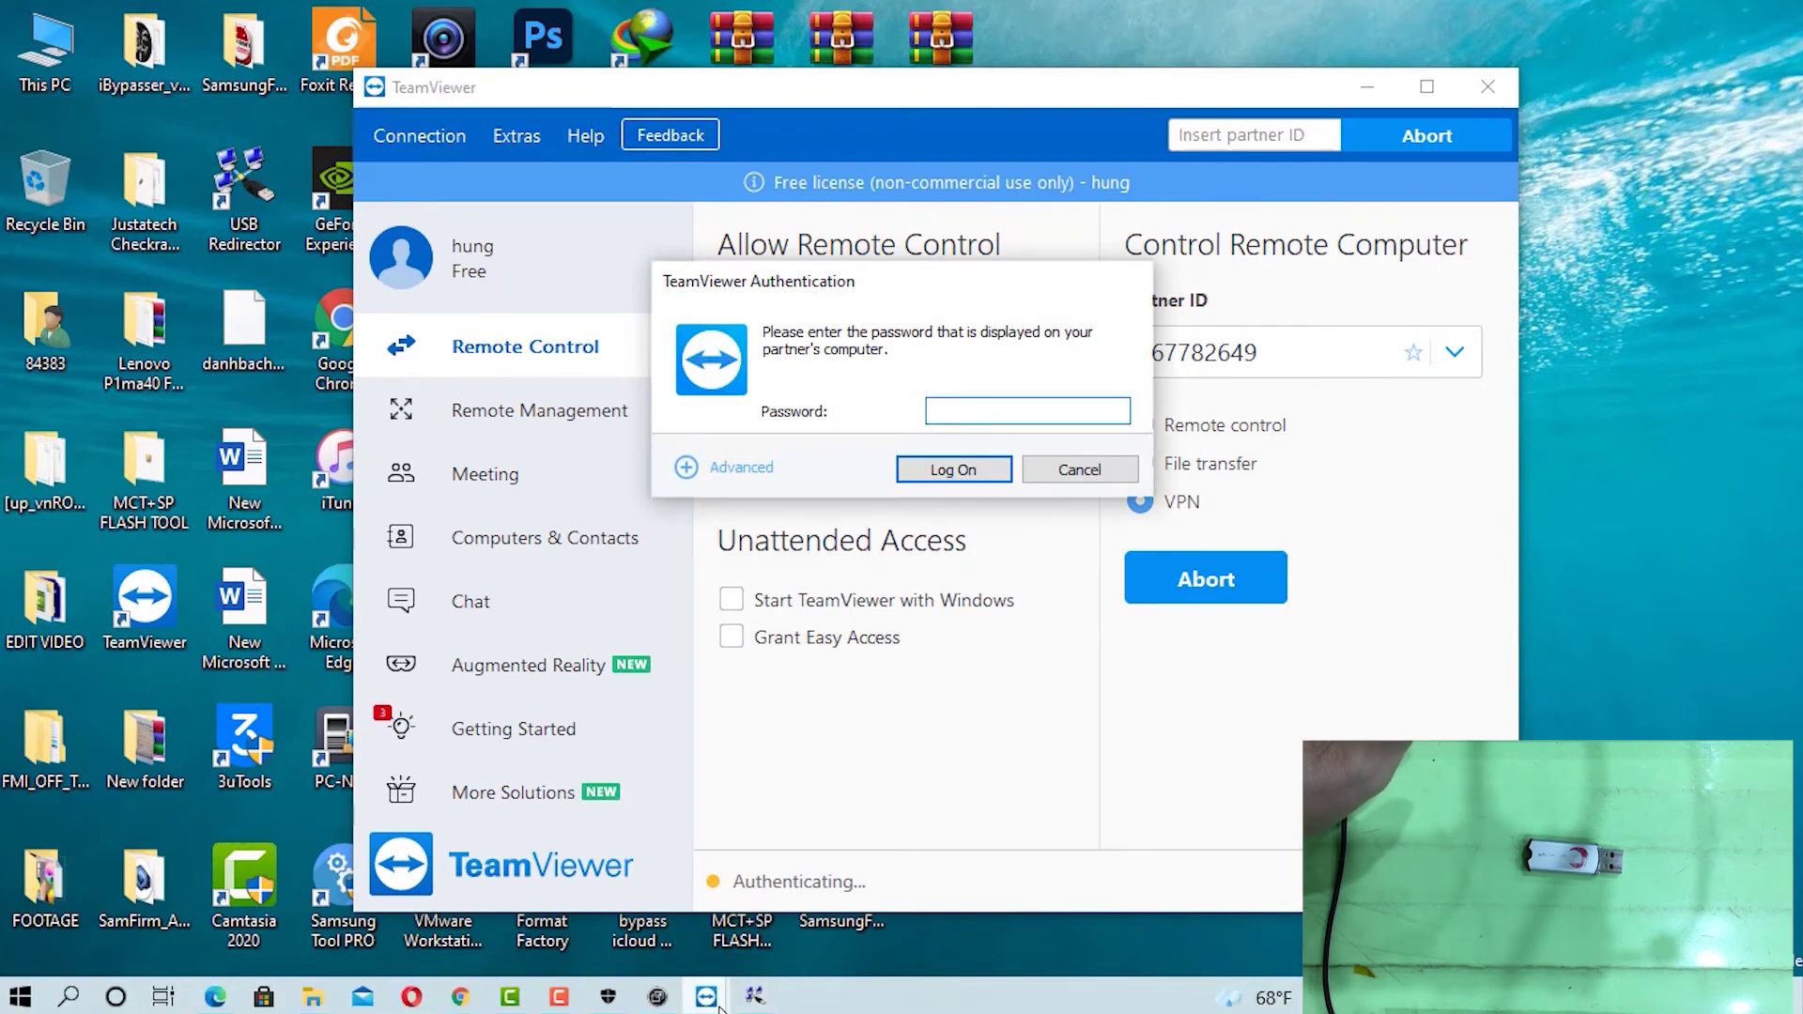
In the remote session window, copy the partner's displayed TeamViewer password
left_click(719, 1007)
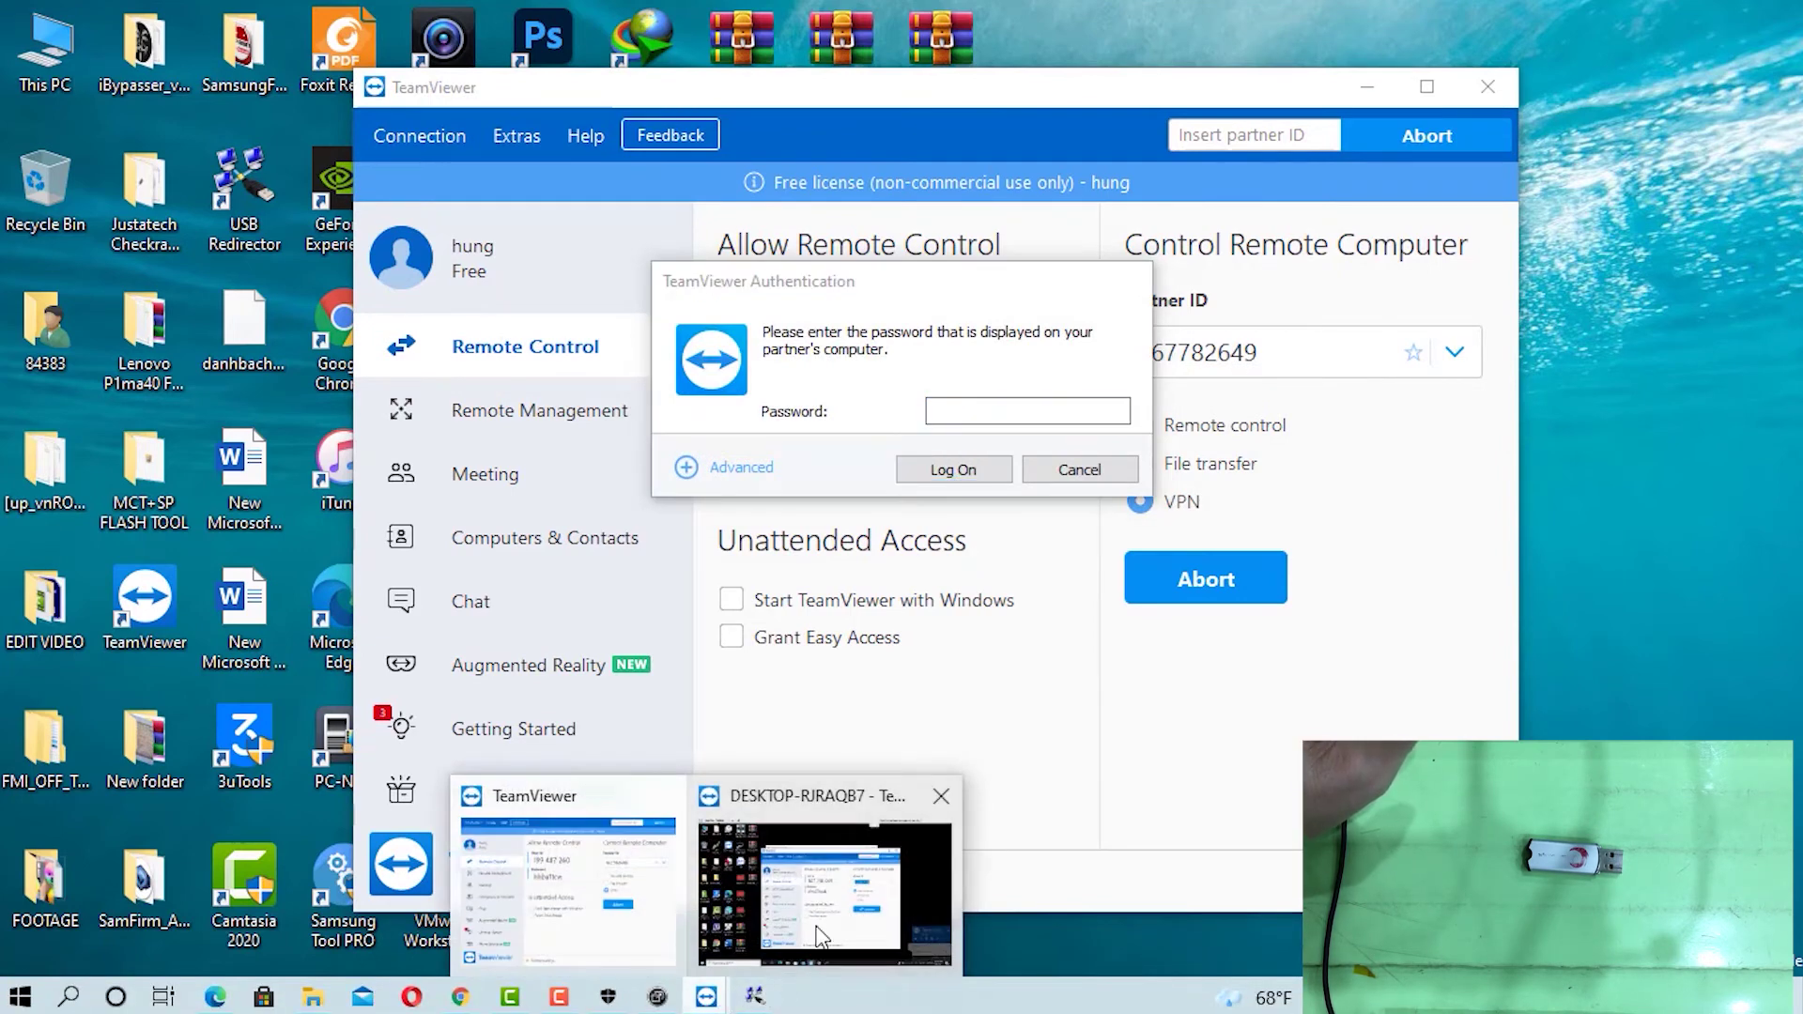
left_click(819, 930)
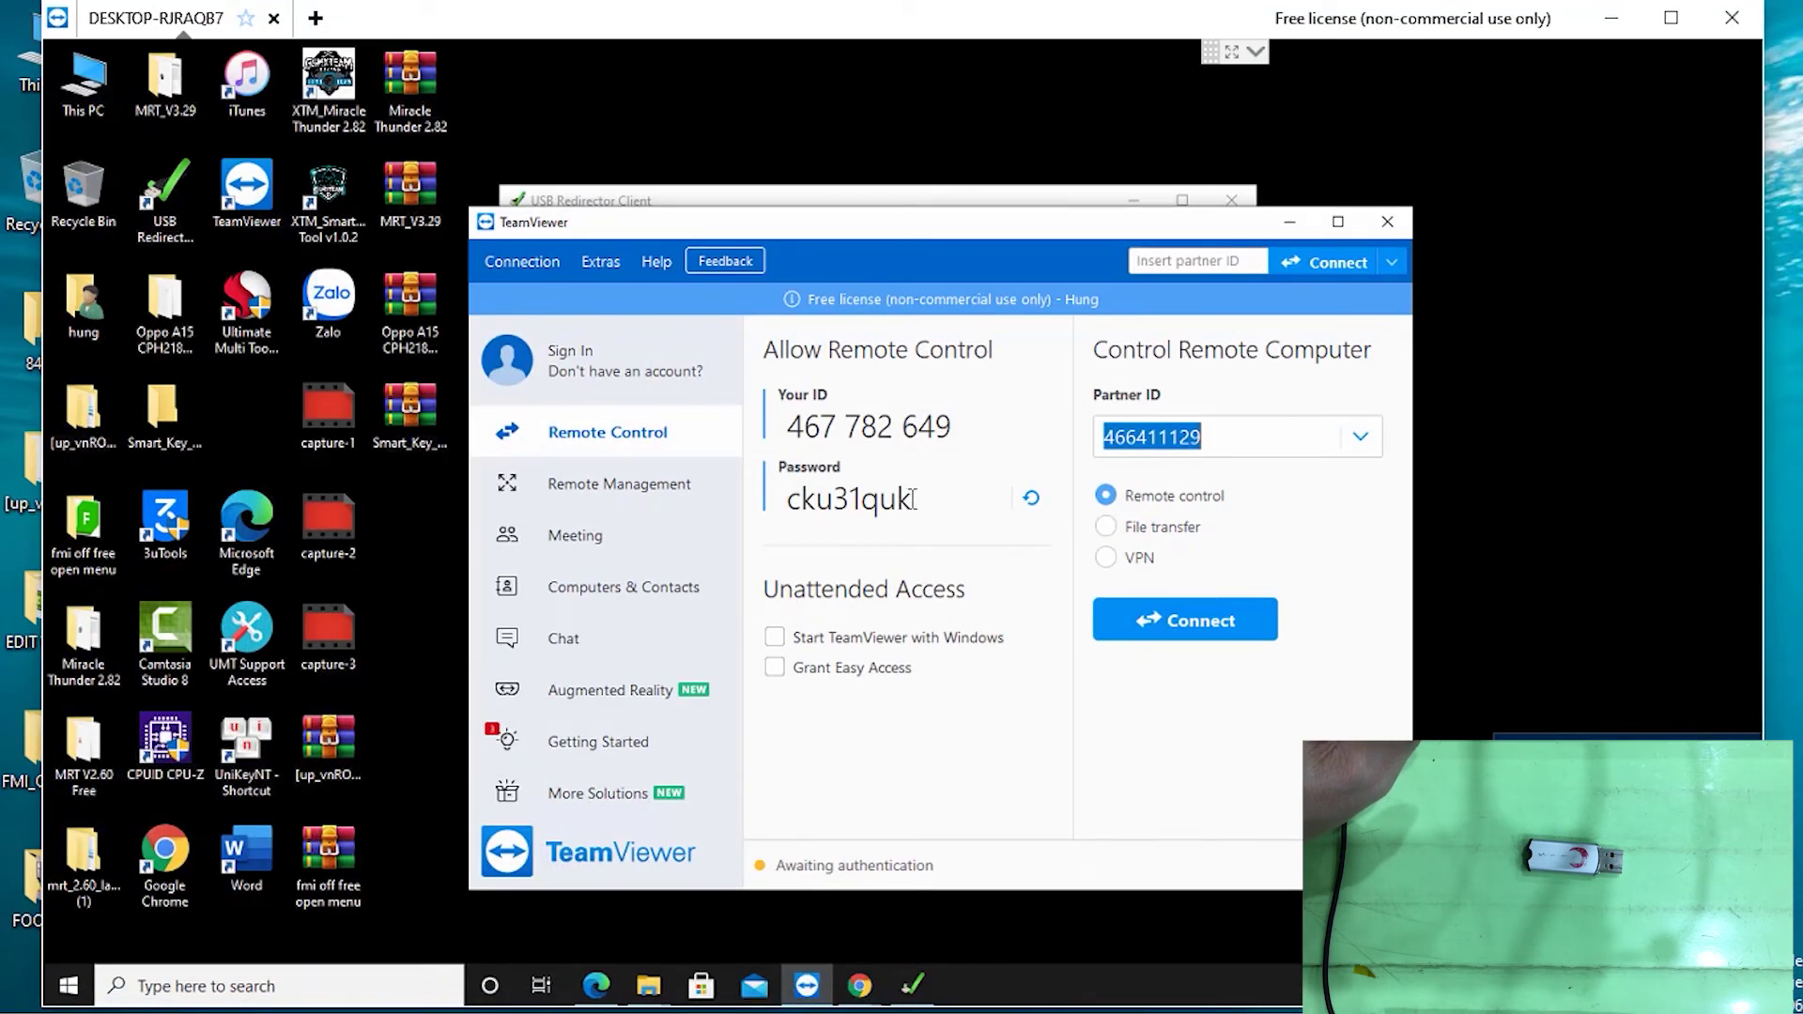
left_click_drag(915, 499, 791, 501)
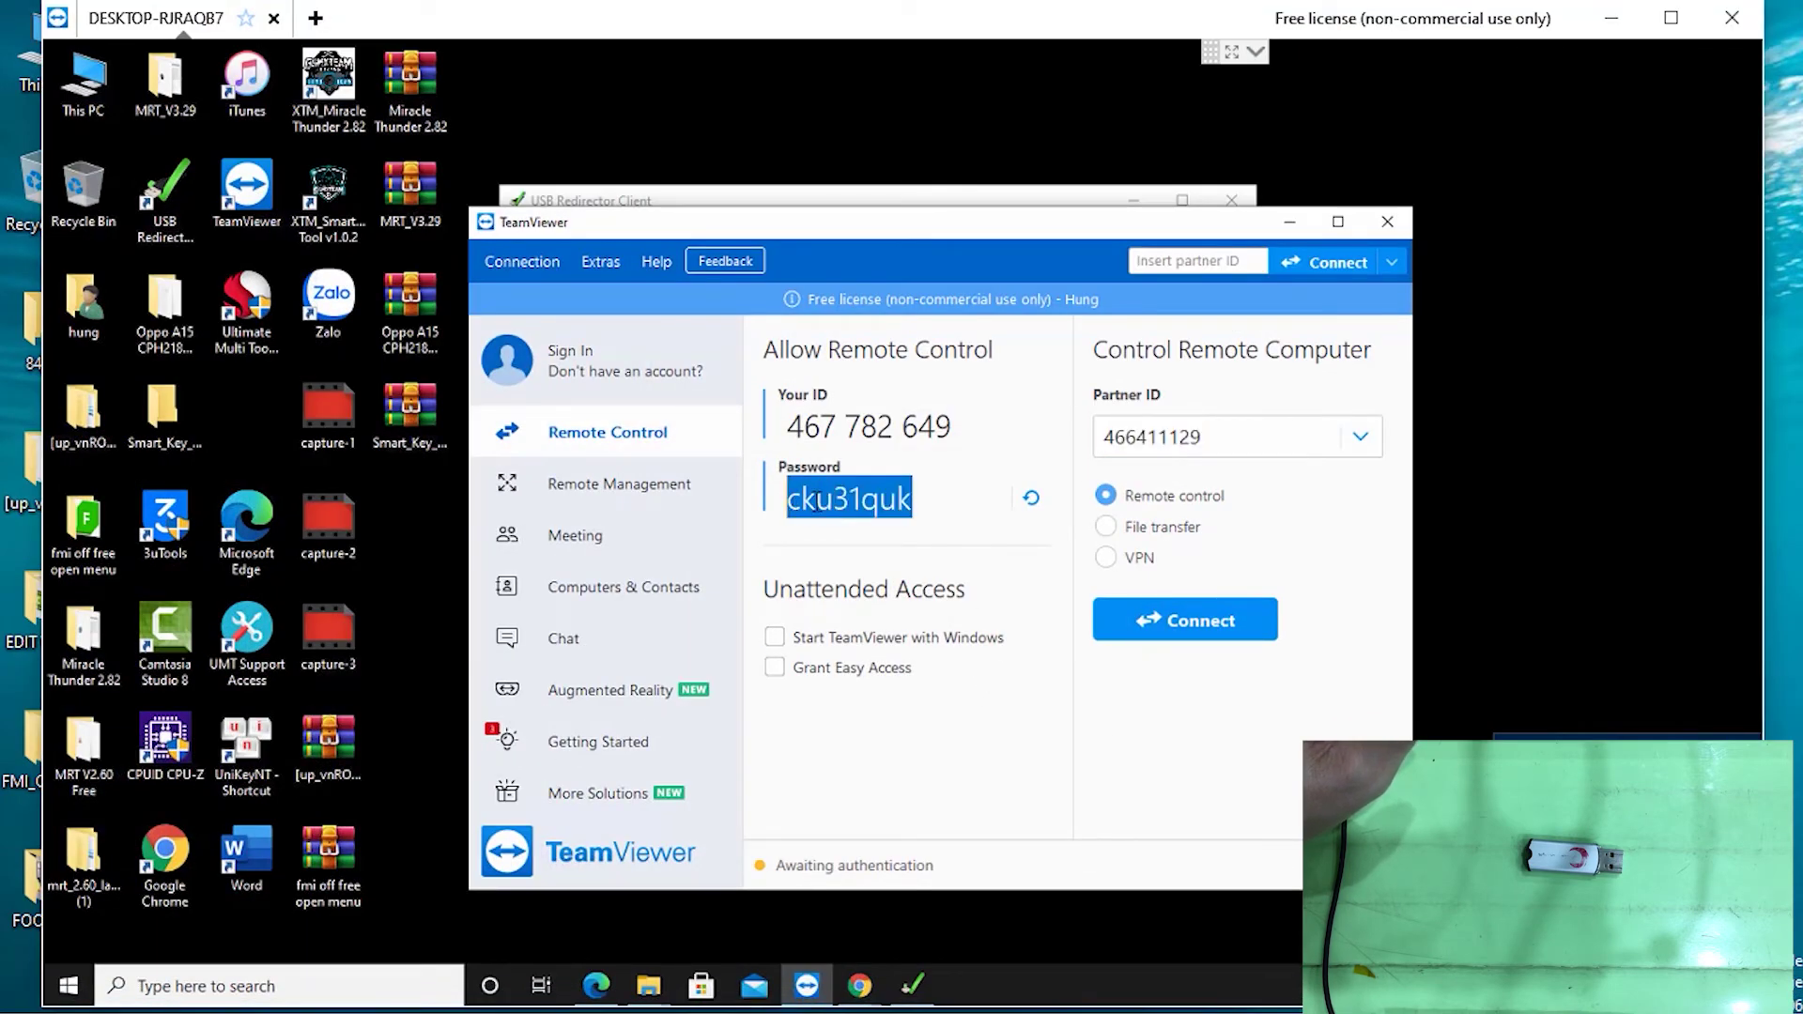
right_click(815, 500)
left_click(856, 571)
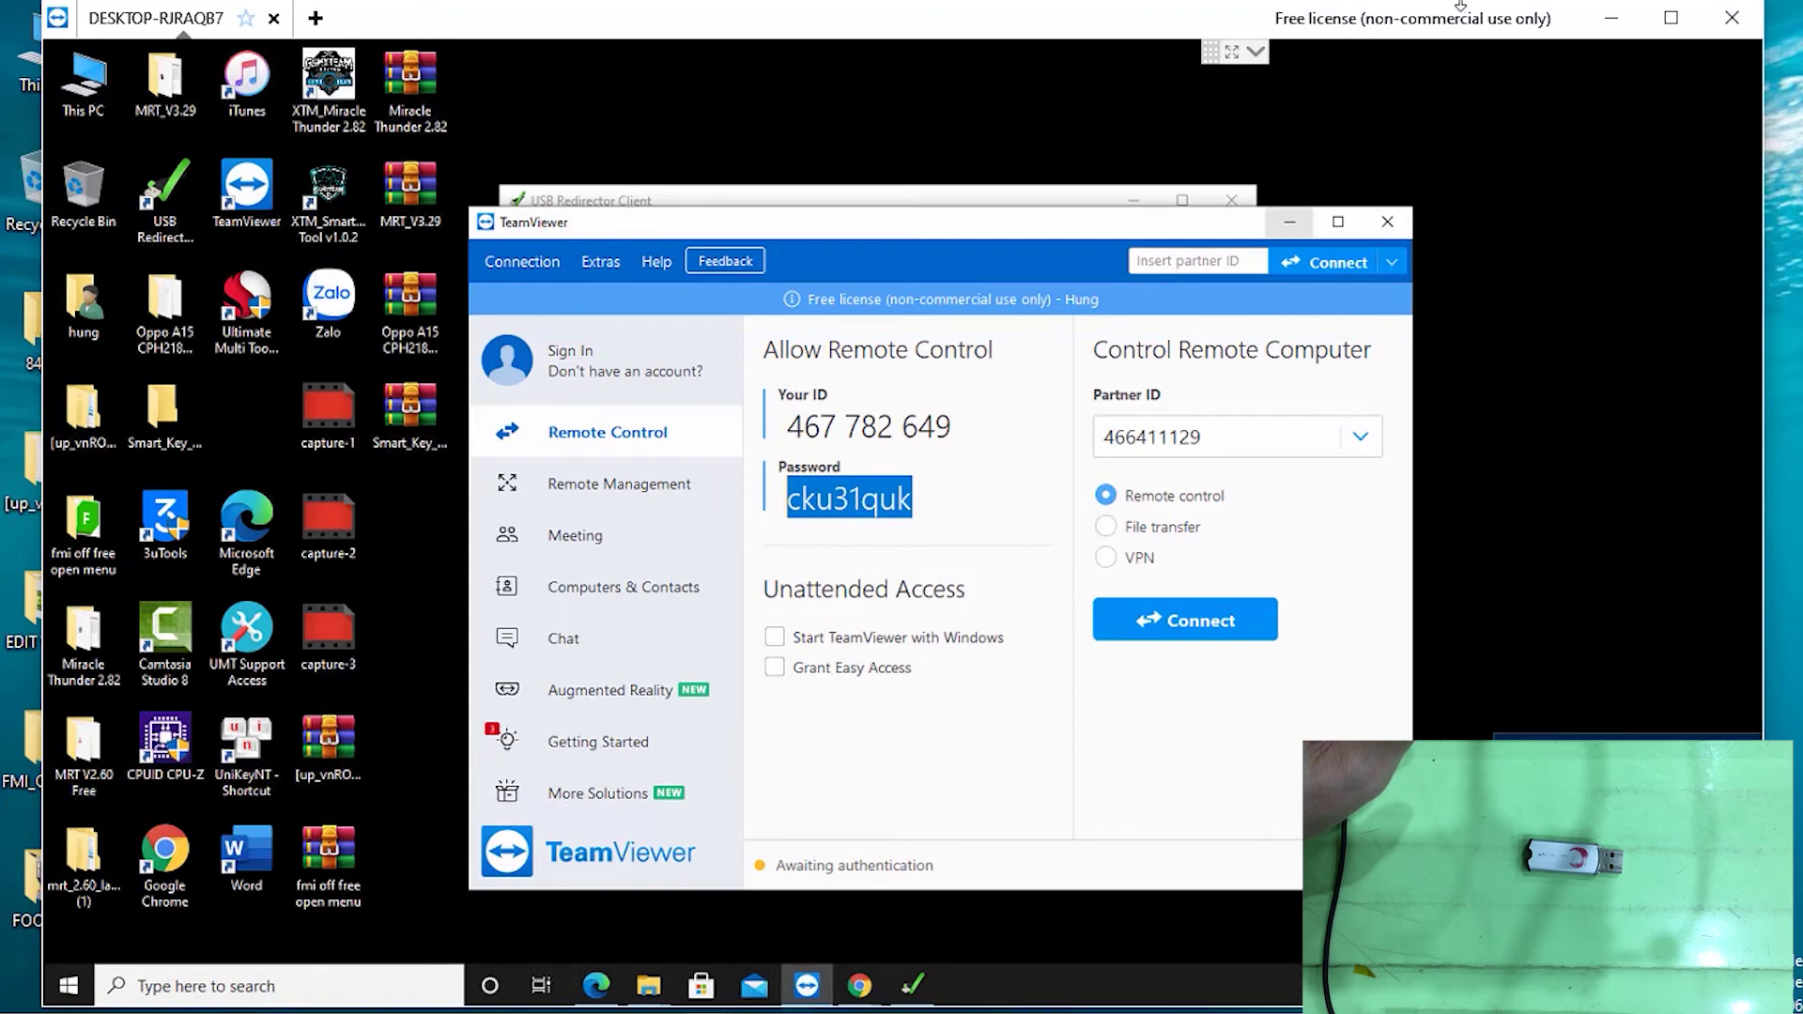
Back on the local PC, paste the partner's password and log on to start the VPN
left_click(1611, 17)
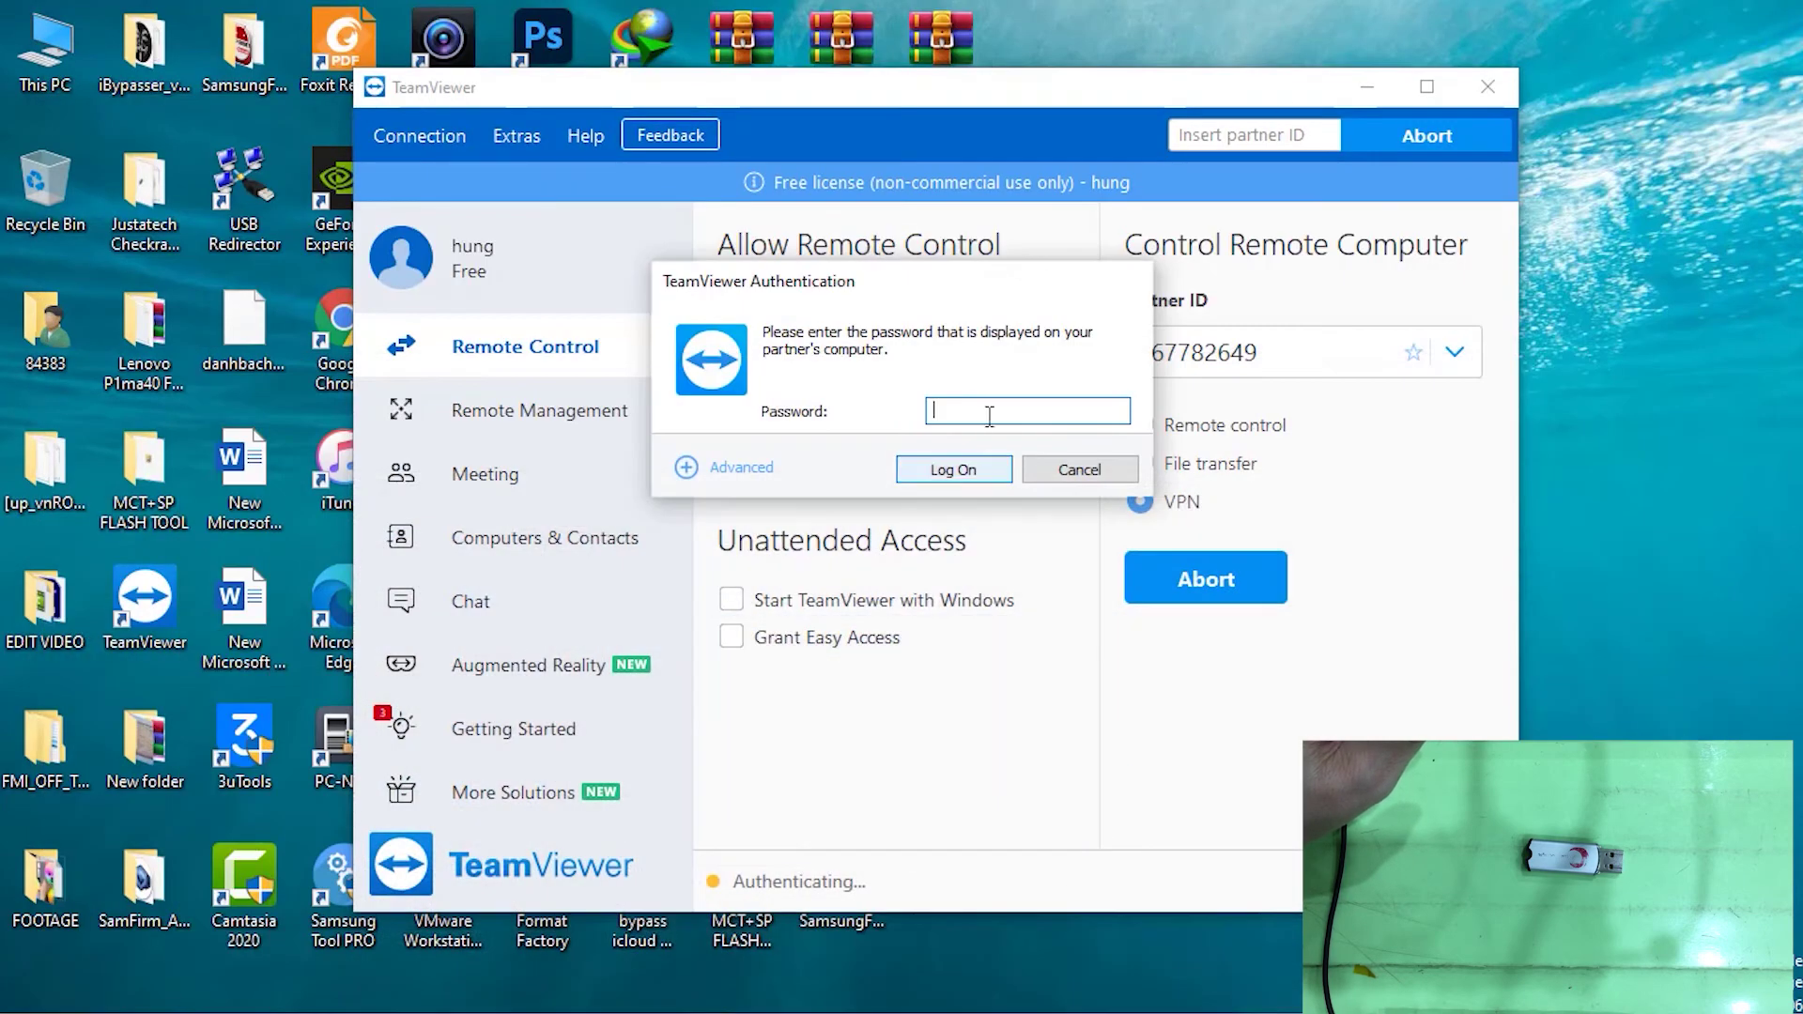
left_click(957, 419)
right_click(949, 411)
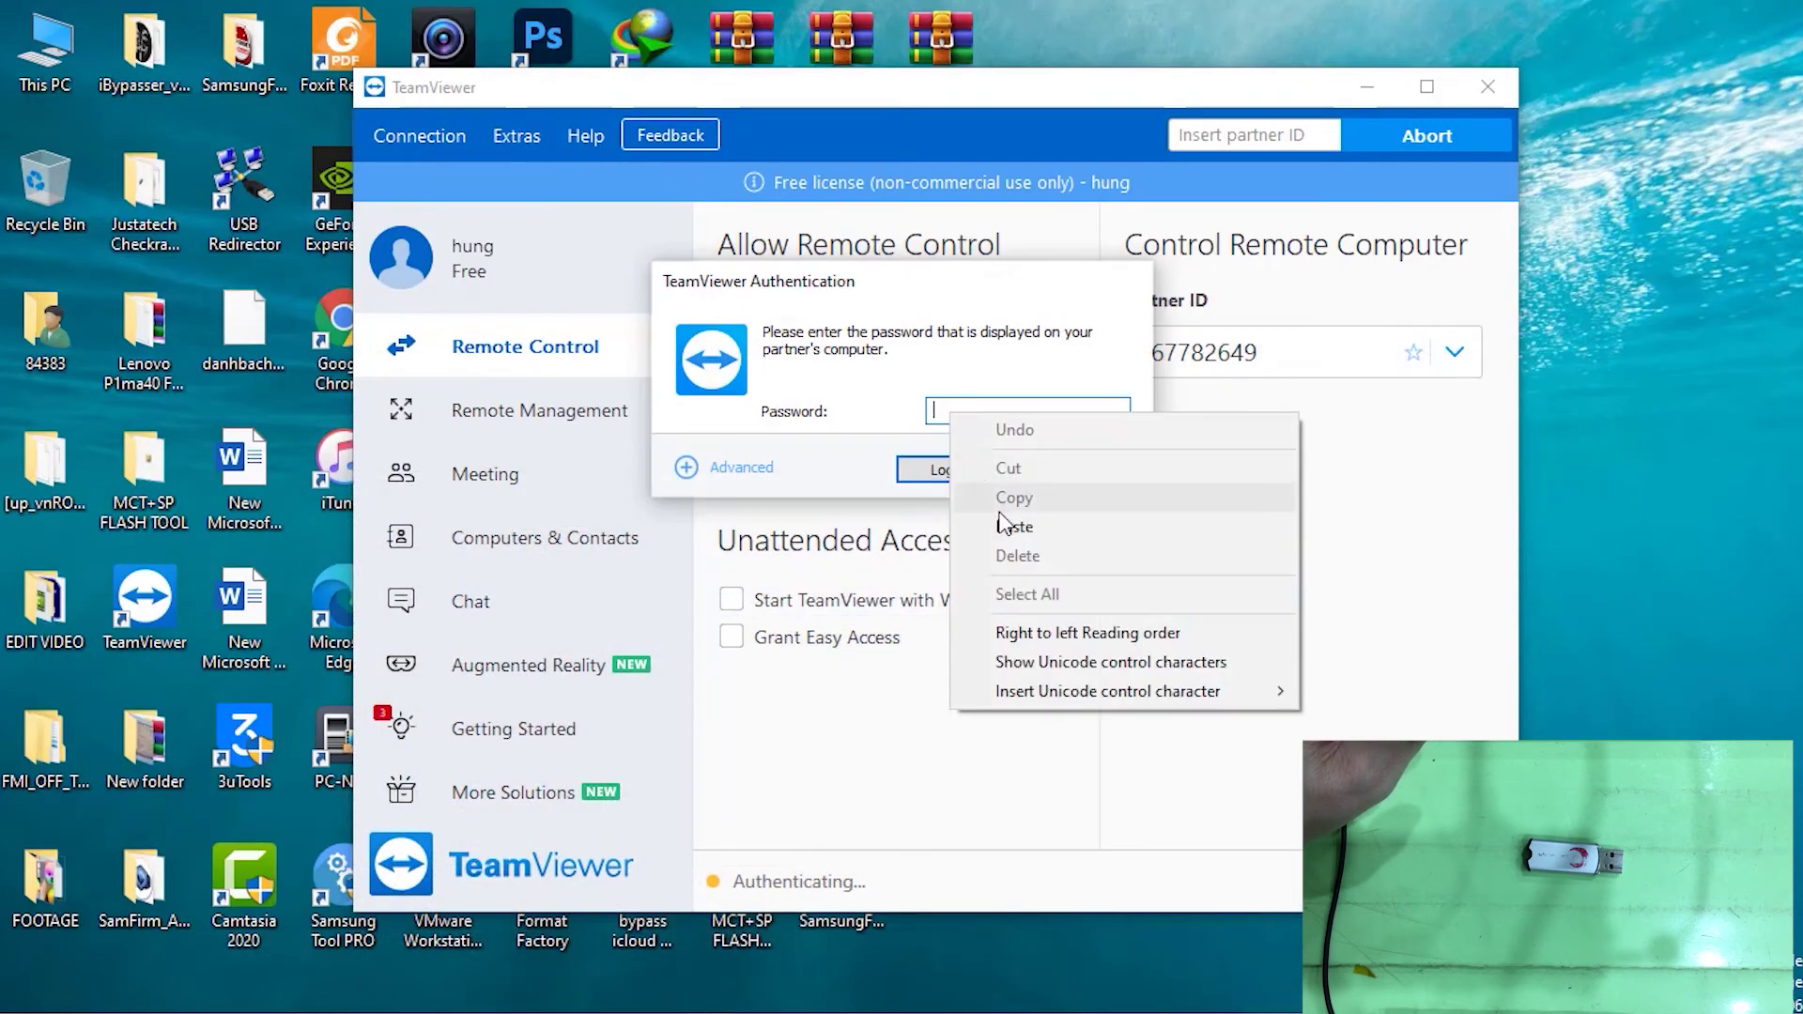
left_click(1011, 524)
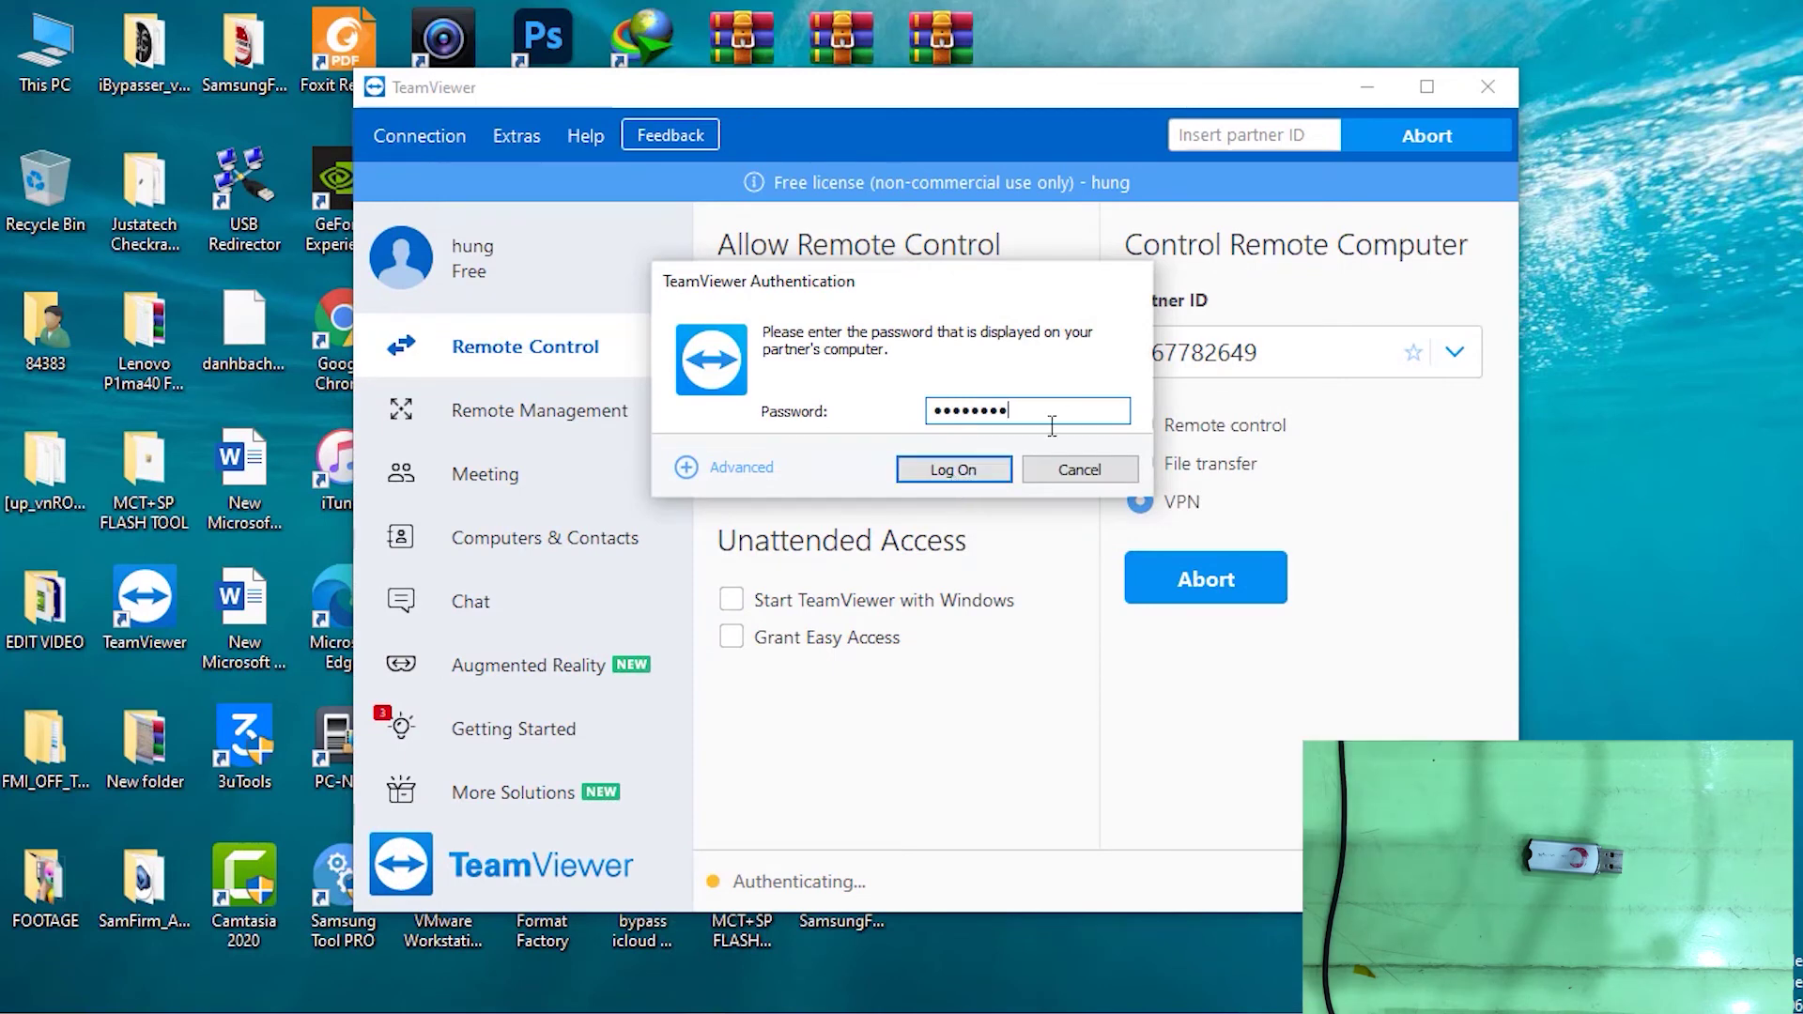
left_click(958, 475)
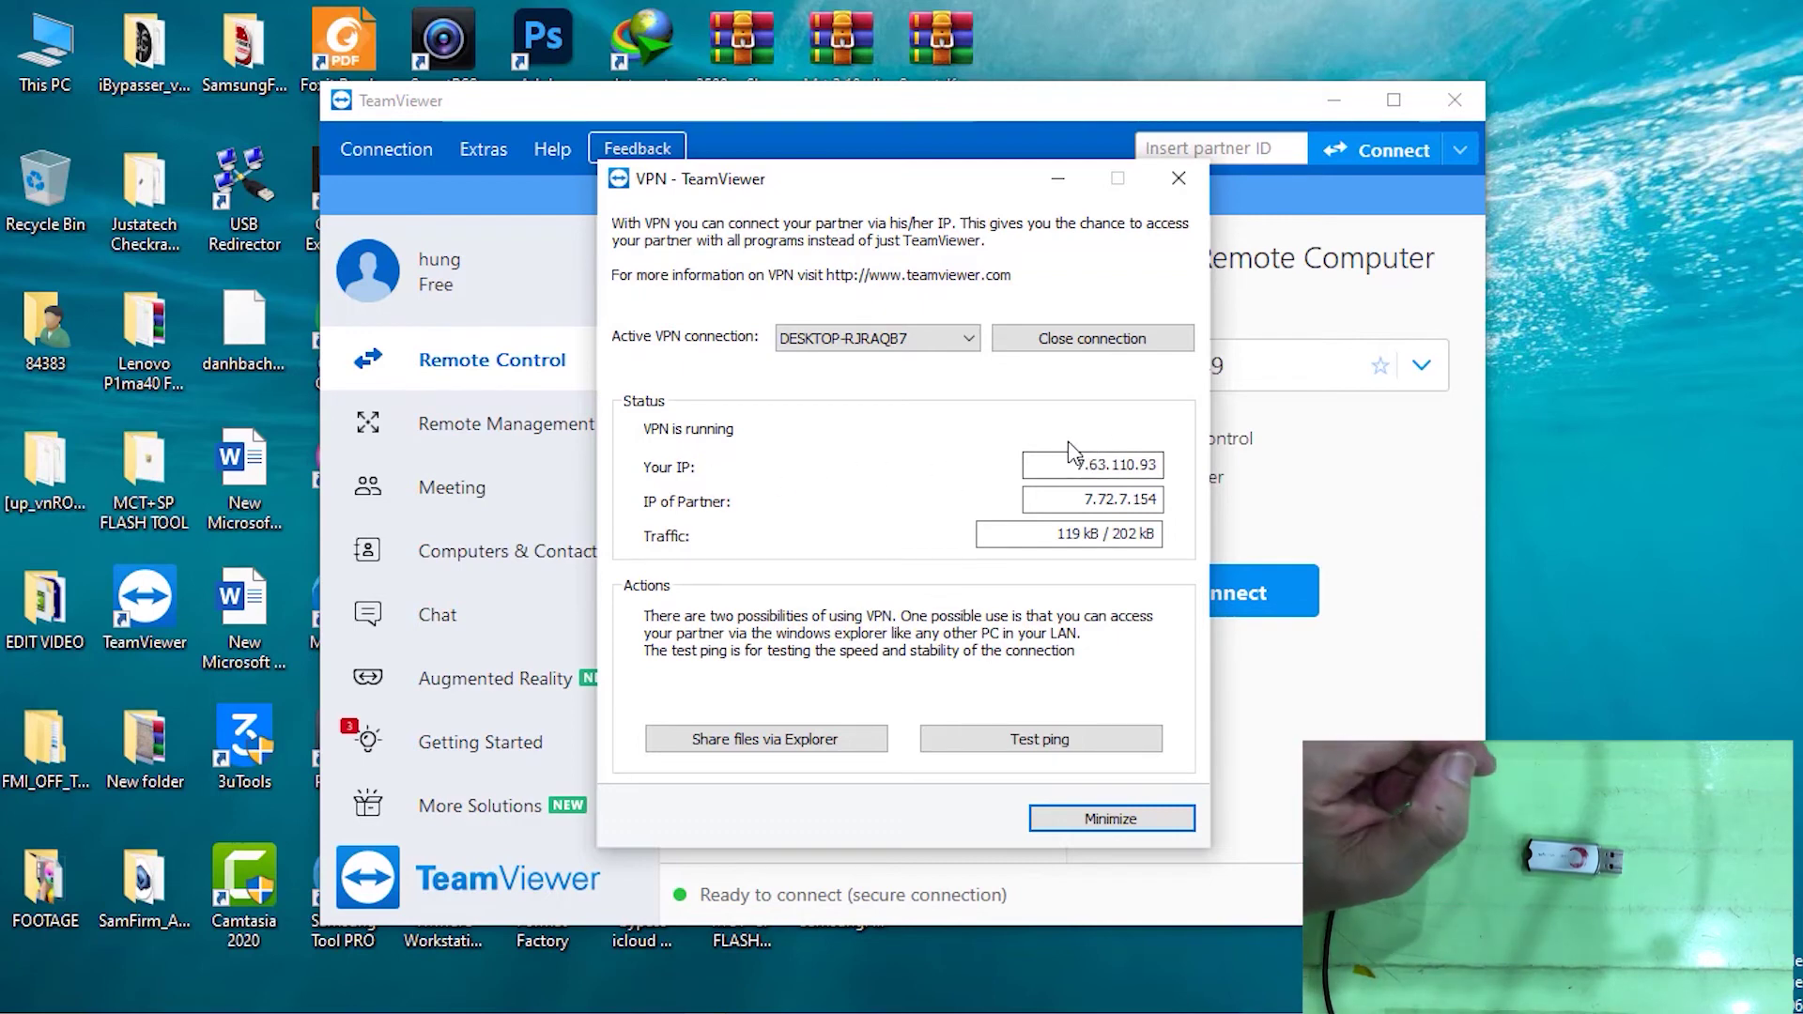
left_click_drag(1073, 464, 1165, 464)
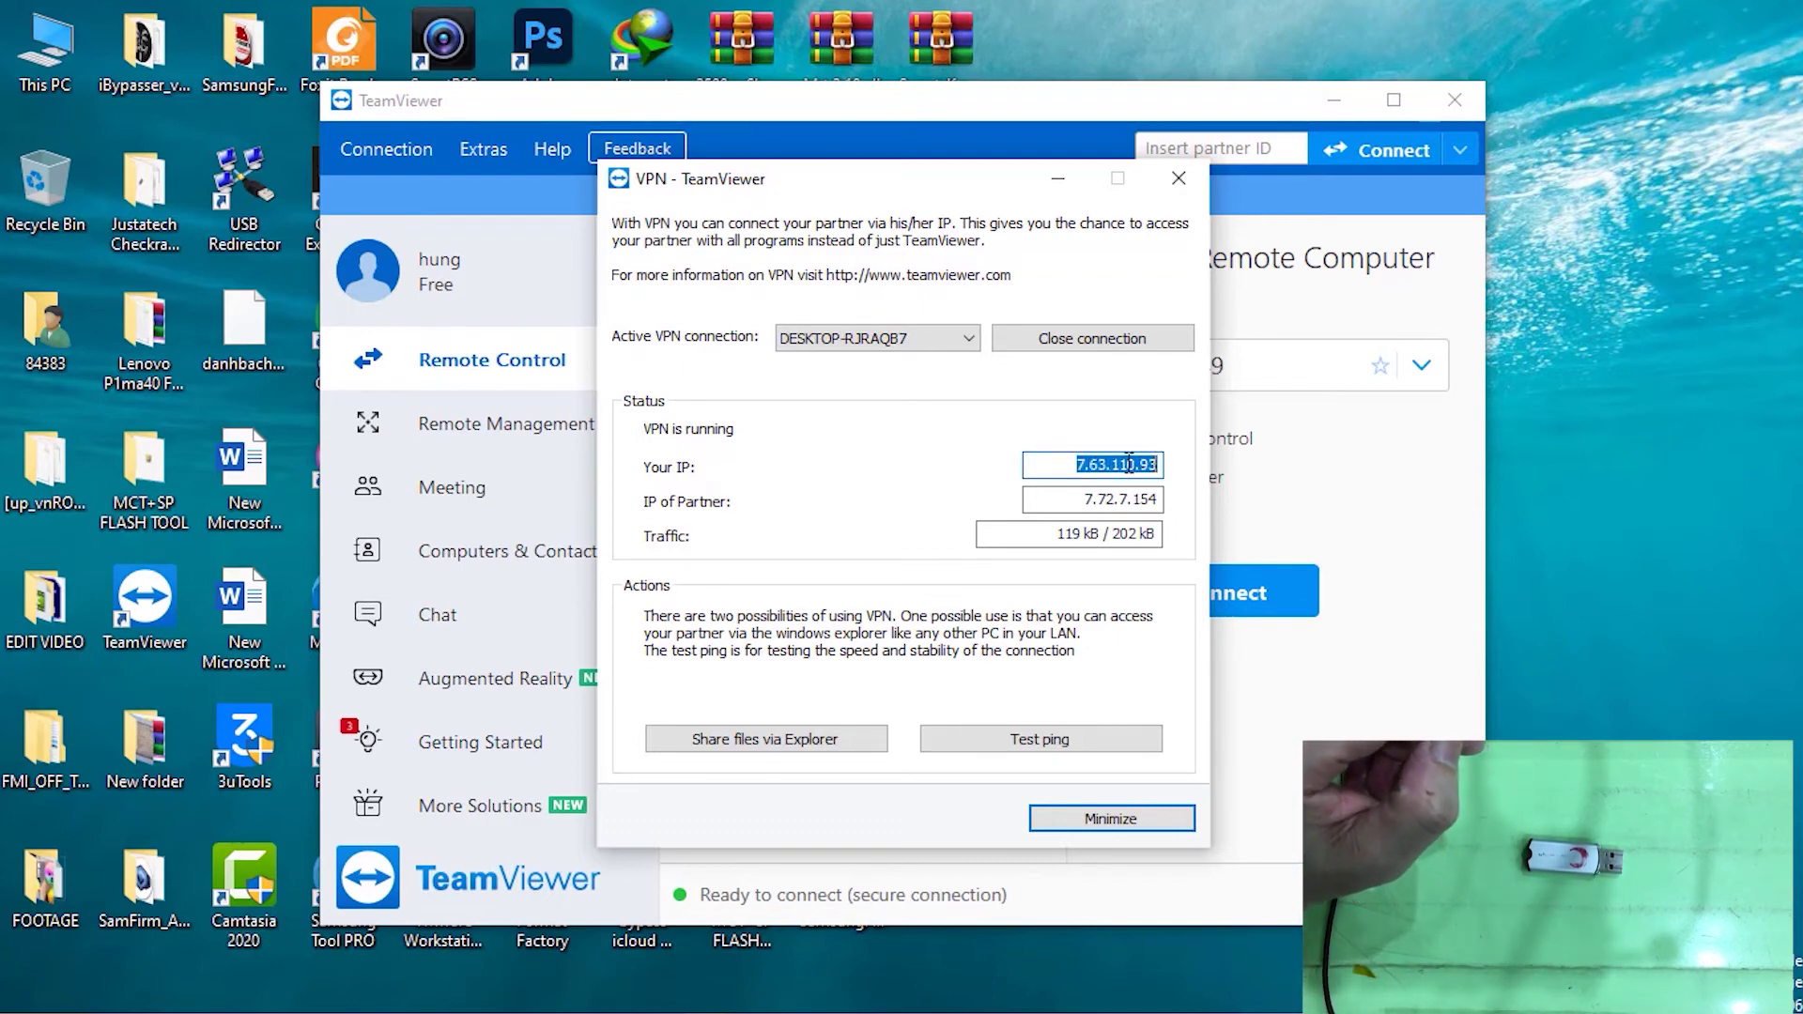
right_click(1164, 466)
left_click(1211, 544)
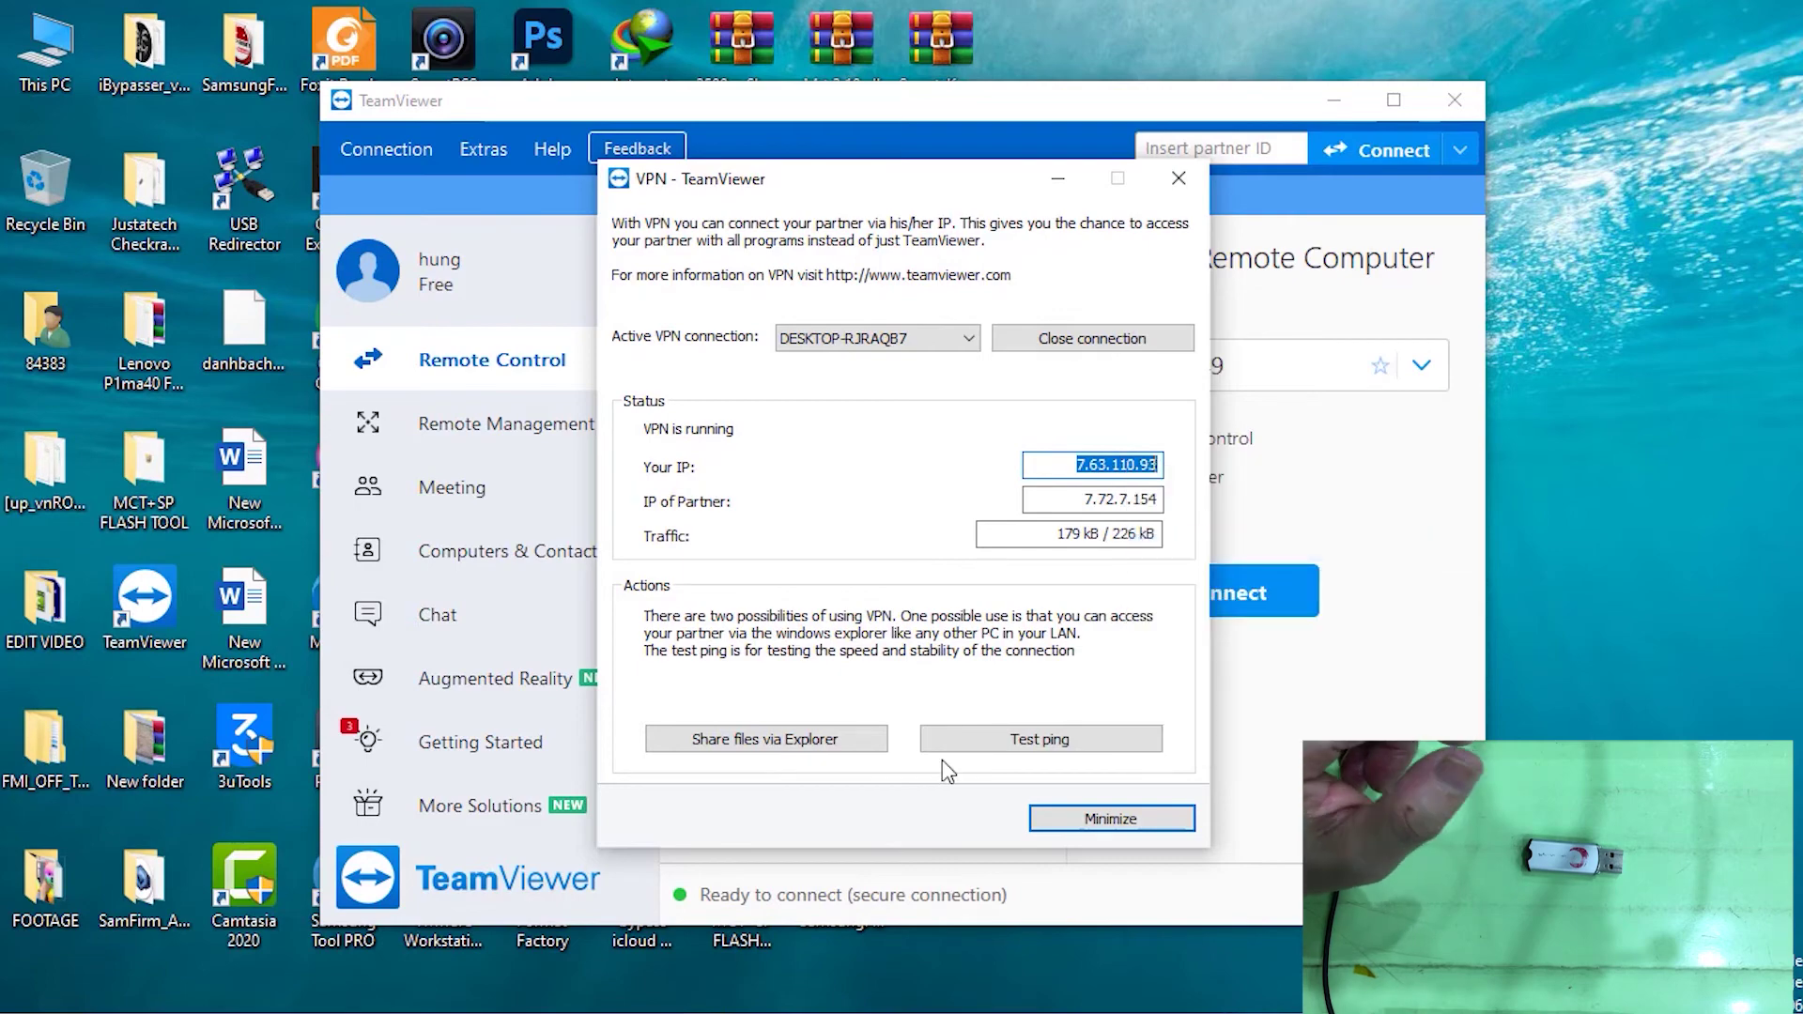
mouse_move(752, 1009)
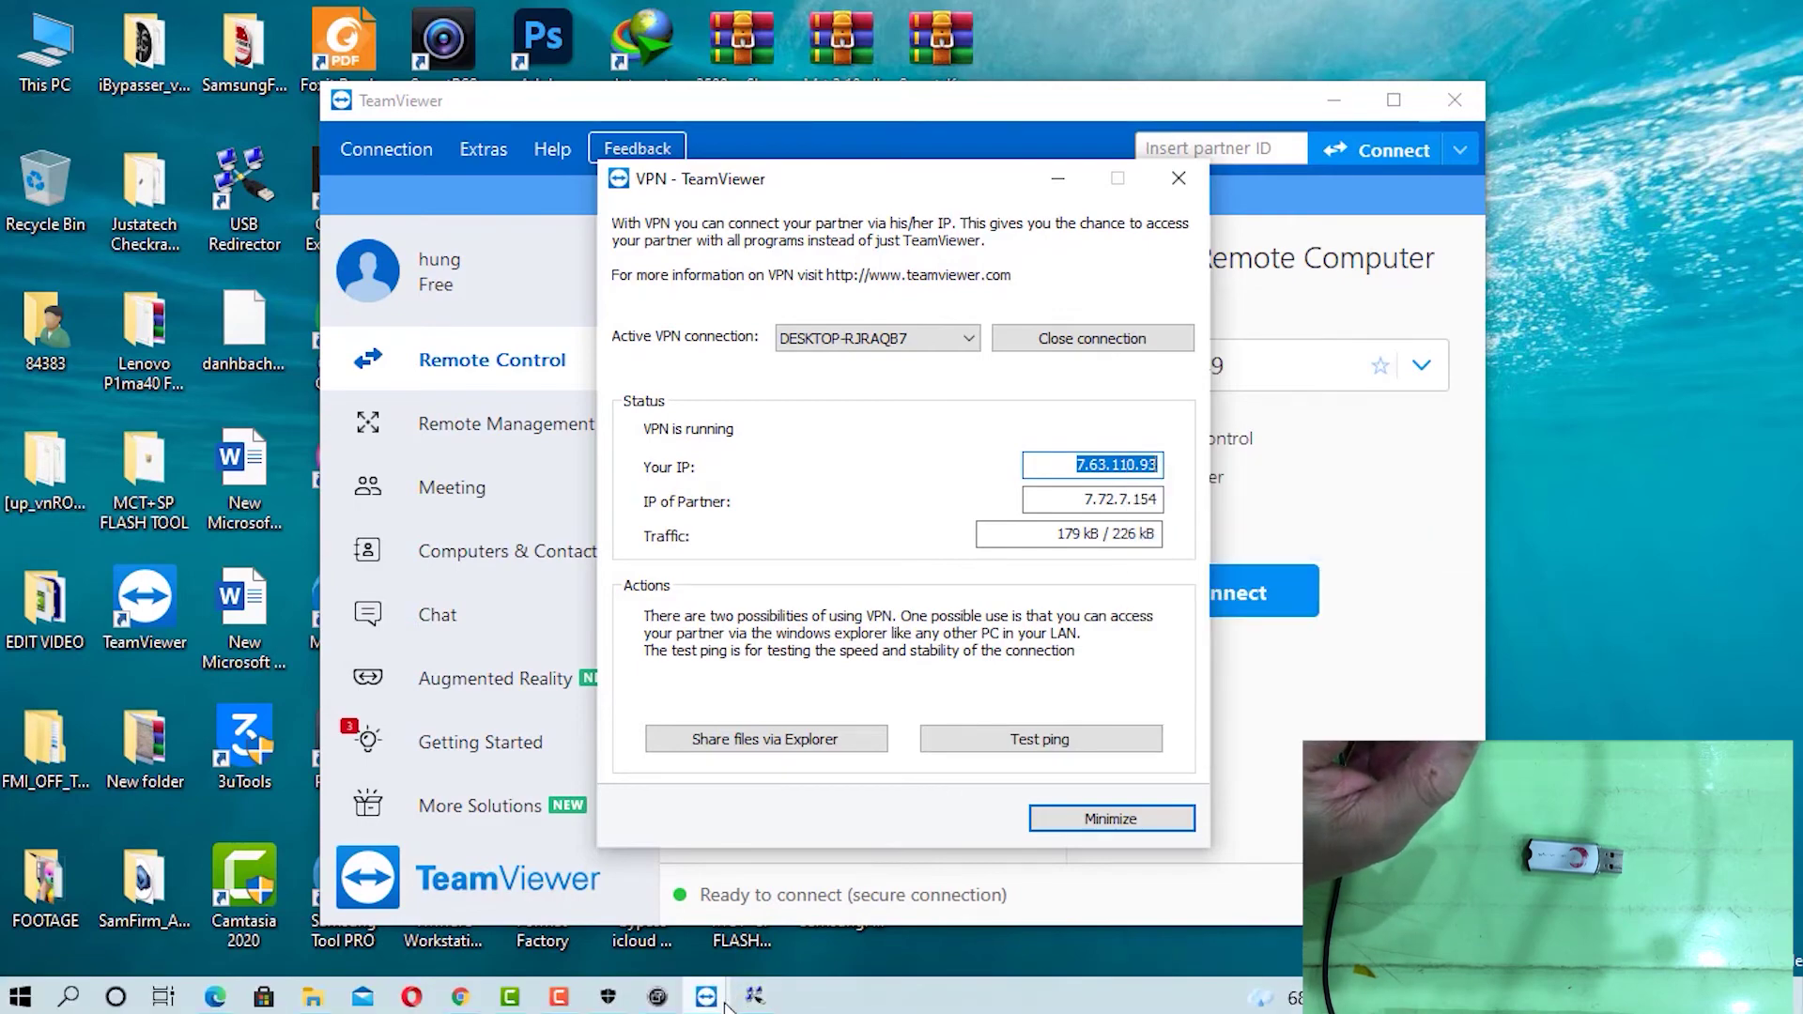
left_click(723, 1001)
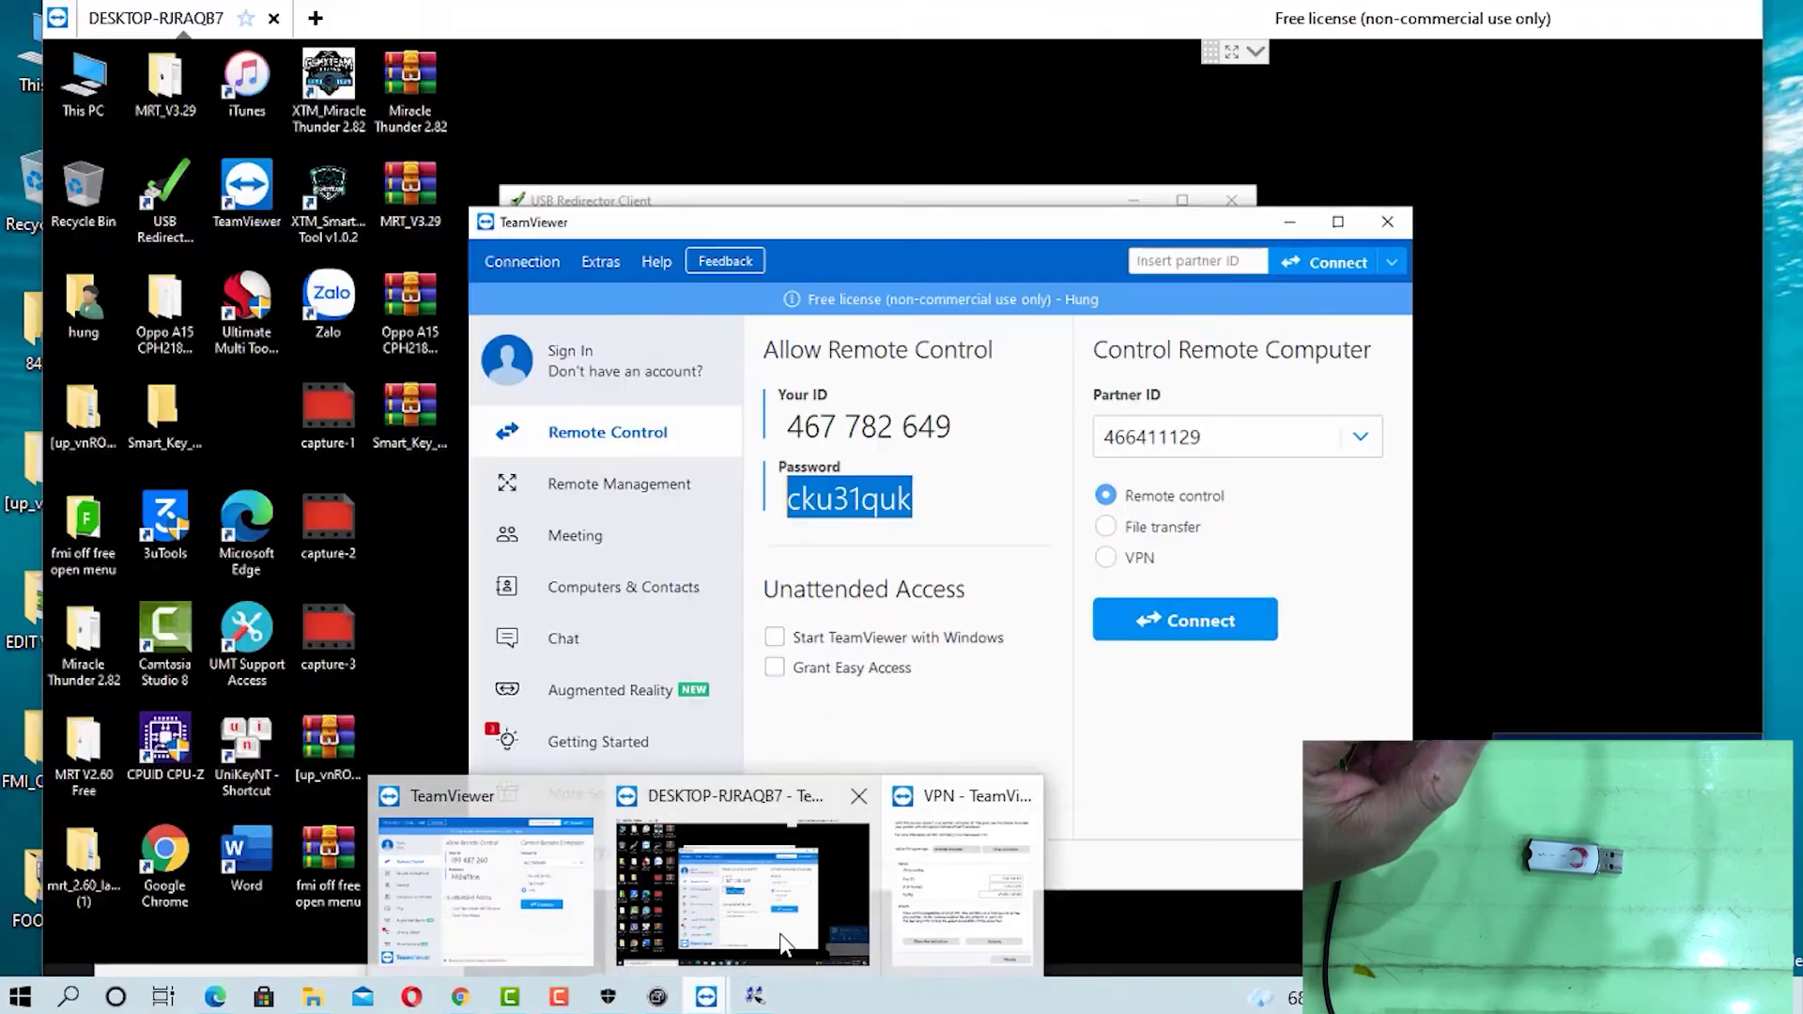
In the remote USB Redirector Client, add server 7.63.110.93 on port 32032 with auto-connect toggled, then minimize the session
left_click(782, 944)
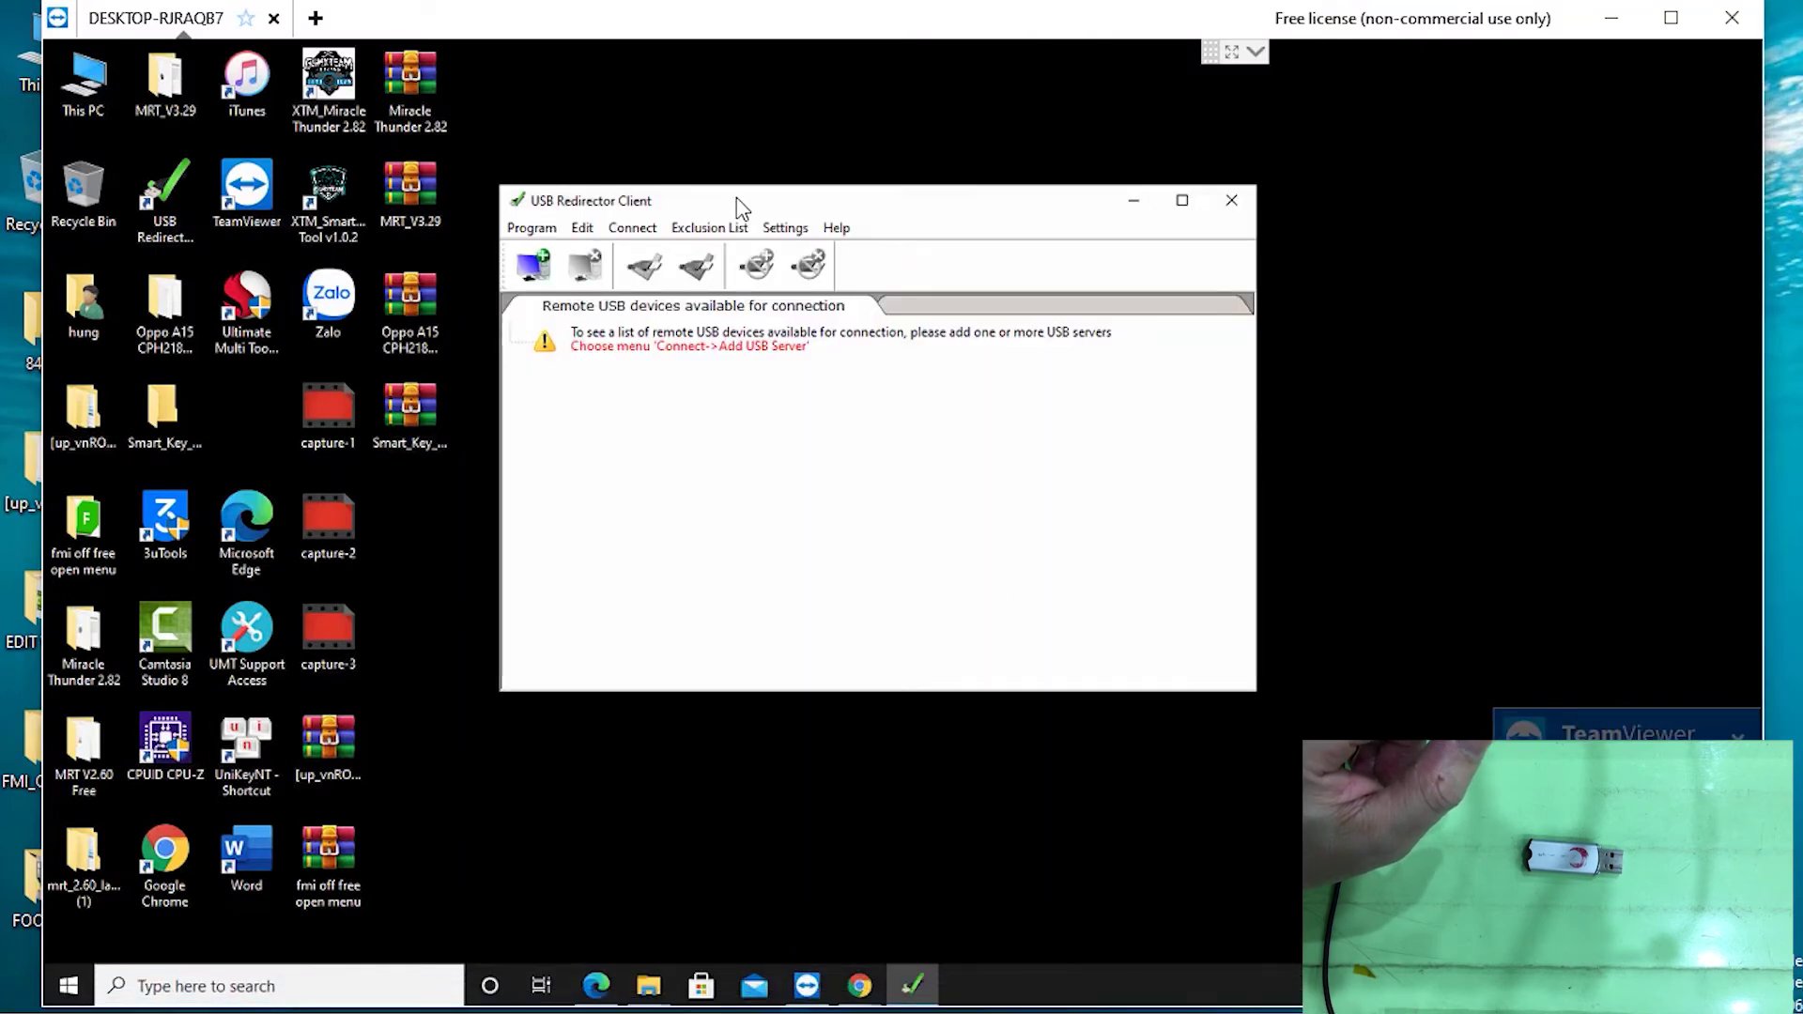
left_click_drag(792, 180, 794, 169)
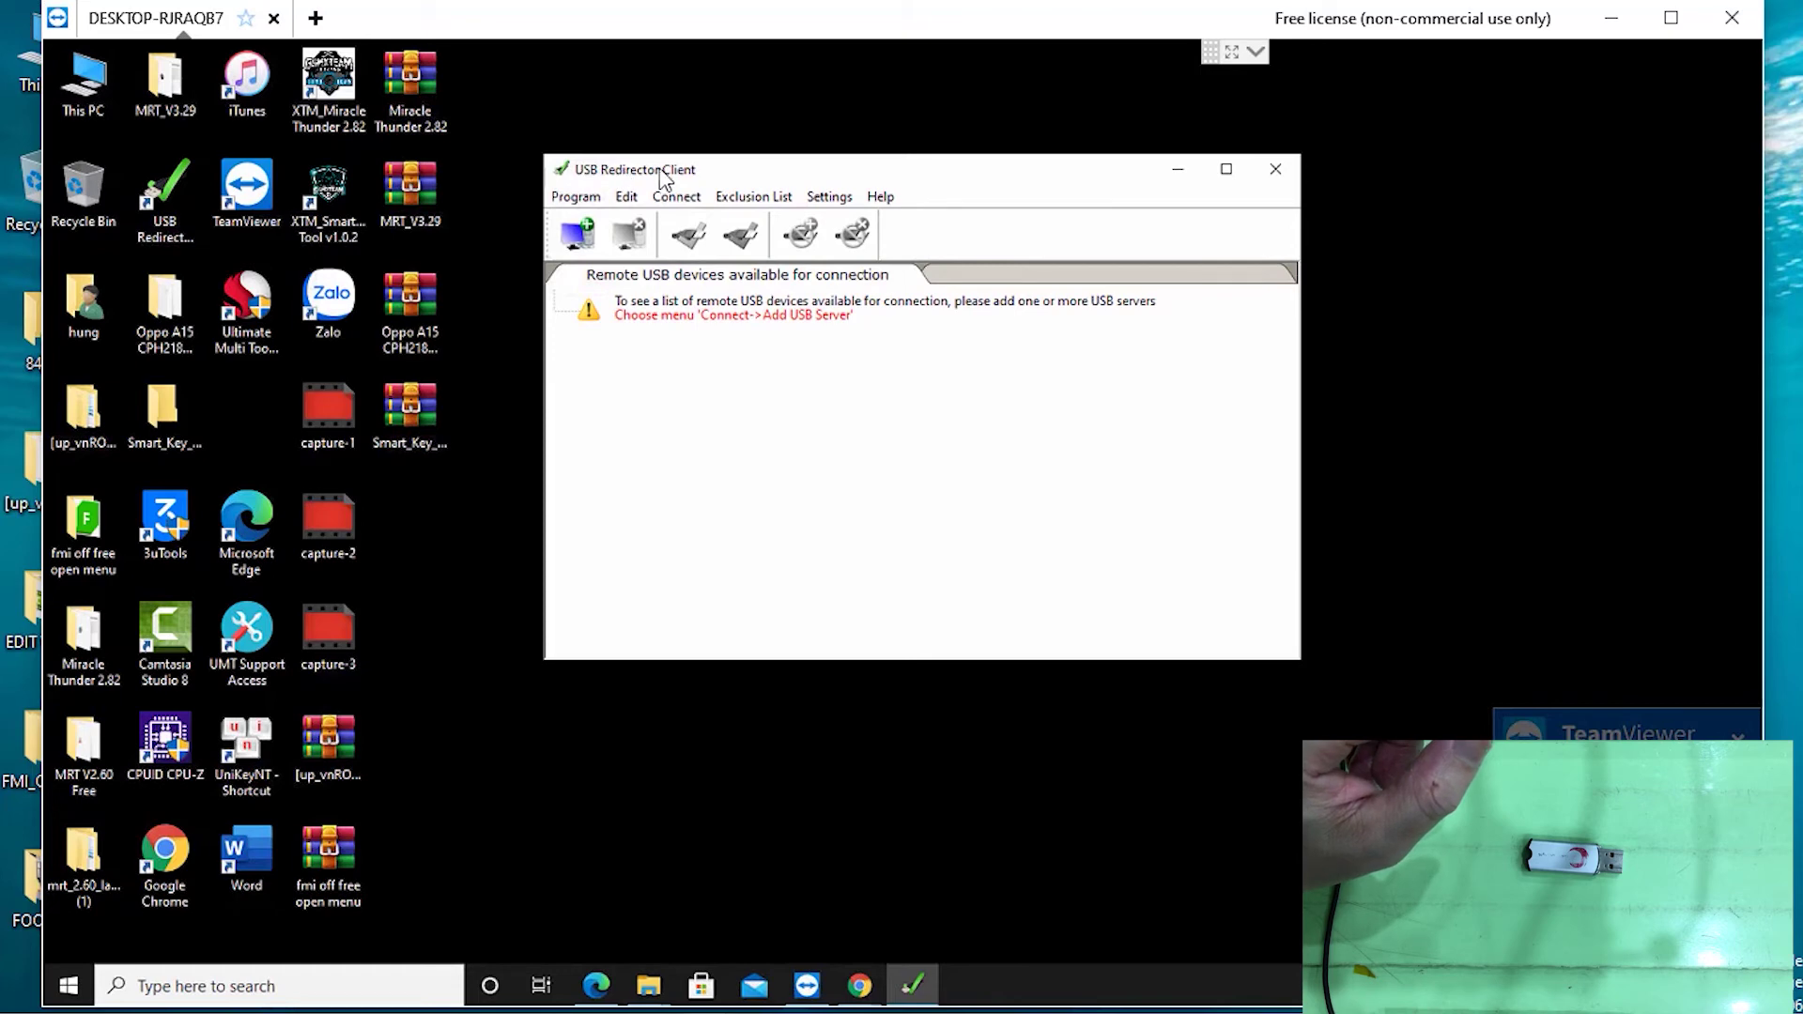
left_click(579, 238)
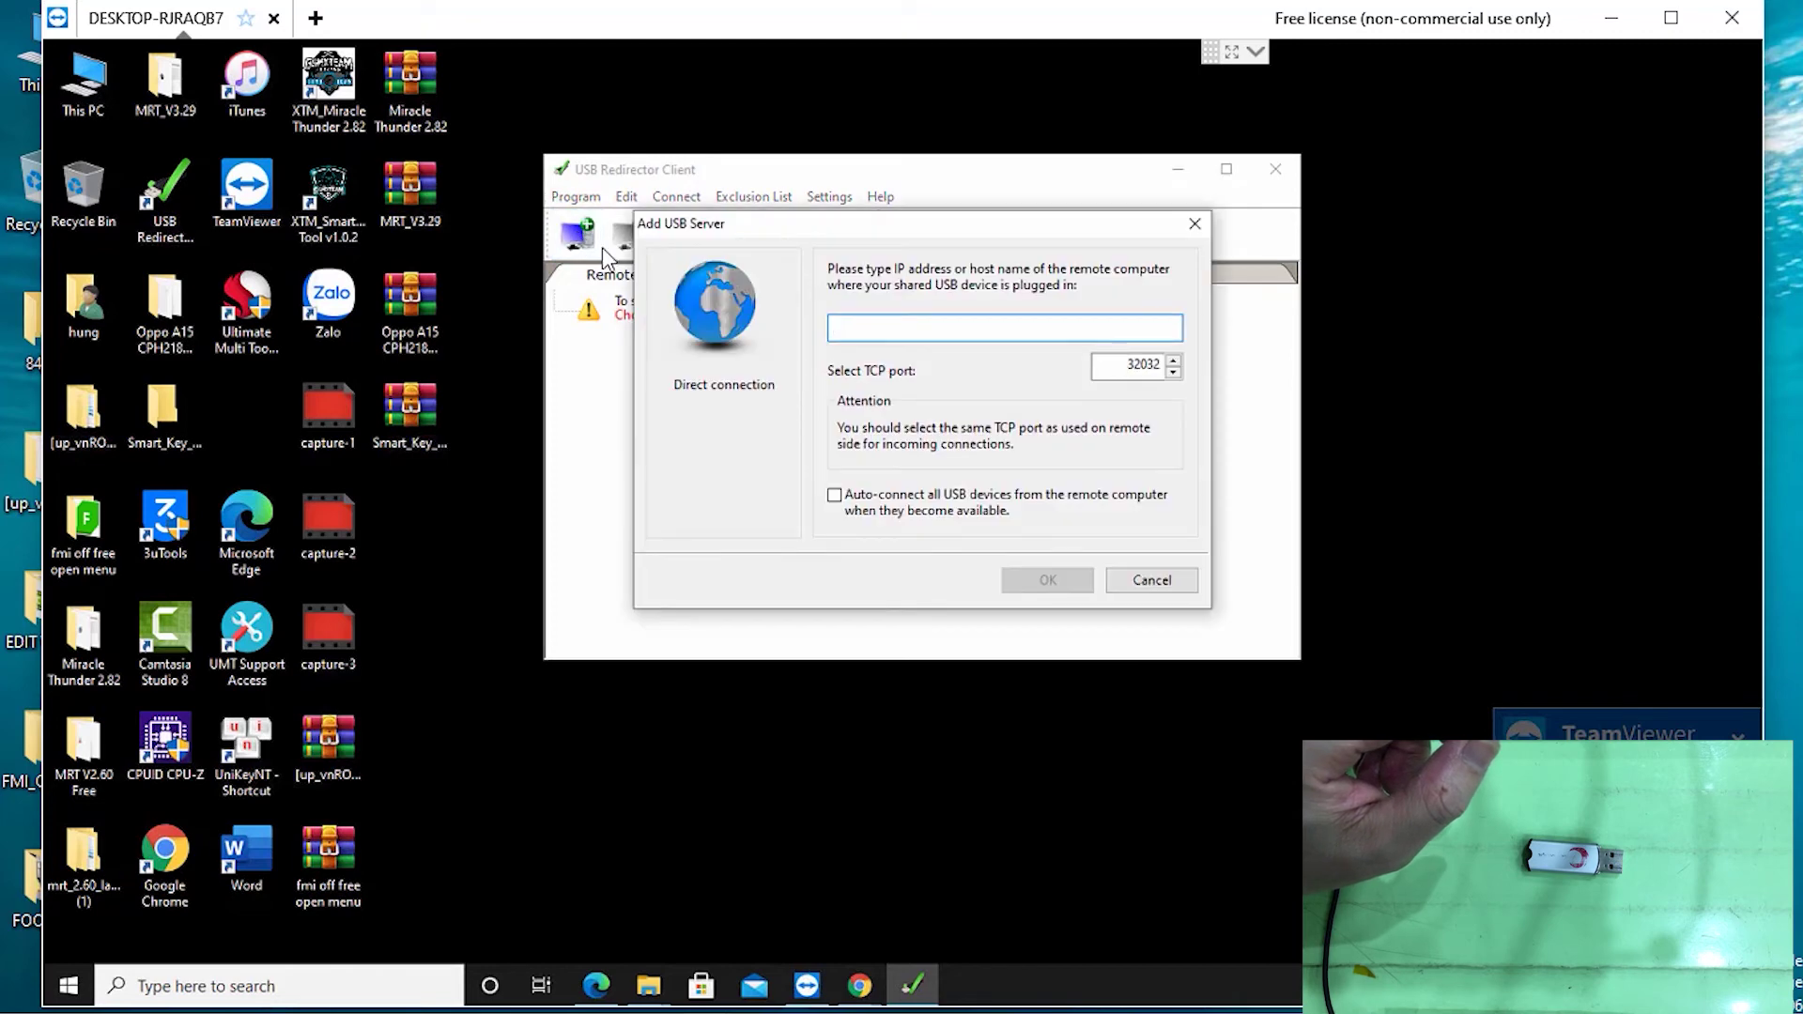
right_click(852, 324)
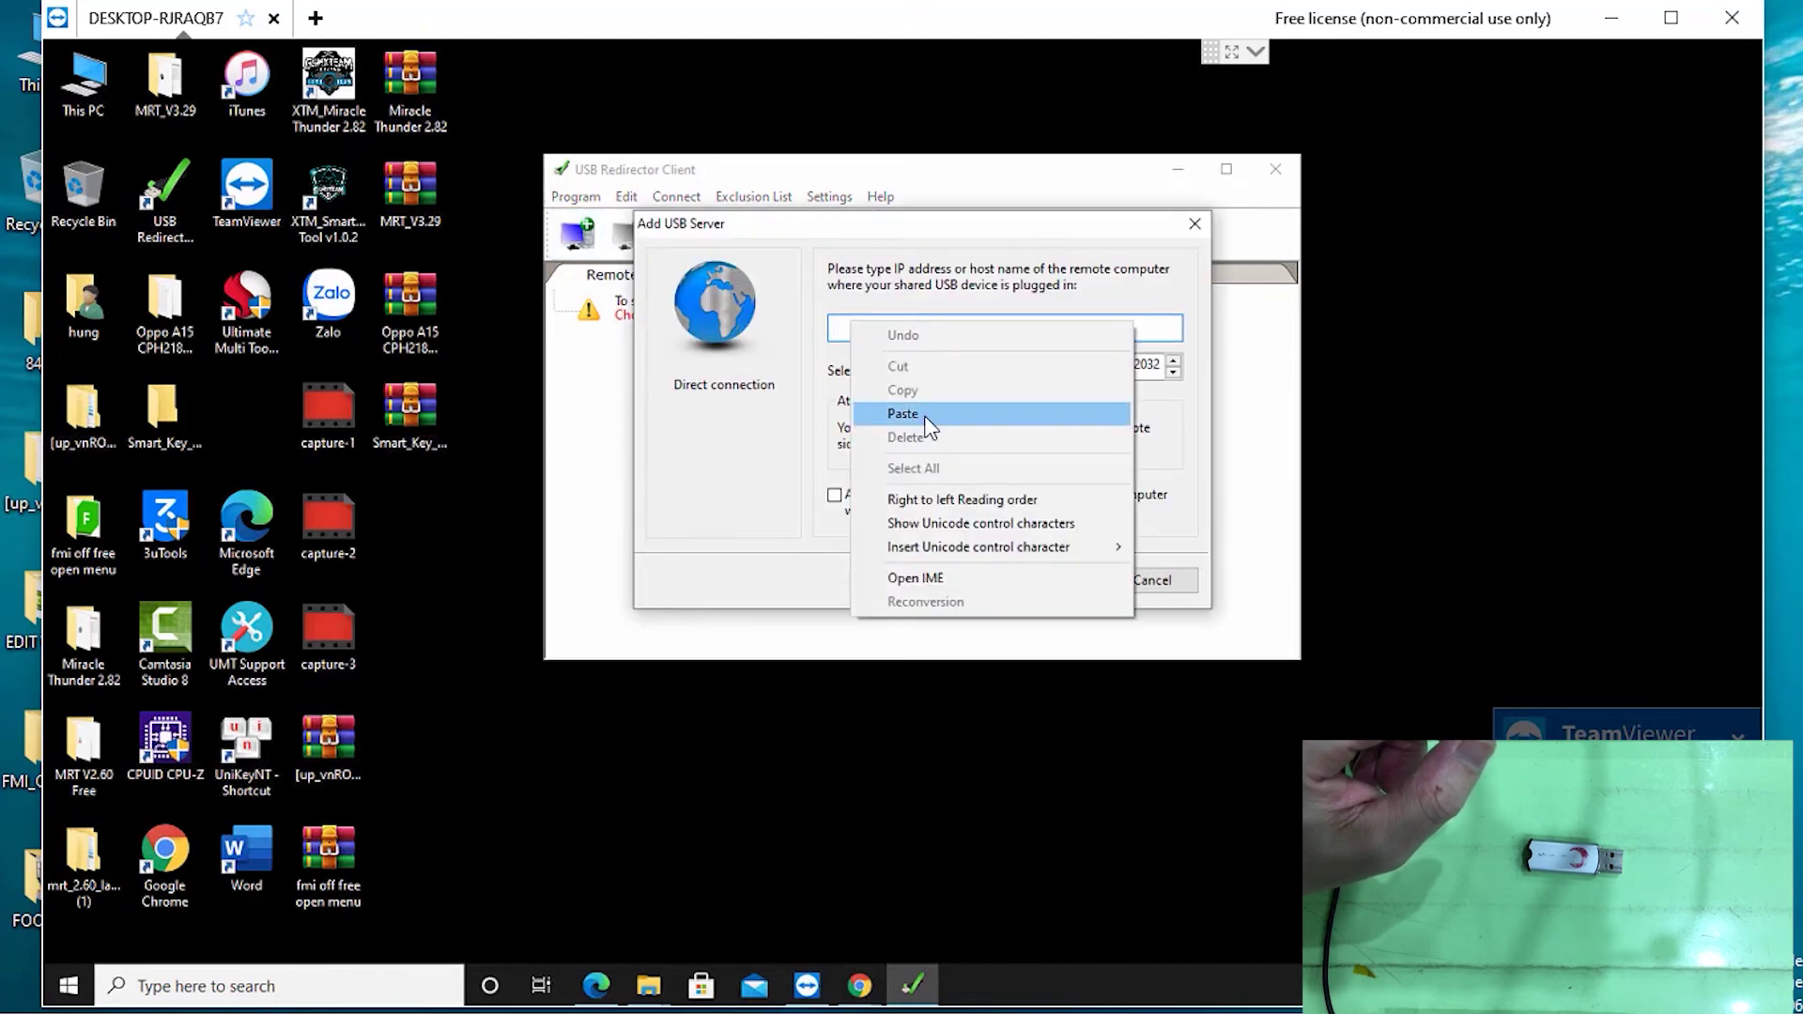
left_click(903, 414)
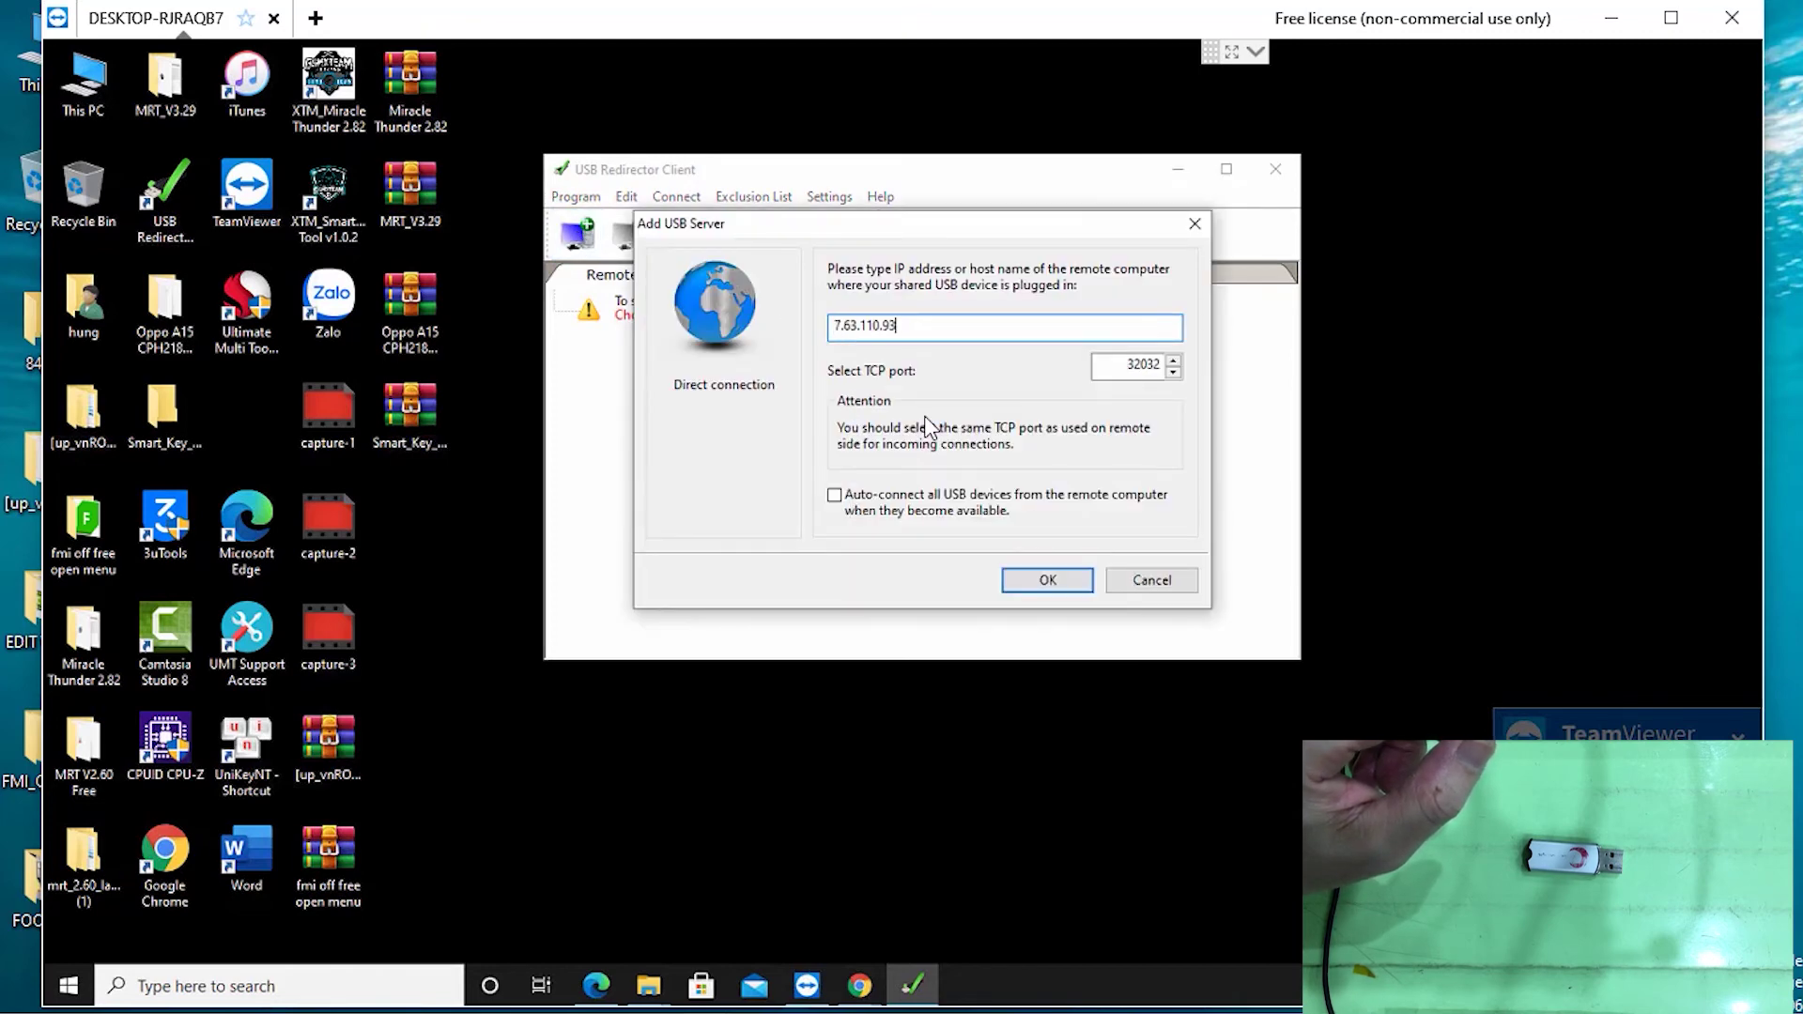
left_click(836, 498)
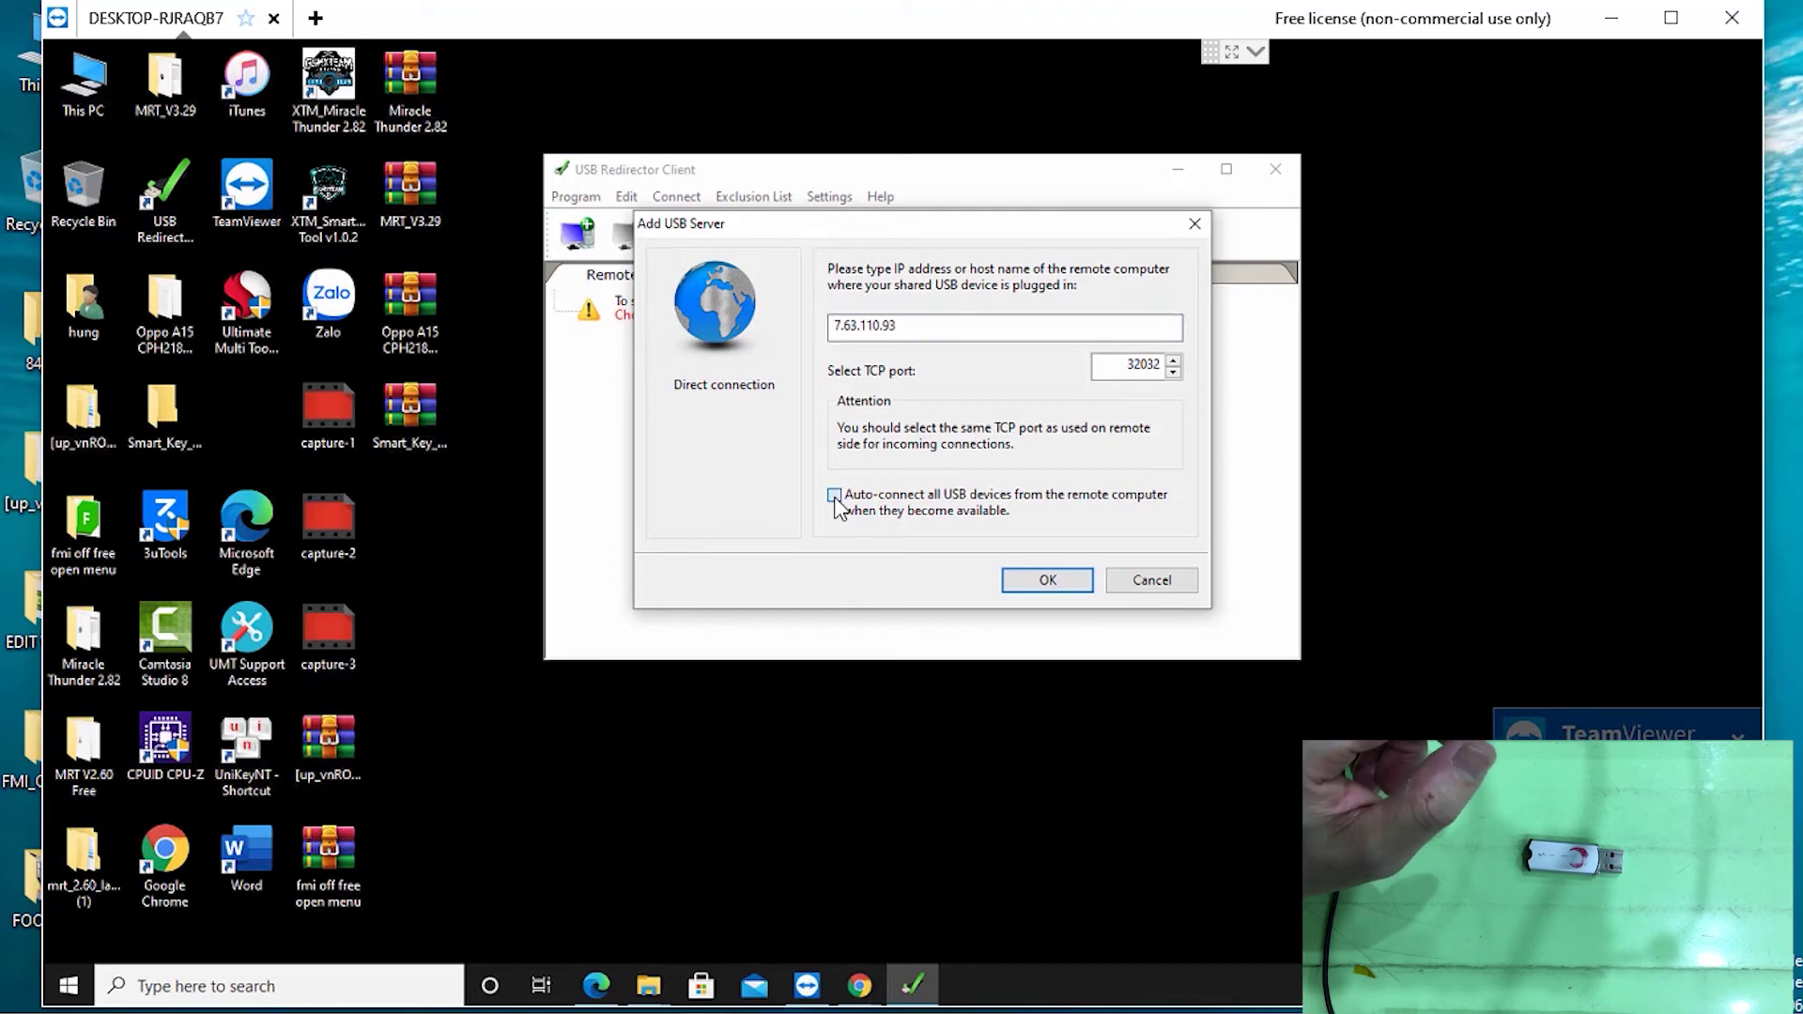
left_click(1052, 582)
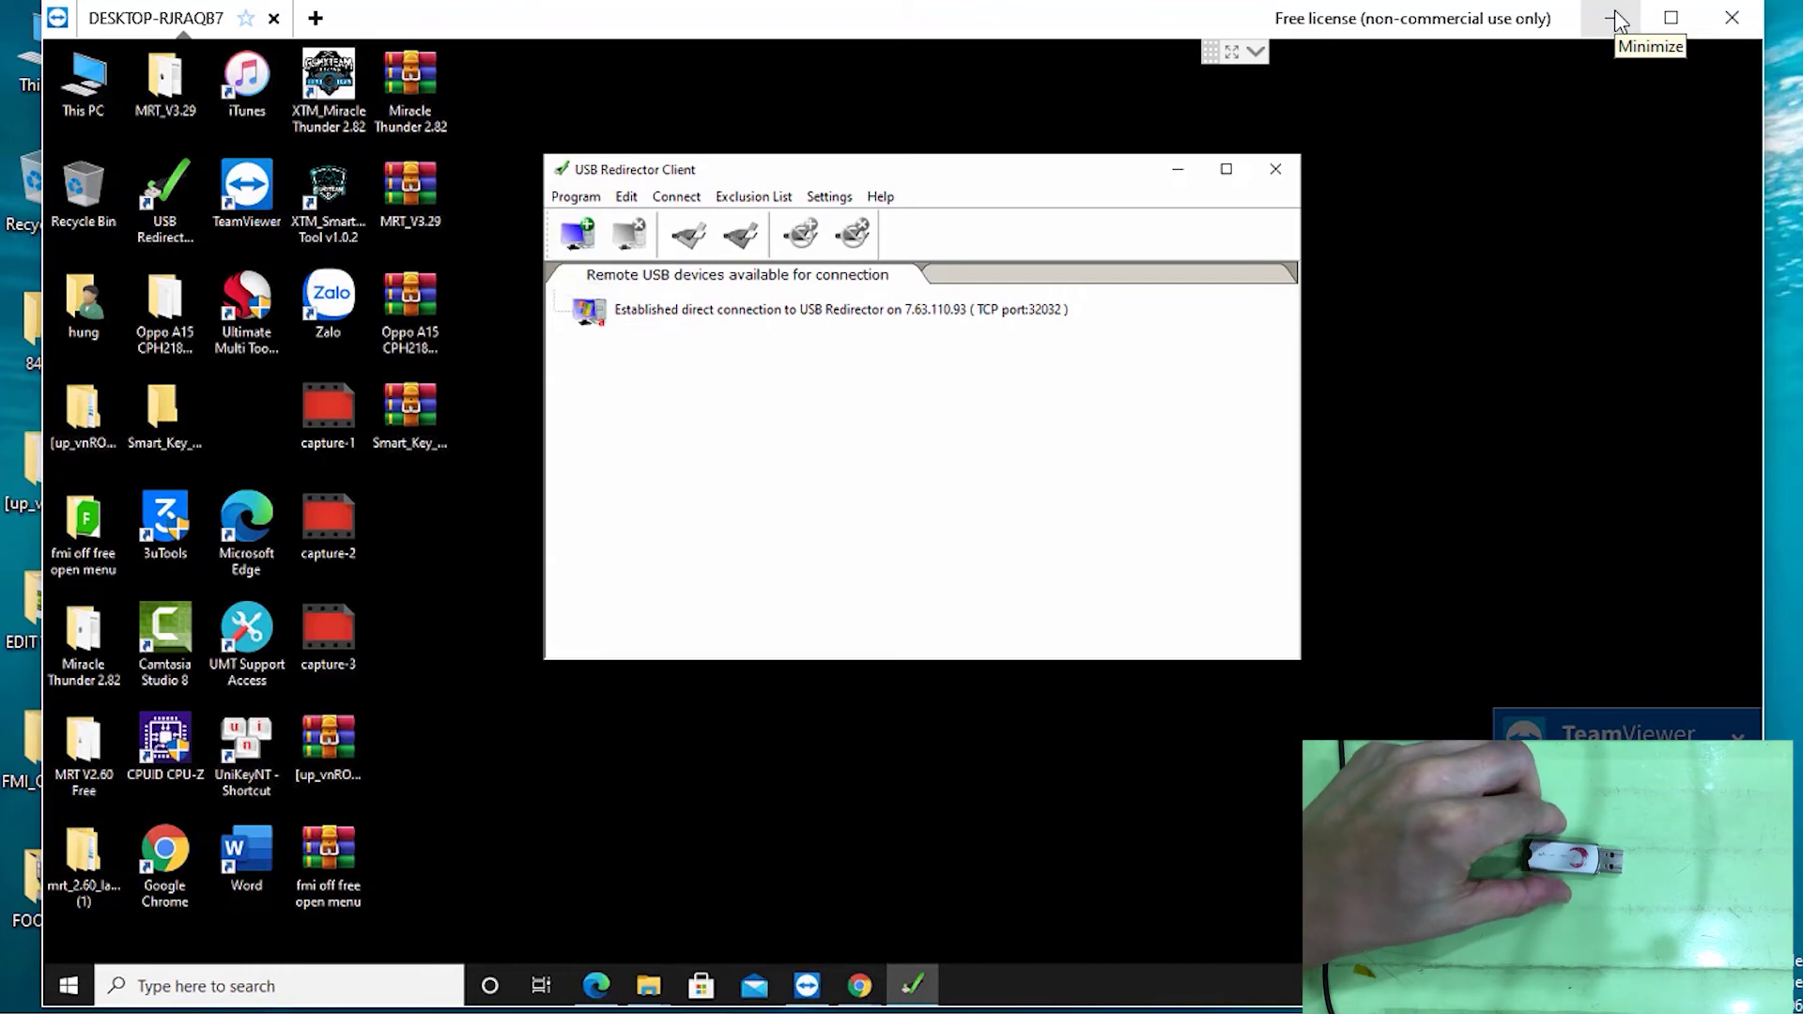
left_click(1616, 17)
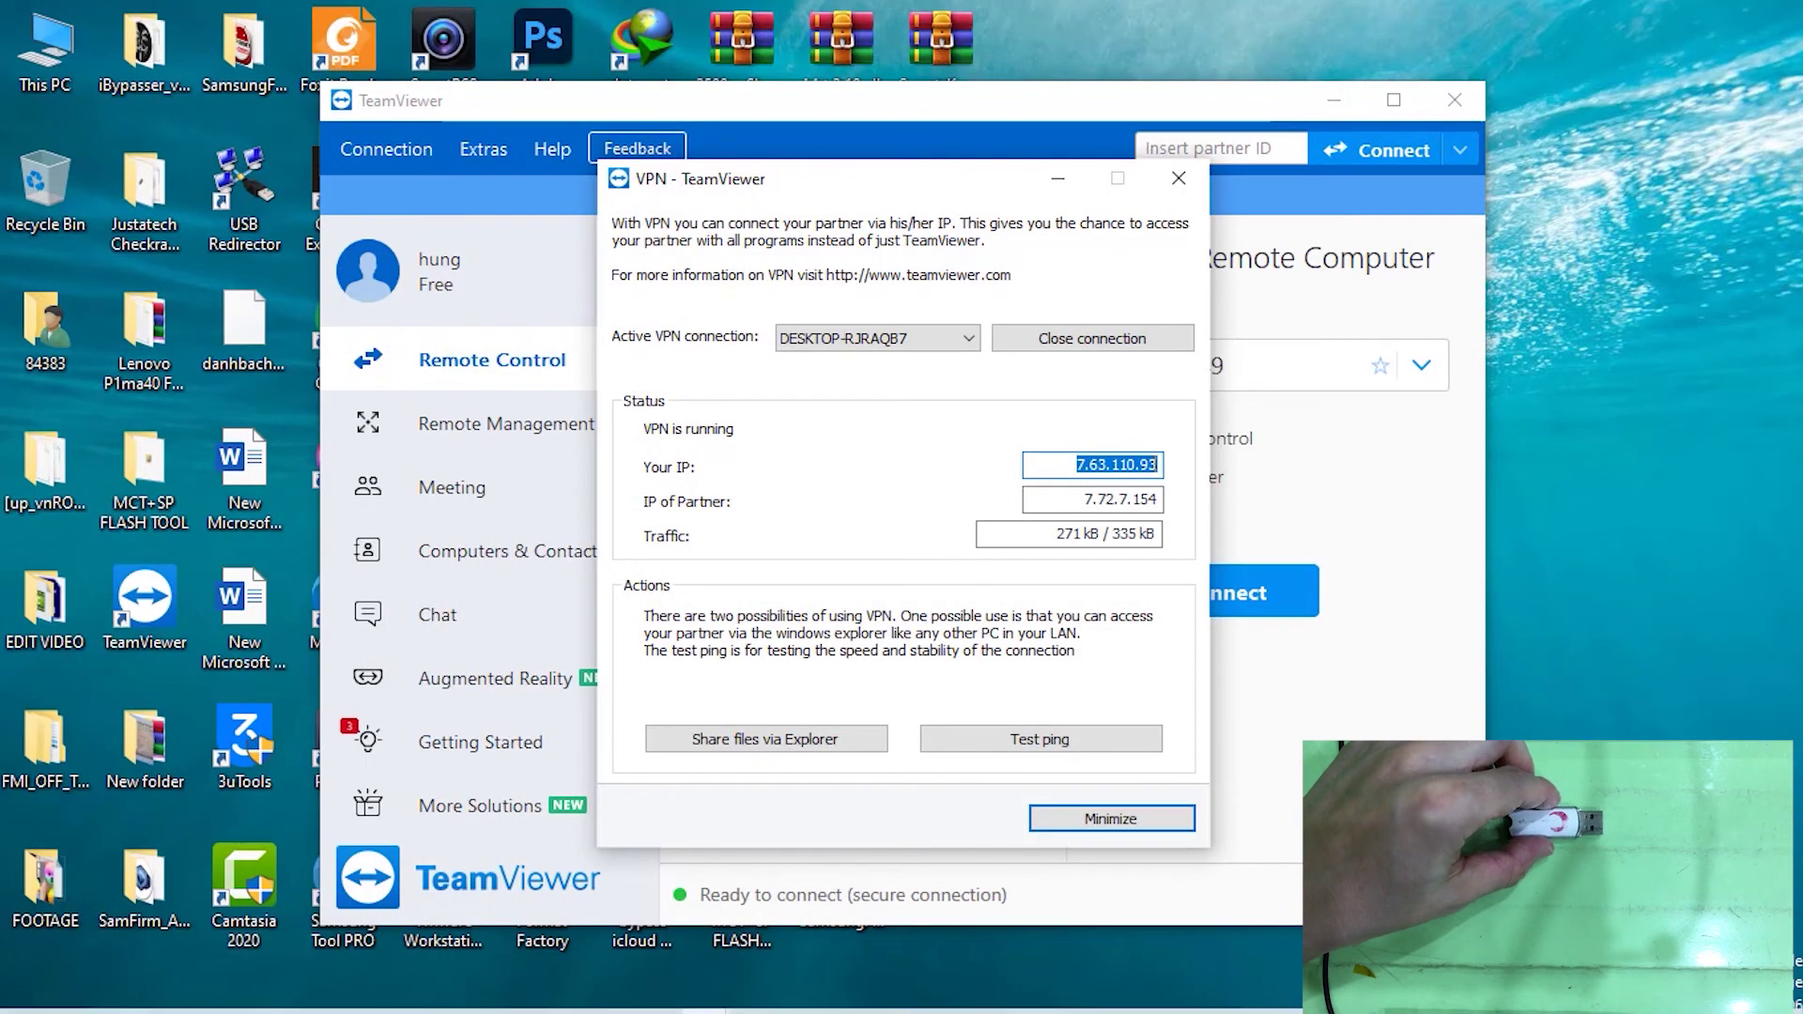
Bring up local USB Redirector, close the USB drive window, and select the port 2-3 device
left_click(755, 996)
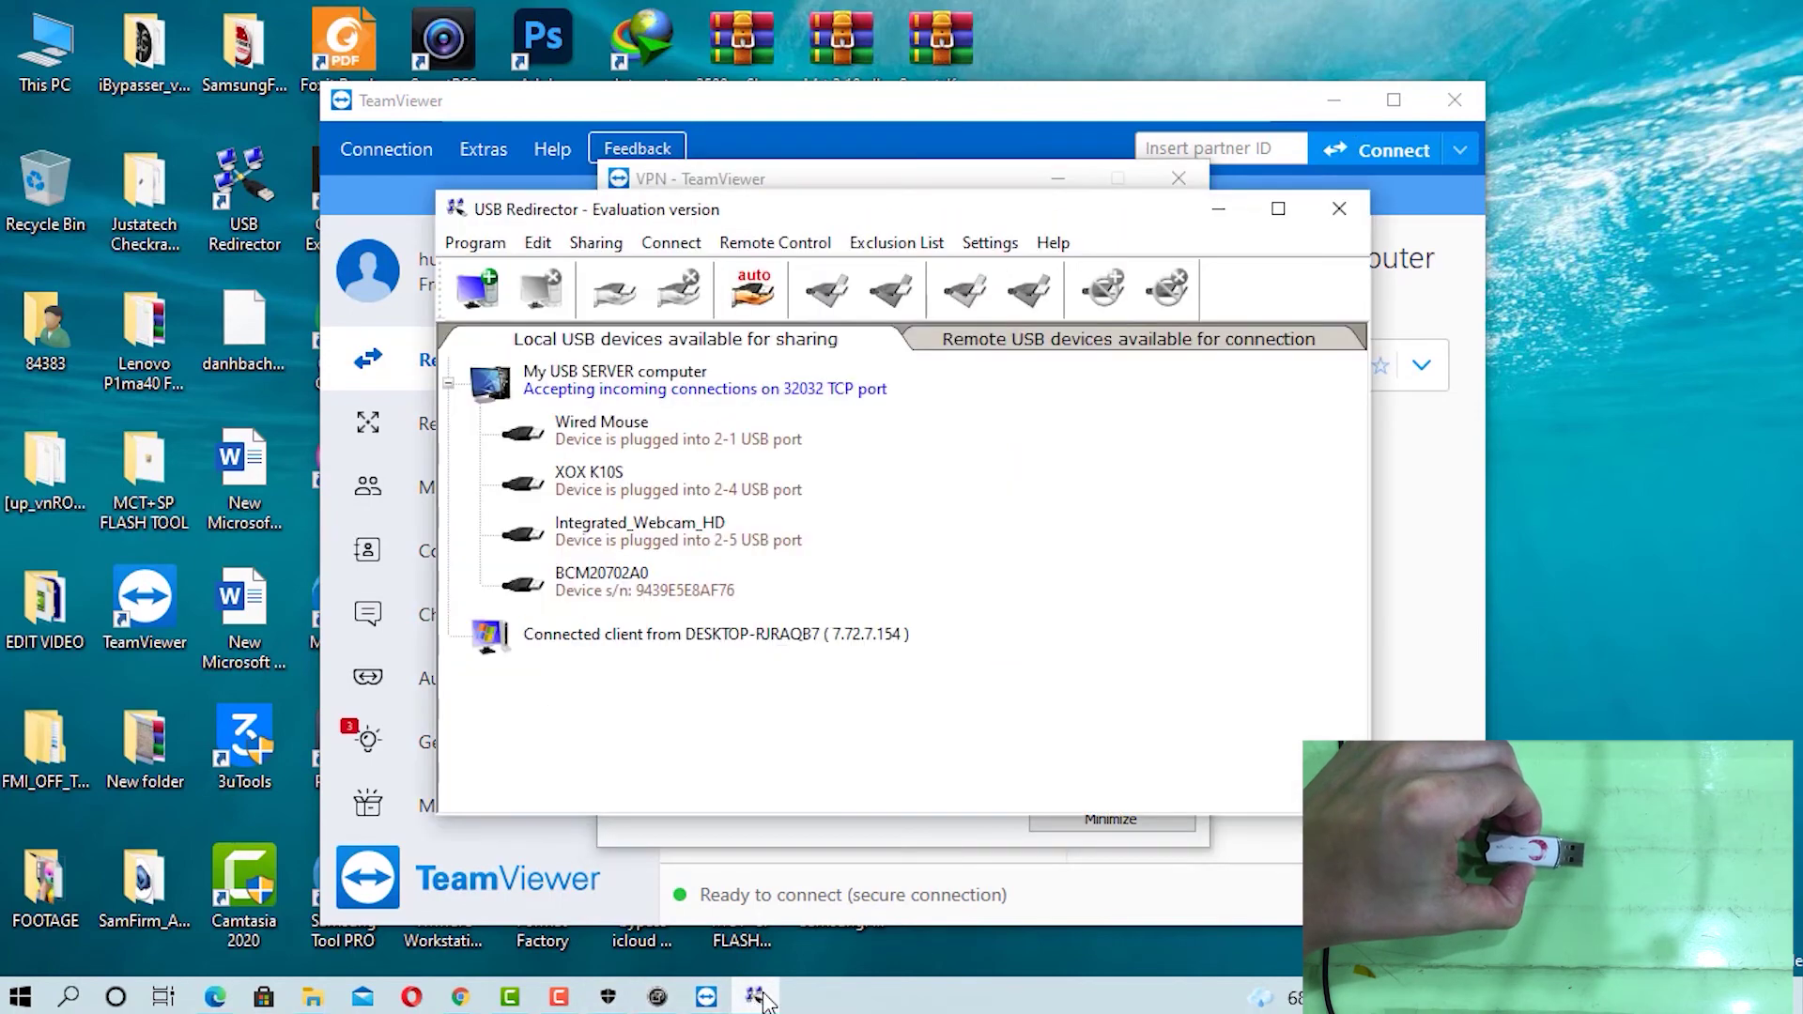
left_click(1329, 103)
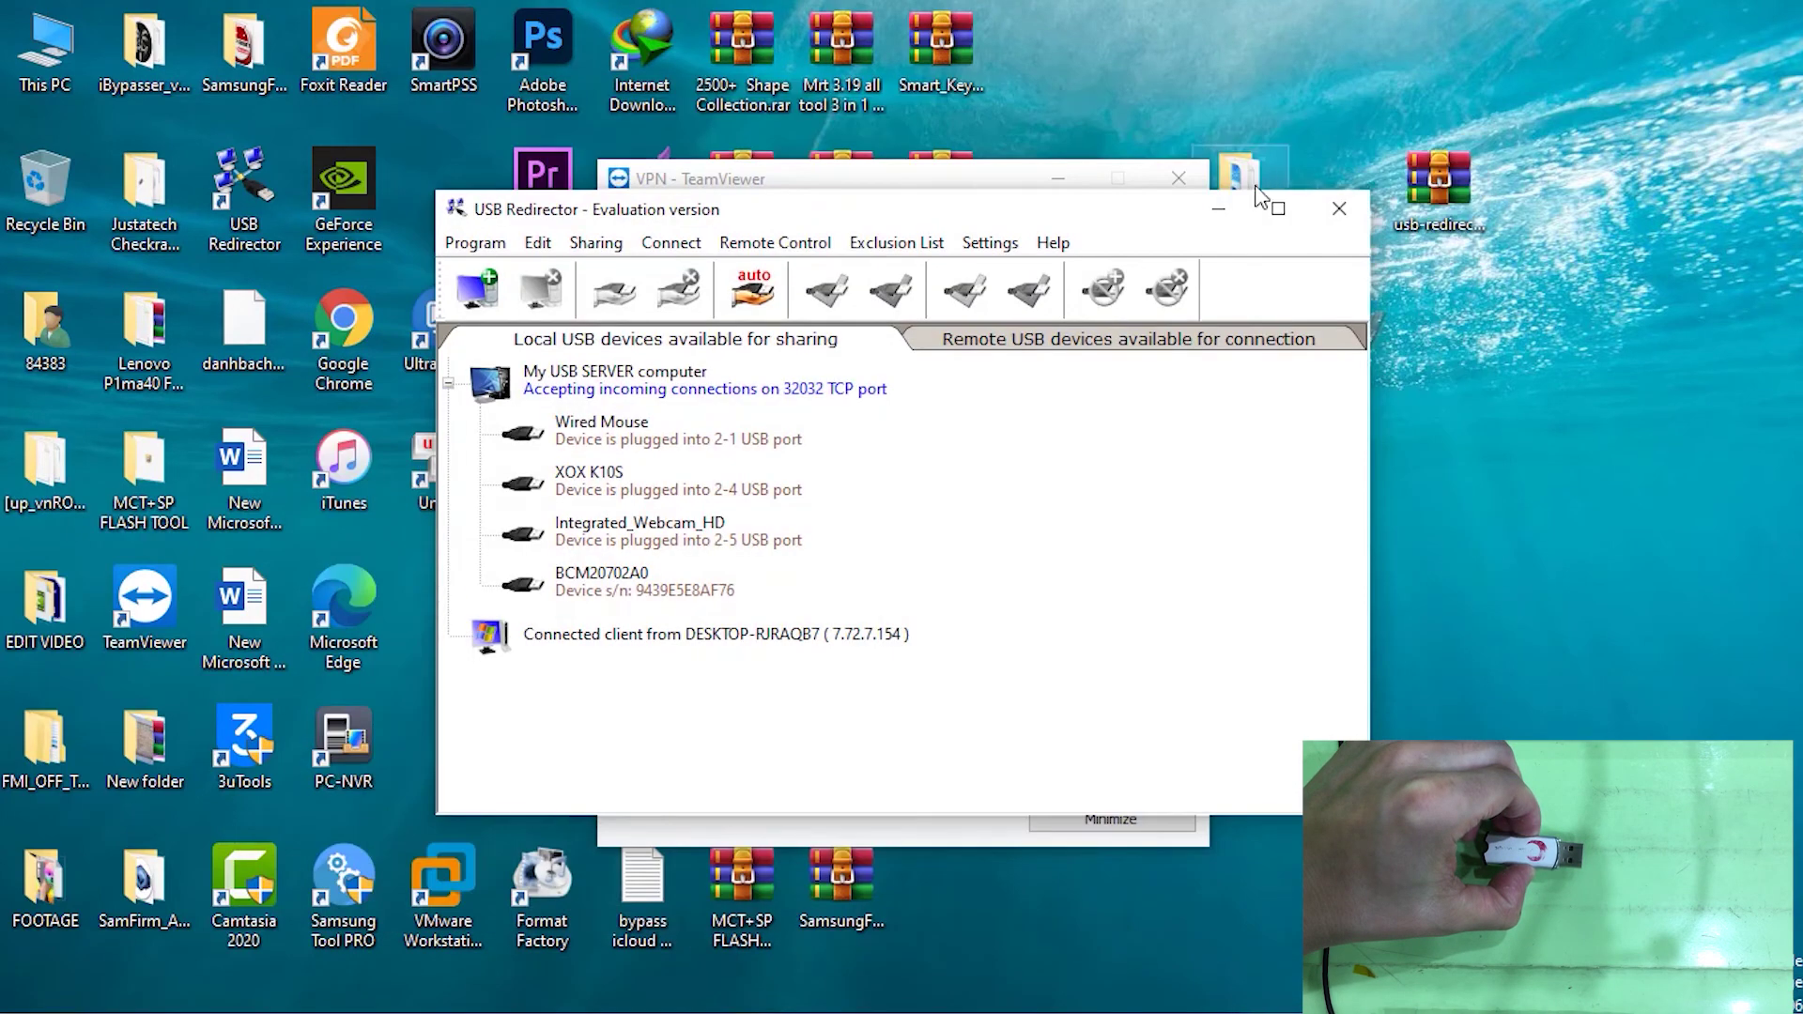
left_click(1086, 182)
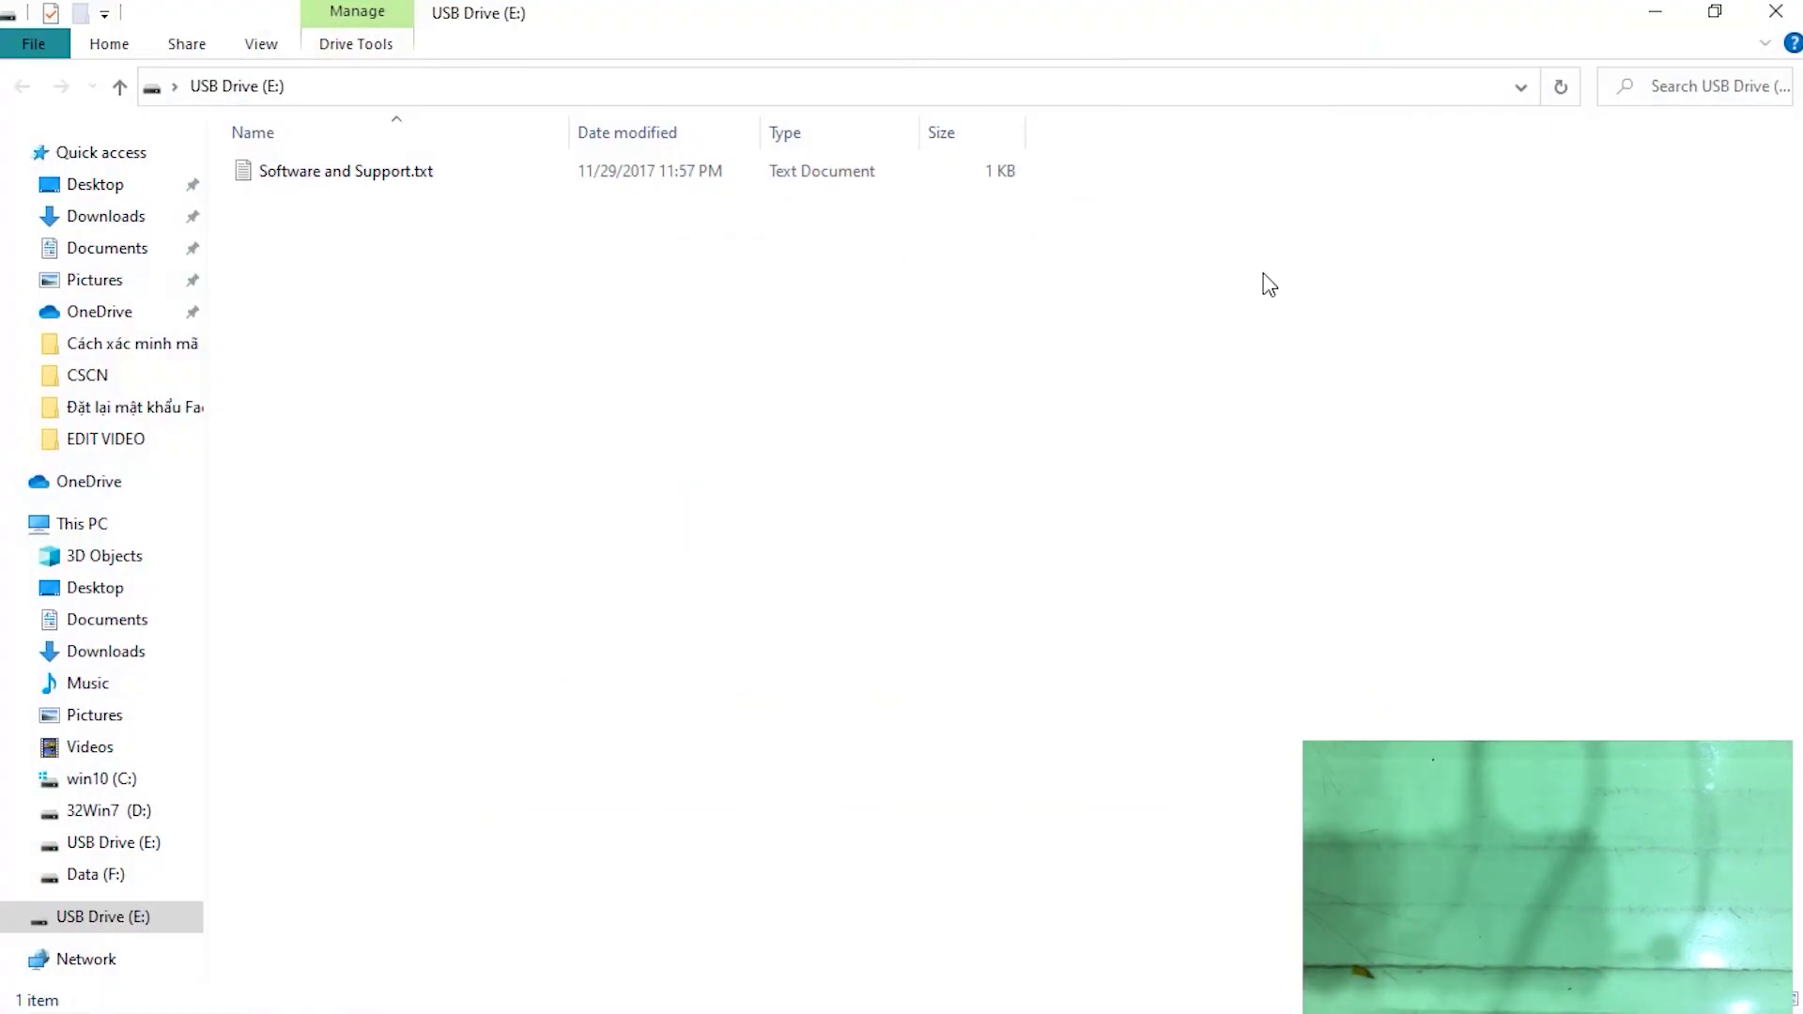
key("alt+F4")
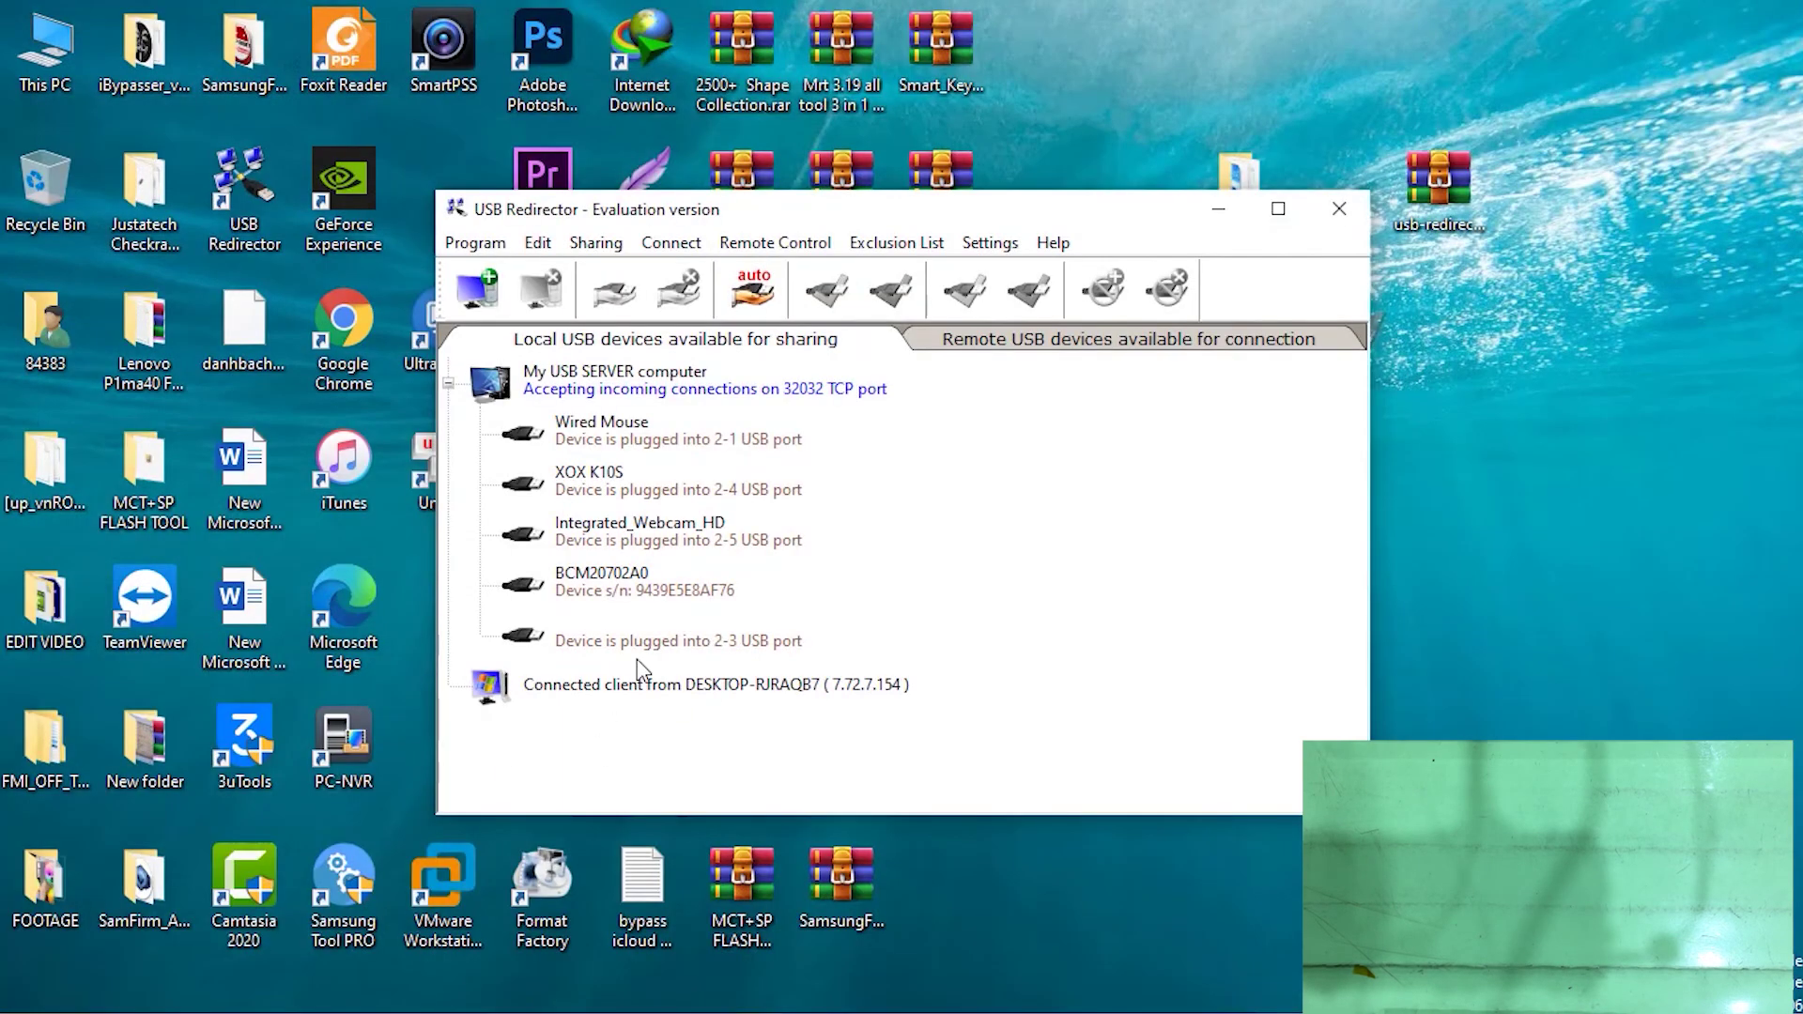
left_click(627, 650)
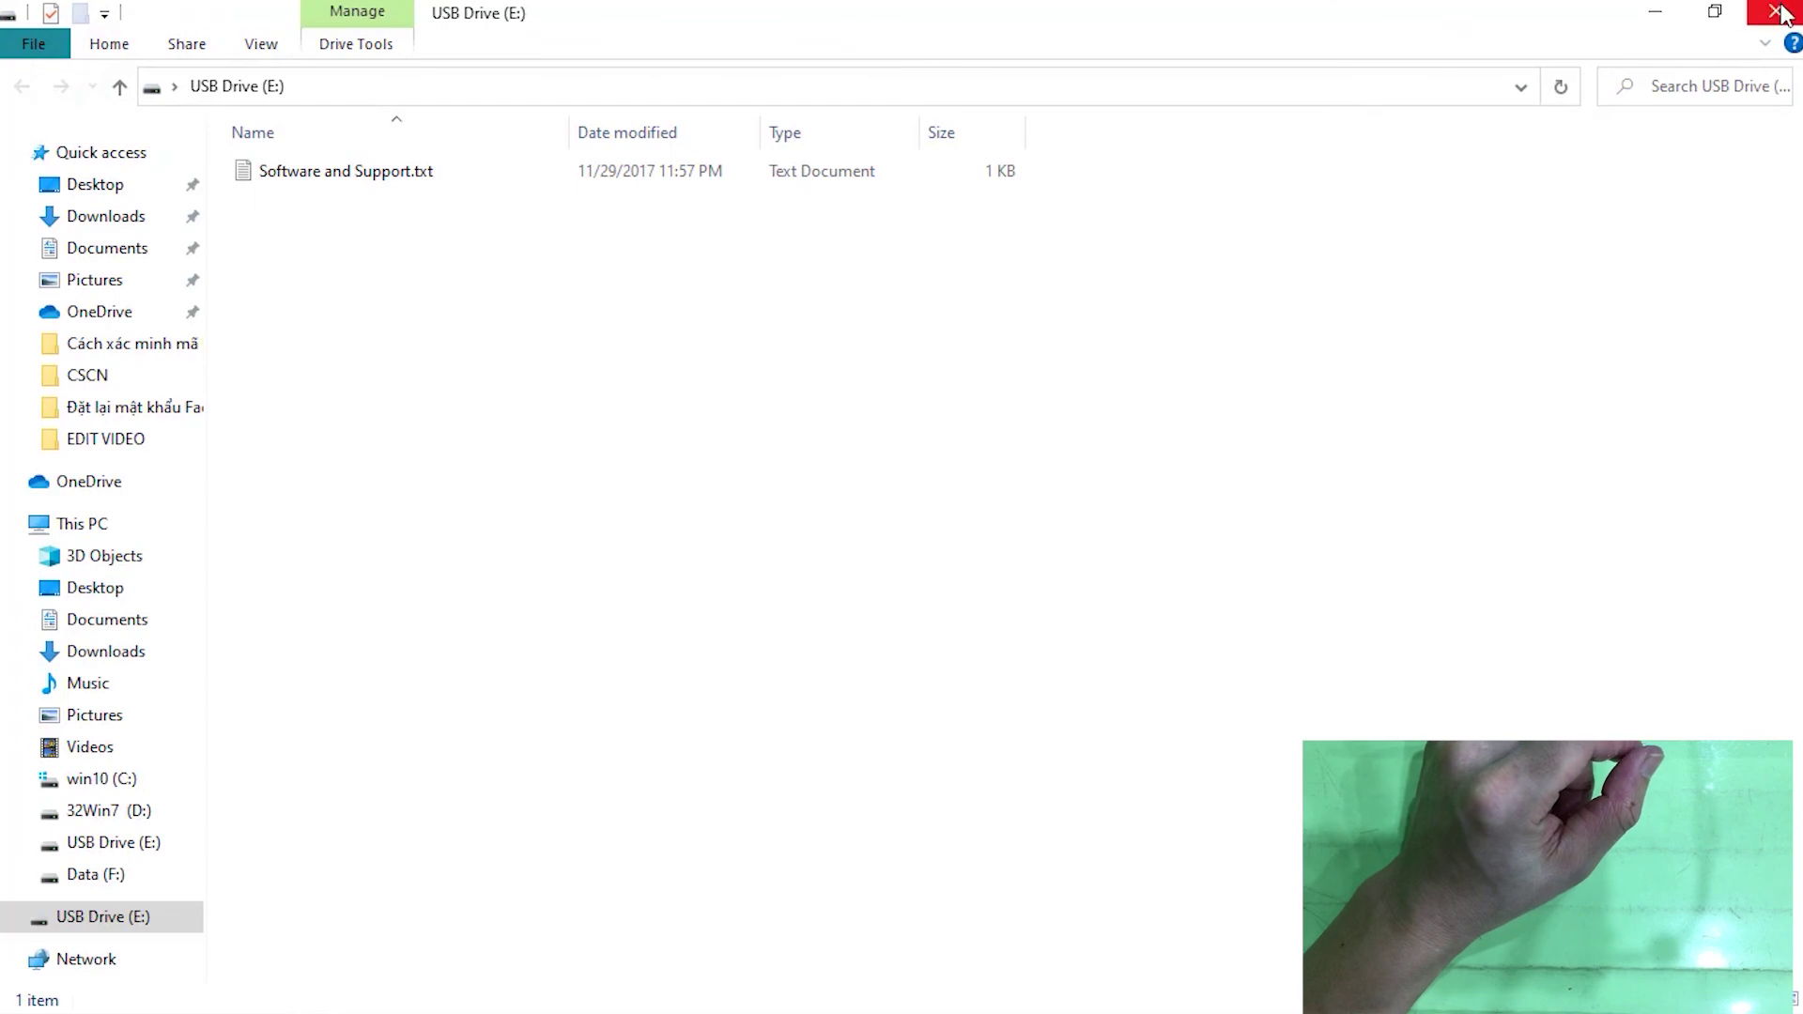
left_click(1778, 12)
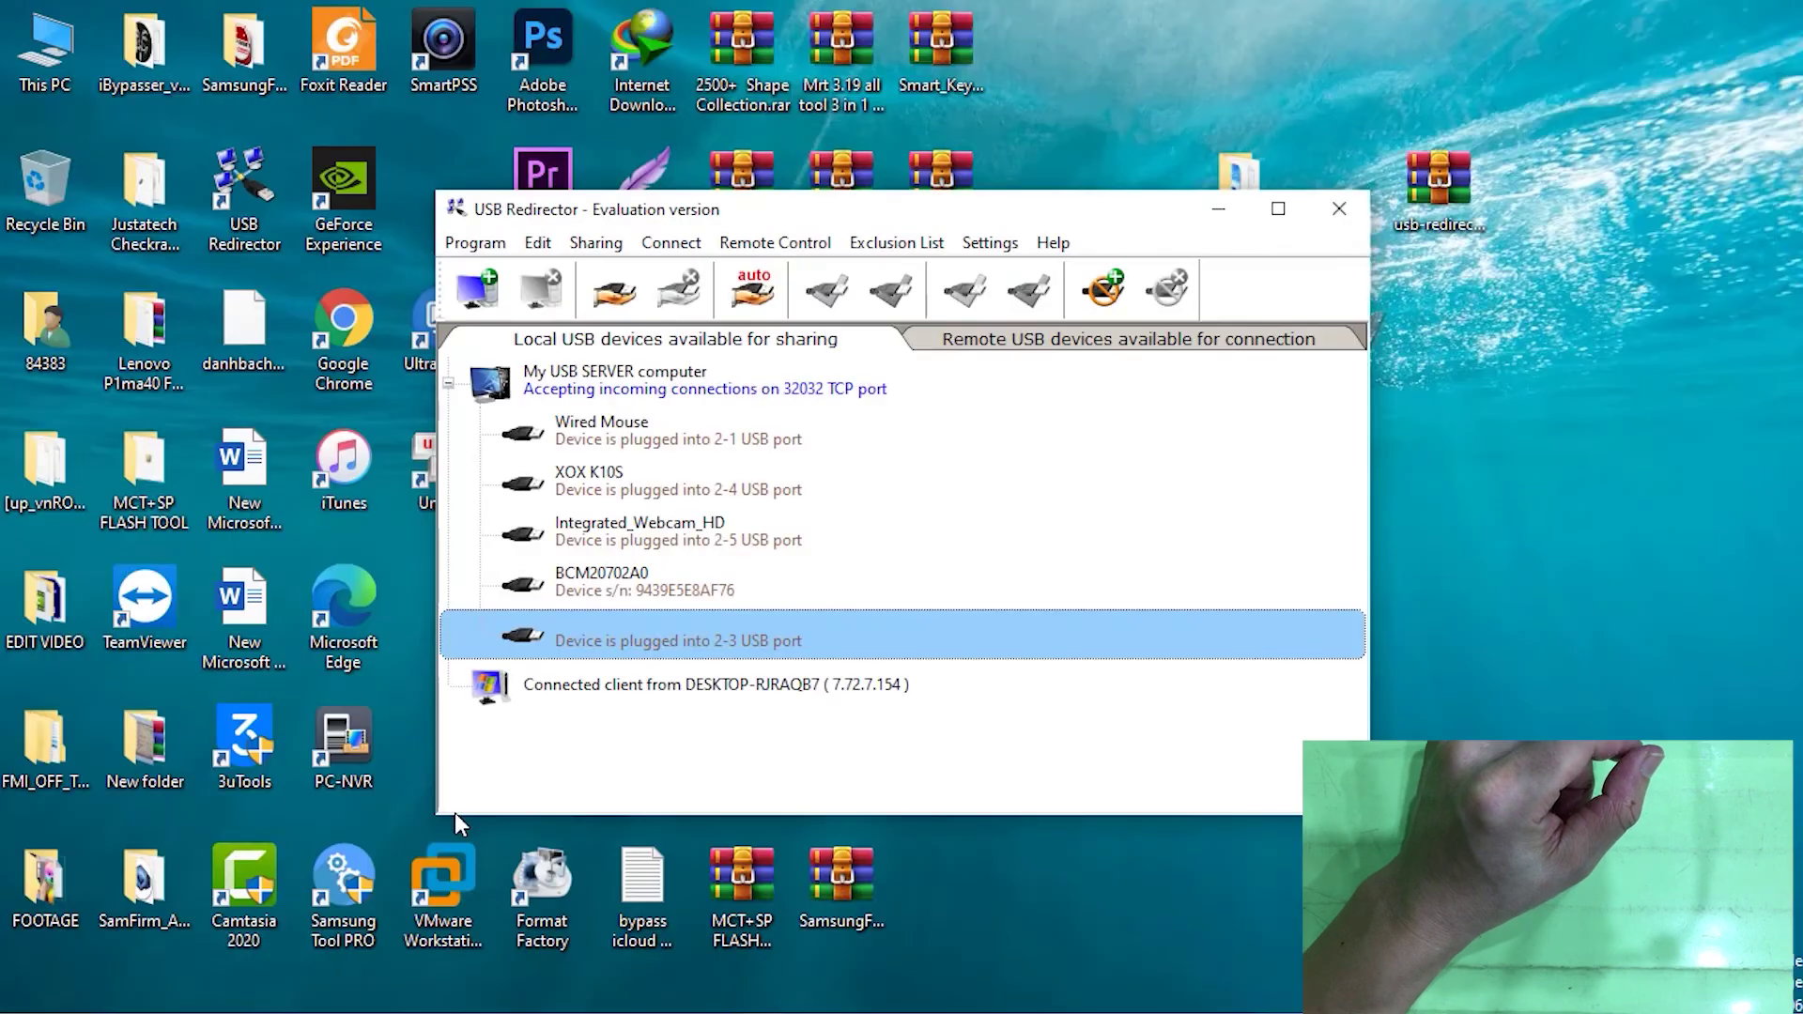
Share the port 2-3 dongle with the DESKTOP-RJRAQB7 client and switch to the remote session
right_click(637, 648)
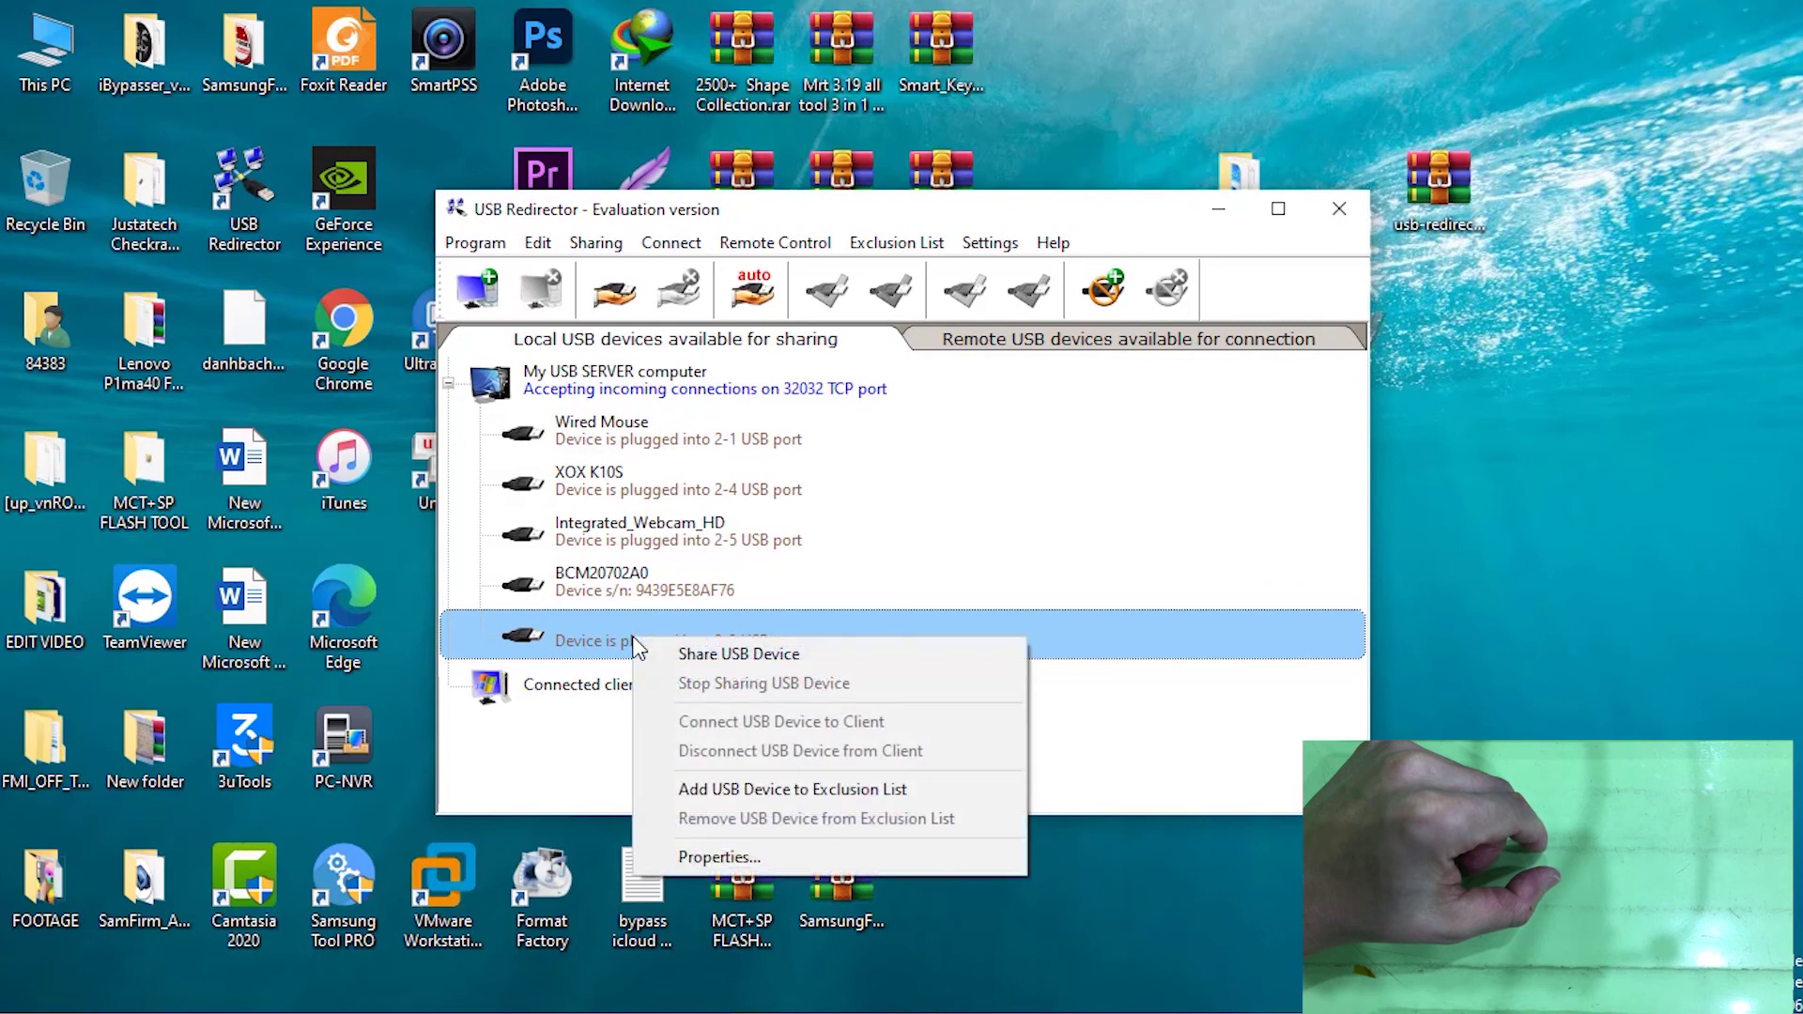
left_click(761, 657)
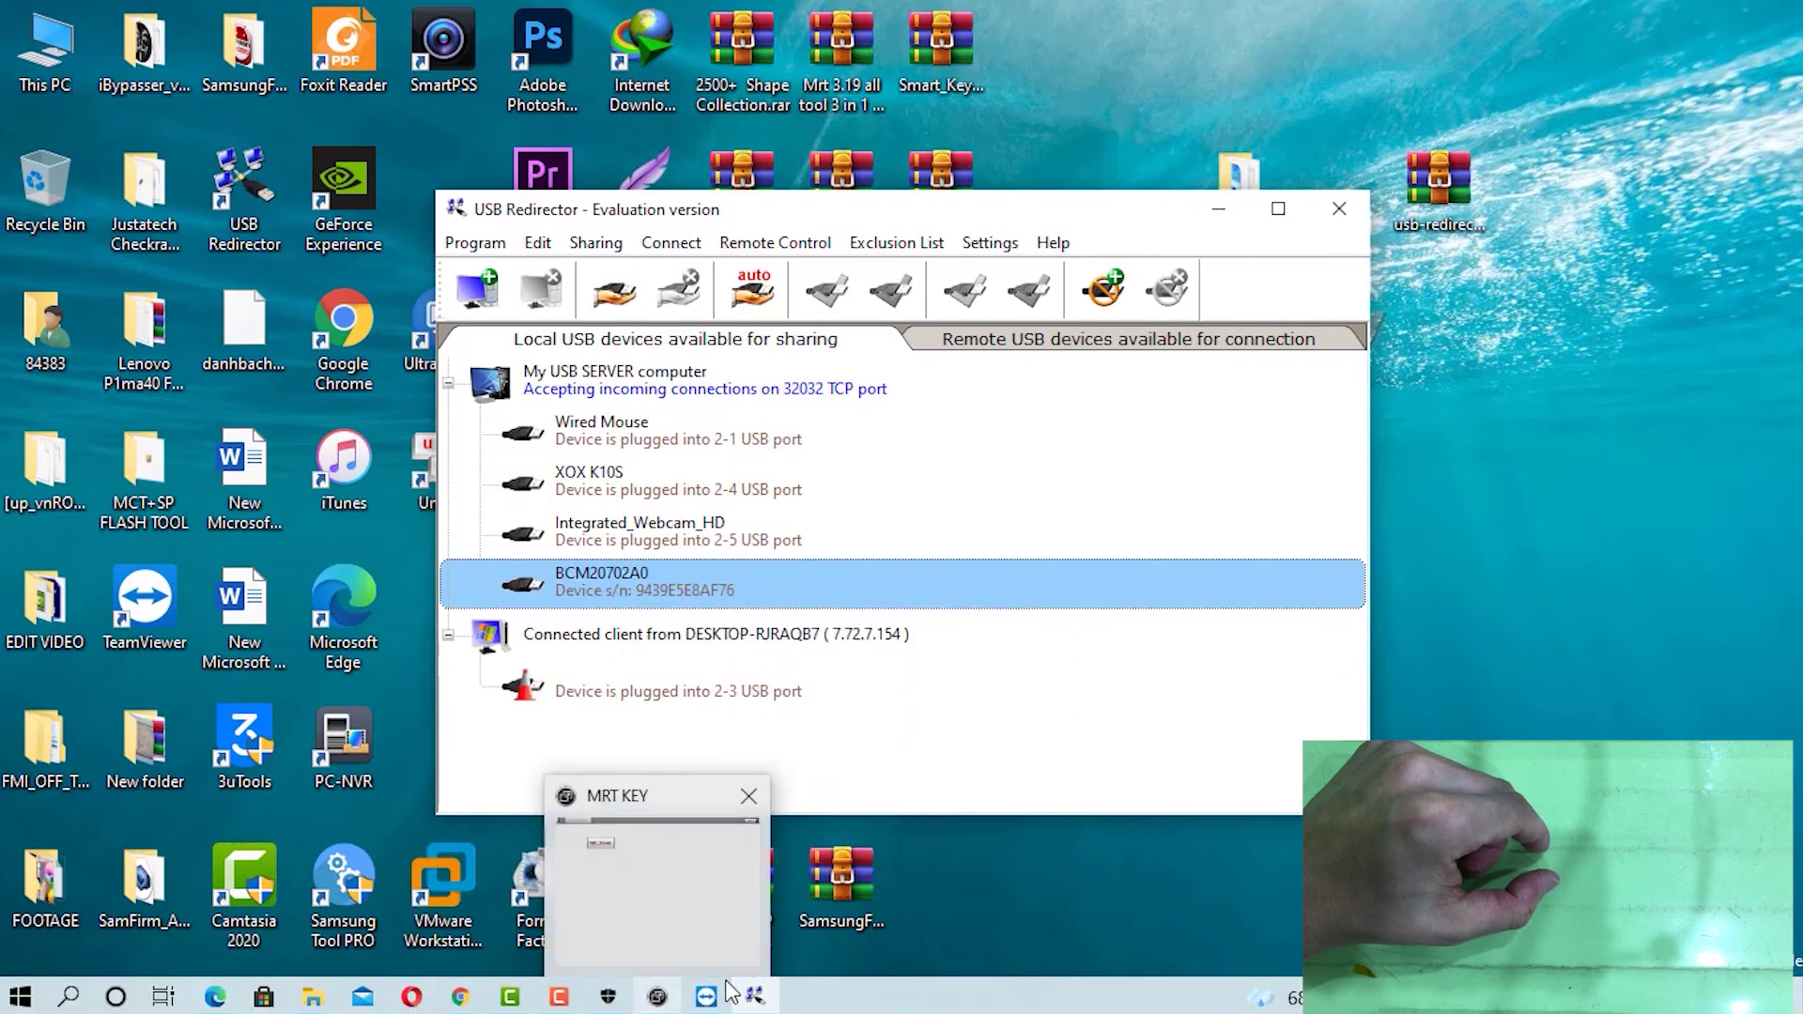
mouse_move(704, 997)
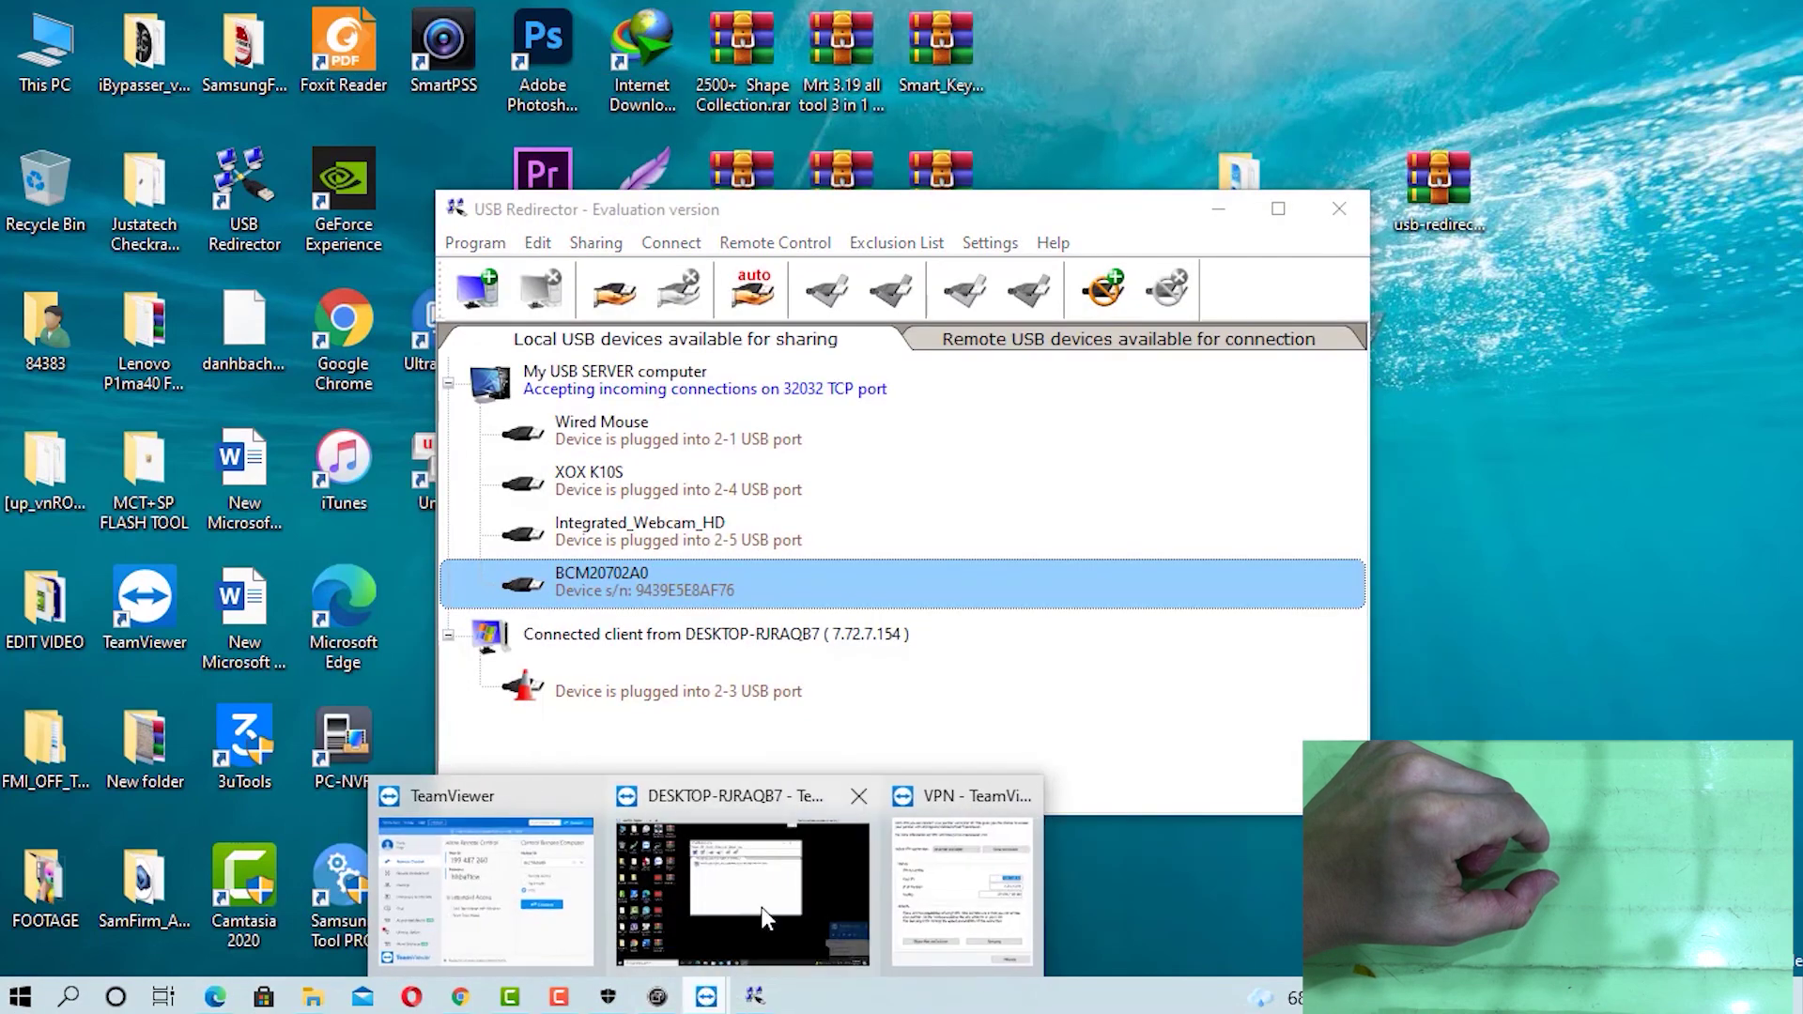
left_click(751, 869)
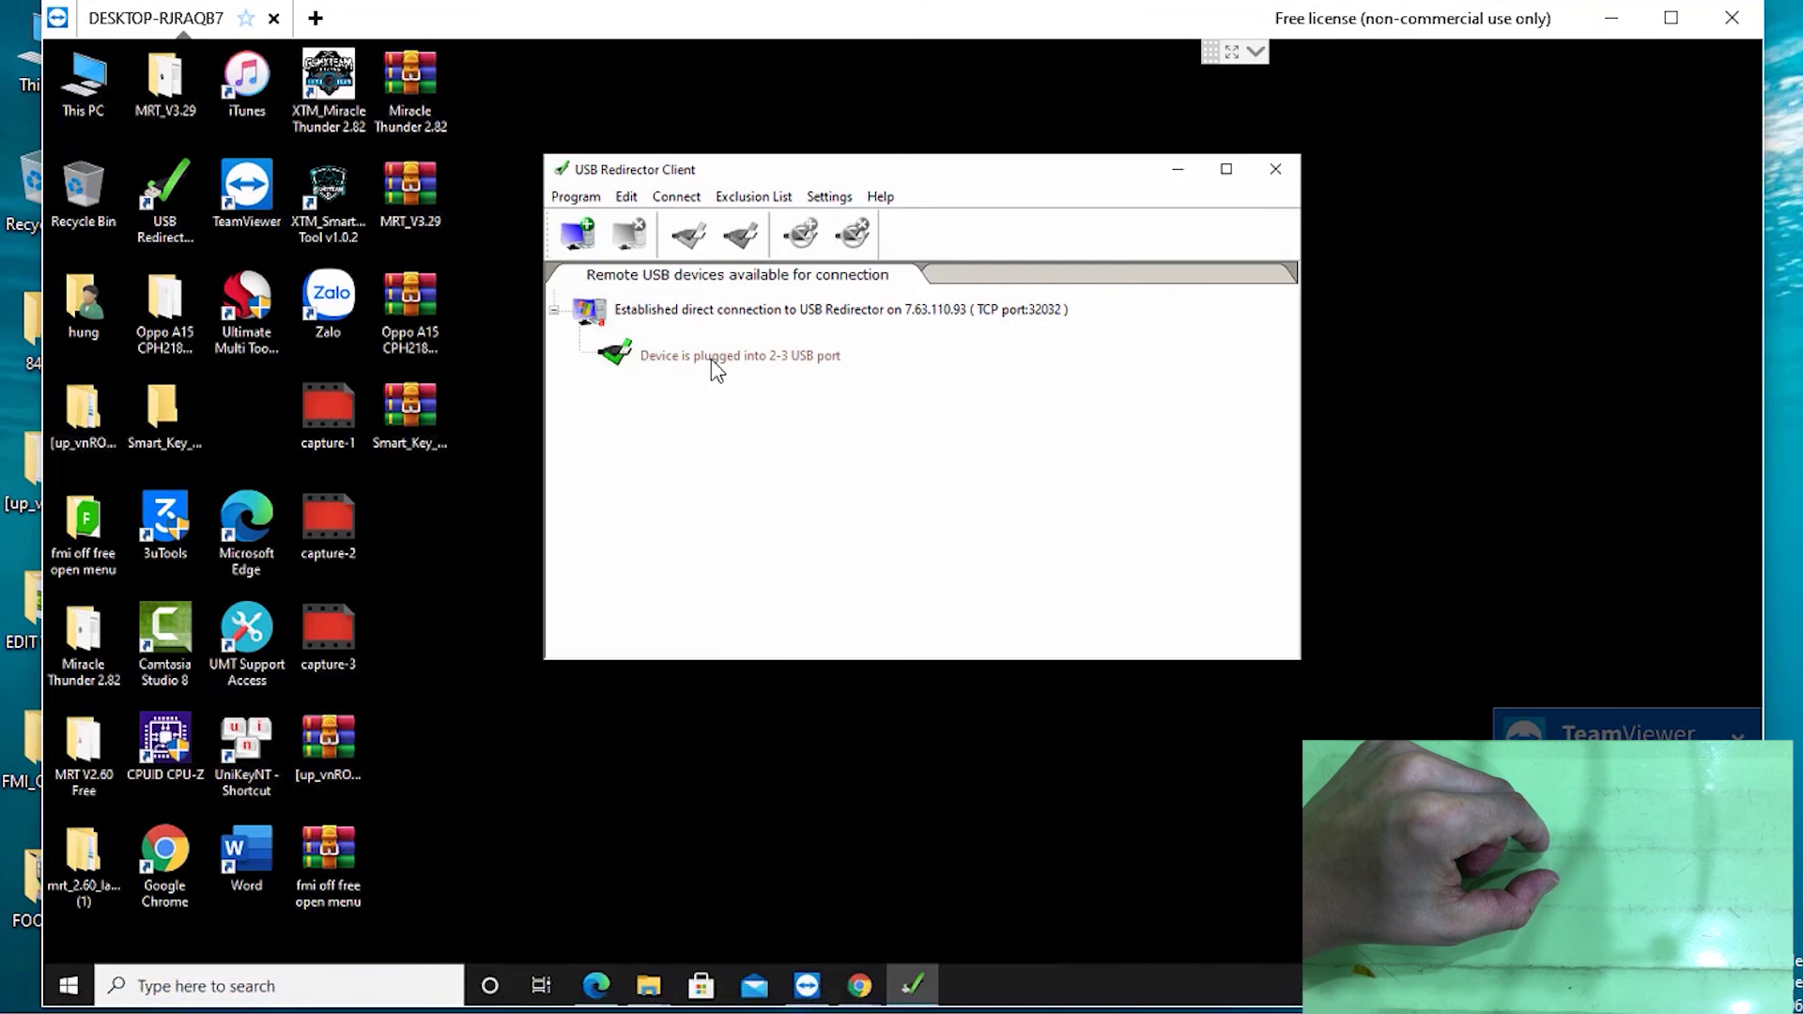
Select the port 2-3 dongle in the remote client, then minimize USB Redirector Client
left_click(671, 361)
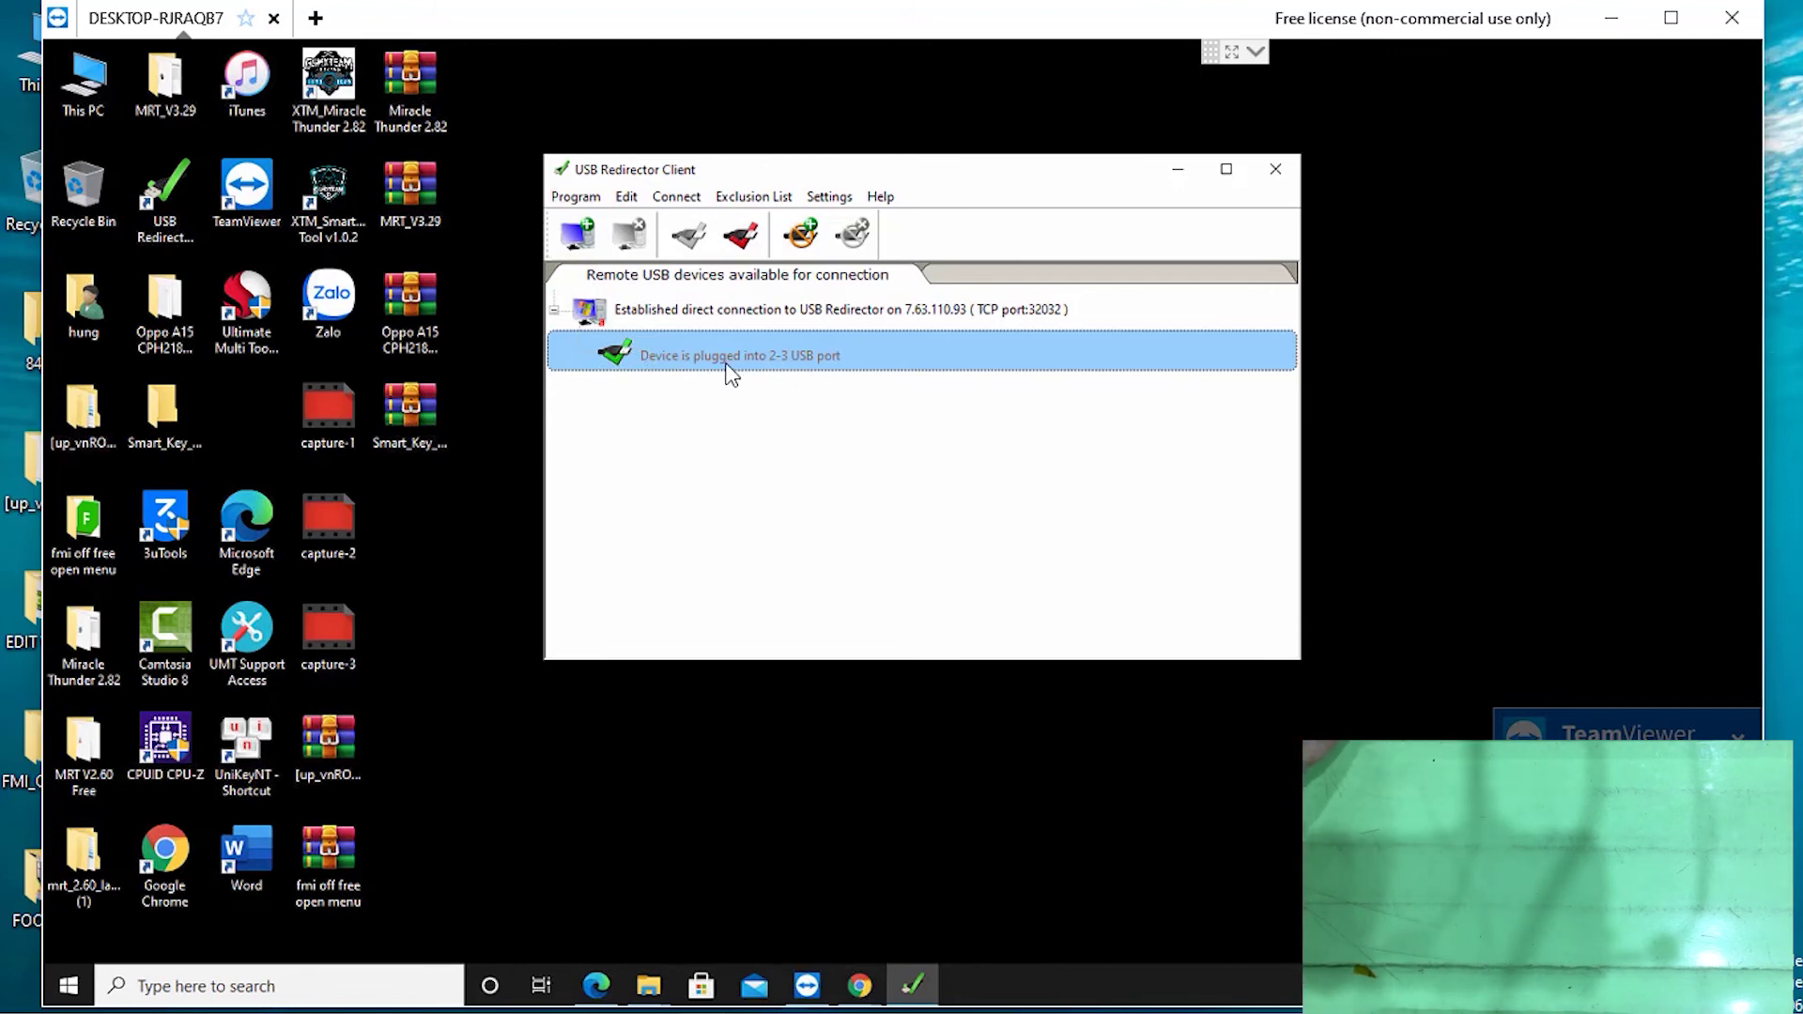
left_click(1178, 175)
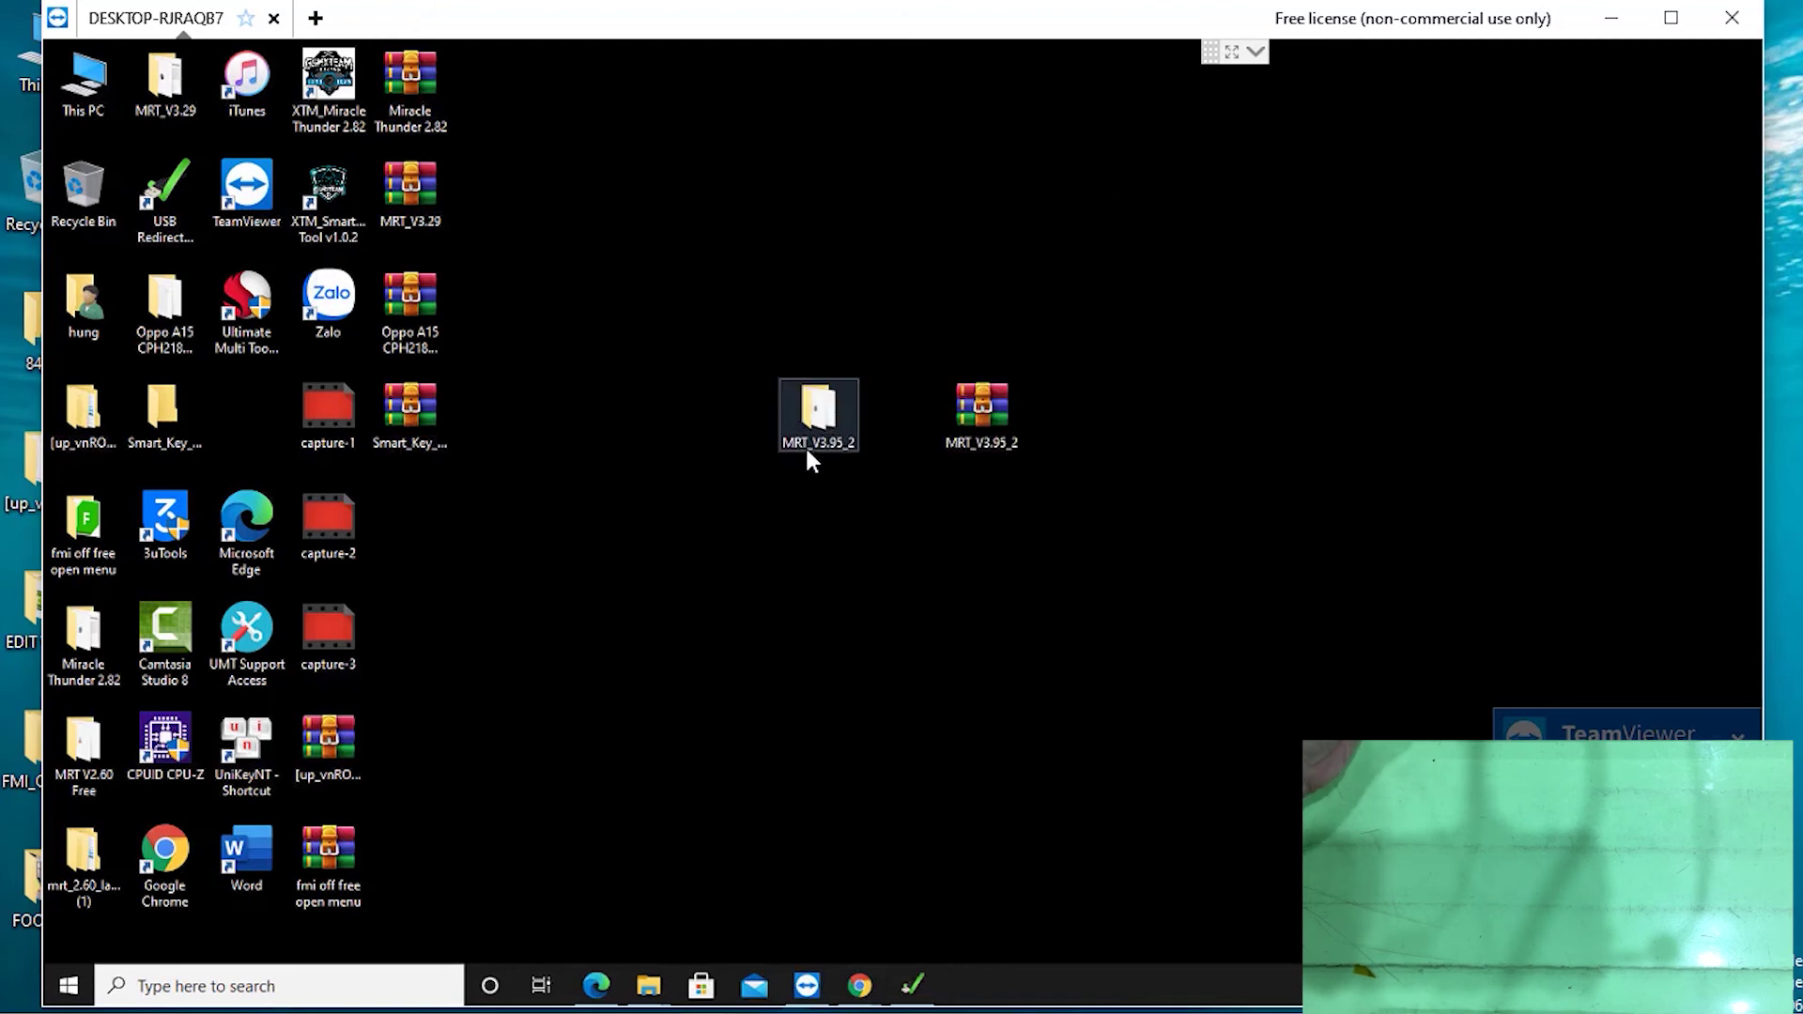
Run mrt_3.95 from the MRT_V3.95_2 folder as administrator, confirm verification success, then minimize MRT Key
double_click(806, 432)
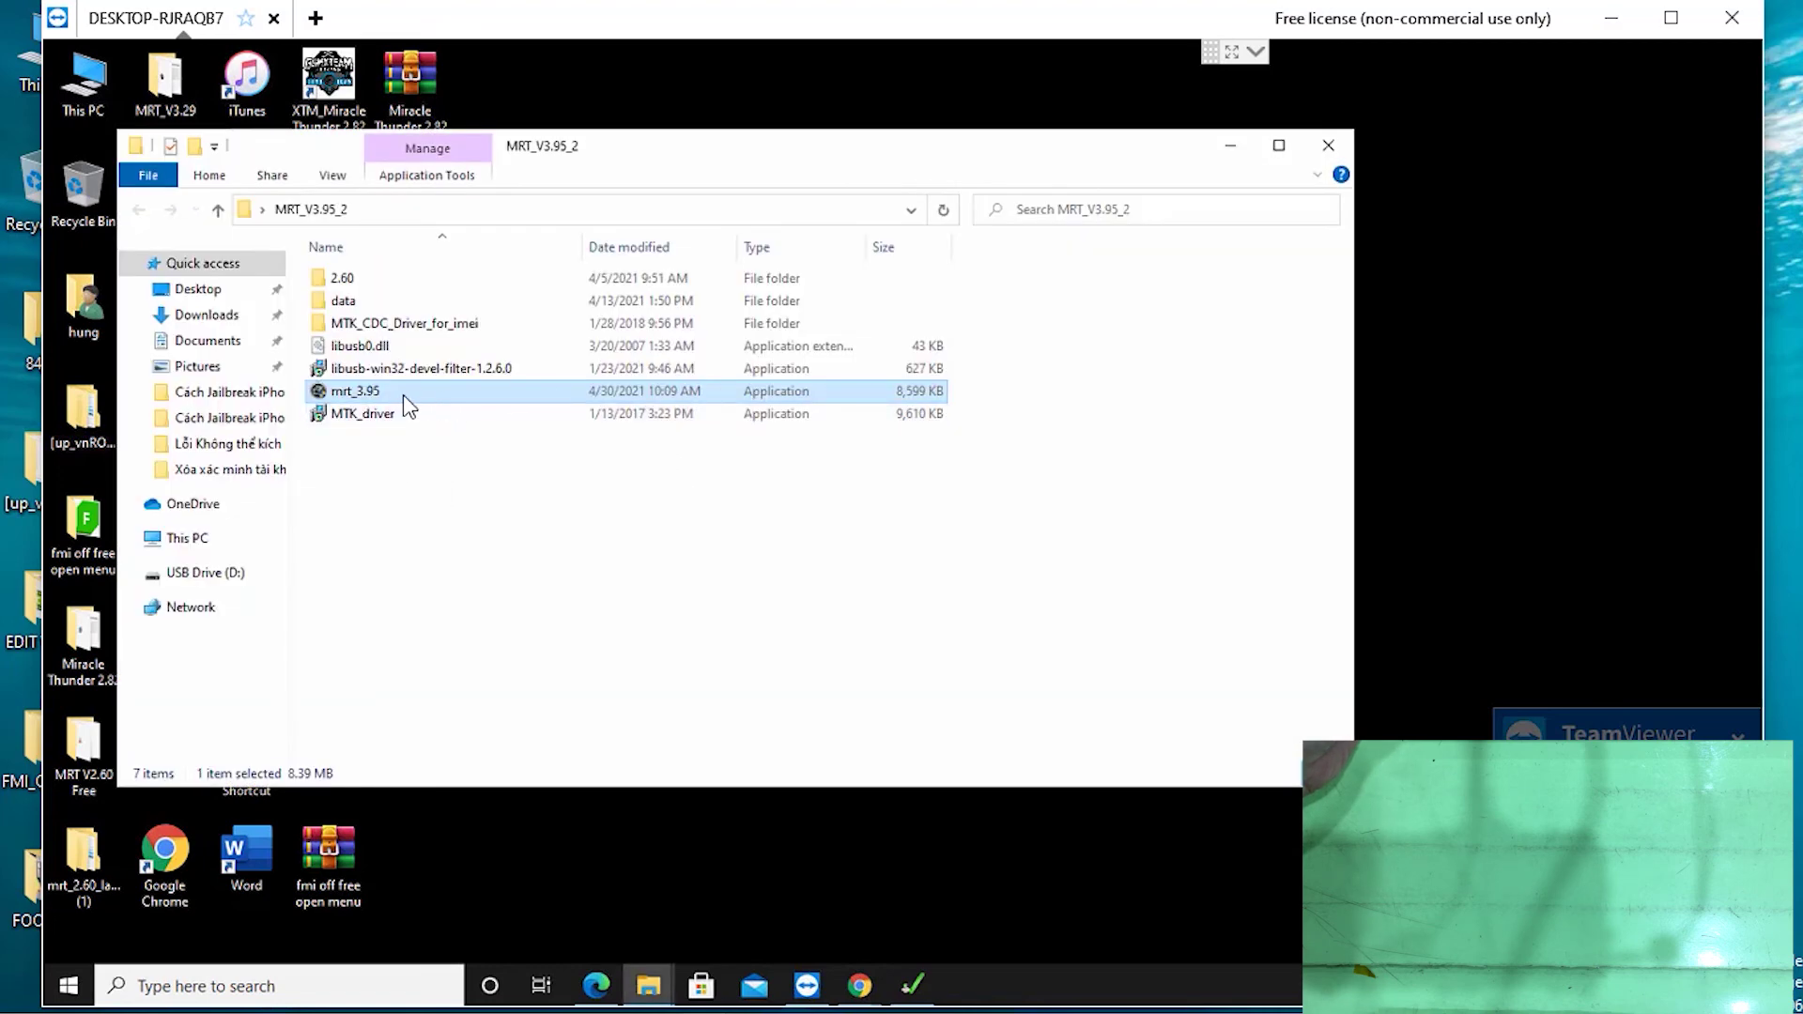
double_click(404, 396)
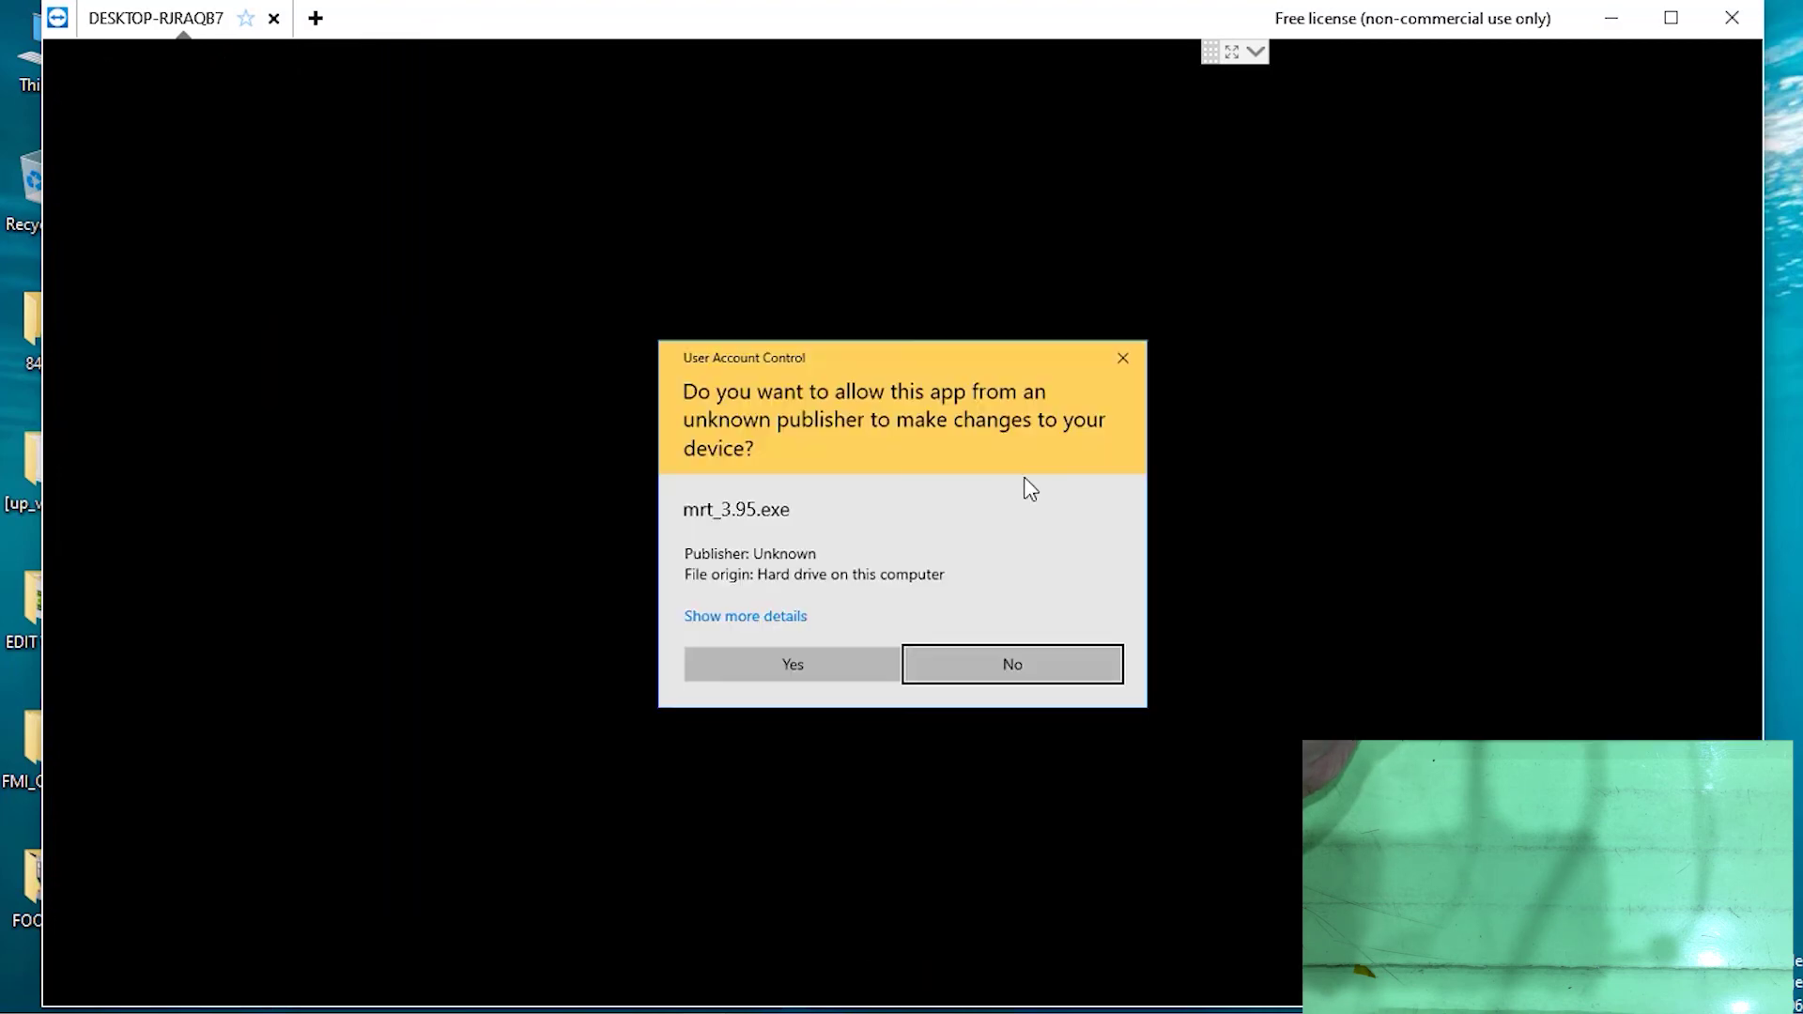
left_click(782, 663)
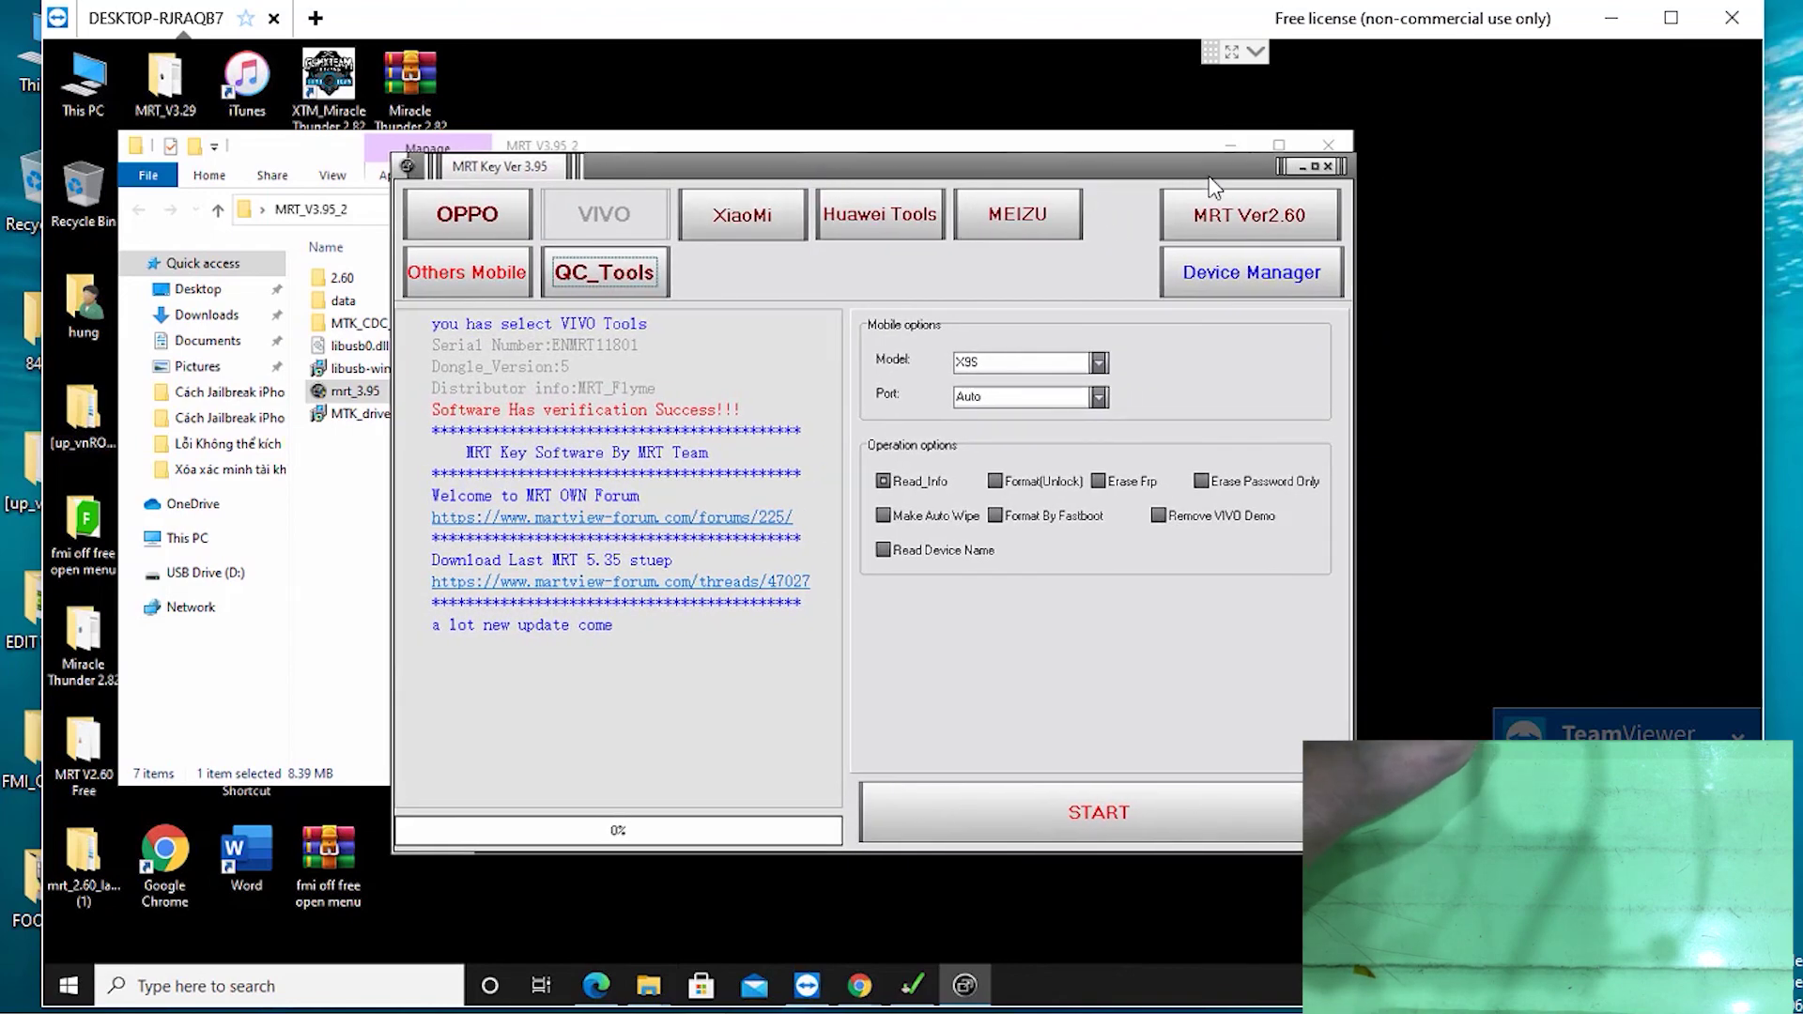
mouse_move(947, 164)
left_mouse_down()
mouse_move(964, 169)
mouse_move(913, 171)
left_mouse_up()
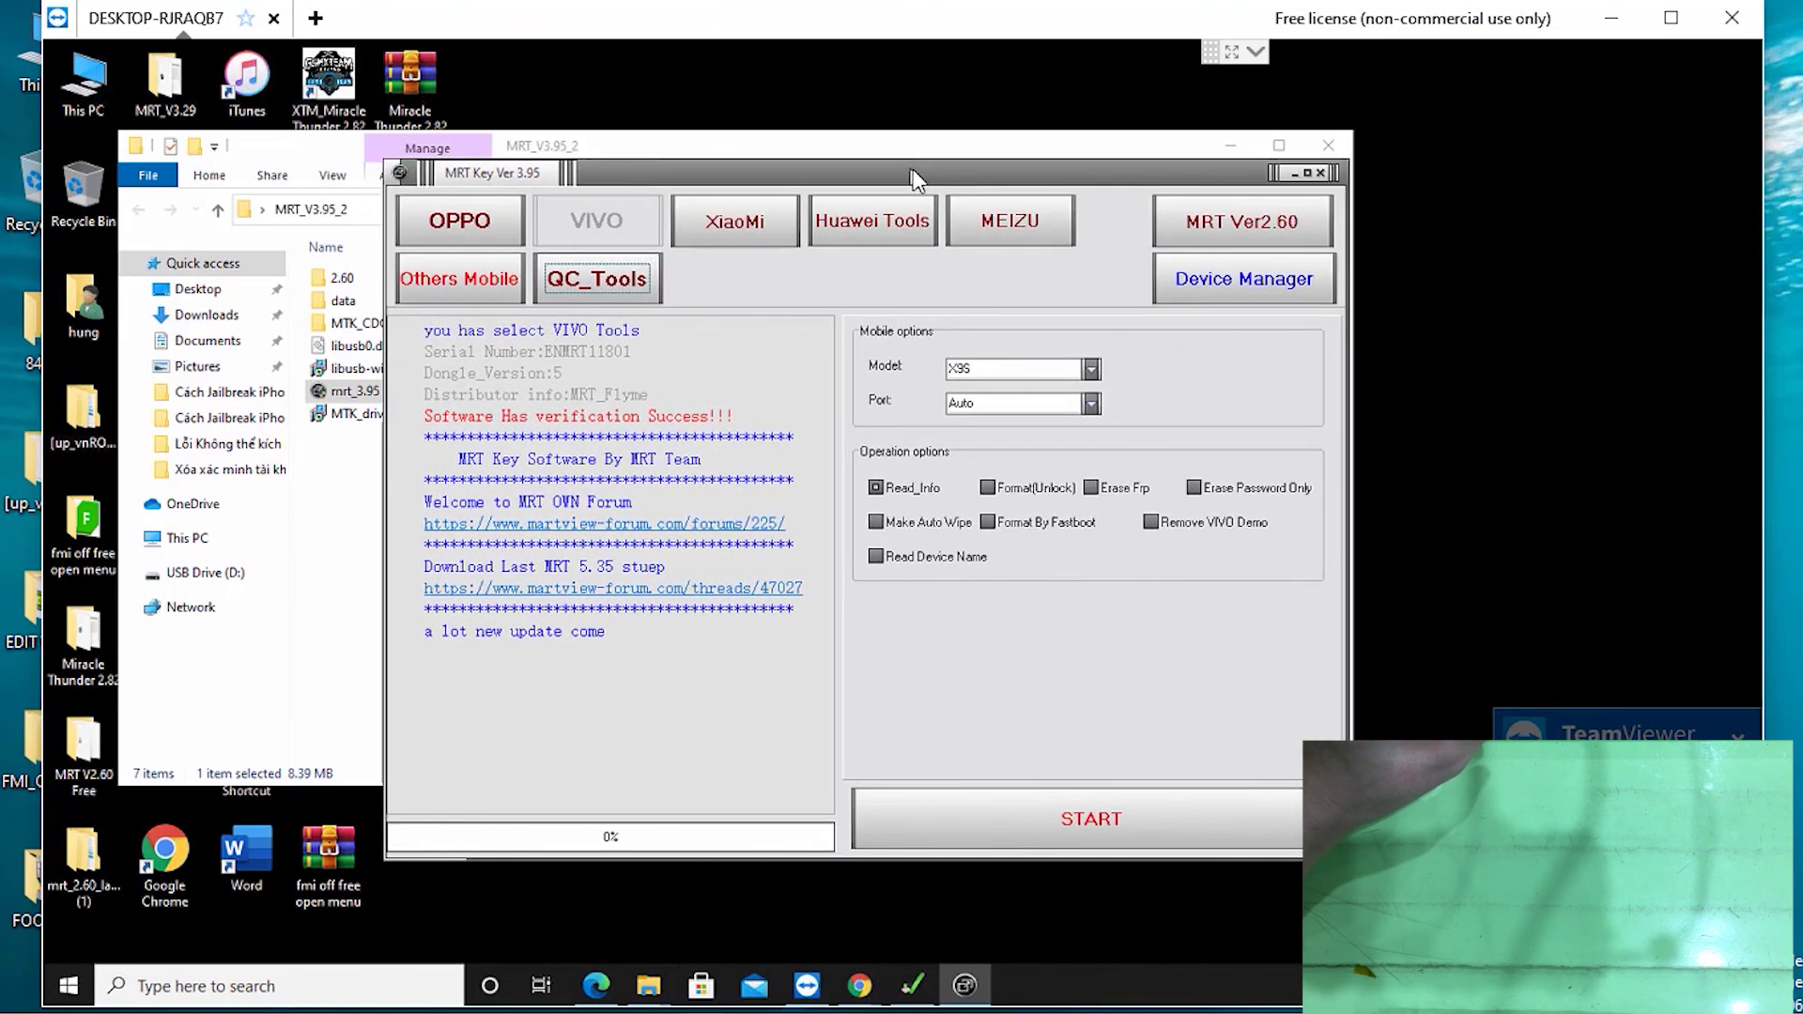
left_click(1290, 173)
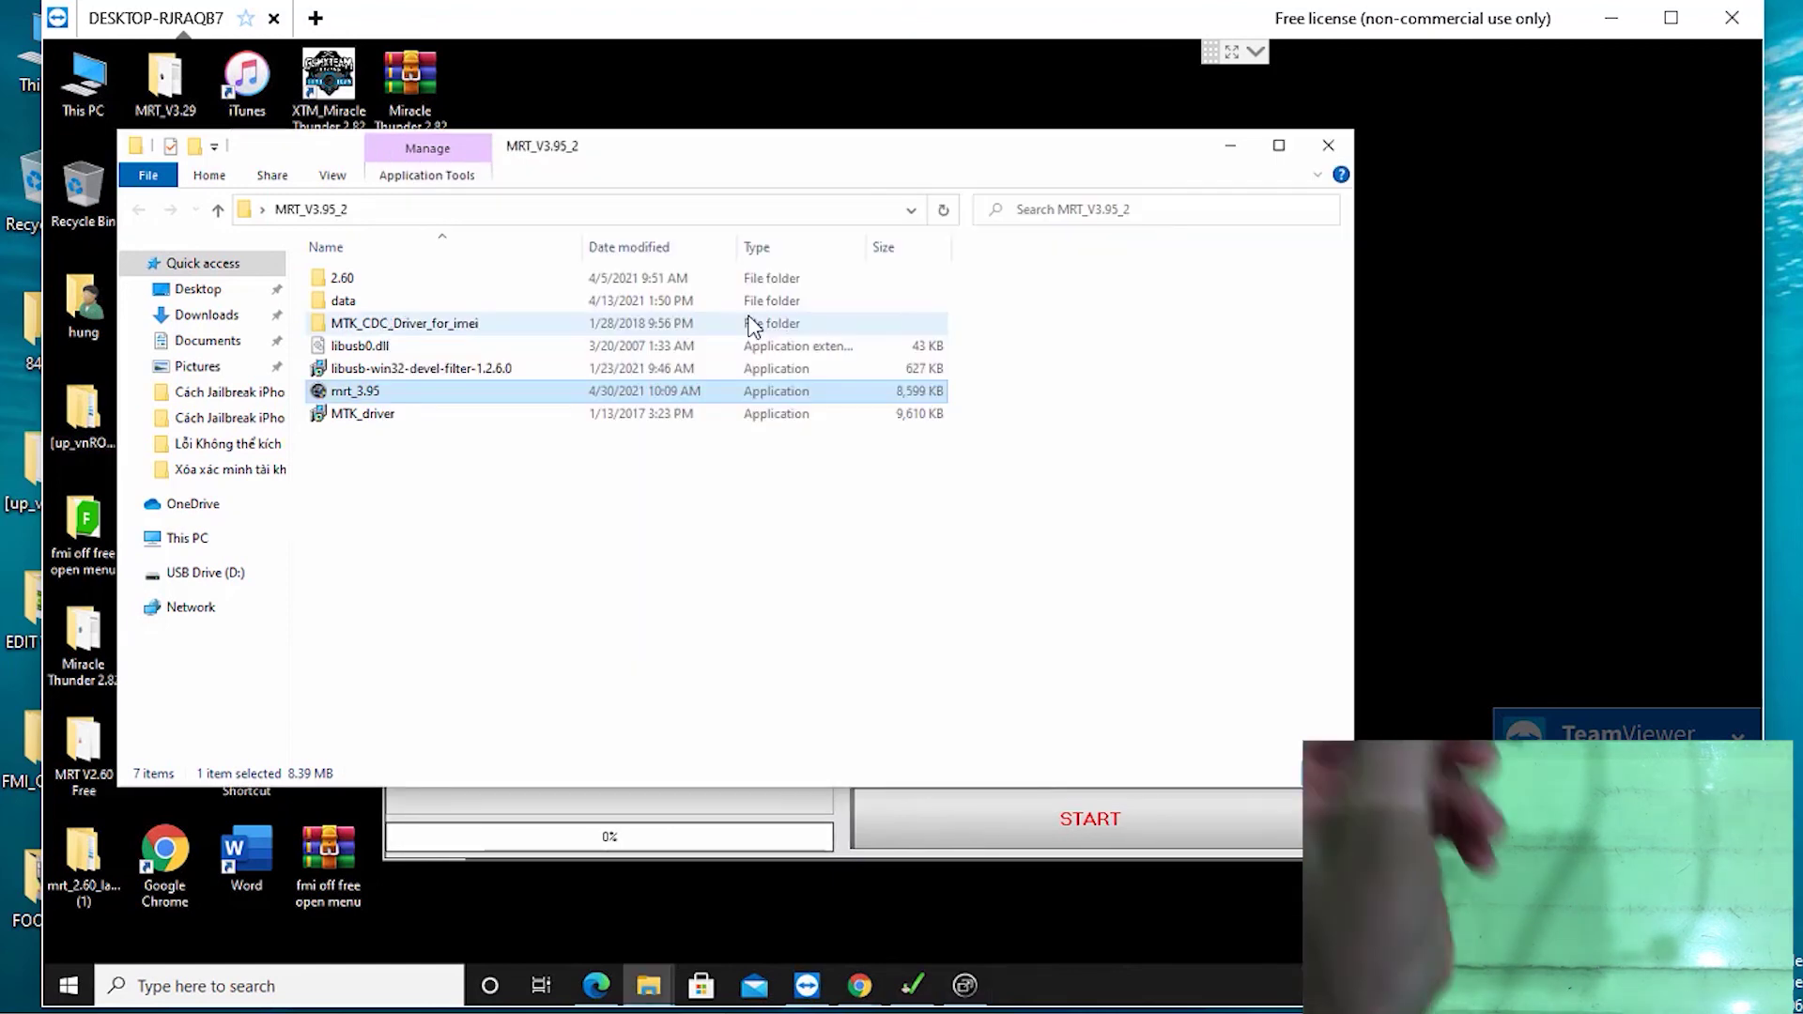